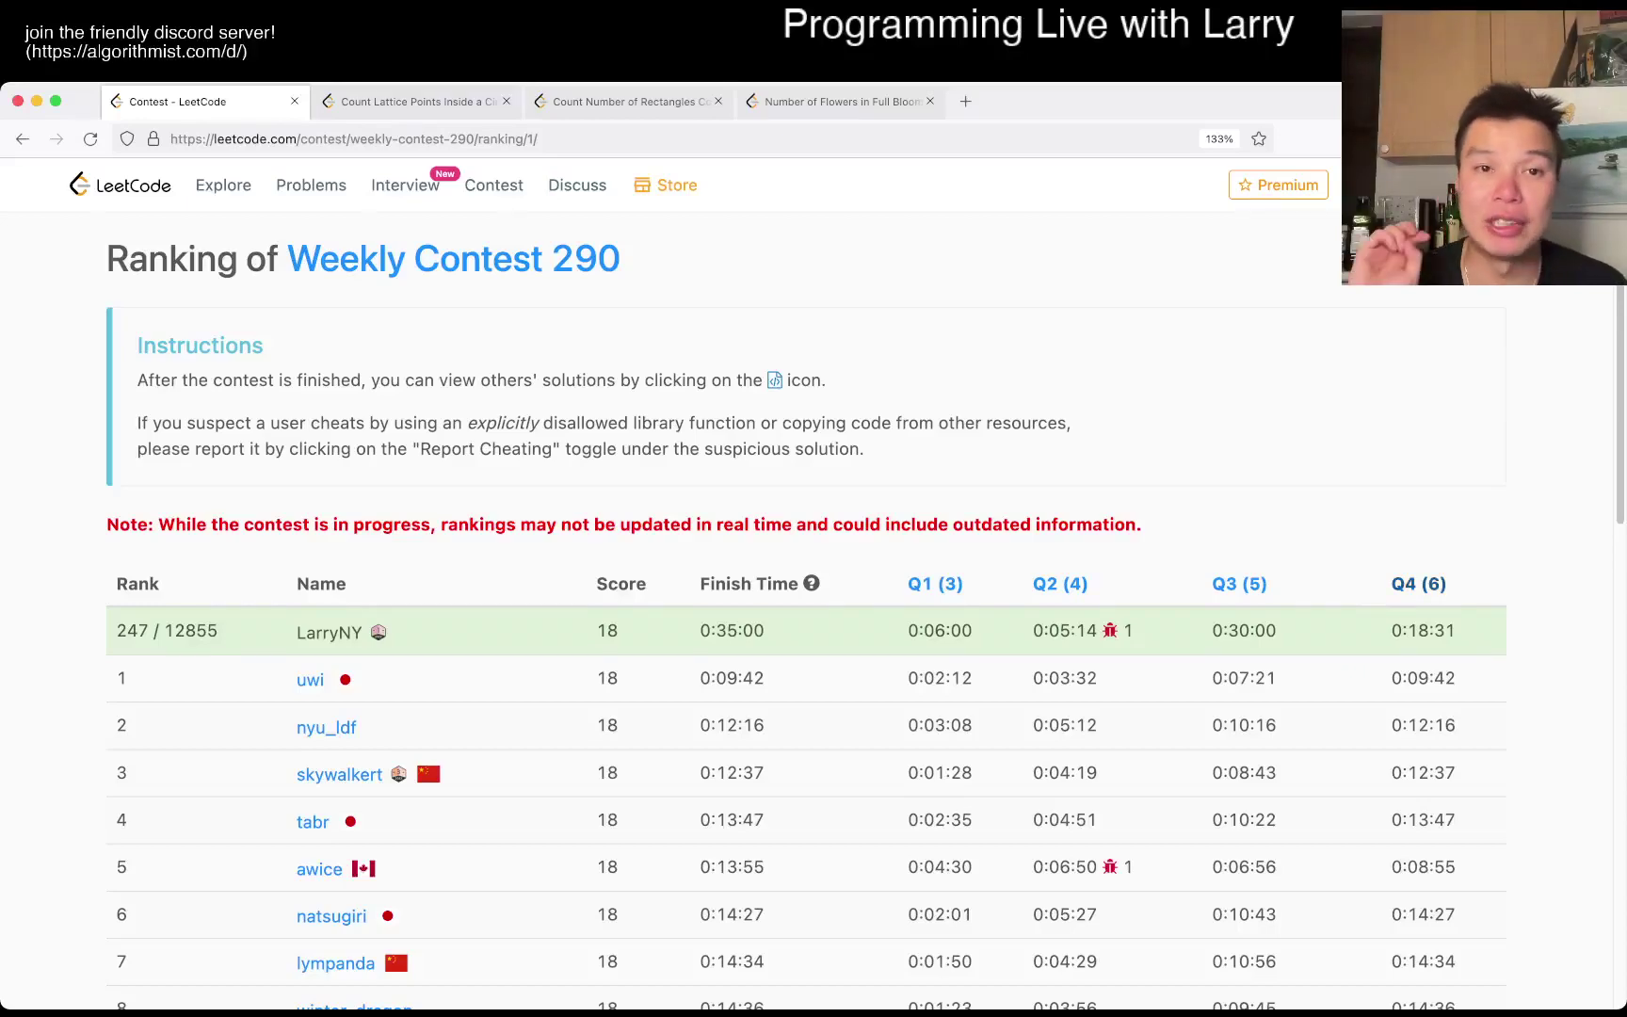
Check the Q2 finish time in your own row of the contest ranking
{"action": "key", "text": "ctrl+Tab"}
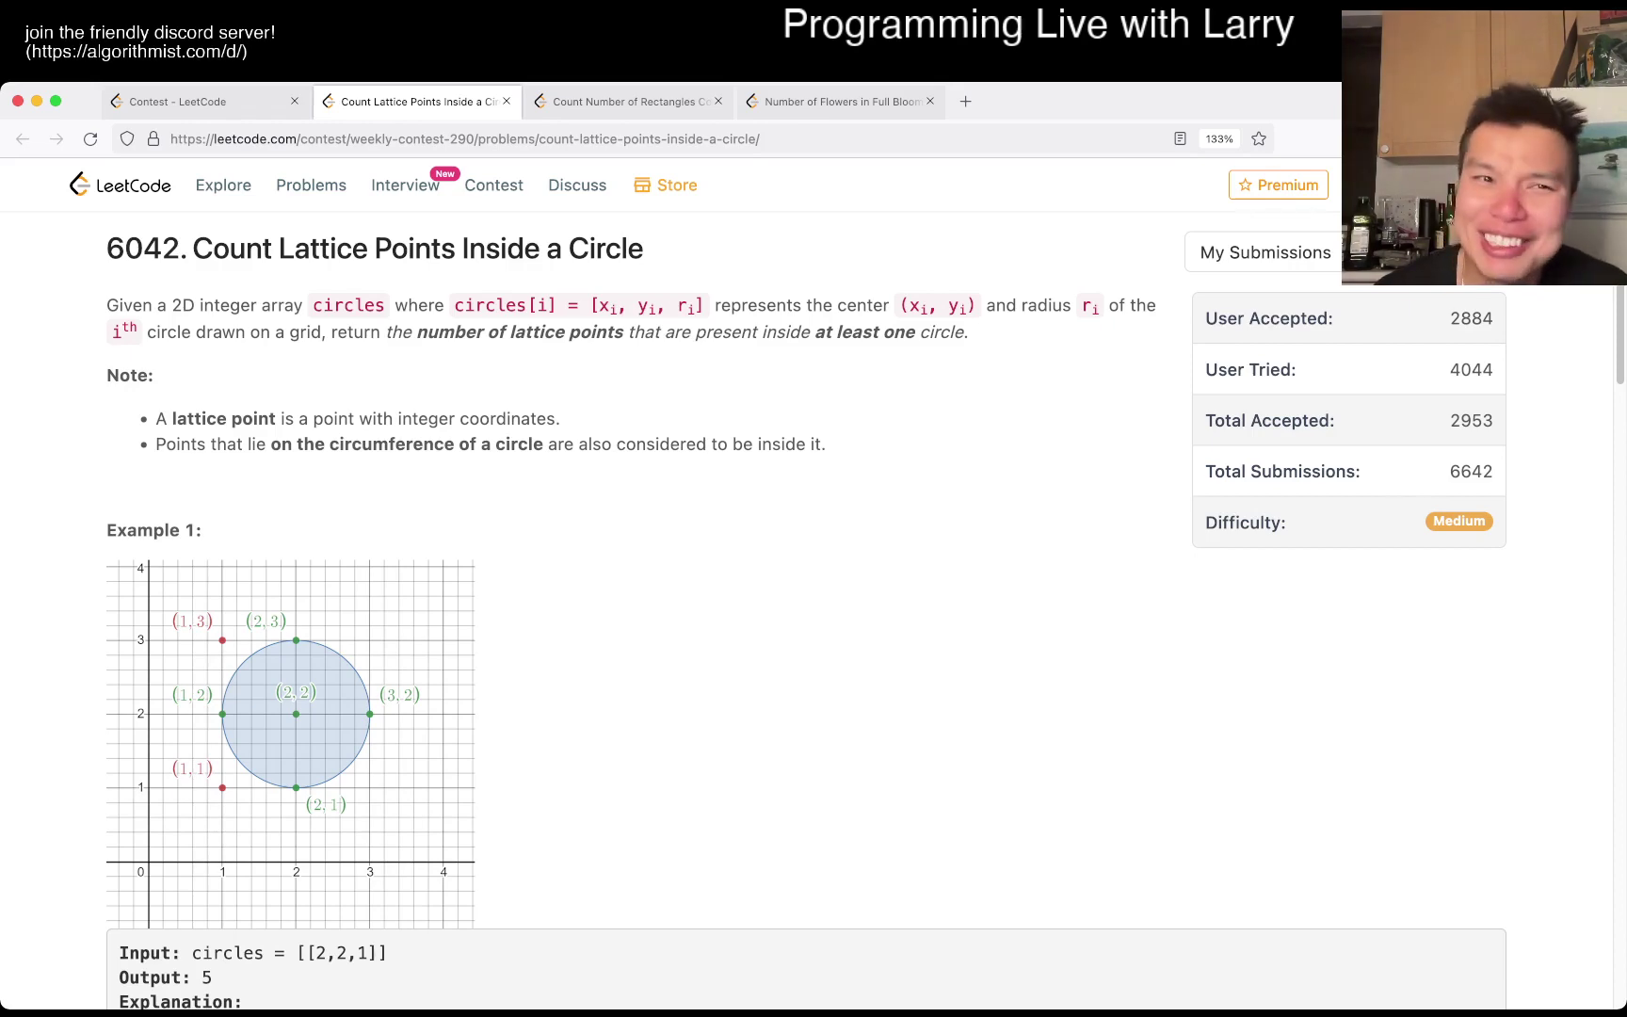
{"action": "left_click", "coordinate": [179, 101]}
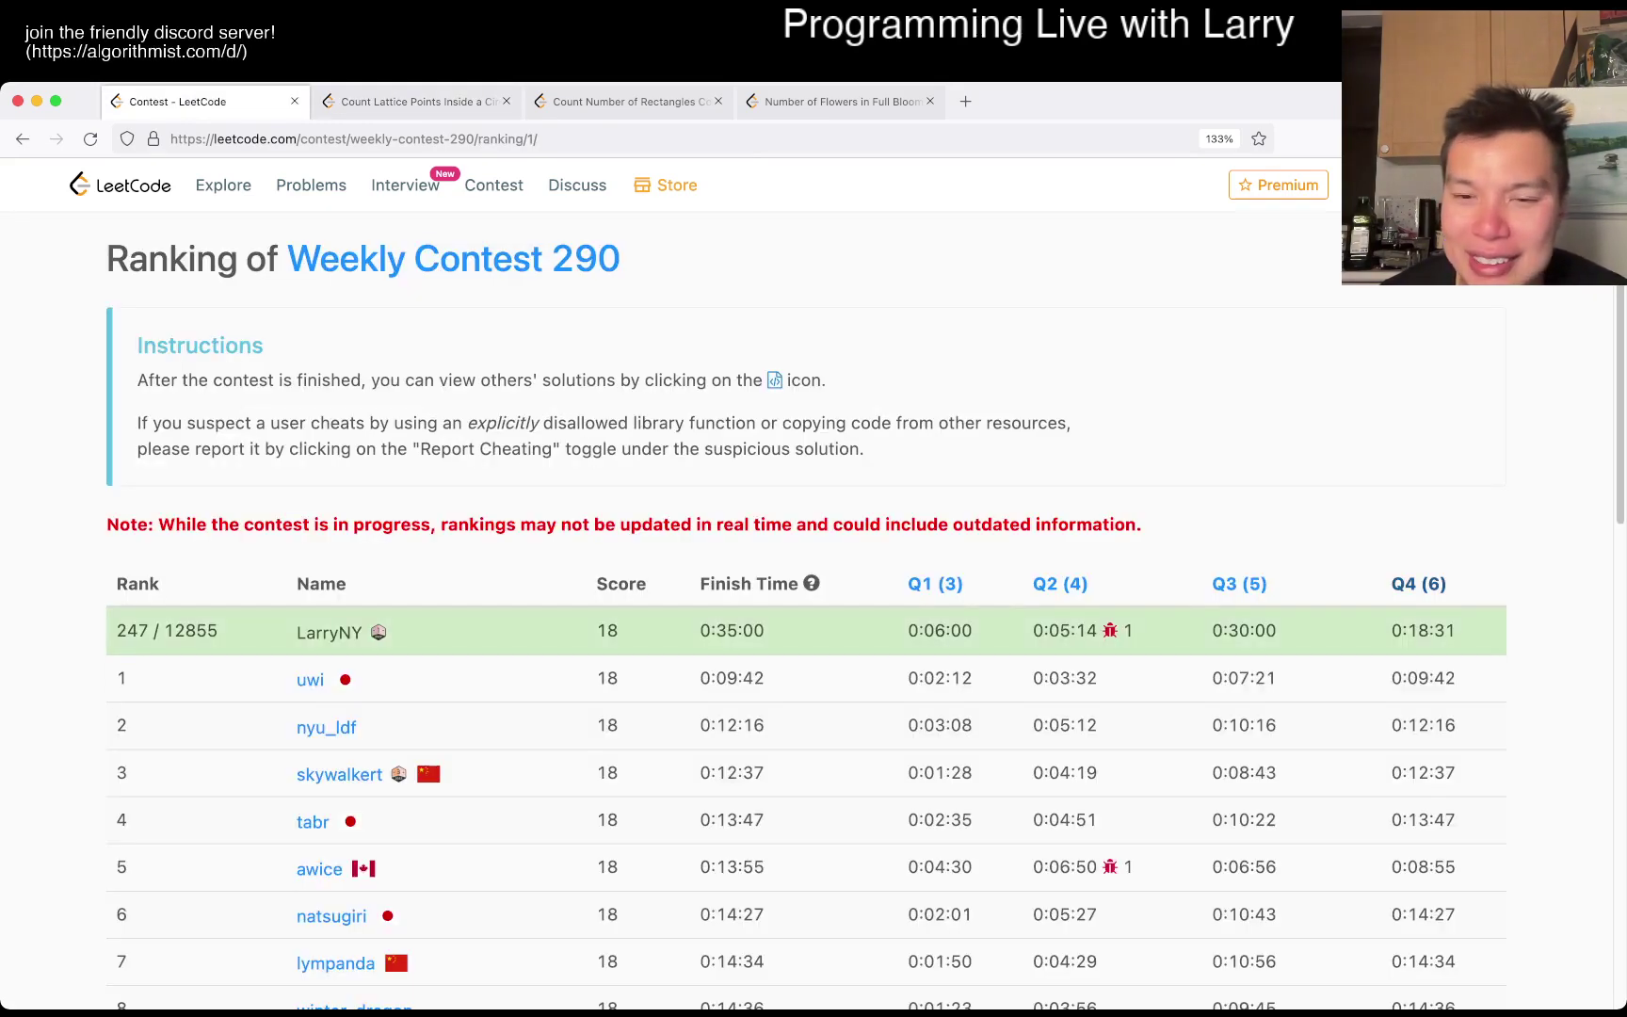
{"action": "left_click_drag", "start_coordinate": [1033, 630], "coordinate": [1133, 630]}
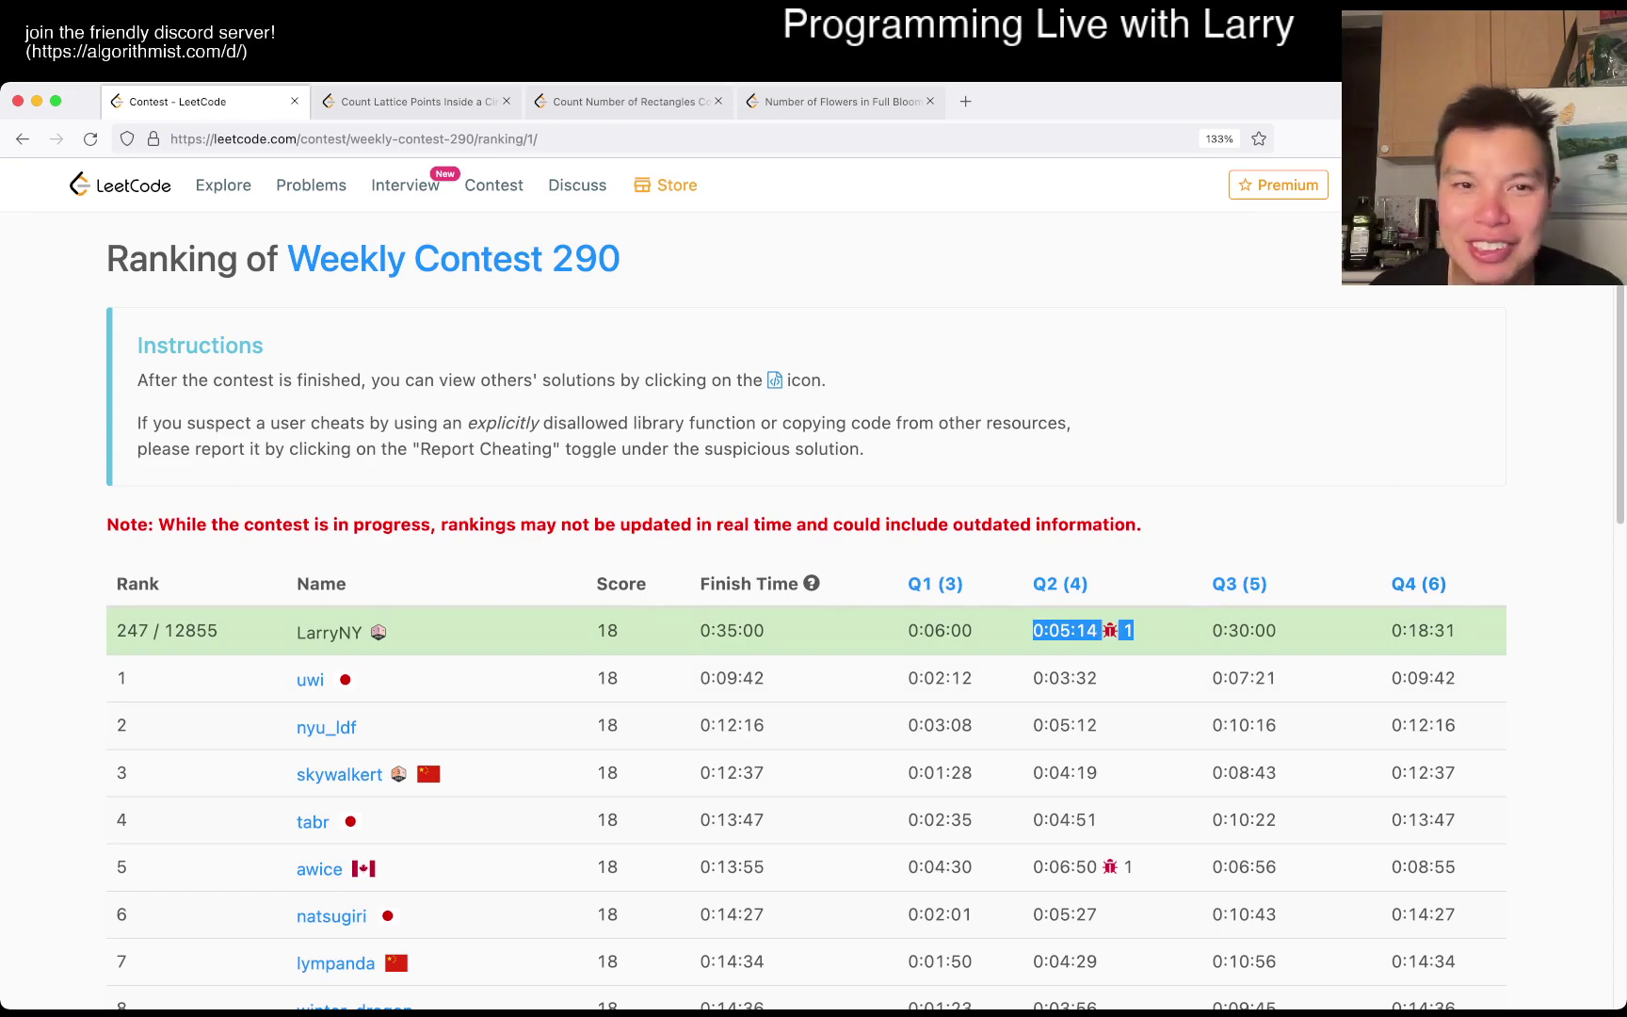
Return to Count Lattice Points and review the code and the commented-out Python solution
{"action": "key", "text": "ctrl+Tab"}
{"action": "scroll", "coordinate": [814, 572], "scroll_direction": "down", "scroll_amount": 10}
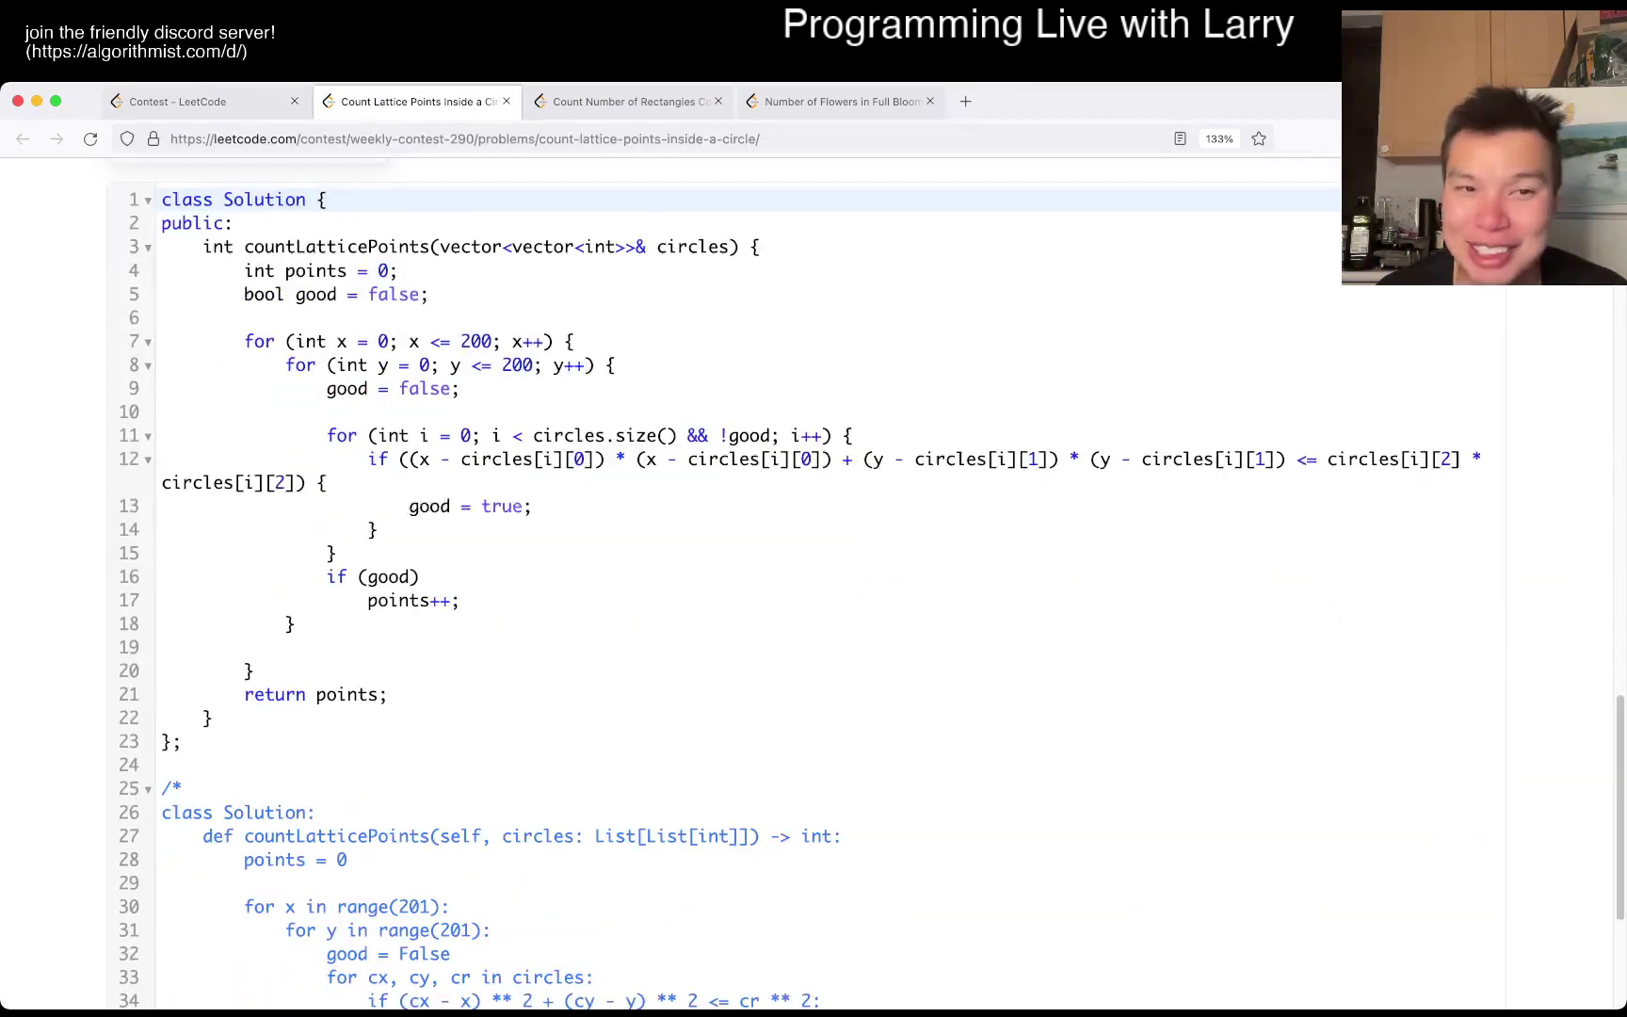
{"action": "scroll", "coordinate": [814, 572], "scroll_direction": "up", "scroll_amount": 3}
{"action": "scroll", "coordinate": [813, 572], "scroll_direction": "up", "scroll_amount": 5}
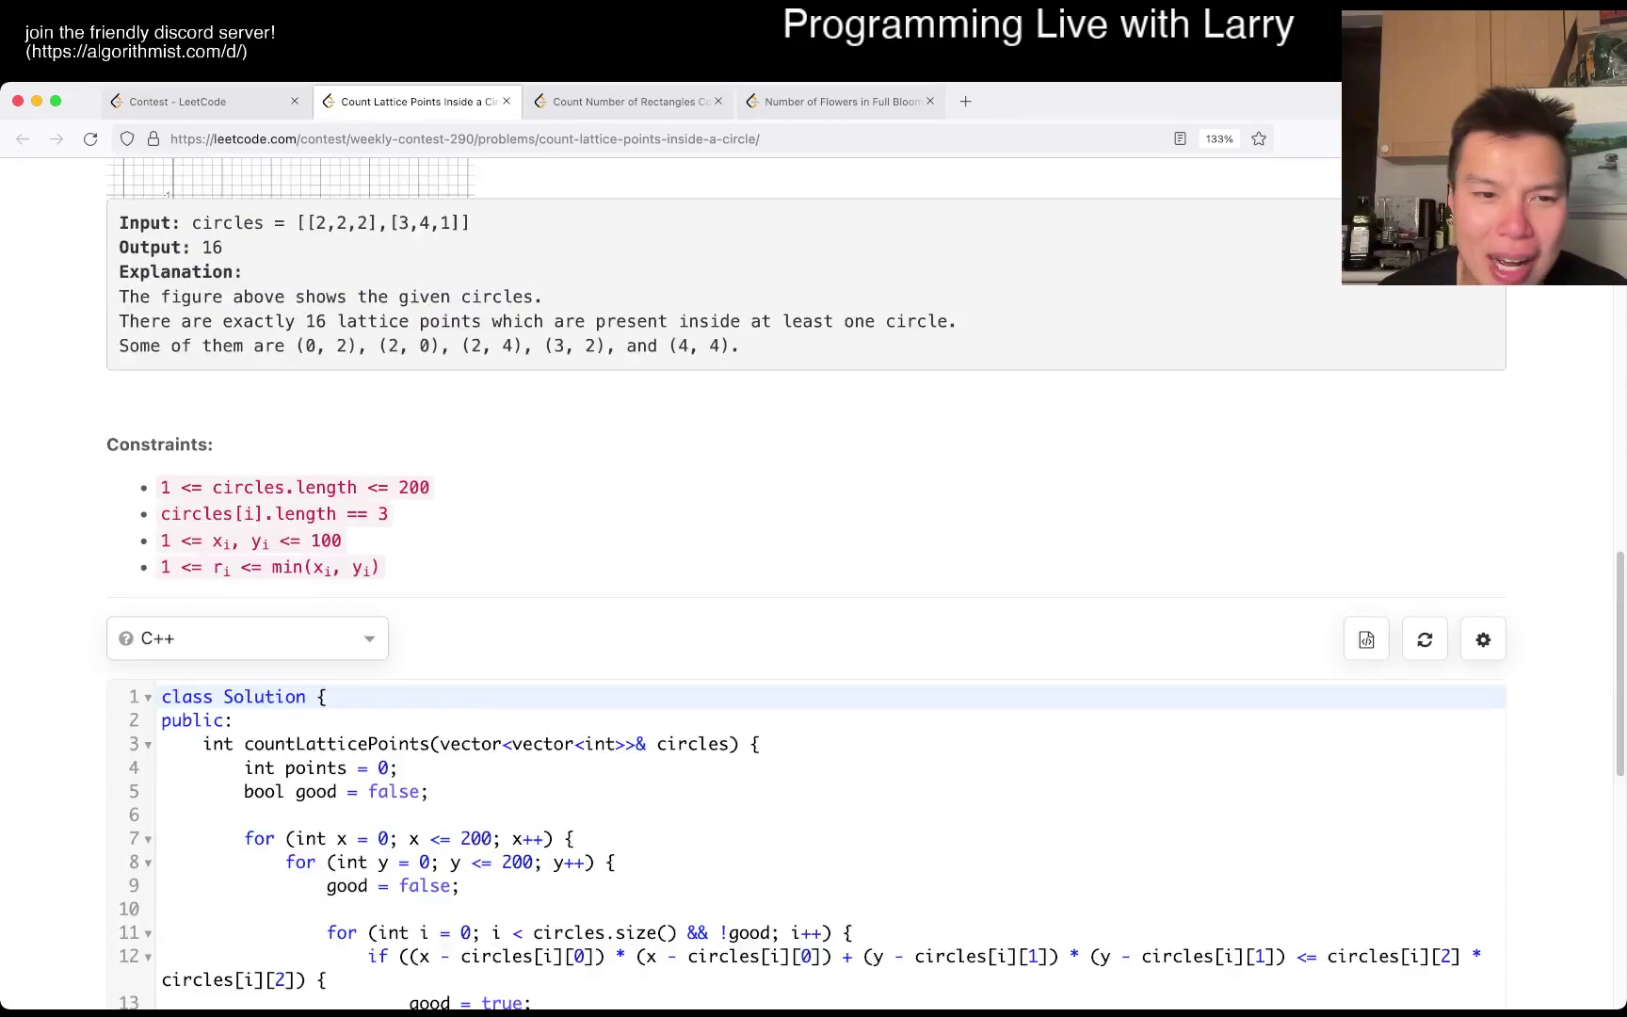
{"action": "scroll", "coordinate": [814, 572], "scroll_direction": "down", "scroll_amount": 10}
{"action": "left_click", "coordinate": [210, 537]}
{"action": "scroll", "coordinate": [813, 572], "scroll_direction": "up", "scroll_amount": 10}
{"action": "scroll", "coordinate": [814, 572], "scroll_direction": "down", "scroll_amount": 5}
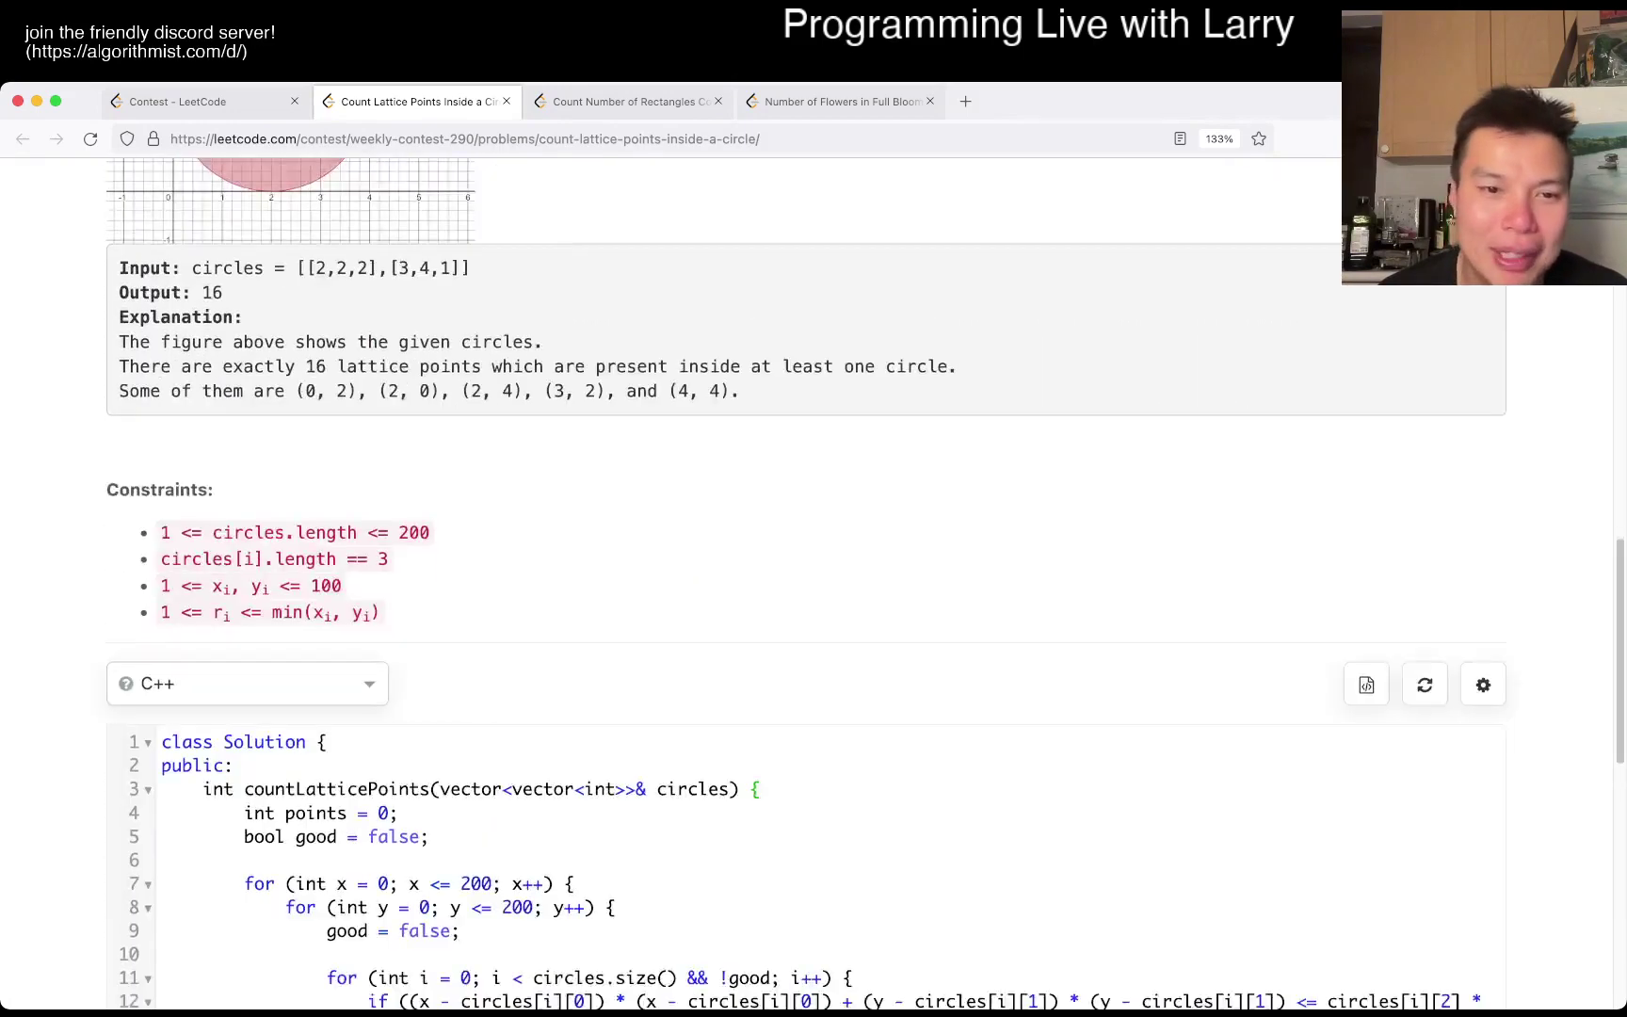
{"action": "scroll", "coordinate": [813, 571], "scroll_direction": "down", "scroll_amount": 5}
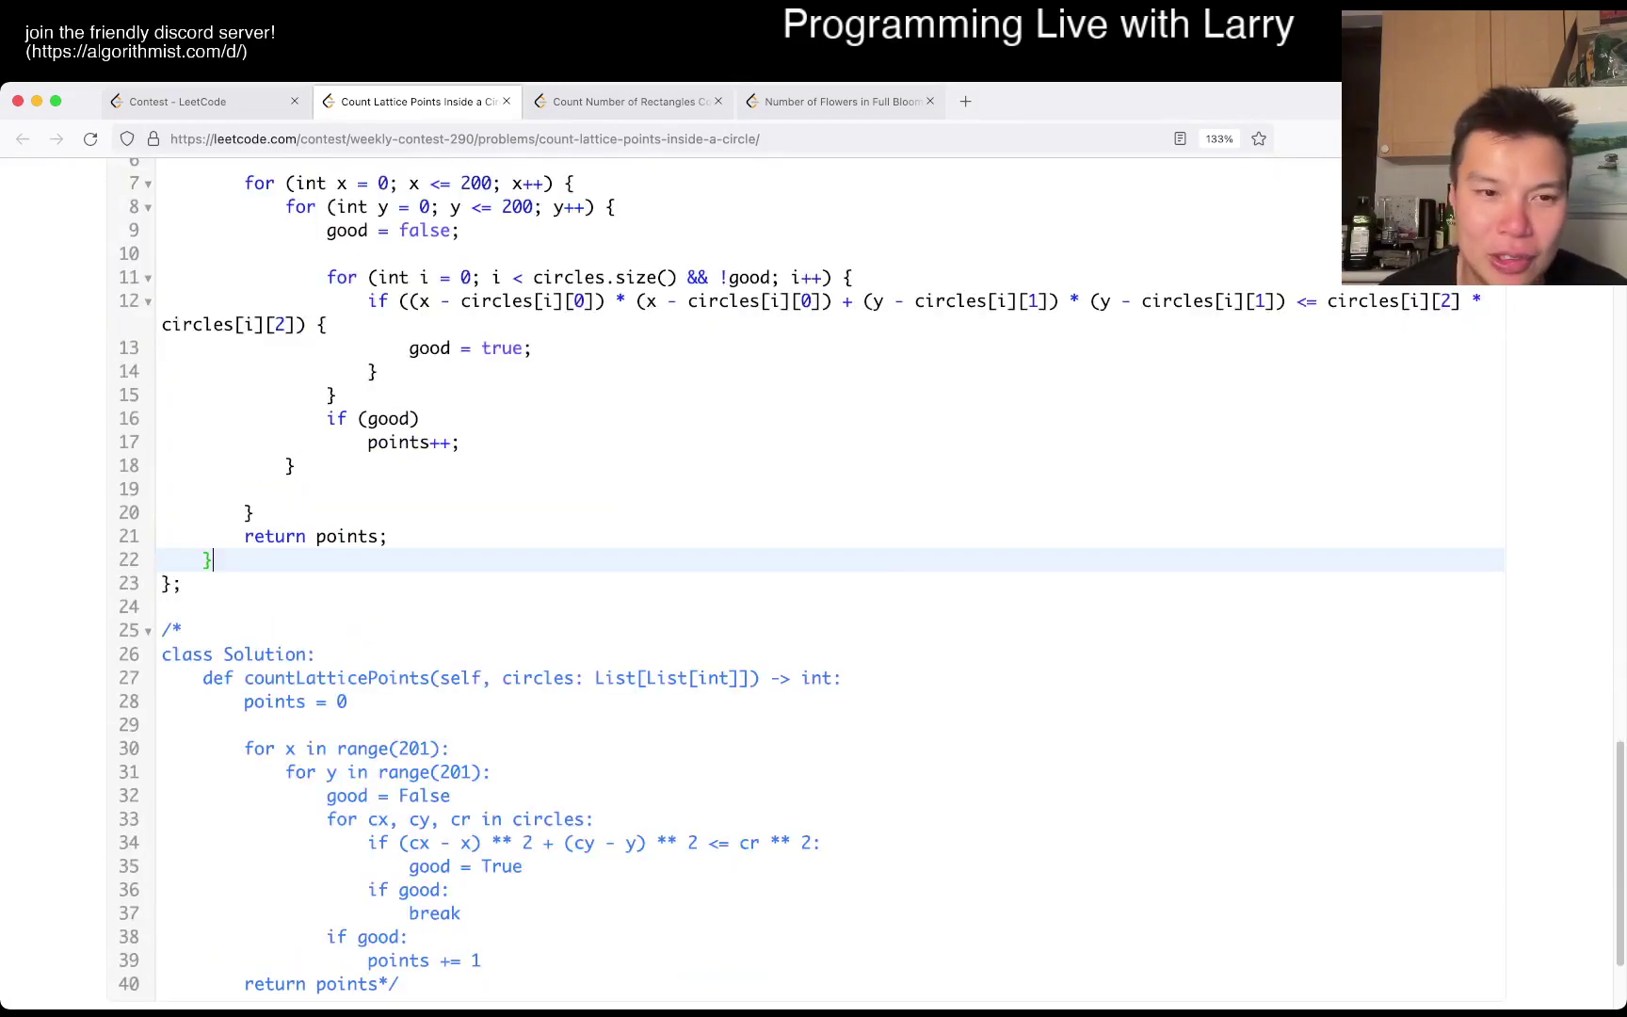
{"action": "scroll", "coordinate": [814, 571], "scroll_direction": "up", "scroll_amount": 2}
{"action": "scroll", "coordinate": [814, 573], "scroll_direction": "up", "scroll_amount": 3}
{"action": "scroll", "coordinate": [813, 573], "scroll_direction": "up", "scroll_amount": 2}
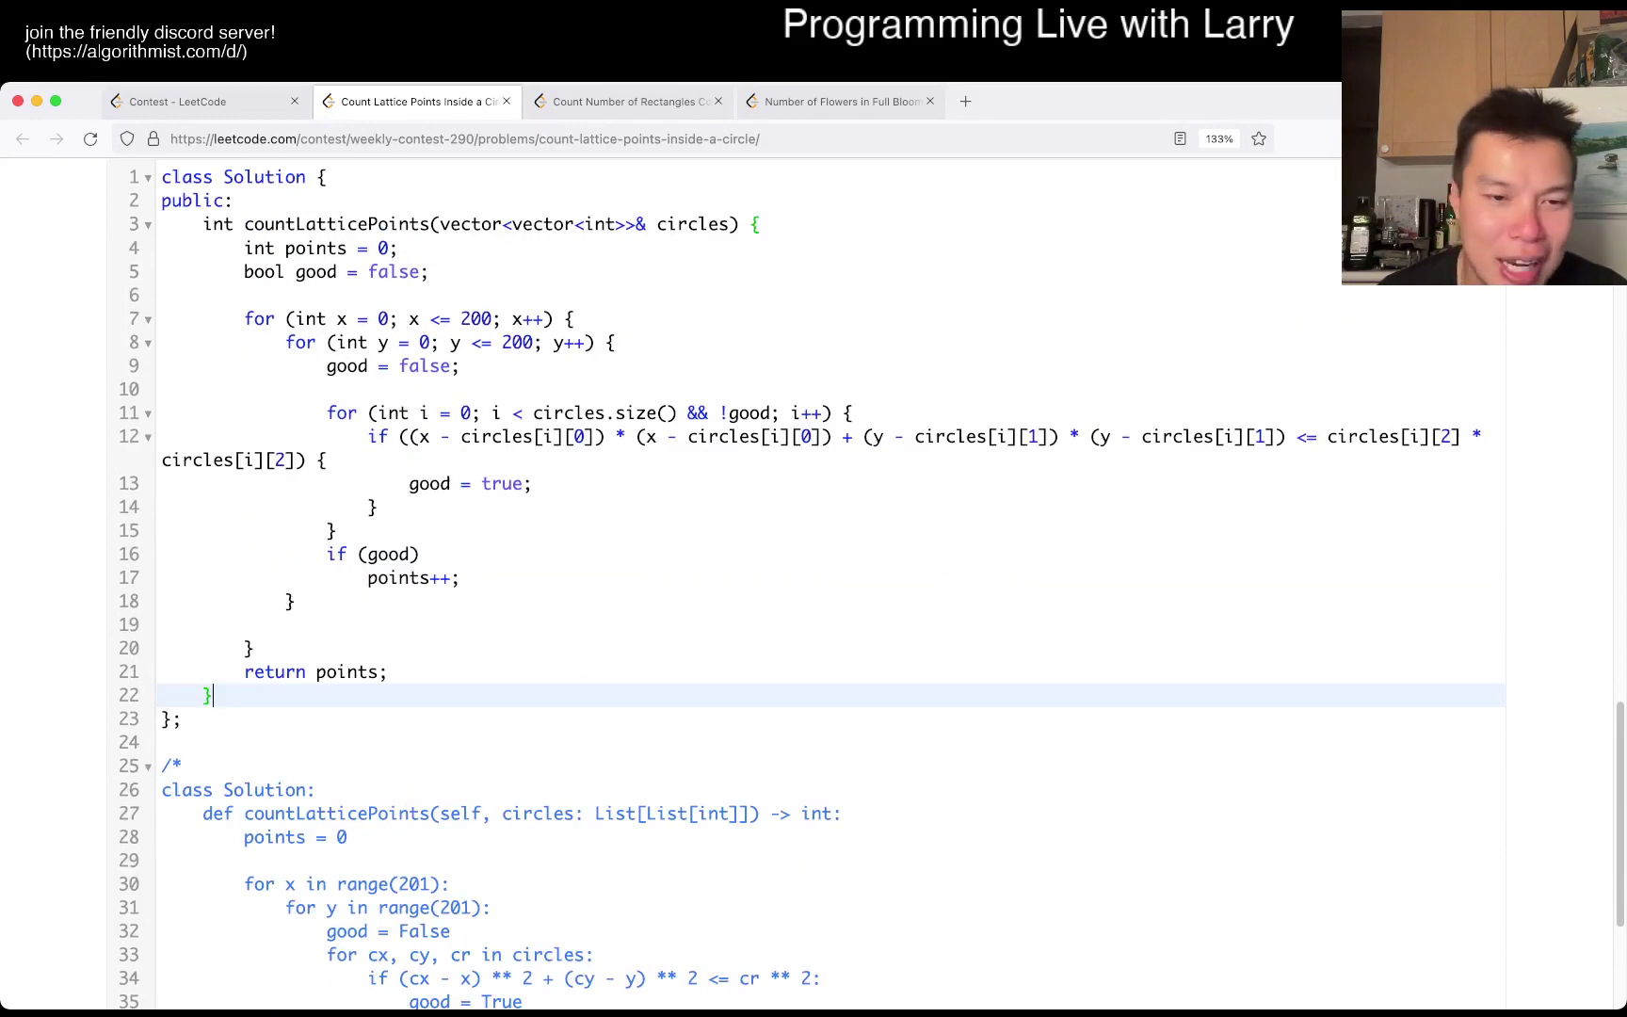
{"action": "scroll", "coordinate": [814, 572], "scroll_direction": "down", "scroll_amount": 5}
{"action": "scroll", "coordinate": [814, 573], "scroll_direction": "up", "scroll_amount": 1}
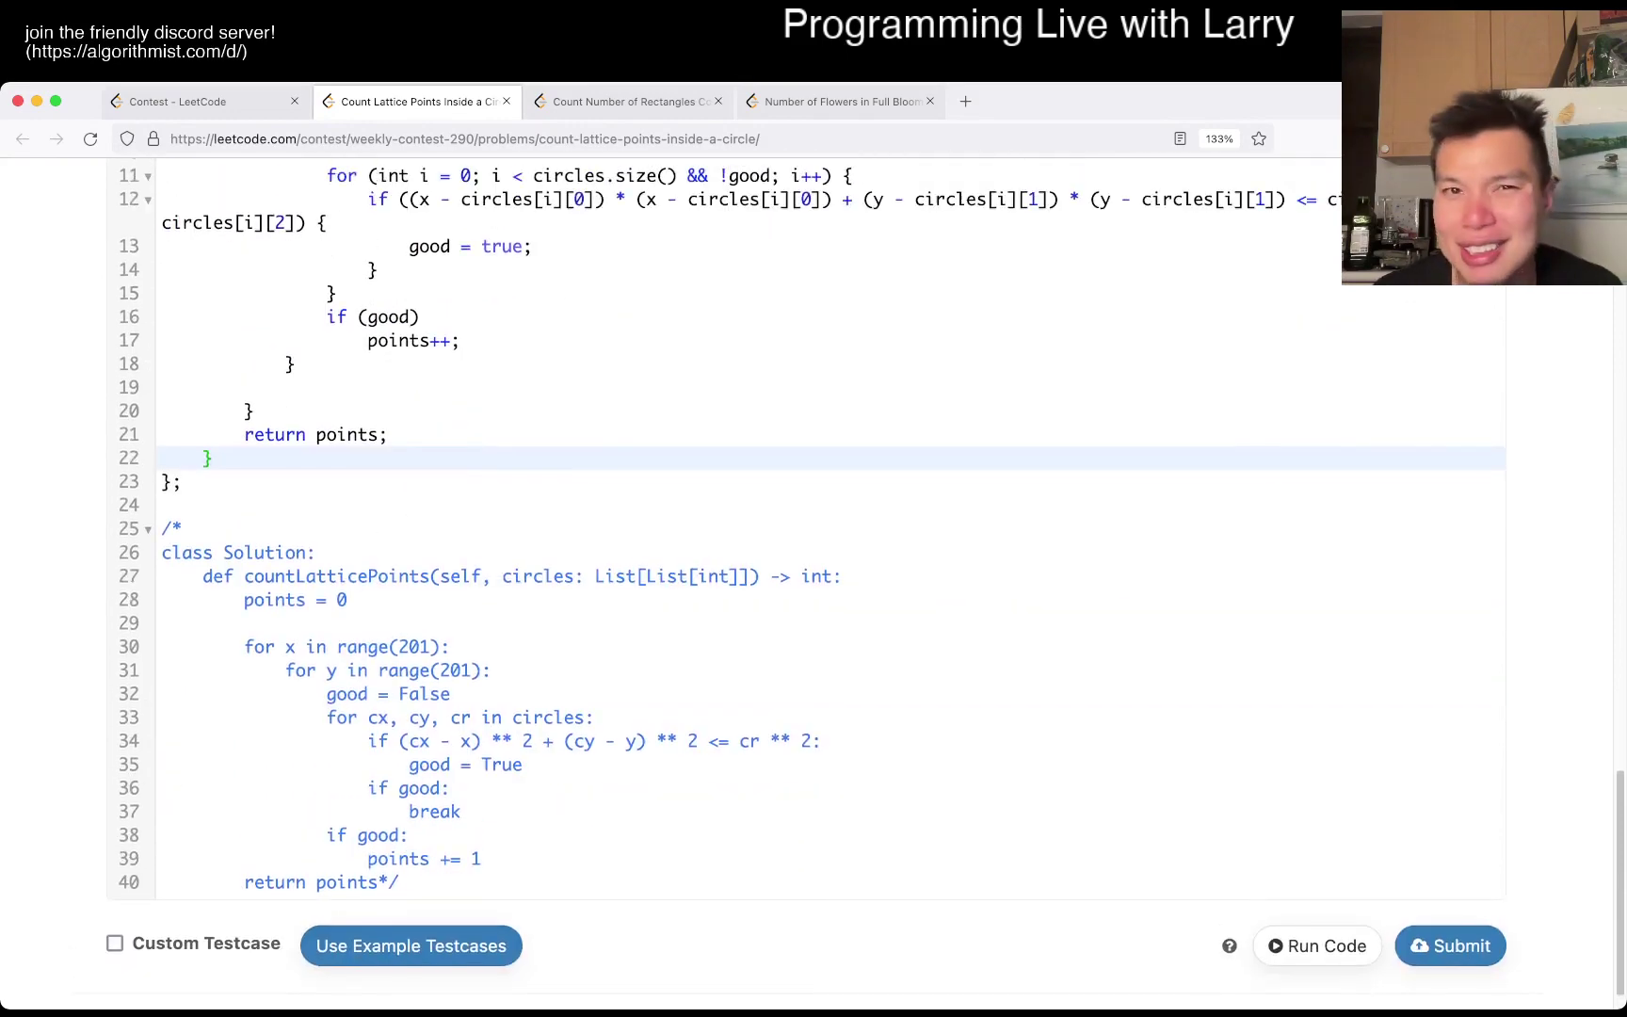
{"action": "scroll", "coordinate": [813, 572], "scroll_direction": "up", "scroll_amount": 5}
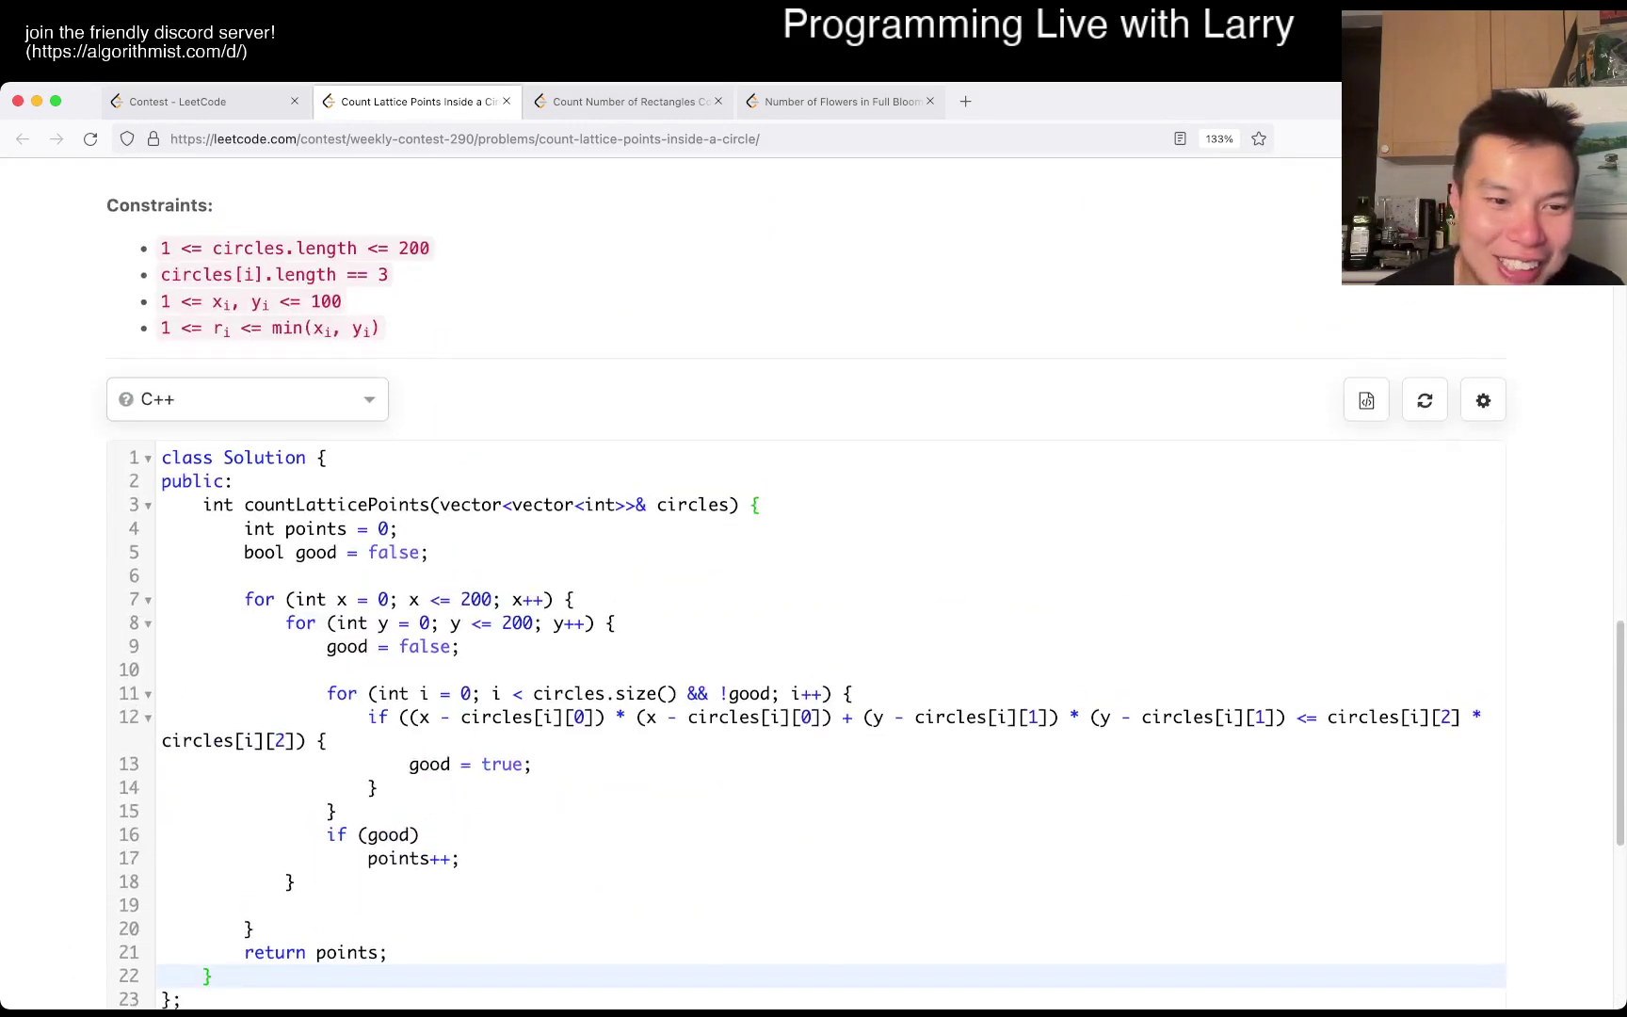
{"action": "scroll", "coordinate": [814, 573], "scroll_direction": "down", "scroll_amount": 5}
{"action": "left_click", "coordinate": [185, 528]}
{"action": "left_click_drag", "start_coordinate": [840, 576], "coordinate": [493, 741]}
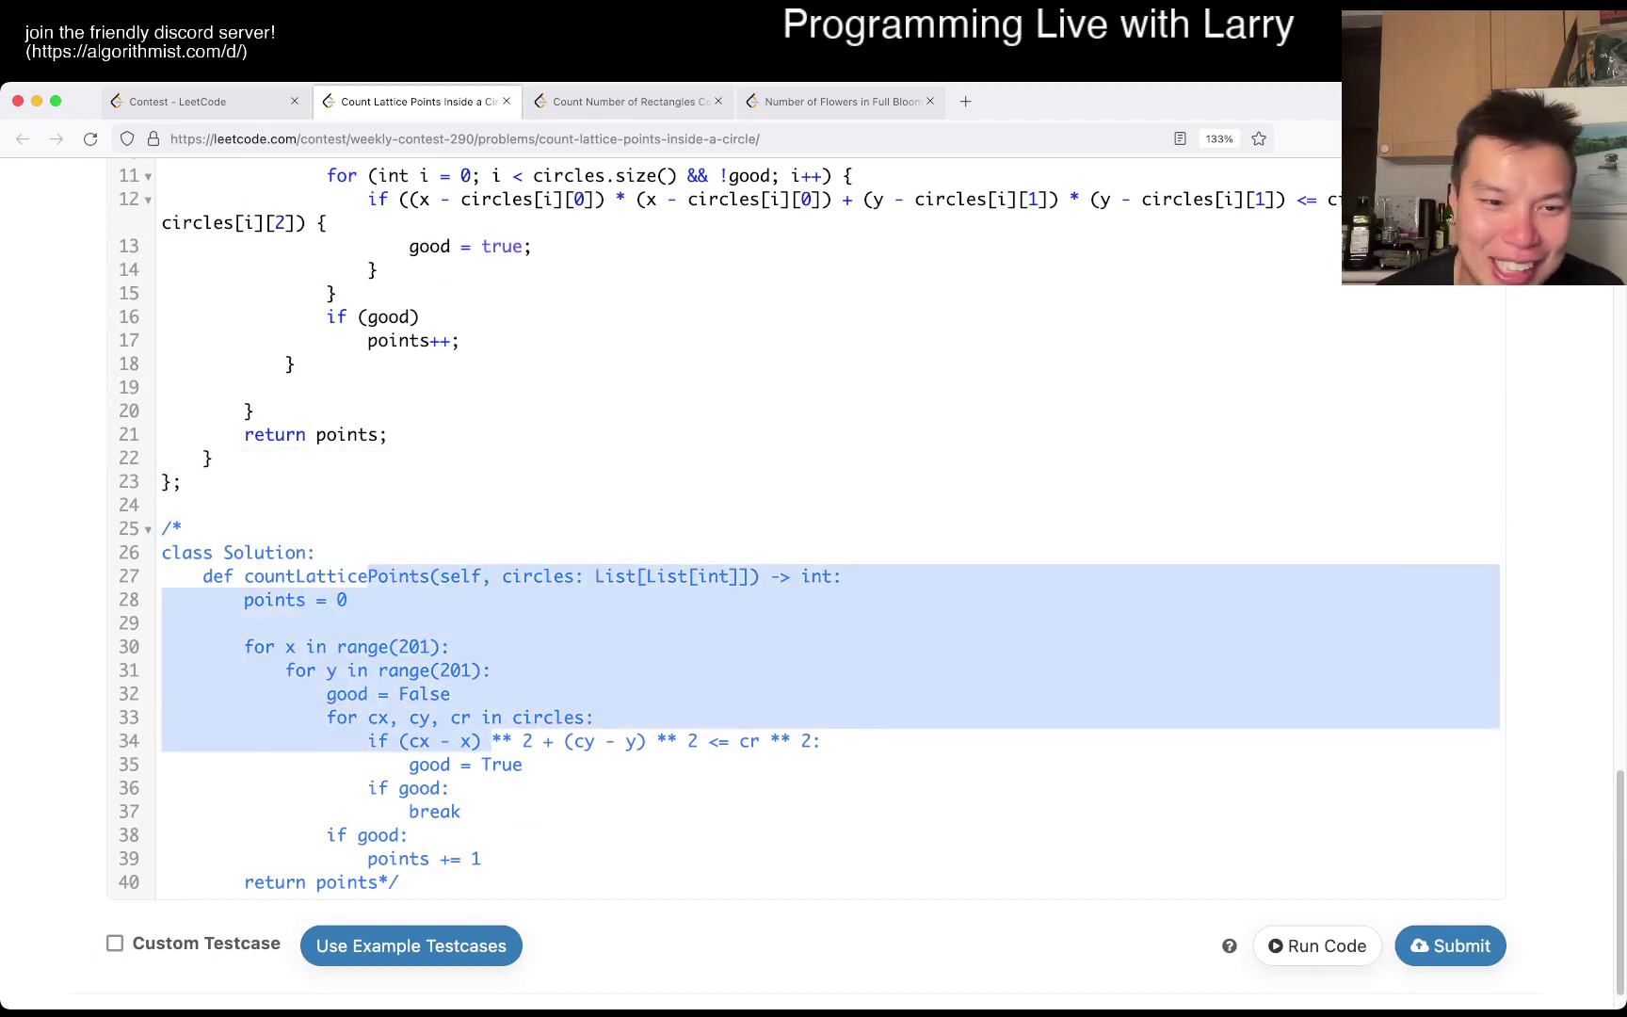
{"action": "left_click", "coordinate": [501, 763]}
{"action": "scroll", "coordinate": [814, 571], "scroll_direction": "up", "scroll_amount": 4}
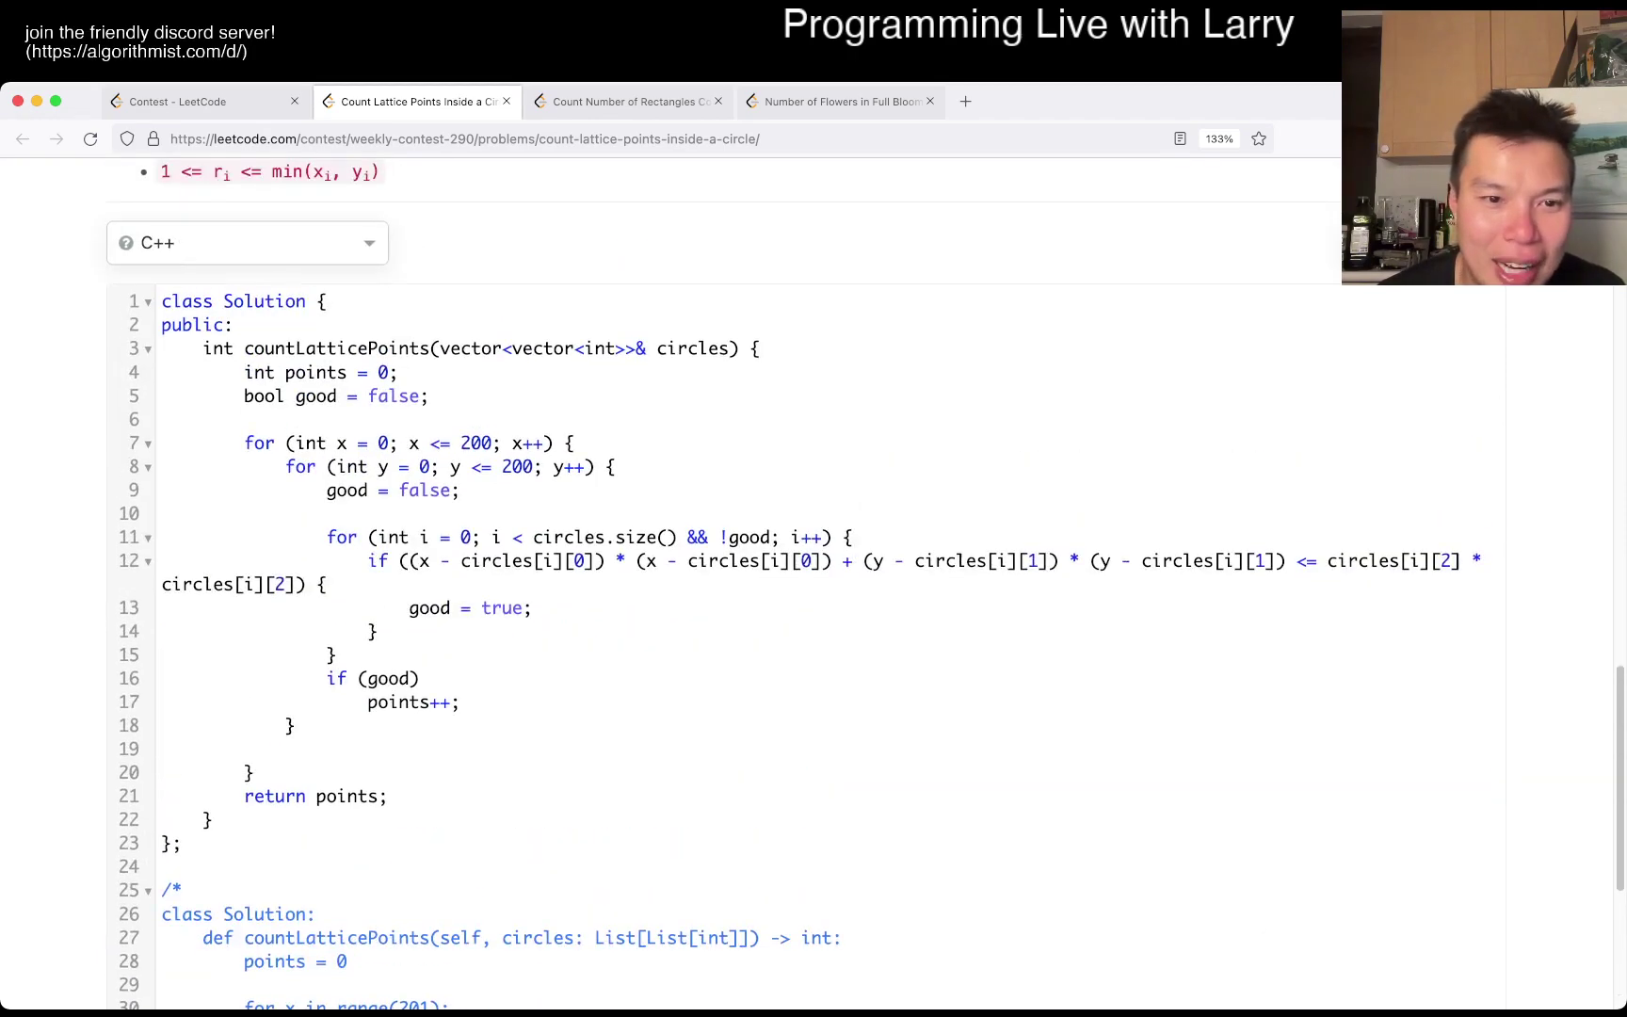
{"action": "left_click", "coordinate": [246, 241]}
{"action": "left_click", "coordinate": [165, 432]}
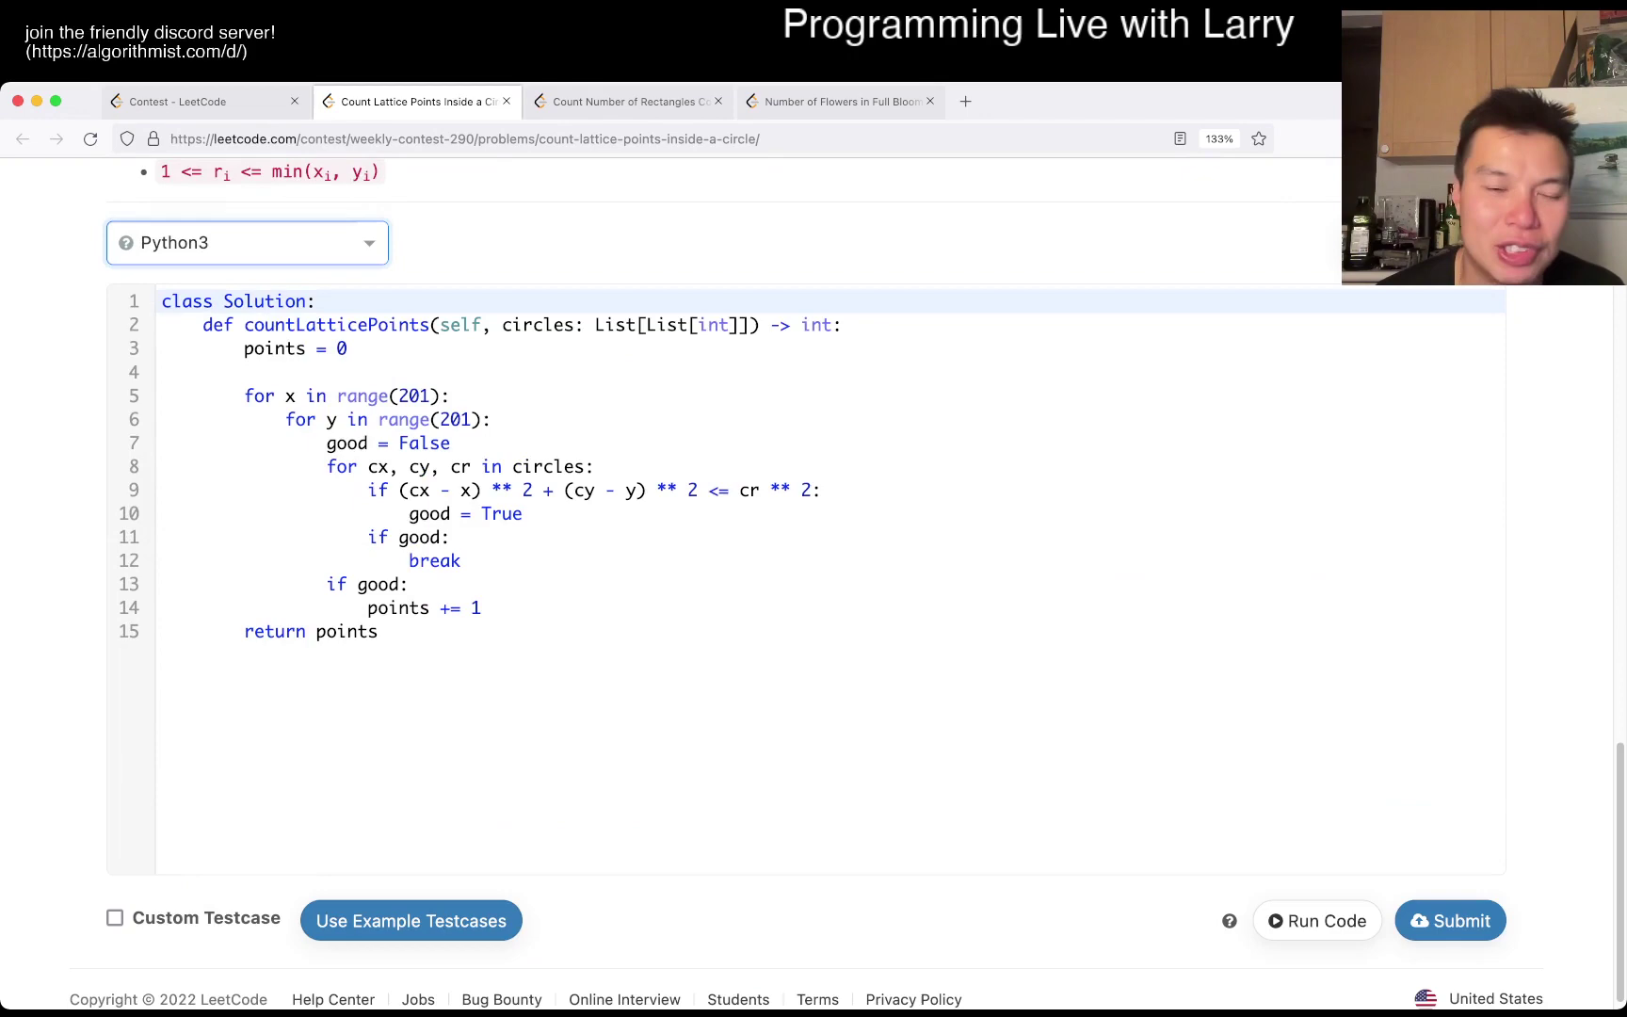
{"action": "left_click", "coordinate": [763, 419]}
{"action": "left_click", "coordinate": [763, 349]}
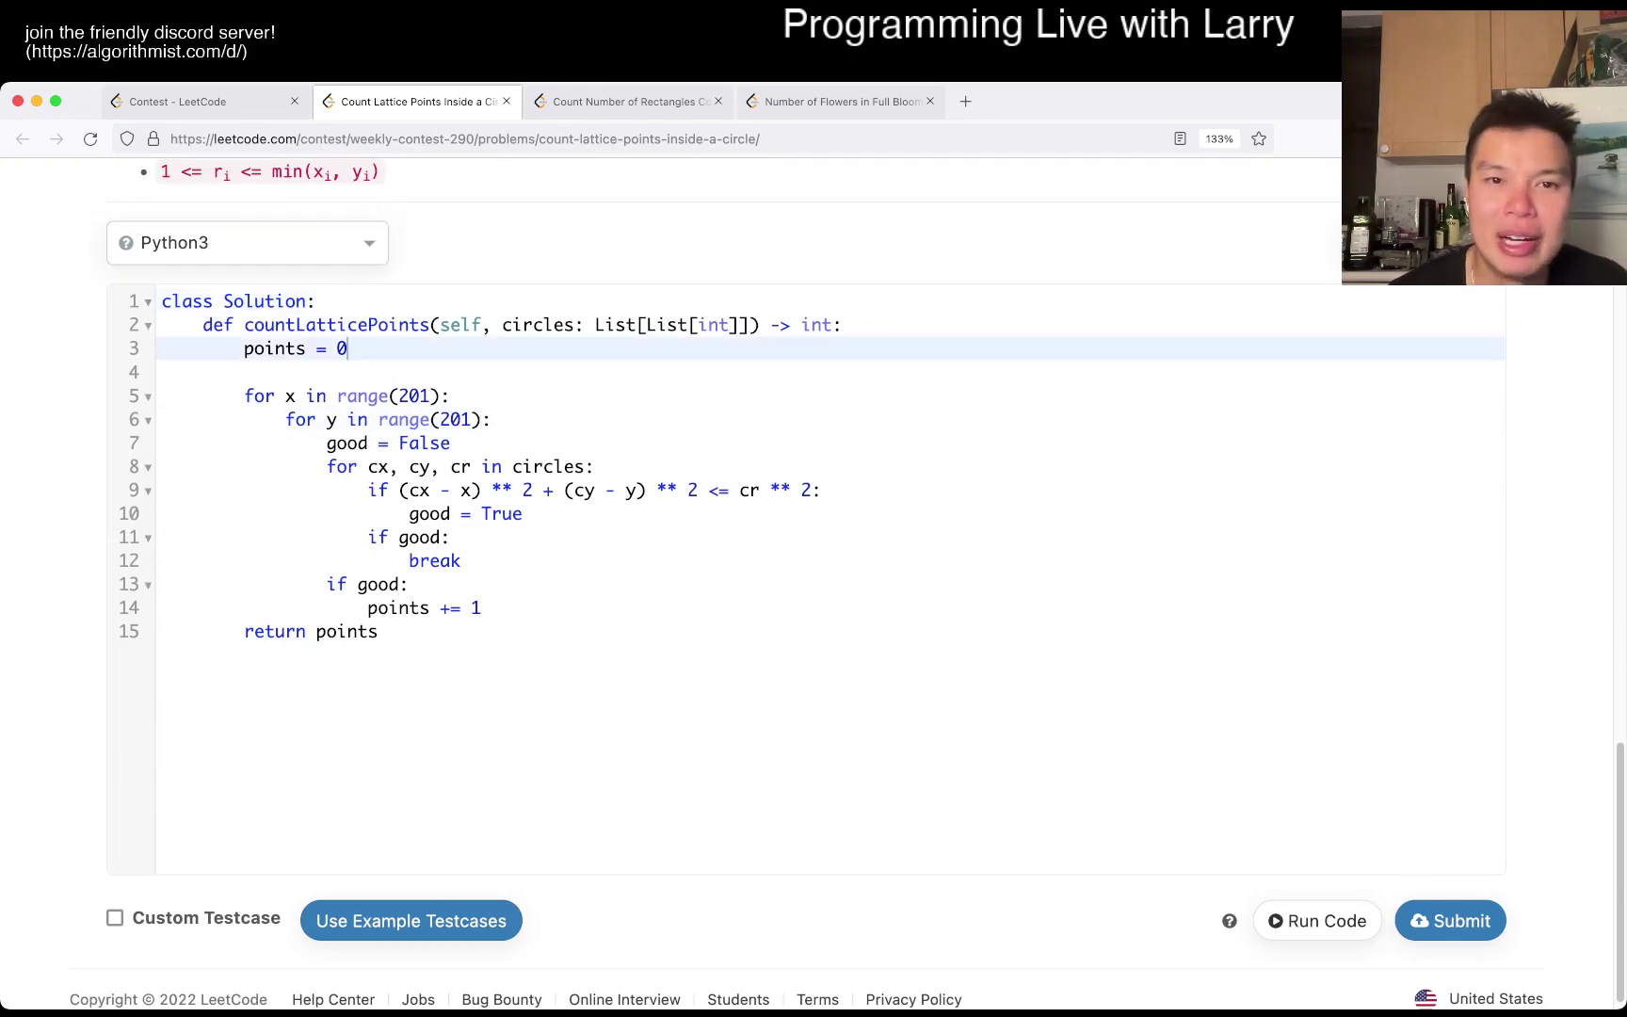
{"action": "scroll", "coordinate": [763, 510], "scroll_direction": "up", "scroll_amount": 5}
{"action": "scroll", "coordinate": [762, 509], "scroll_direction": "down", "scroll_amount": 1}
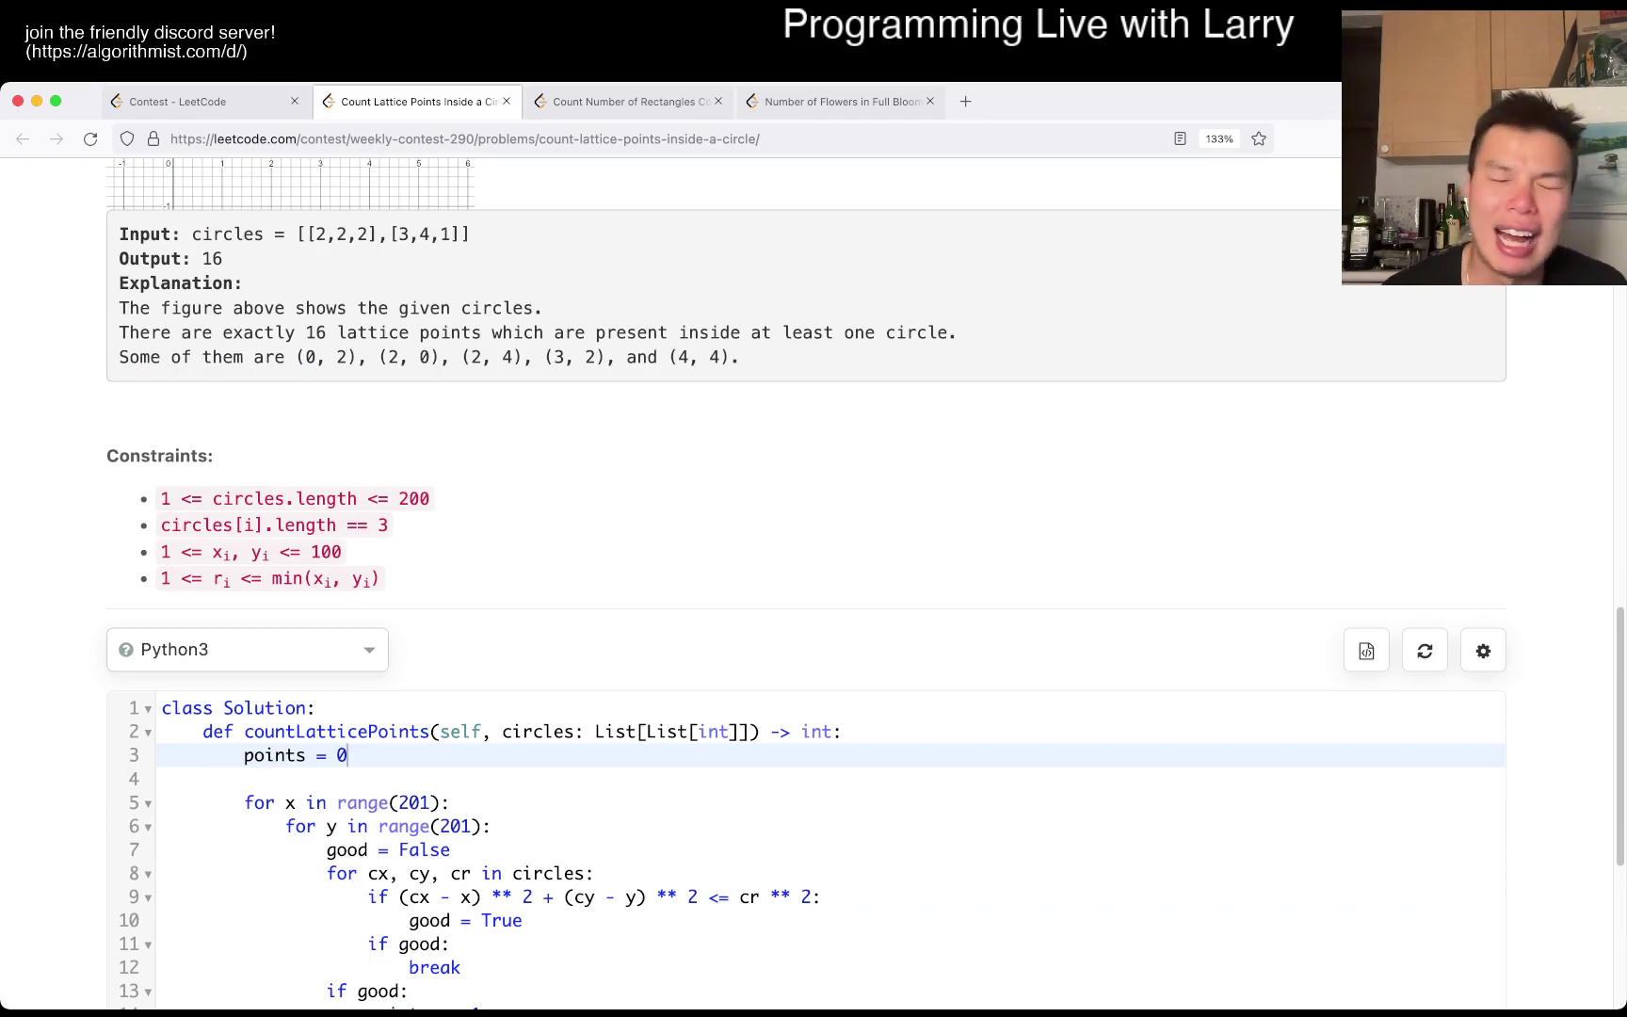
{"action": "left_click_drag", "start_coordinate": [343, 552], "coordinate": [171, 553]}
{"action": "left_click", "coordinate": [171, 551]}
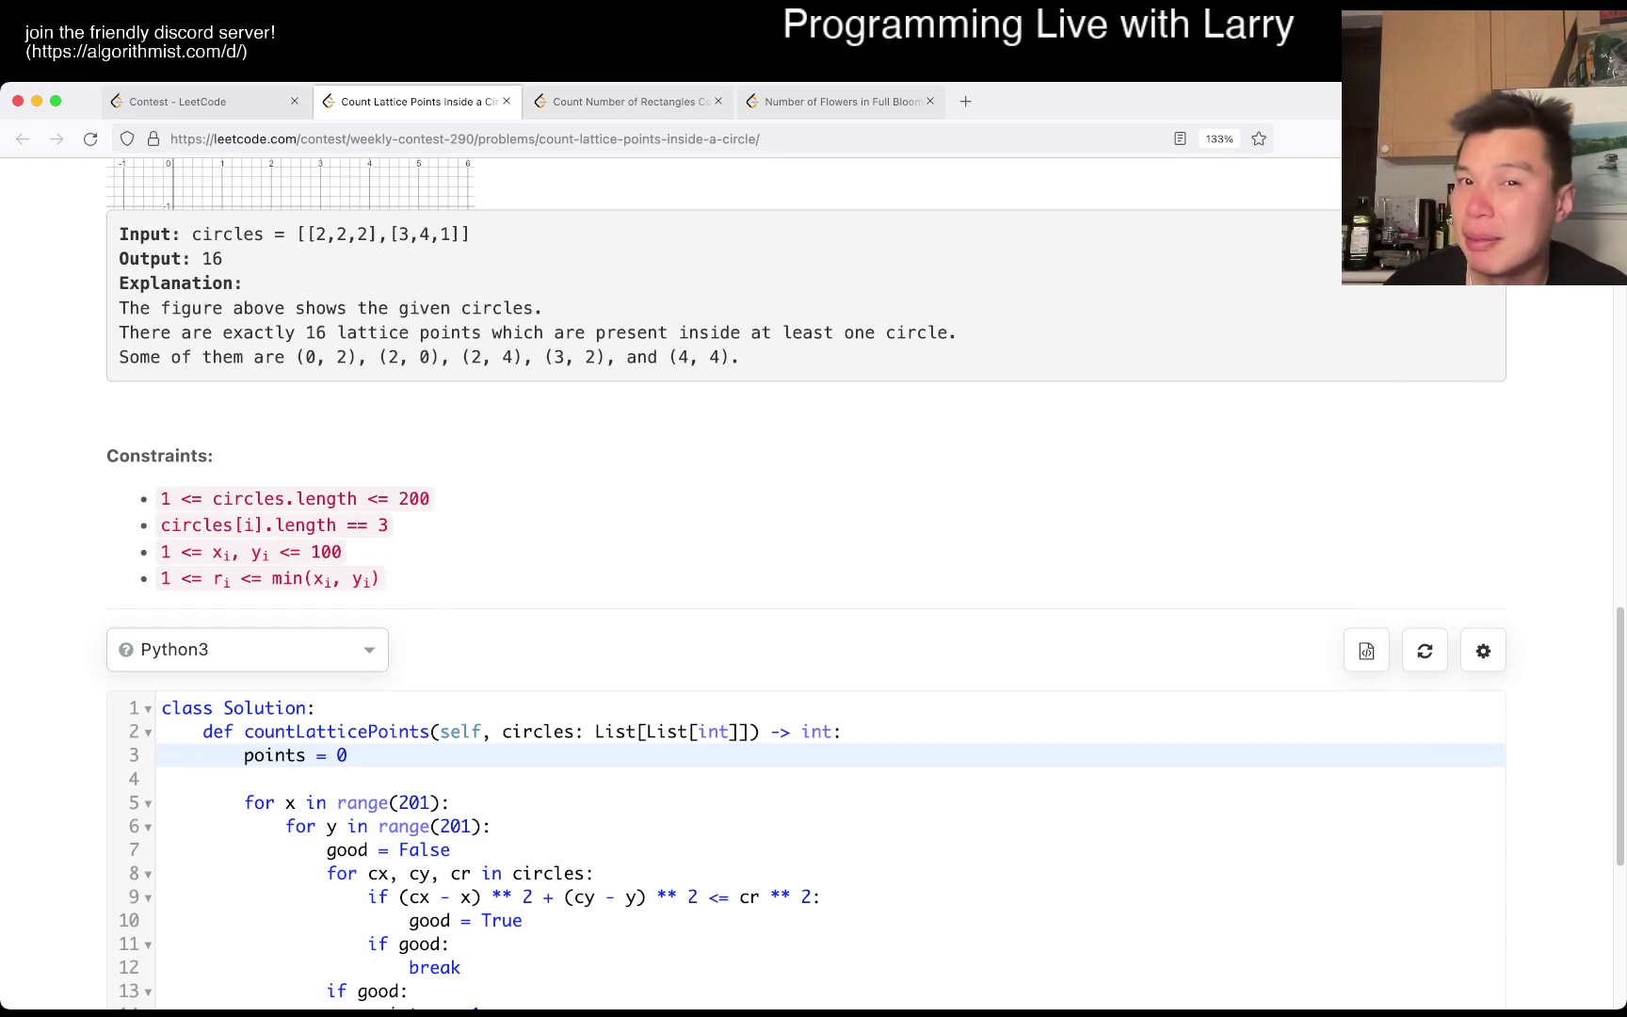
{"action": "scroll", "coordinate": [814, 572], "scroll_direction": "down", "scroll_amount": 1}
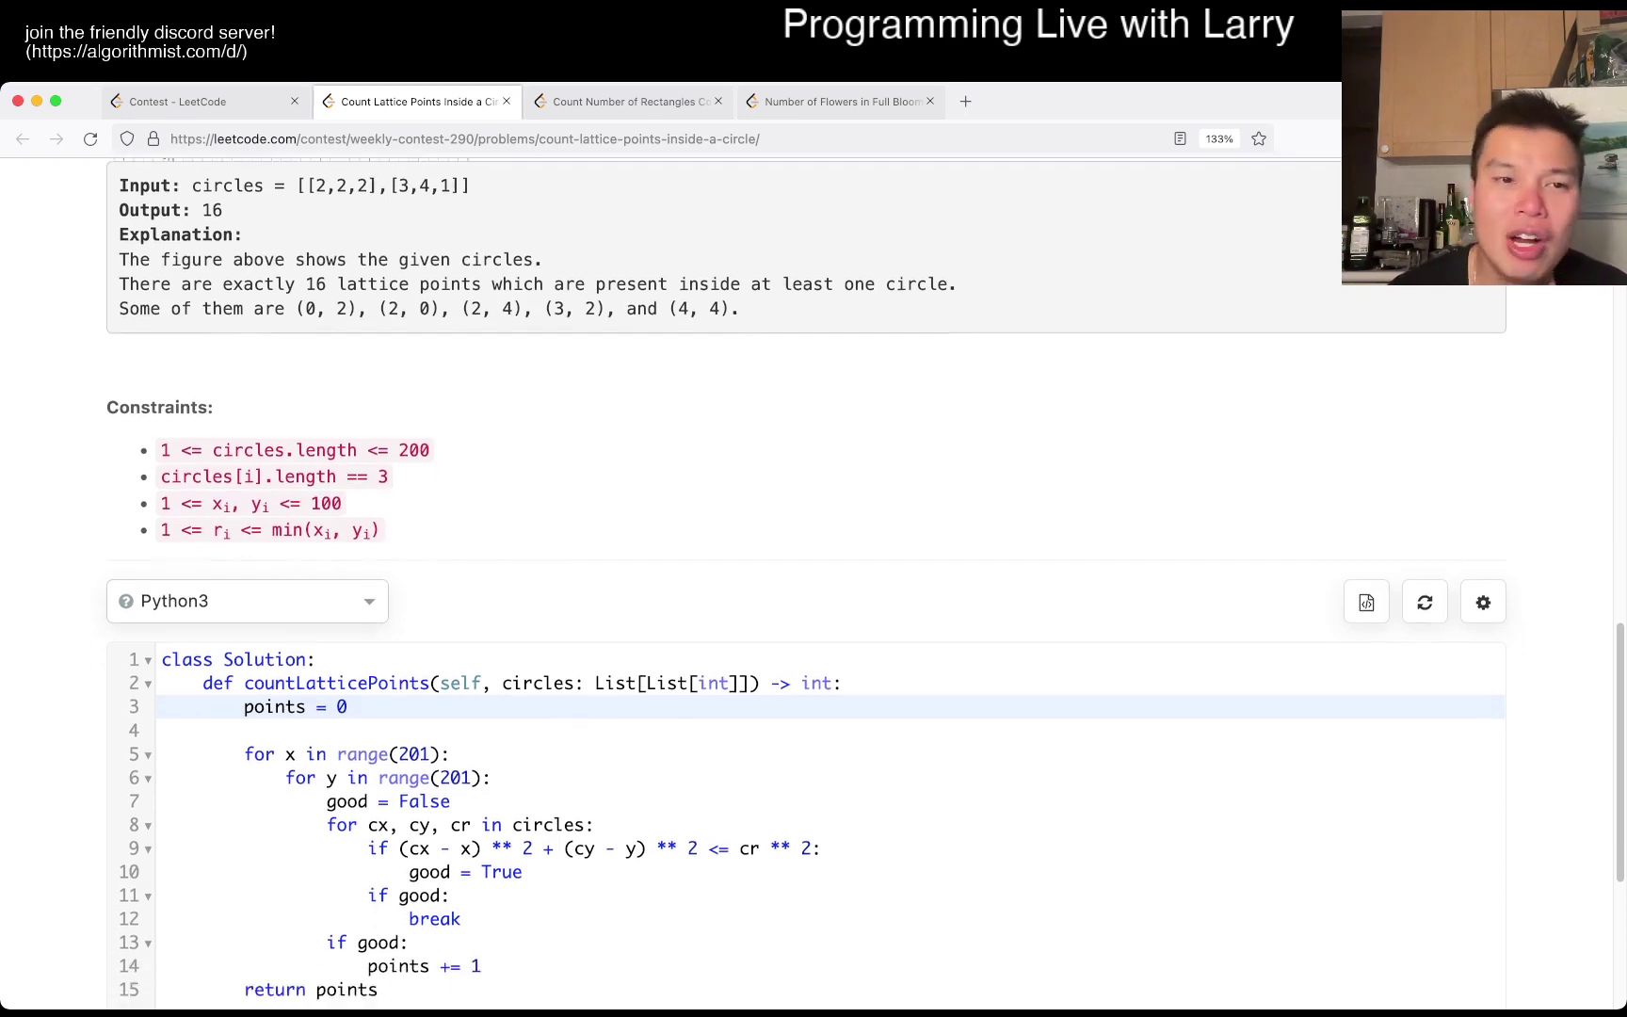
{"action": "double_click", "coordinate": [326, 485]}
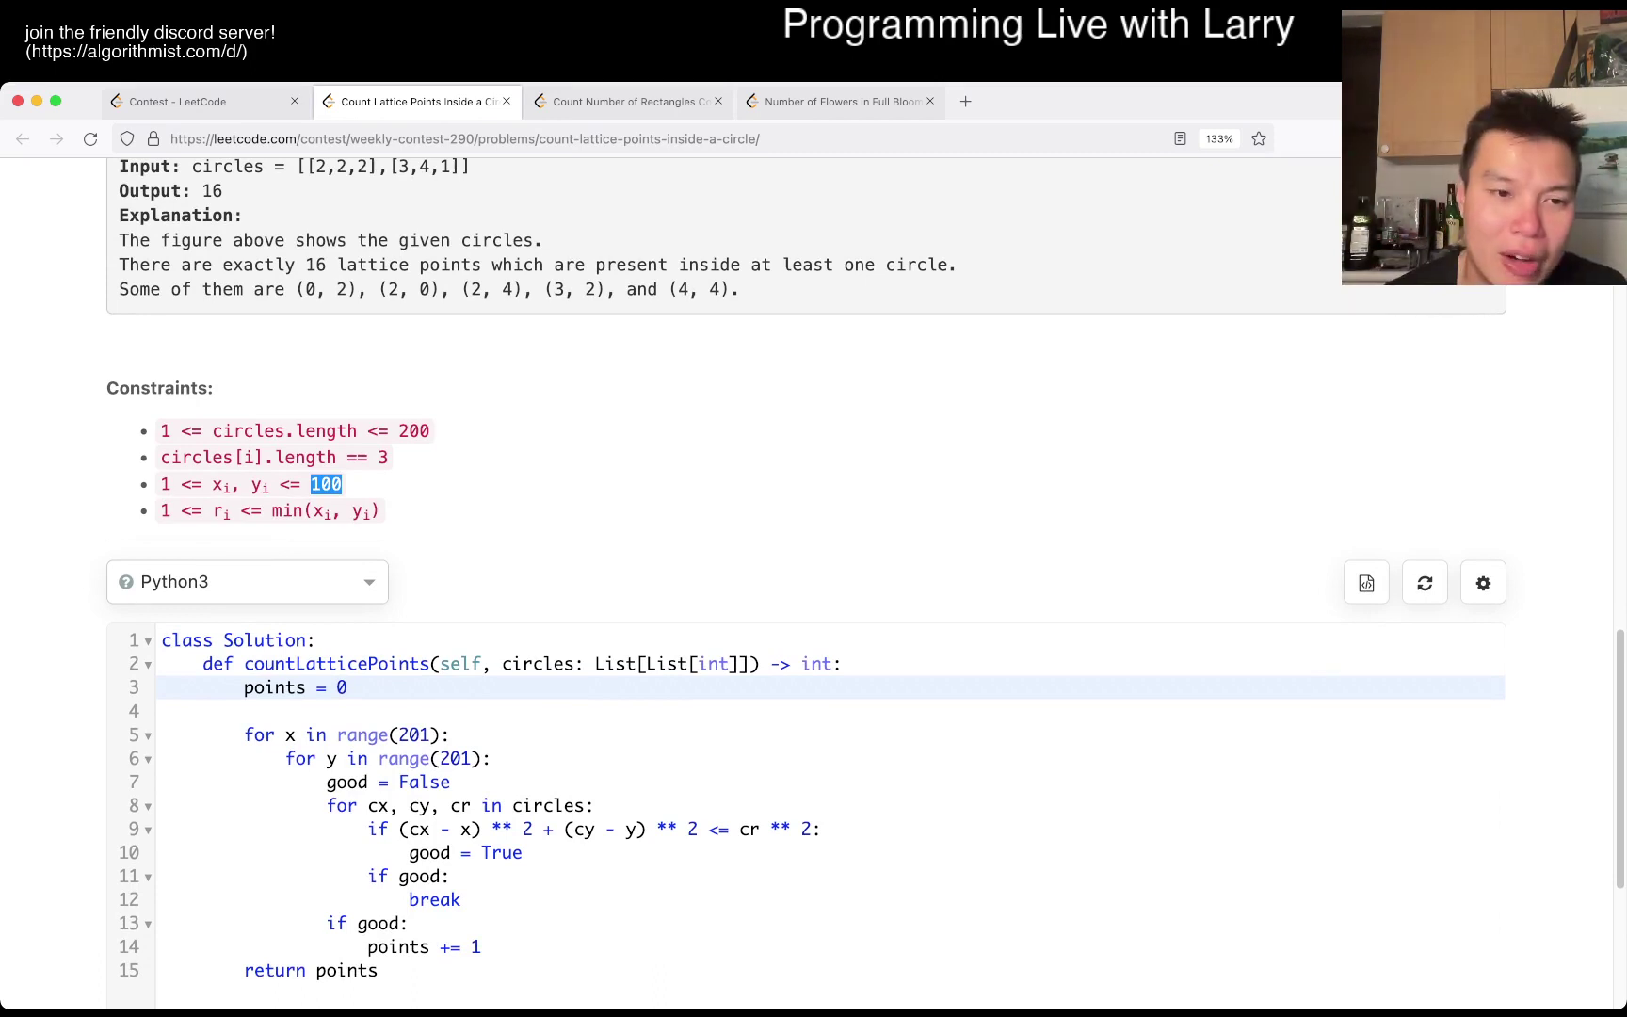
{"action": "left_click_drag", "start_coordinate": [245, 735], "coordinate": [496, 759]}
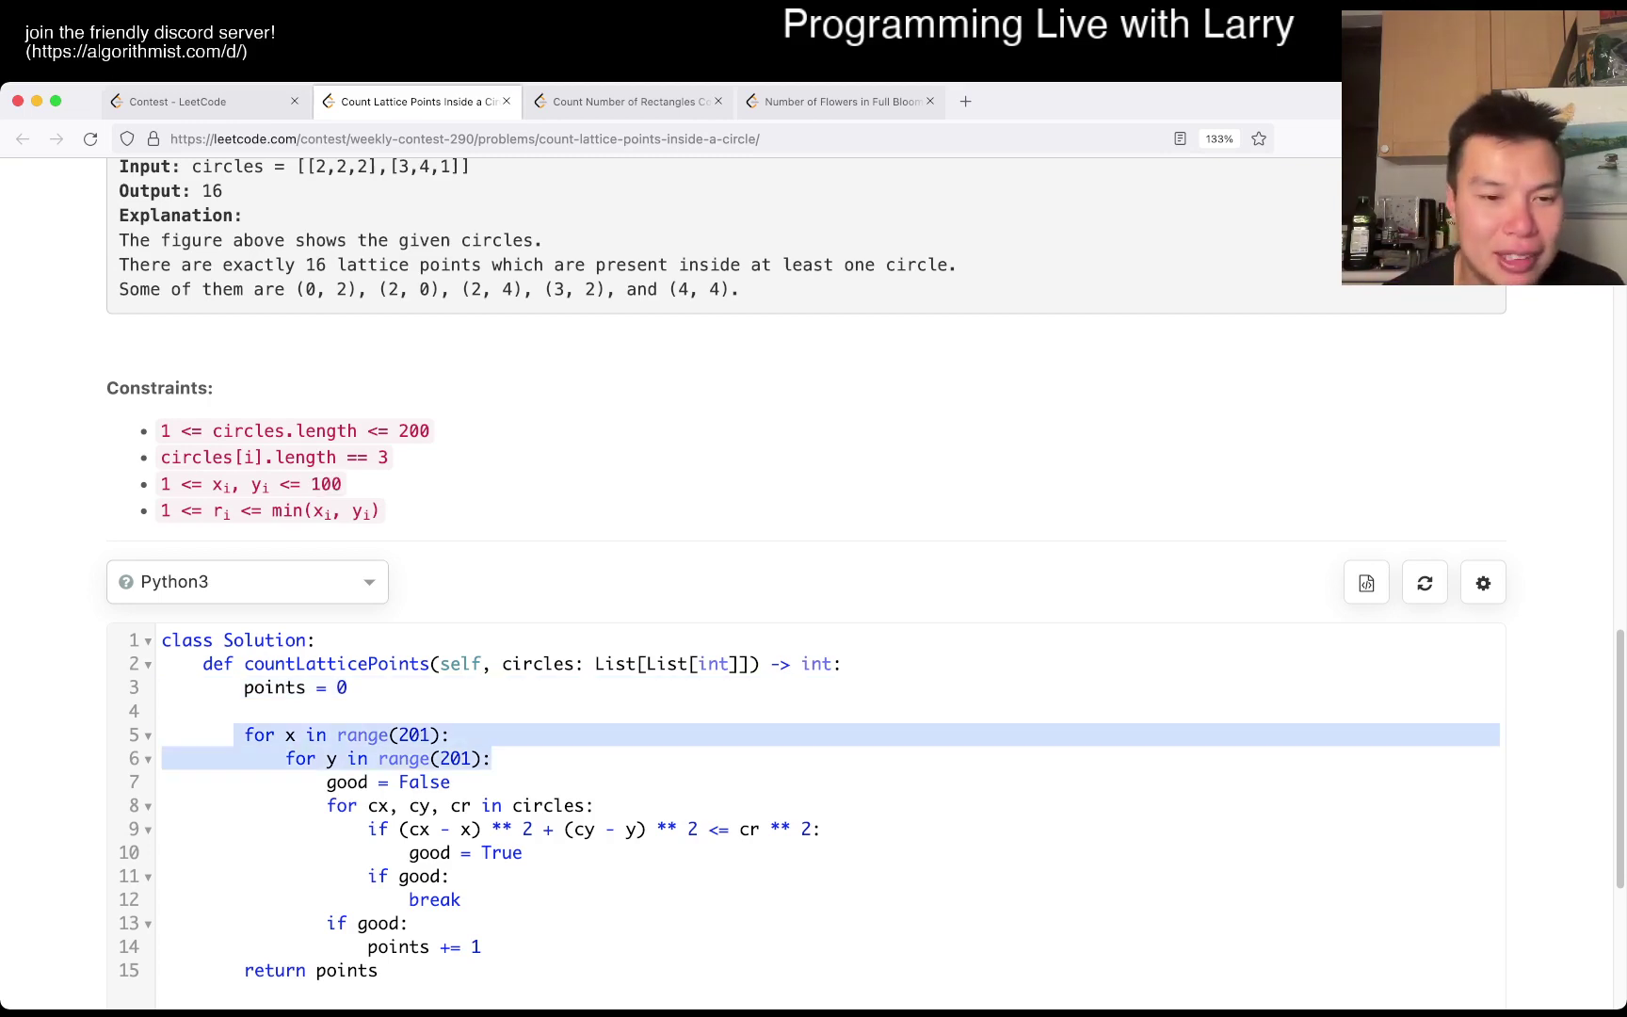
{"action": "left_click", "coordinate": [449, 734]}
{"action": "scroll", "coordinate": [763, 636], "scroll_direction": "down", "scroll_amount": 1}
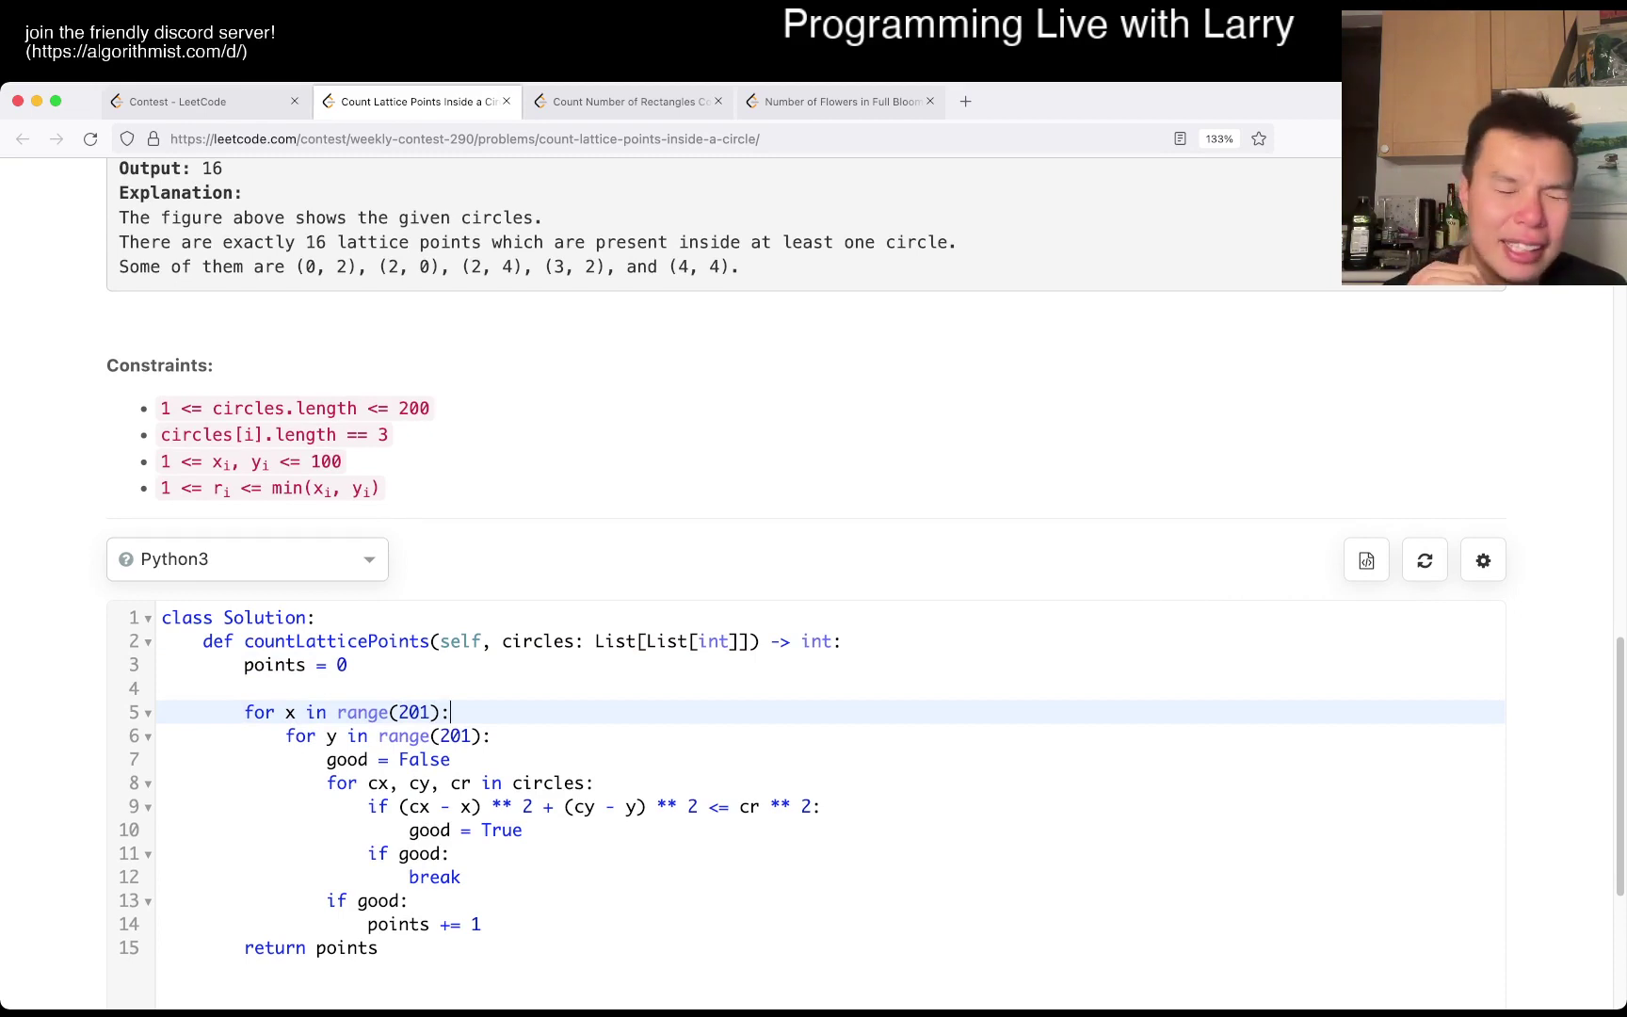
{"action": "key", "text": "shift+Home"}
{"action": "key", "text": "Down"}
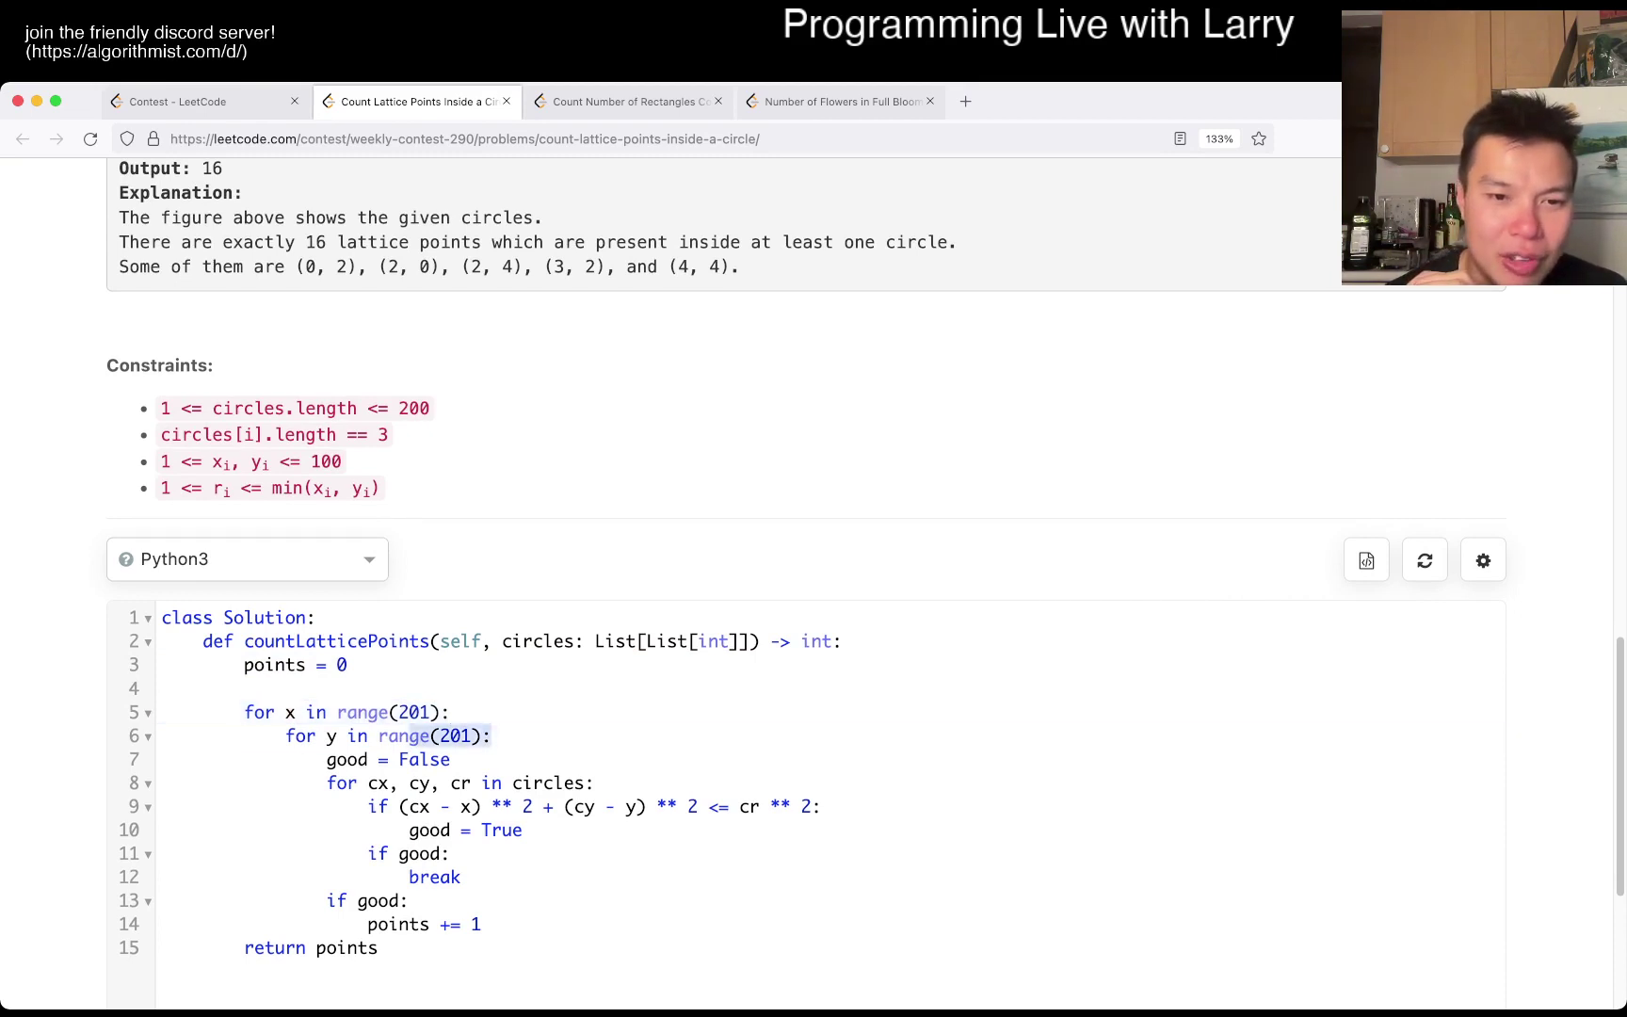
{"action": "key", "text": "shift+Home"}
{"action": "key", "text": "Down"}
{"action": "key", "text": "Down"}
{"action": "key", "text": "shift+Down"}
{"action": "key", "text": "shift+Home"}
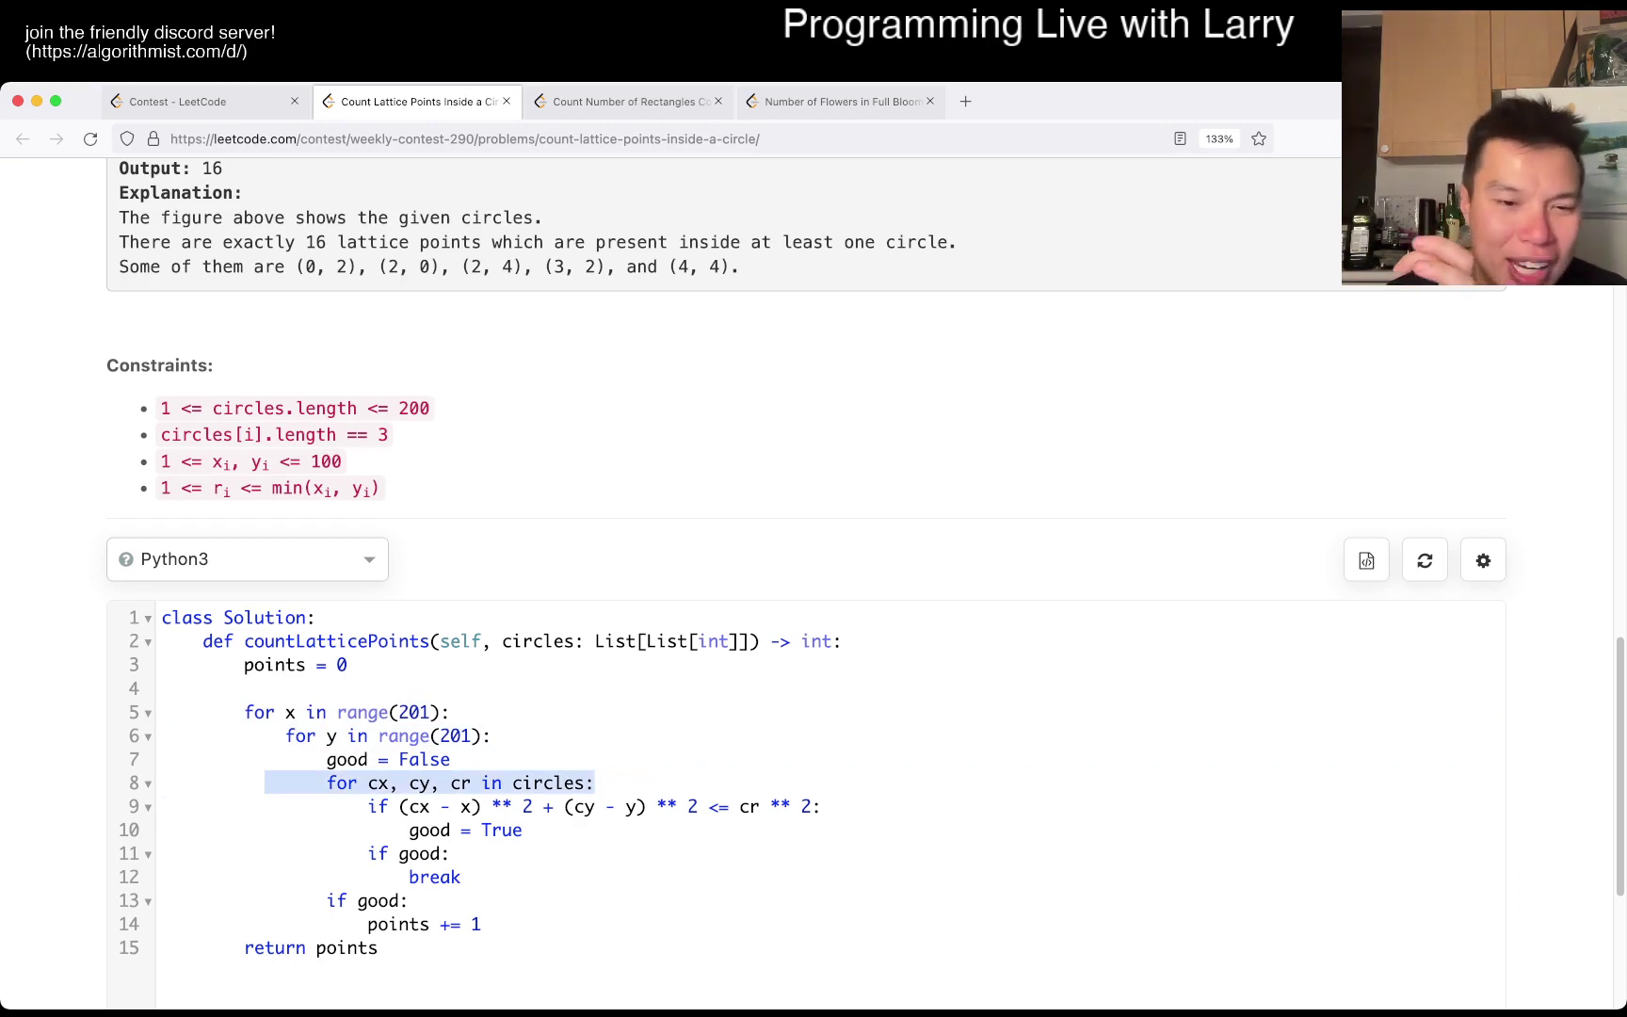
{"action": "key", "text": "Down"}
{"action": "key", "text": "Down"}
{"action": "key", "text": "shift+Down"}
{"action": "key", "text": "shift+Down"}
{"action": "key", "text": "Up"}
{"action": "key", "text": "Up"}
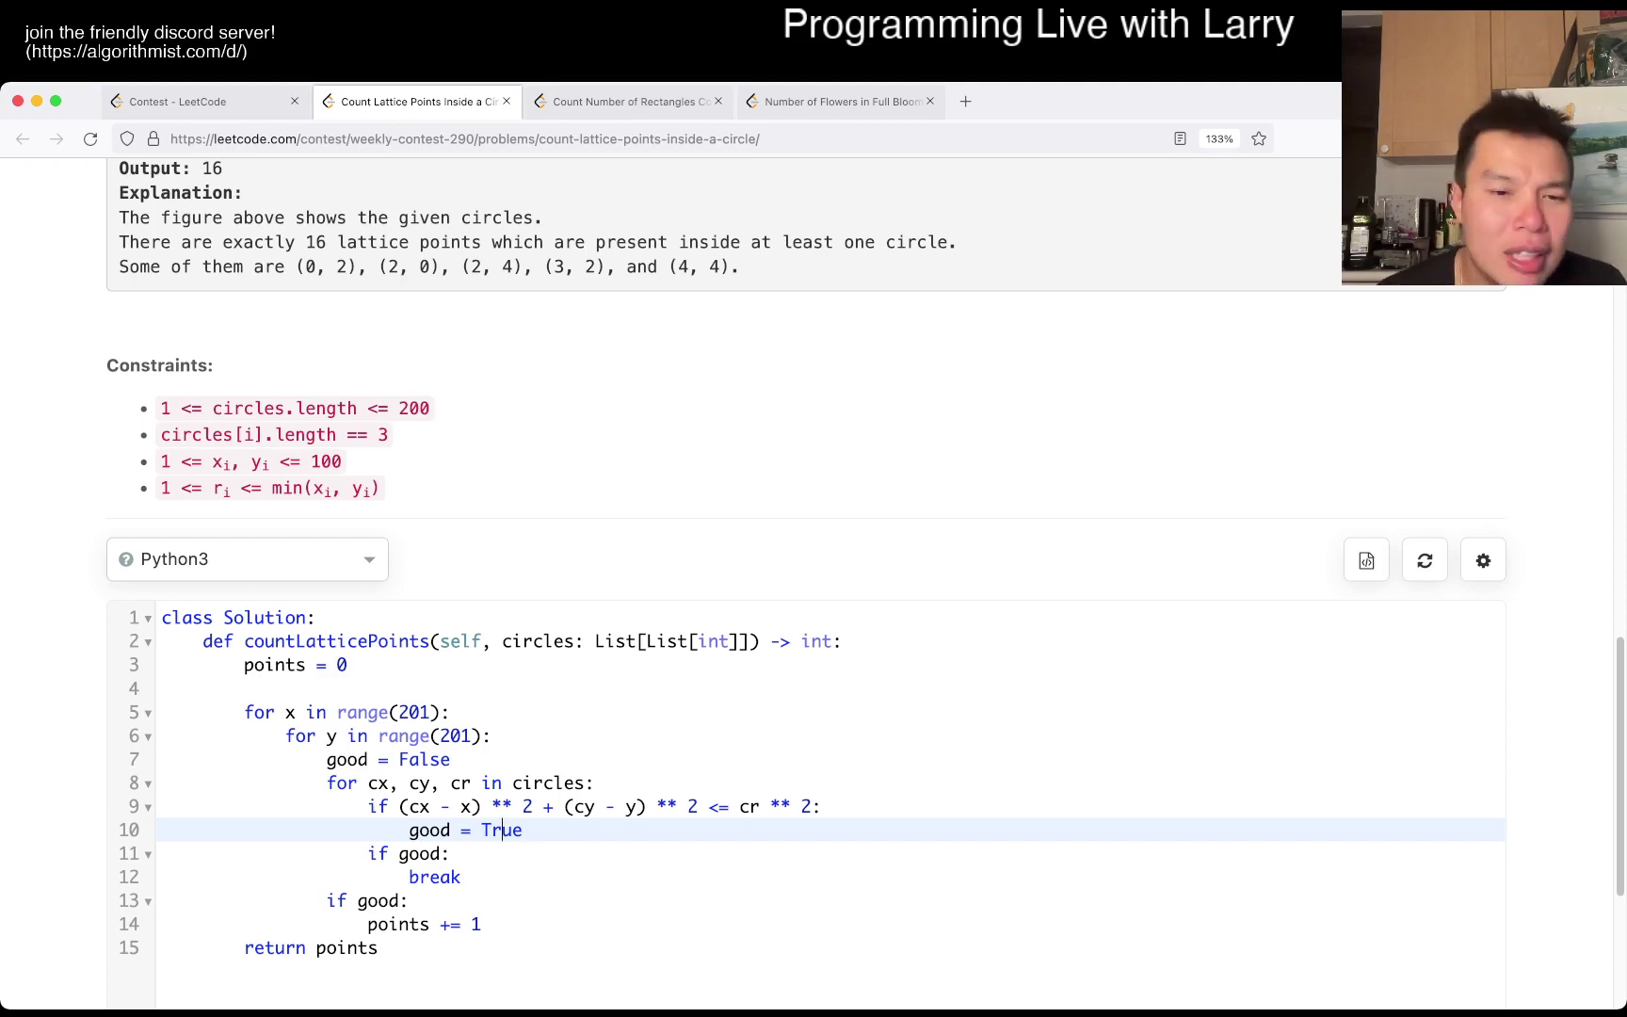
Highlight the squared-distance expression and the cr ** 2 radius term on line 9
{"action": "key", "text": "Up"}
{"action": "key", "text": "shift+alt+Left"}
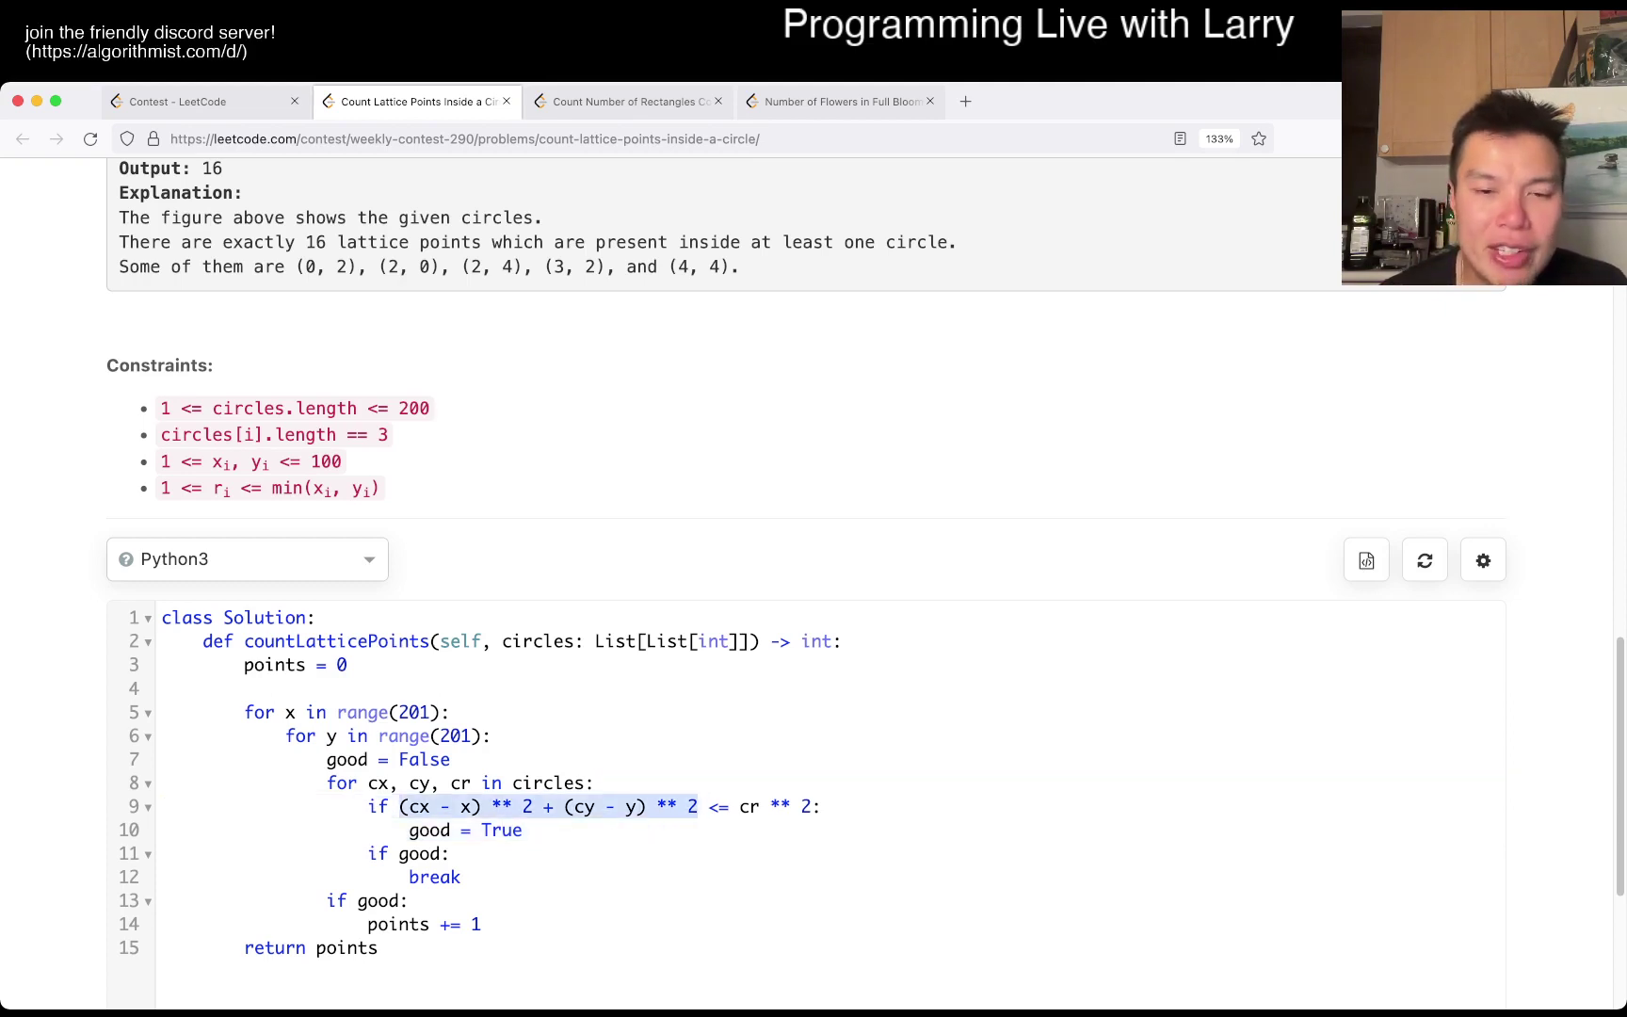
{"action": "key", "text": "shift+End"}
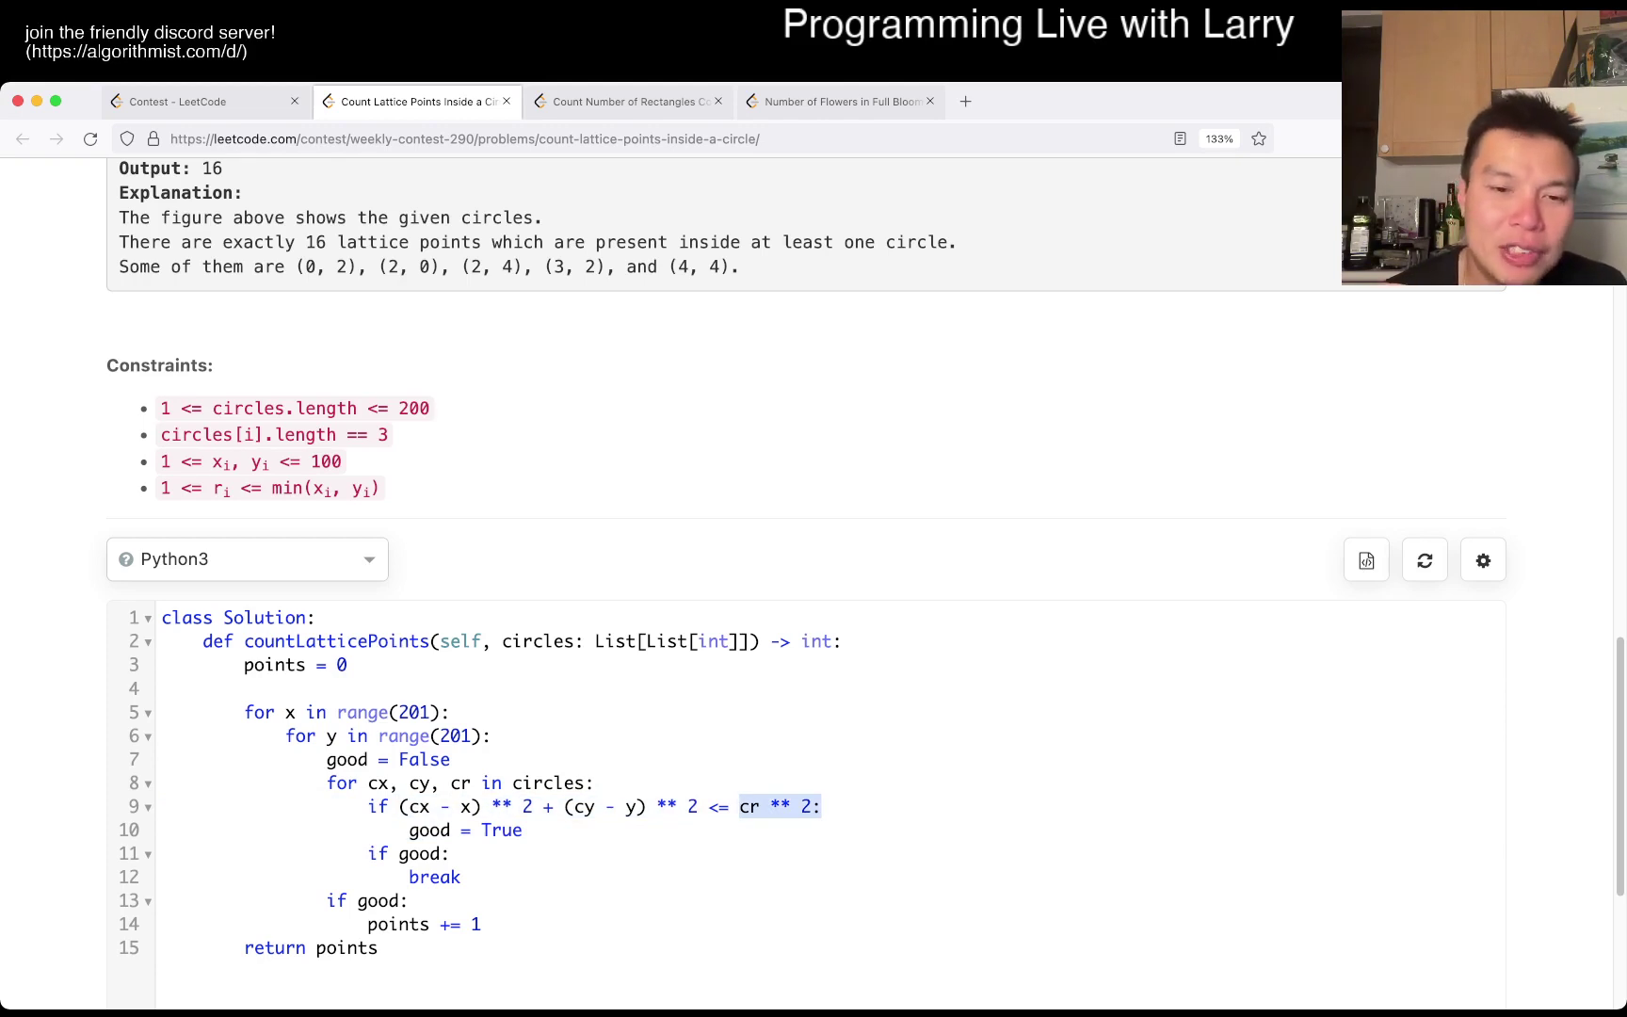
{"action": "key", "text": "shift+Down"}
{"action": "key", "text": "shift+Home"}
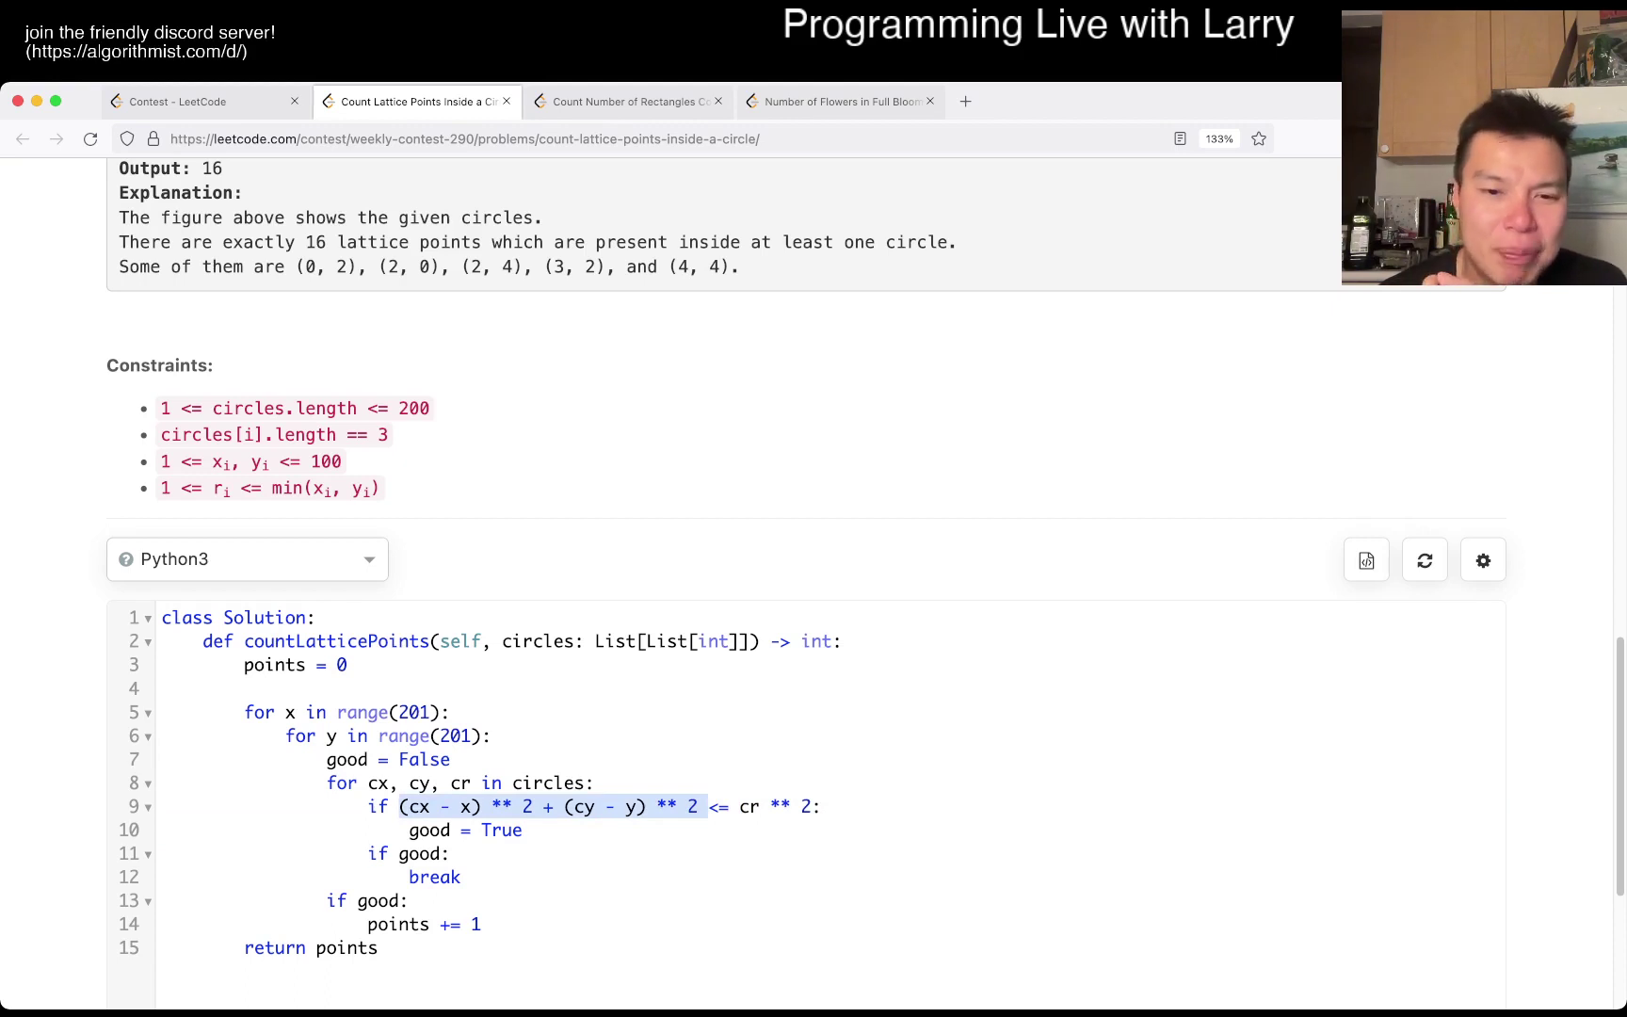
{"action": "left_click_drag", "start_coordinate": [739, 807], "coordinate": [810, 806]}
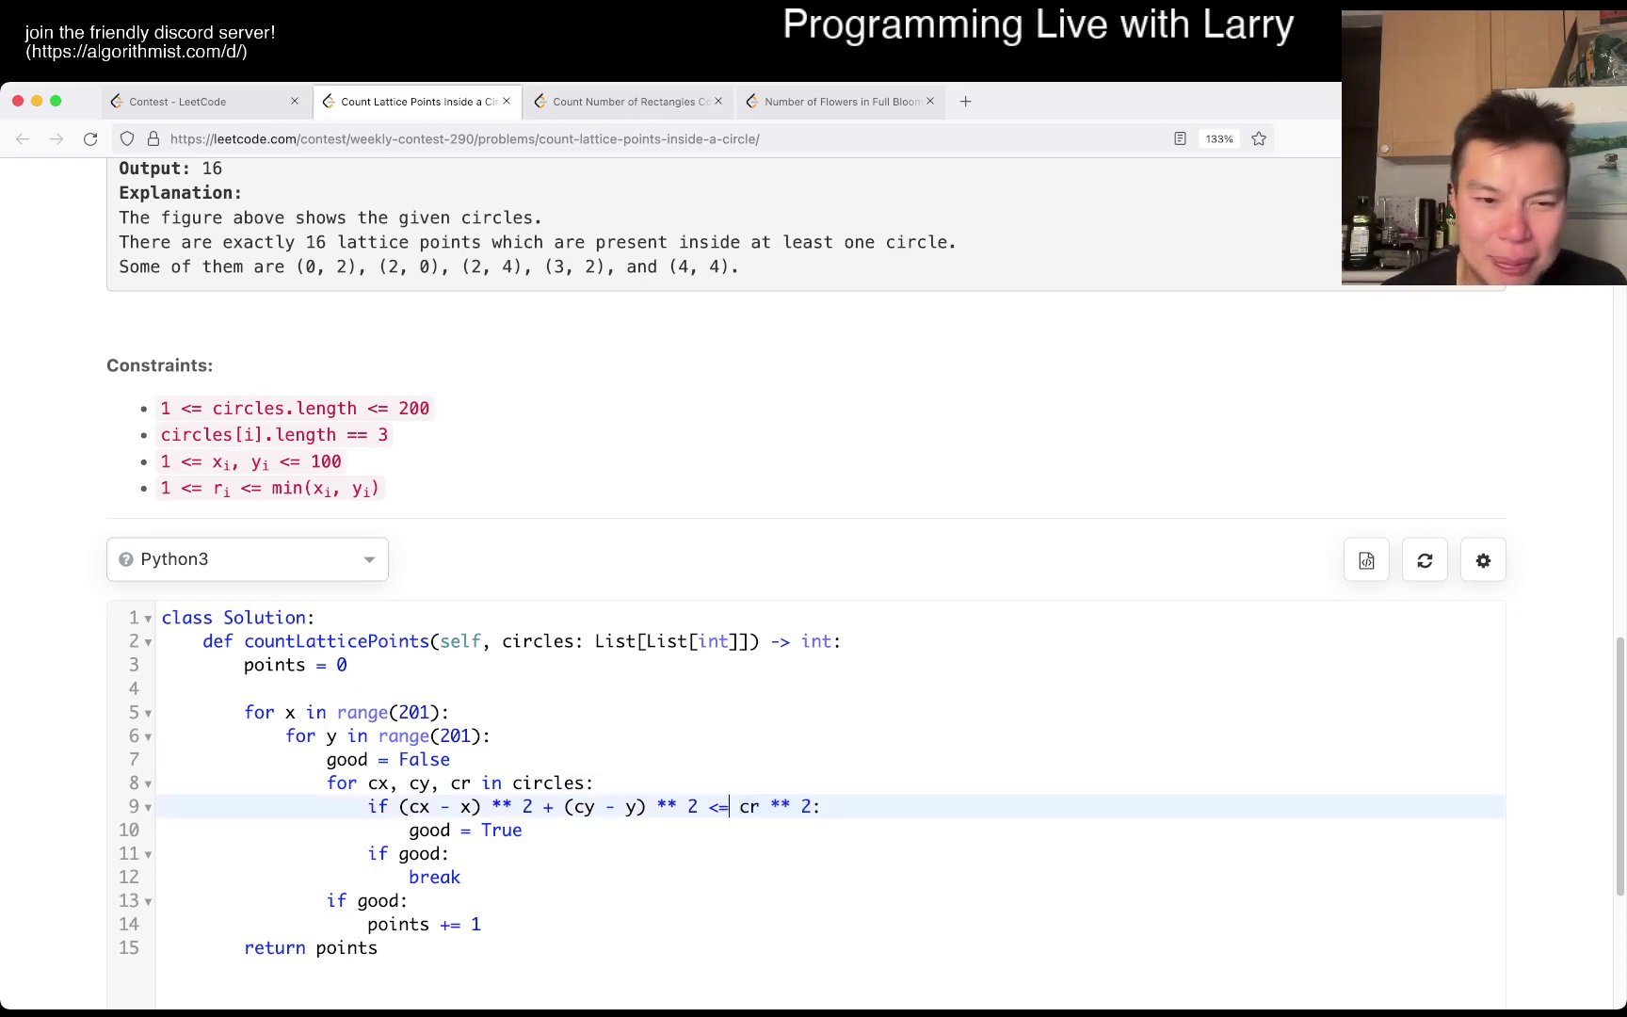
{"action": "left_click_drag", "start_coordinate": [740, 806], "coordinate": [812, 806]}
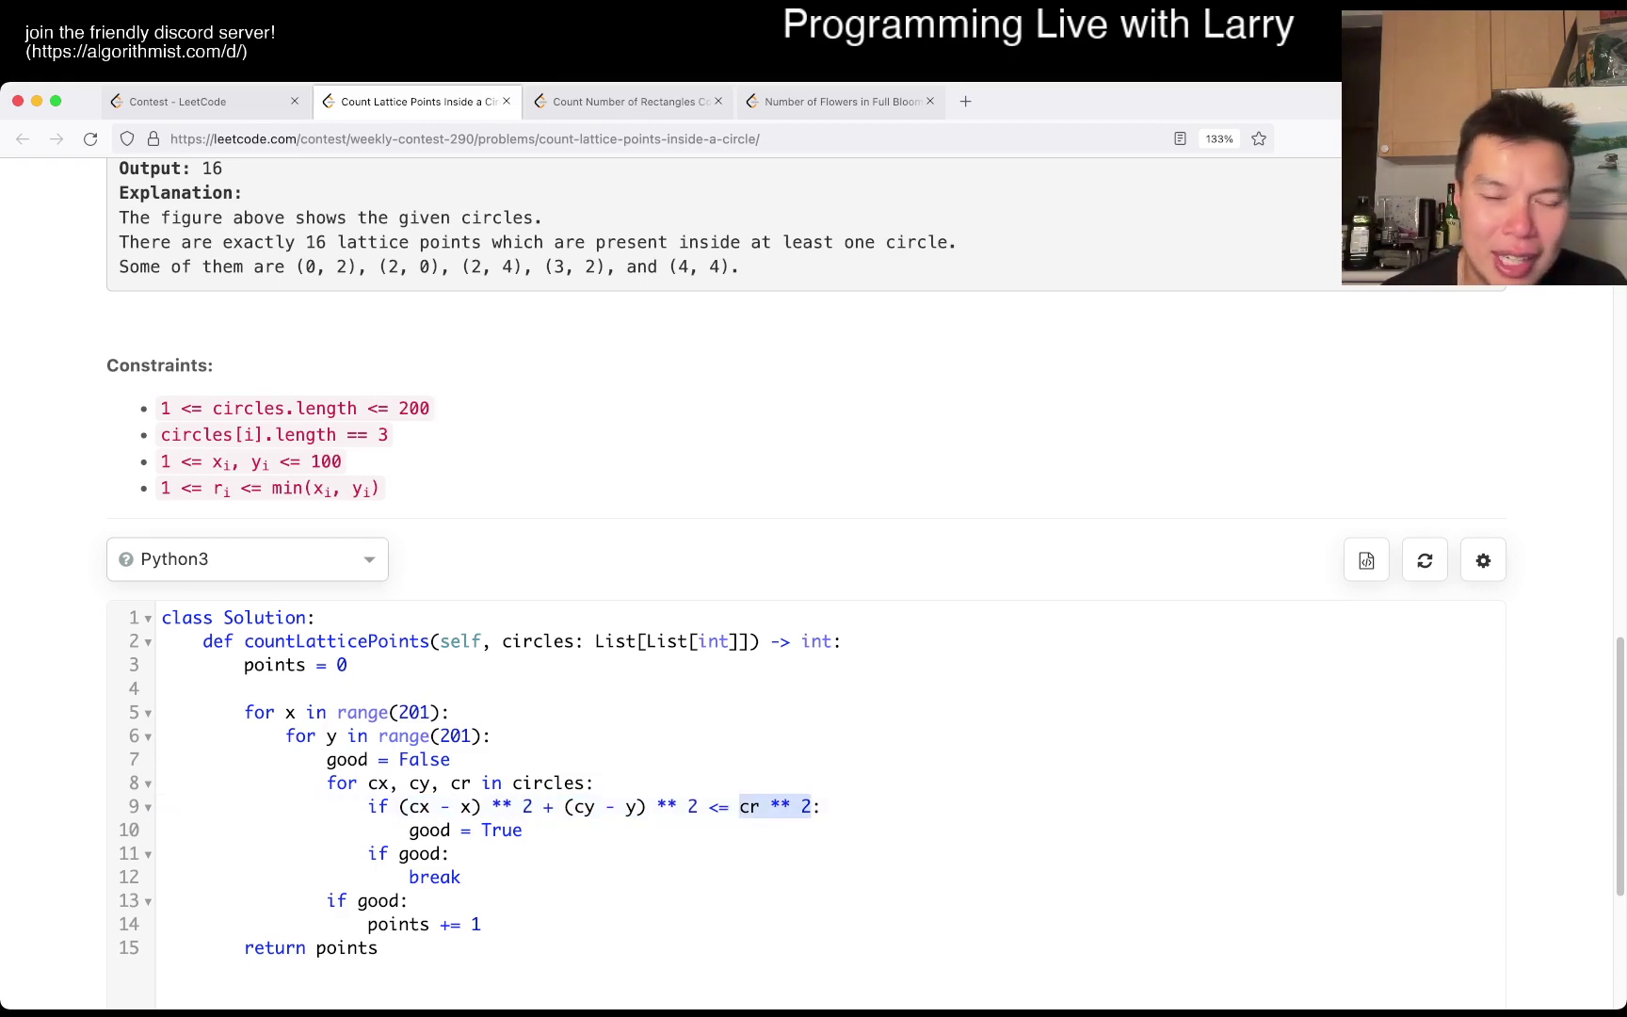
{"action": "left_click", "coordinate": [502, 783]}
{"action": "left_click", "coordinate": [750, 806]}
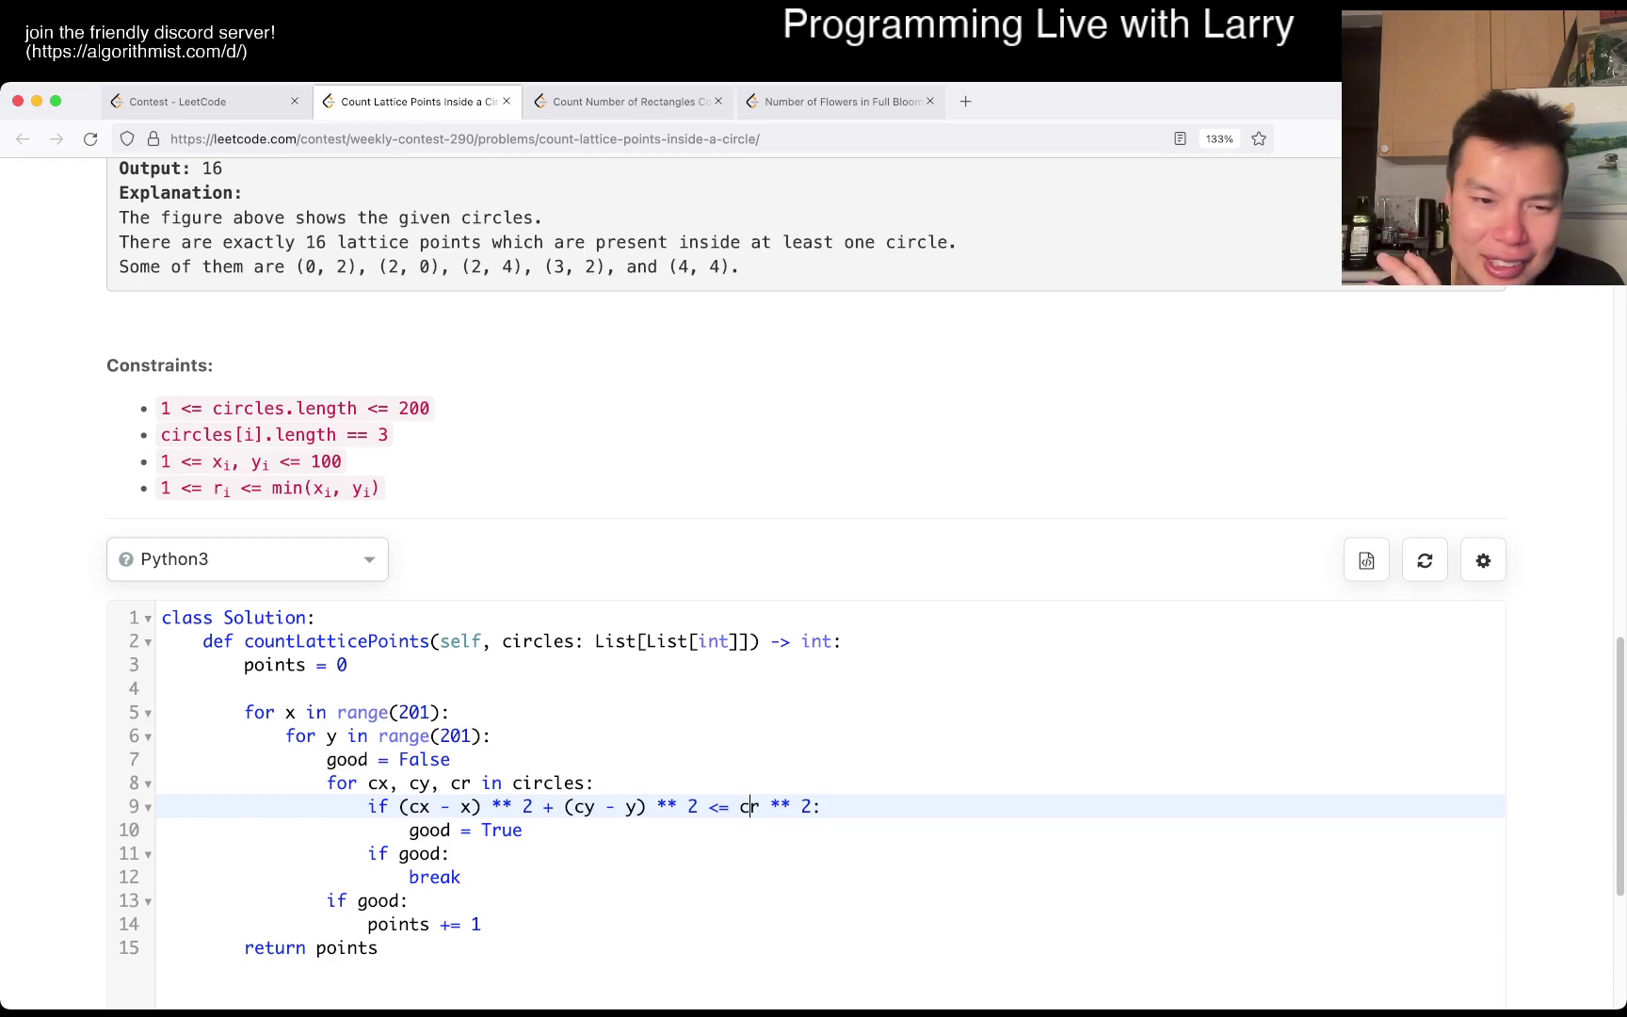
{"action": "scroll", "coordinate": [814, 637], "scroll_direction": "down", "scroll_amount": 1}
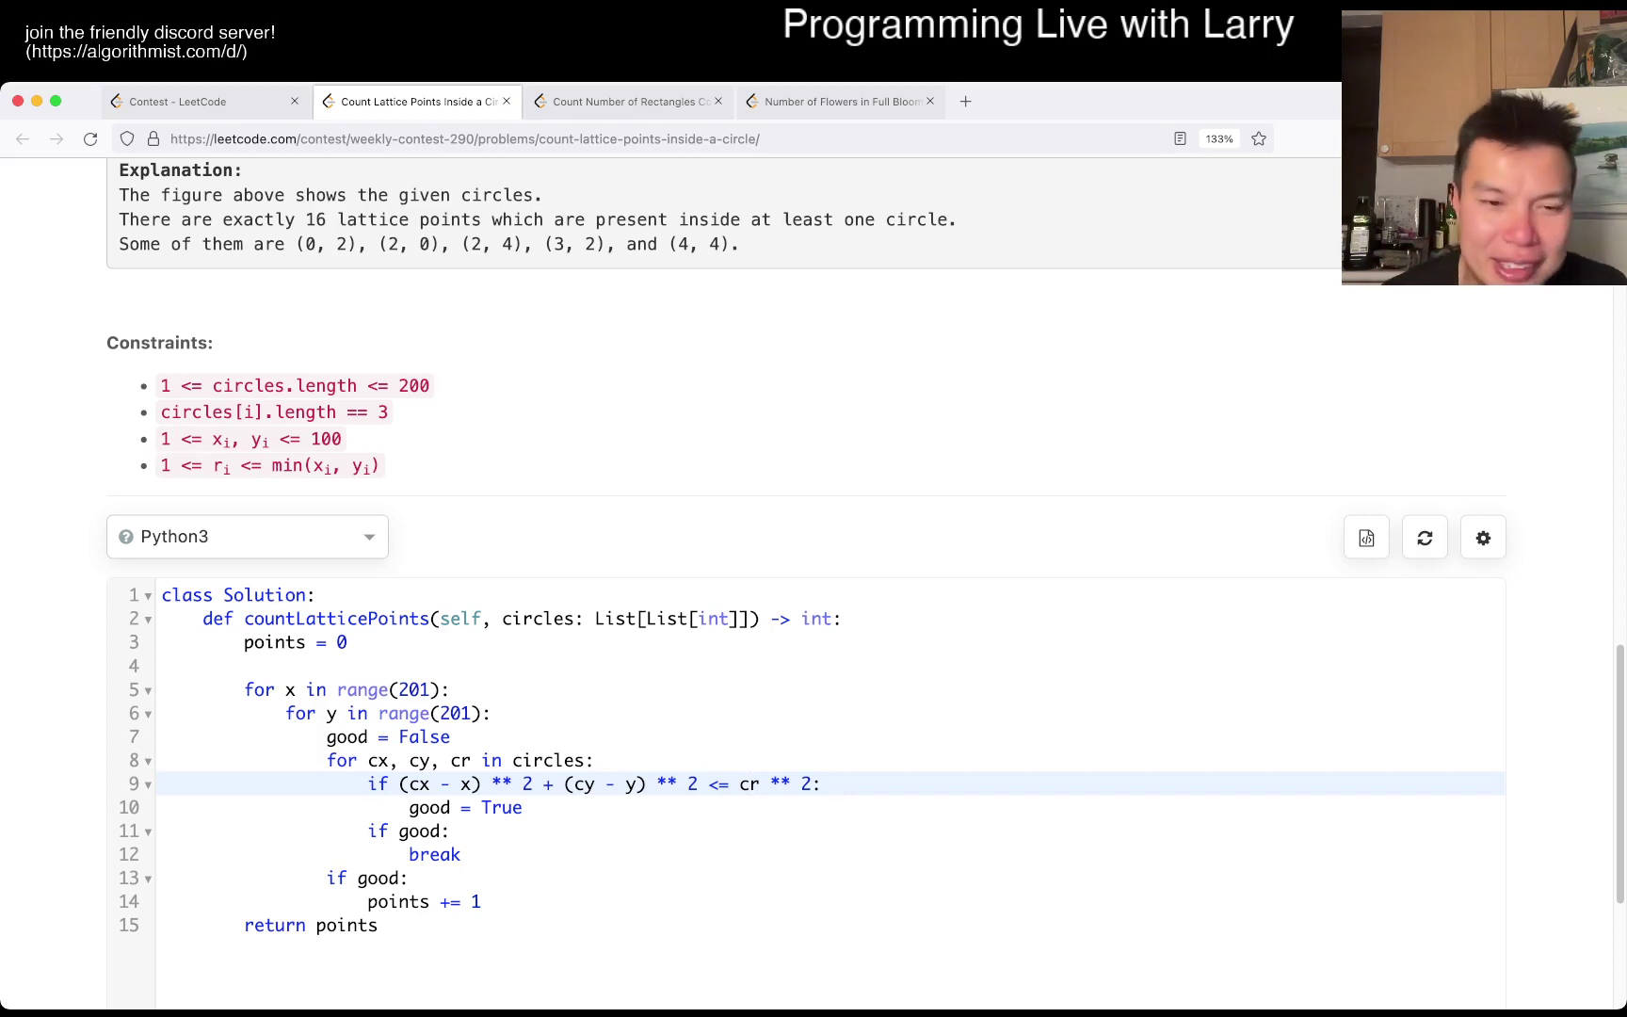
{"action": "key", "text": "shift+Right"}
{"action": "key", "text": "shift+Right"}
{"action": "key", "text": "shift+Right"}
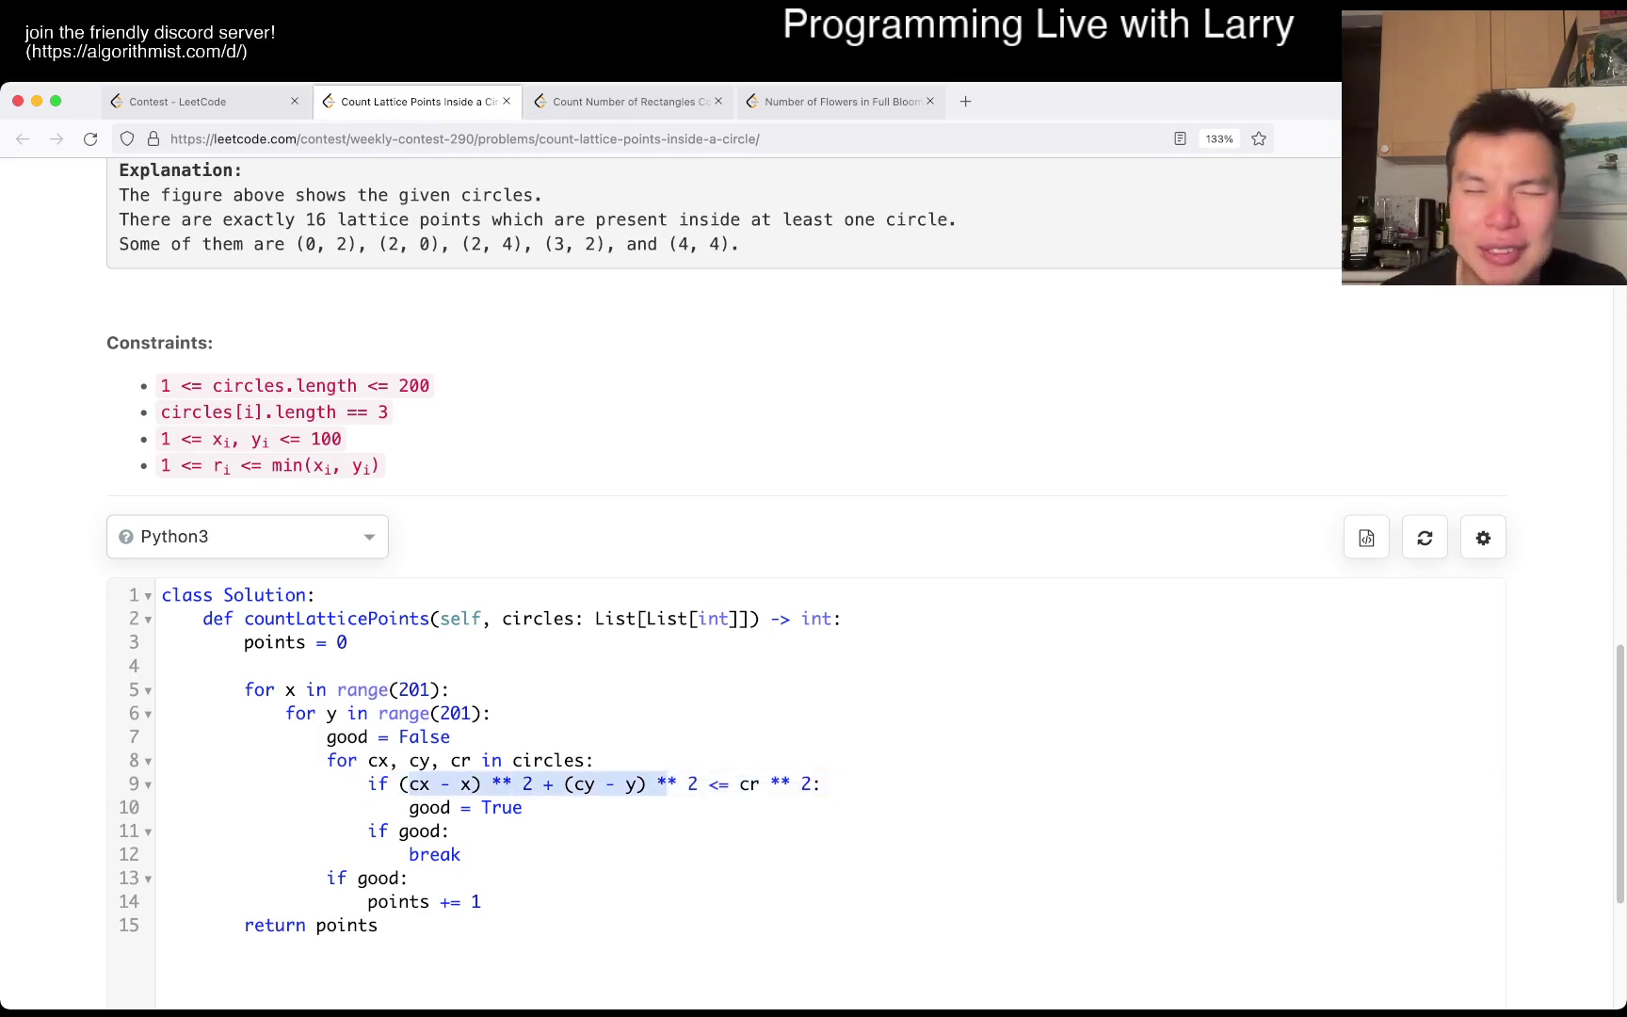
{"action": "key", "text": "shift+Right"}
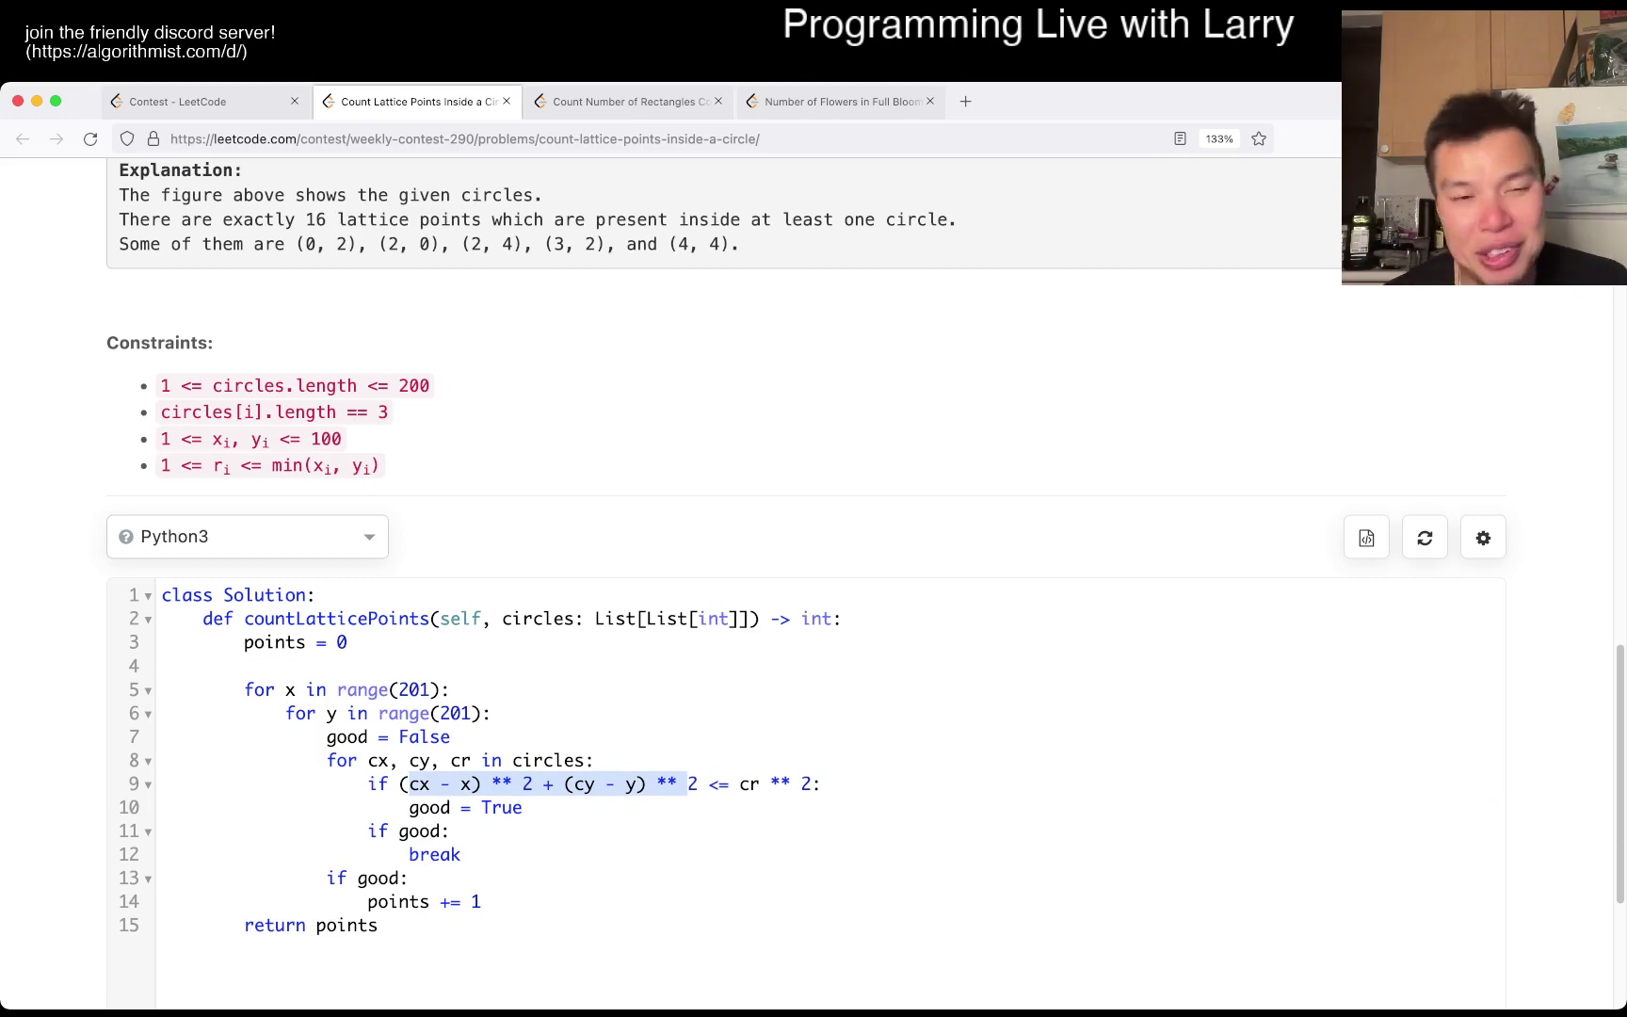
{"action": "scroll", "coordinate": [246, 536], "scroll_direction": "down", "scroll_amount": 1}
Switch the solution language to C++
{"action": "left_click", "coordinate": [247, 491]}
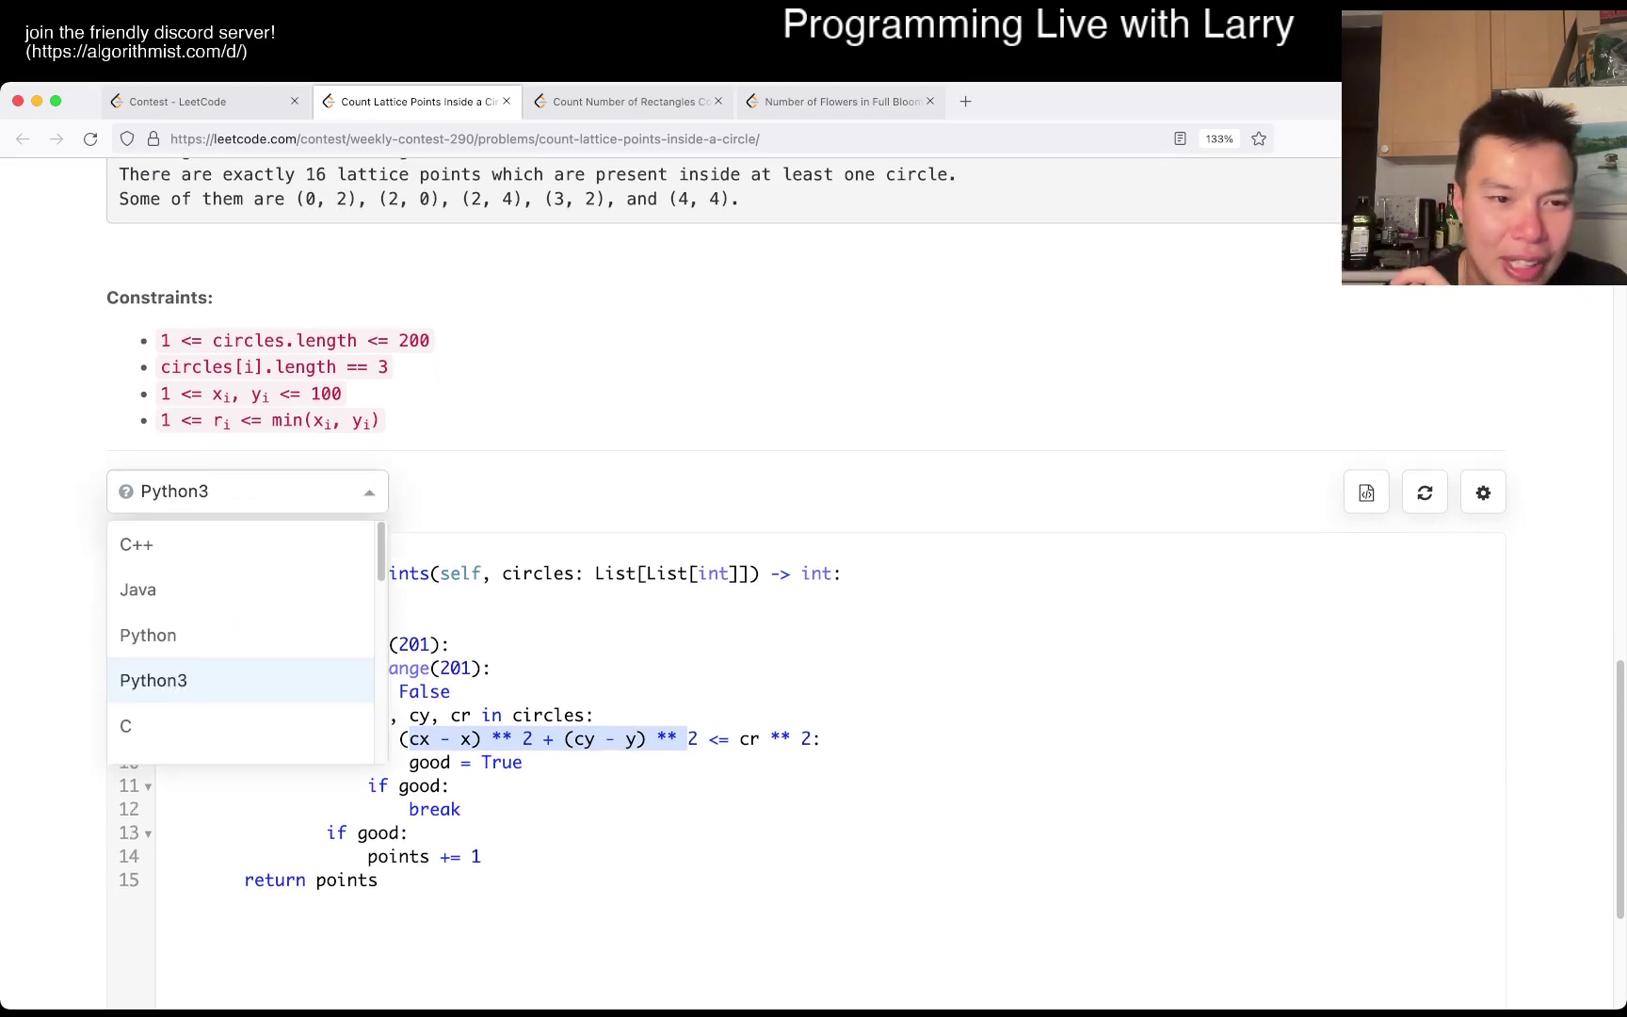
{"action": "key", "text": "Up"}
{"action": "key", "text": "Up"}
{"action": "key", "text": "Up"}
{"action": "key", "text": "Return"}
{"action": "scroll", "coordinate": [635, 636], "scroll_direction": "down", "scroll_amount": 5}
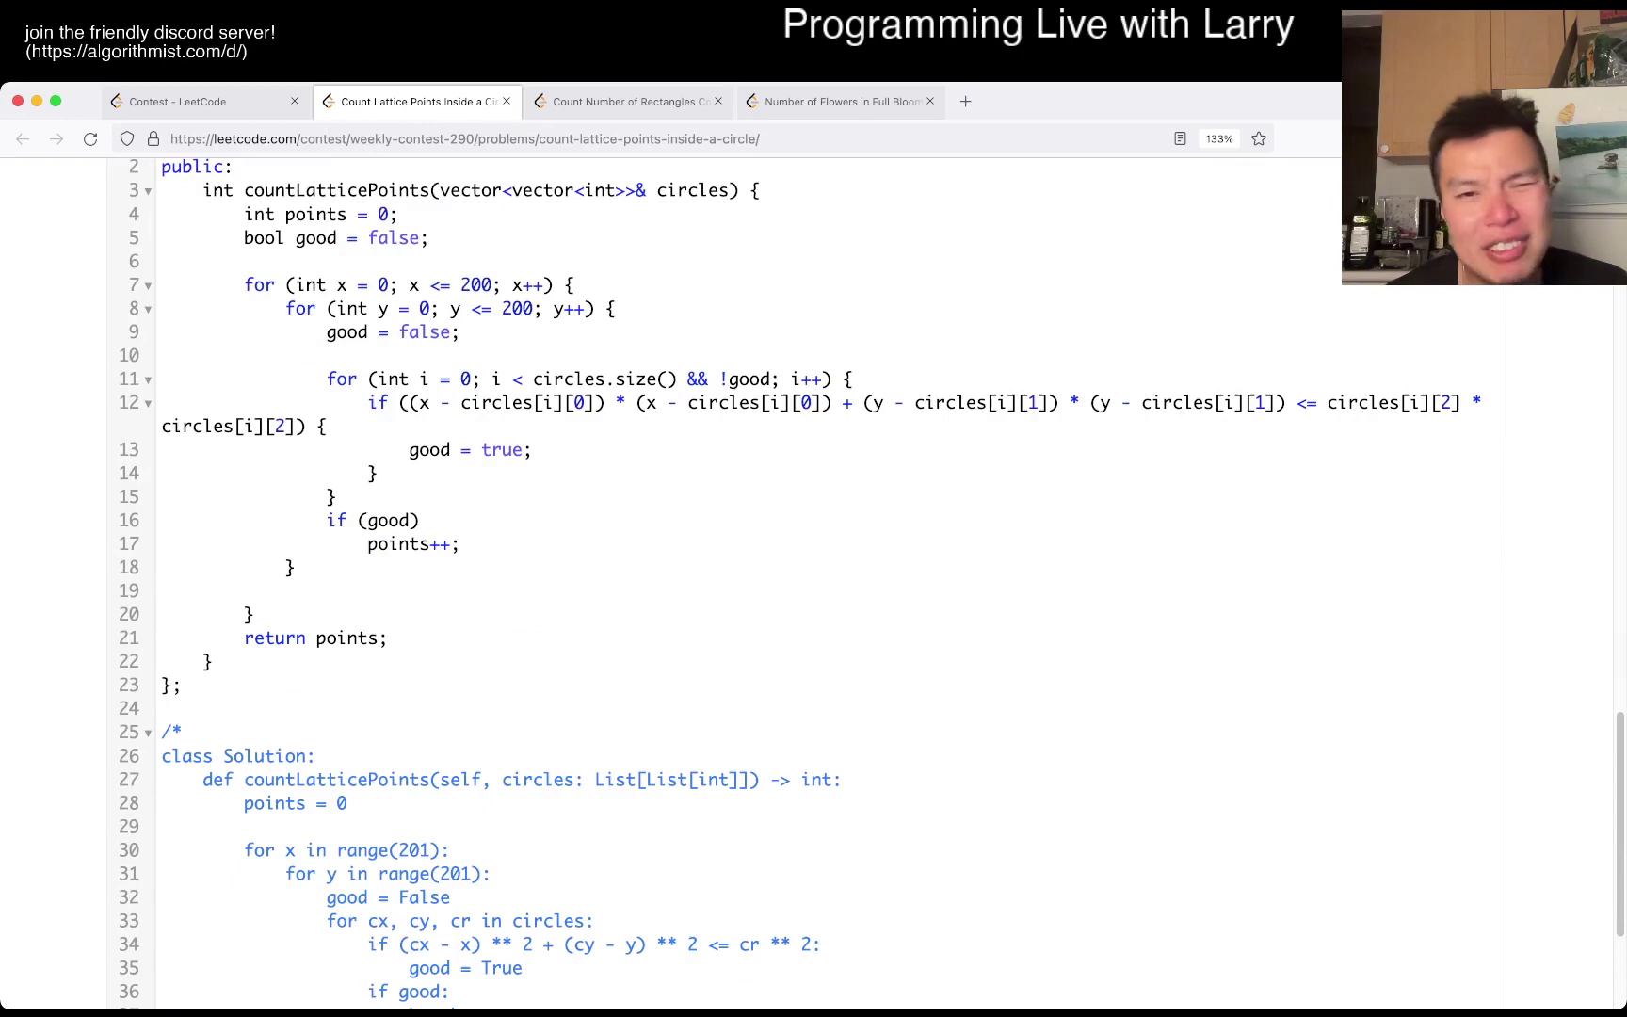
{"action": "scroll", "coordinate": [636, 573], "scroll_direction": "up", "scroll_amount": 3}
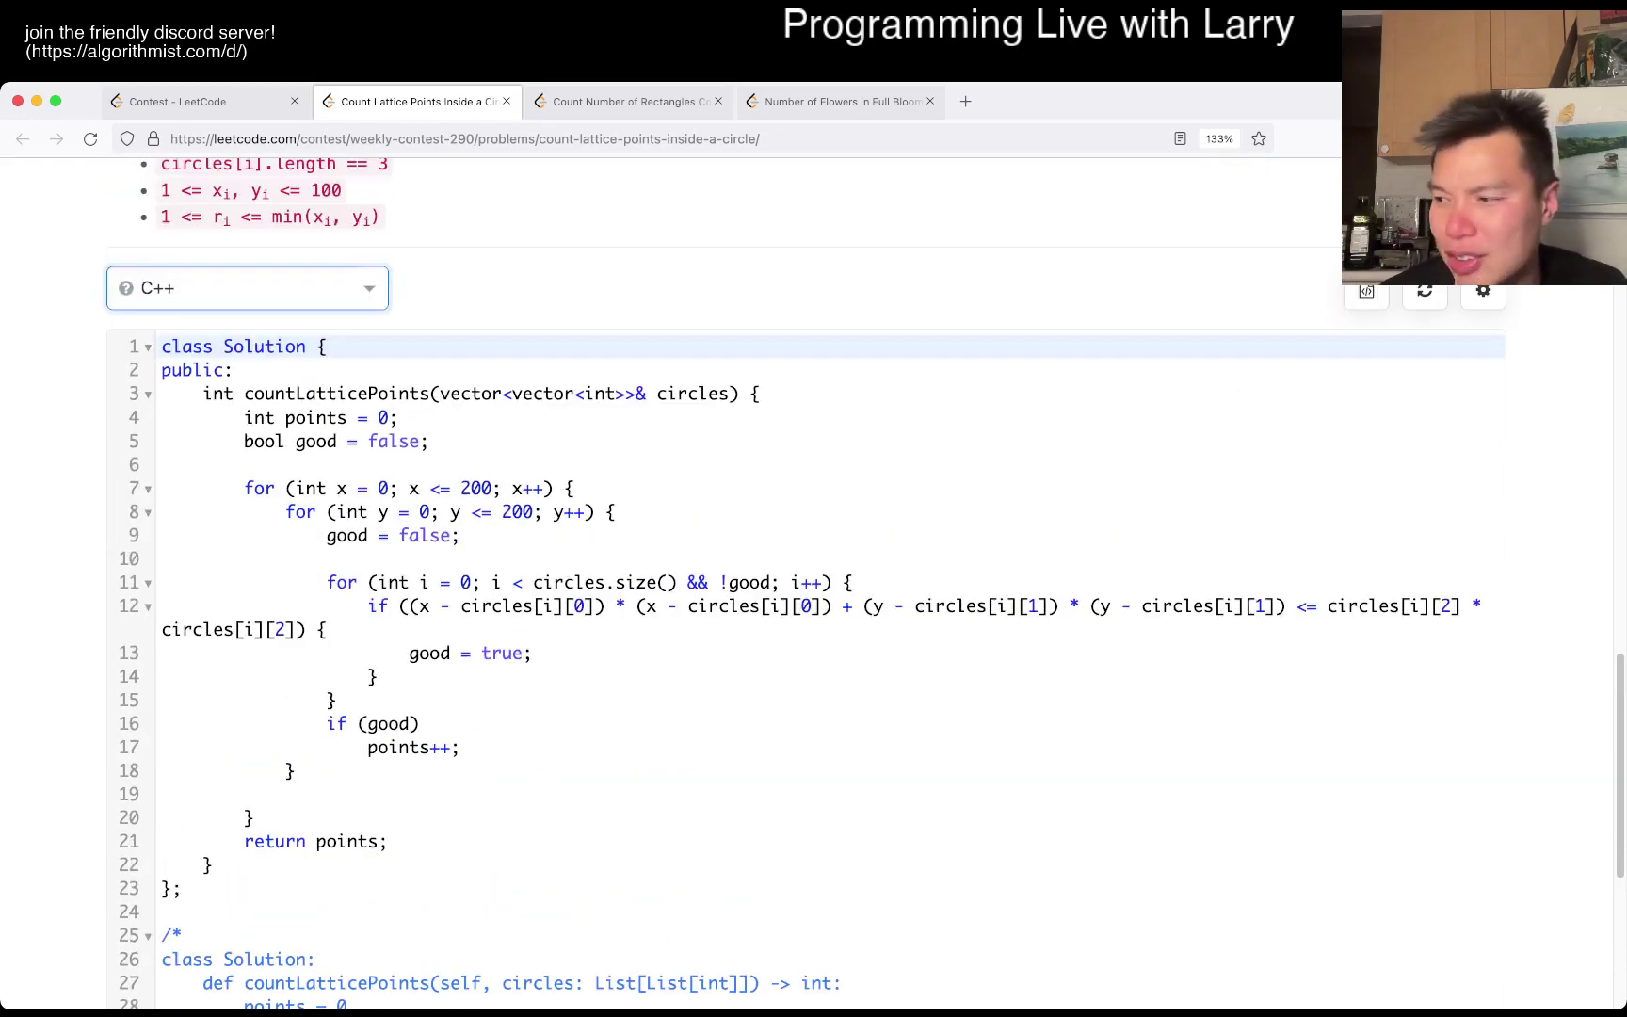
{"action": "scroll", "coordinate": [635, 572], "scroll_direction": "down", "scroll_amount": 3}
{"action": "scroll", "coordinate": [636, 572], "scroll_direction": "up", "scroll_amount": 4}
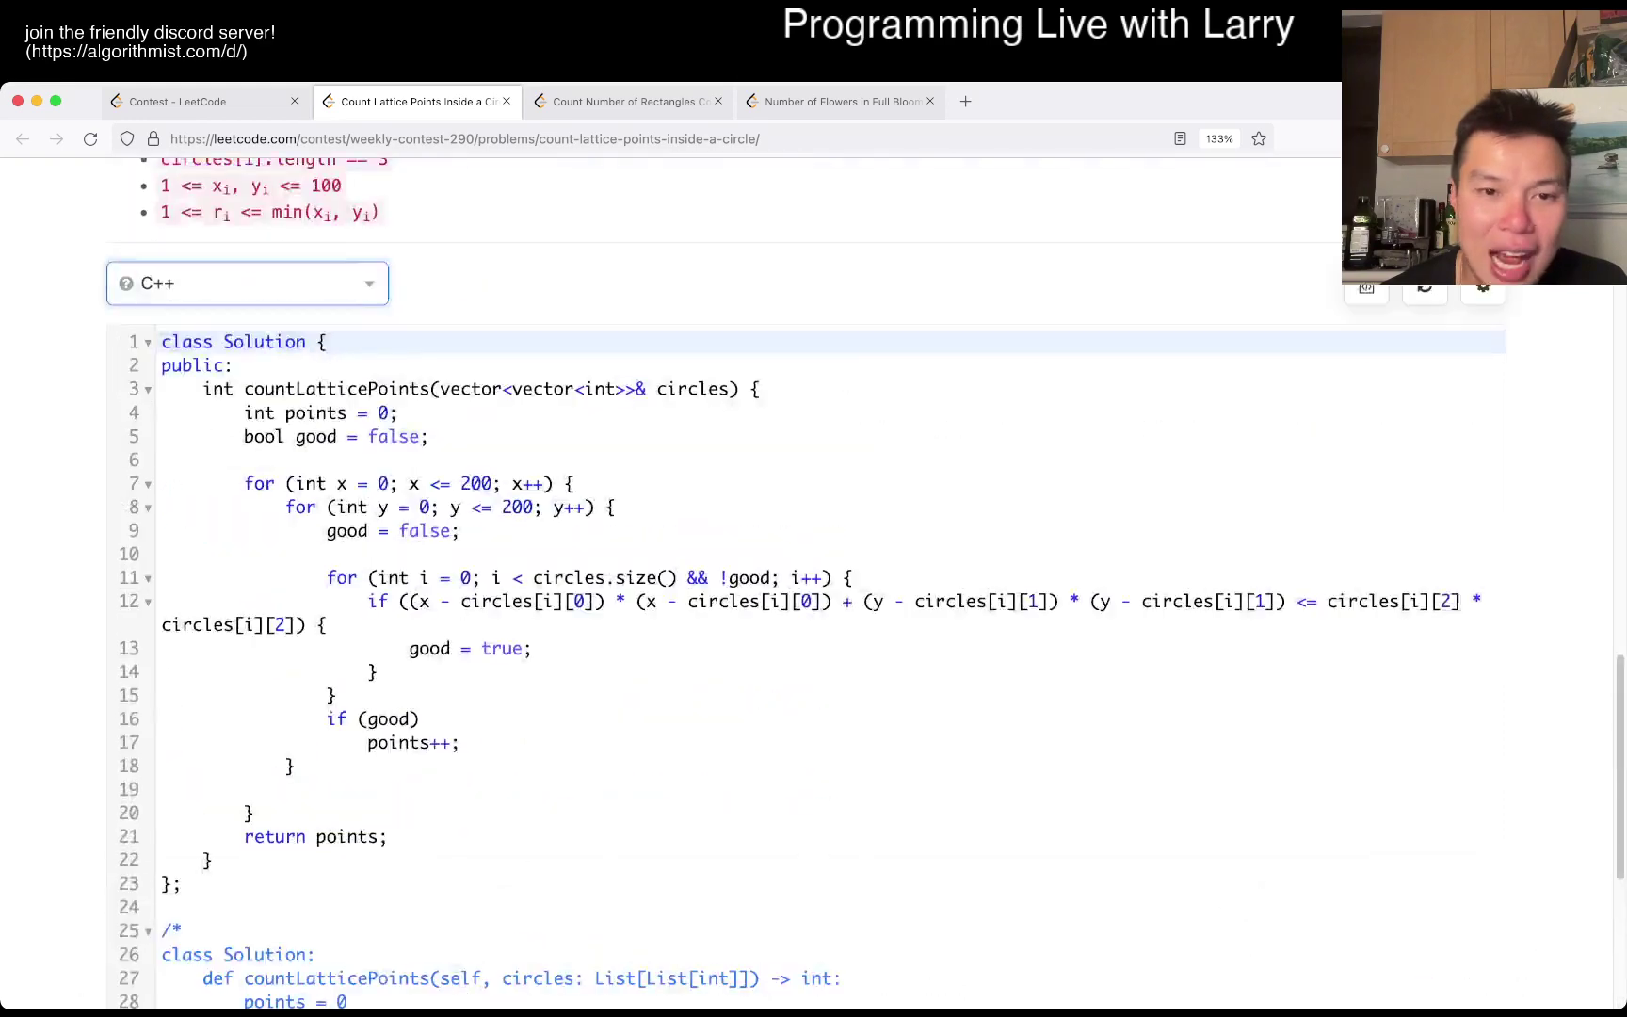
Highlight the nested x/y coordinate loops and the circle-check loop for review
{"action": "left_click_drag", "start_coordinate": [245, 533], "coordinate": [615, 558]}
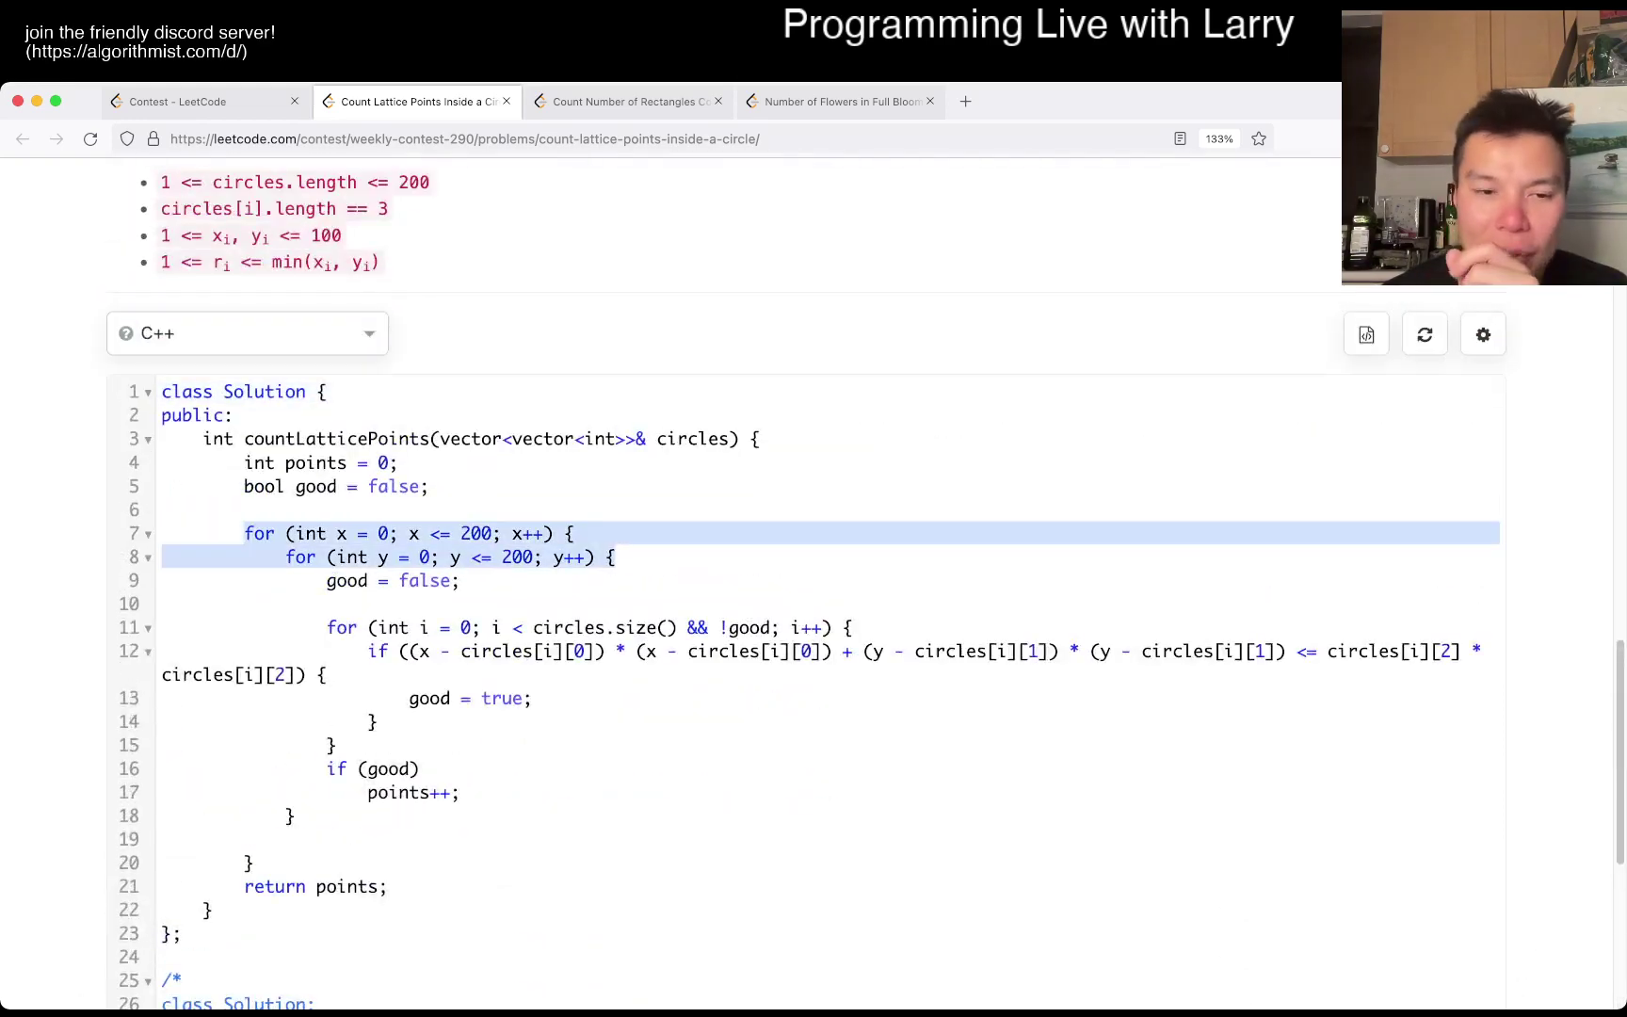
{"action": "left_click_drag", "start_coordinate": [326, 627], "coordinate": [532, 698]}
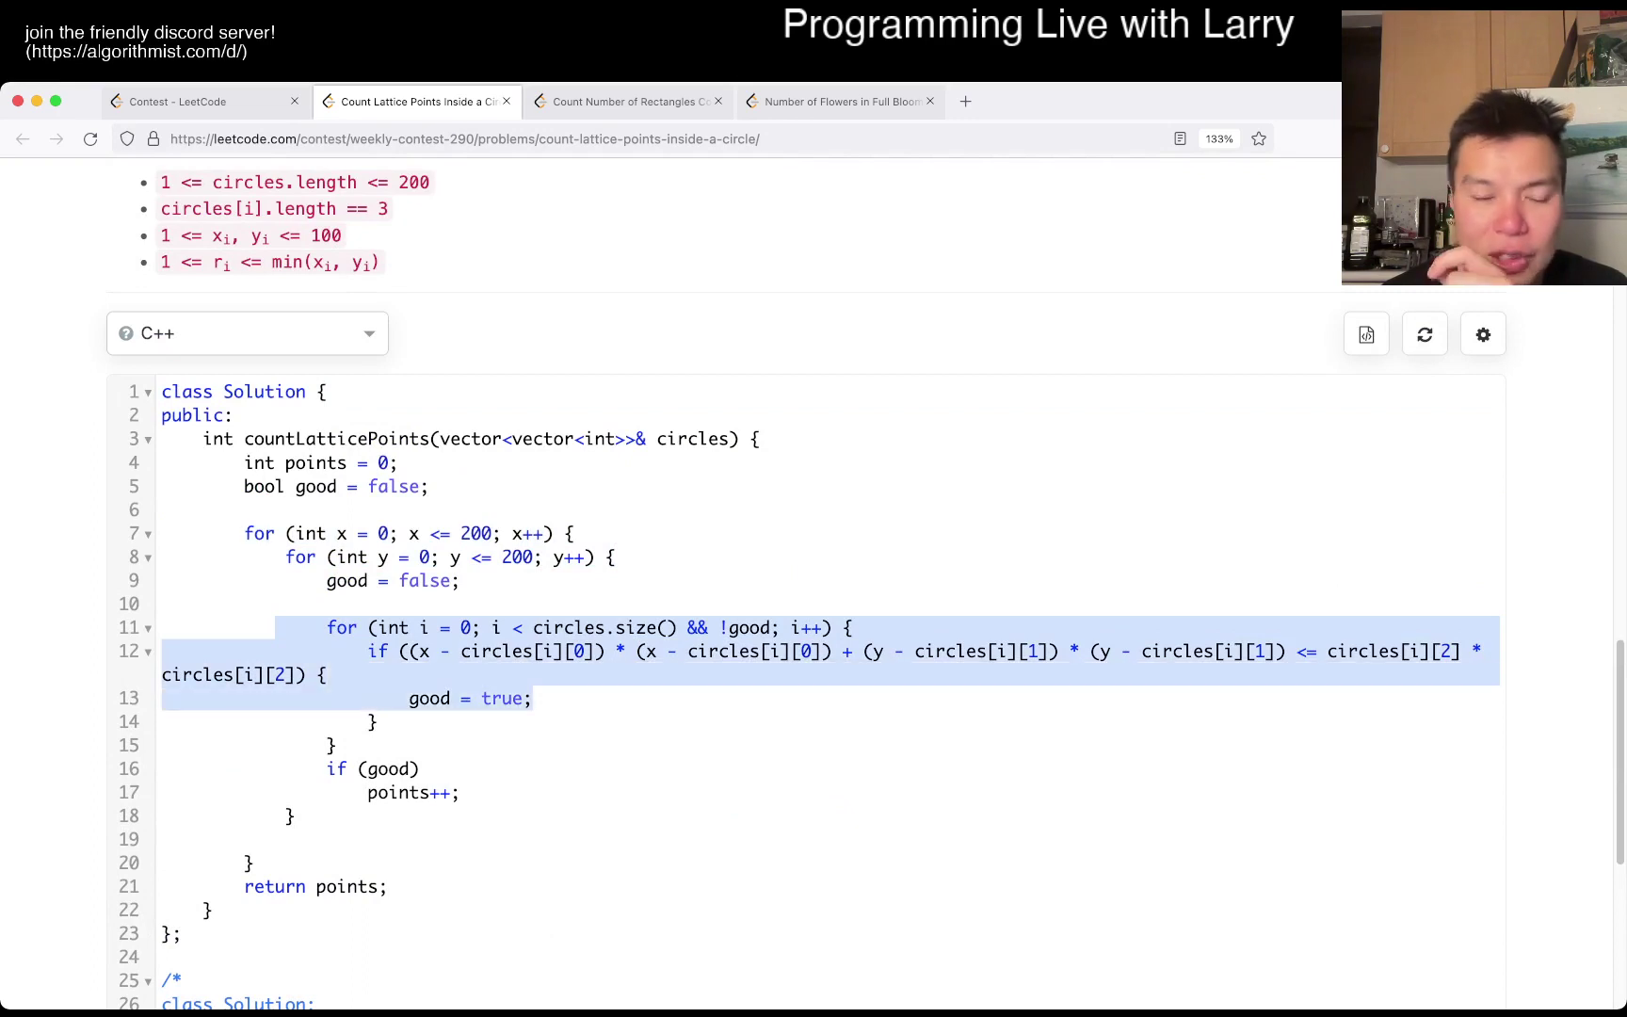
{"action": "left_click", "coordinate": [533, 698]}
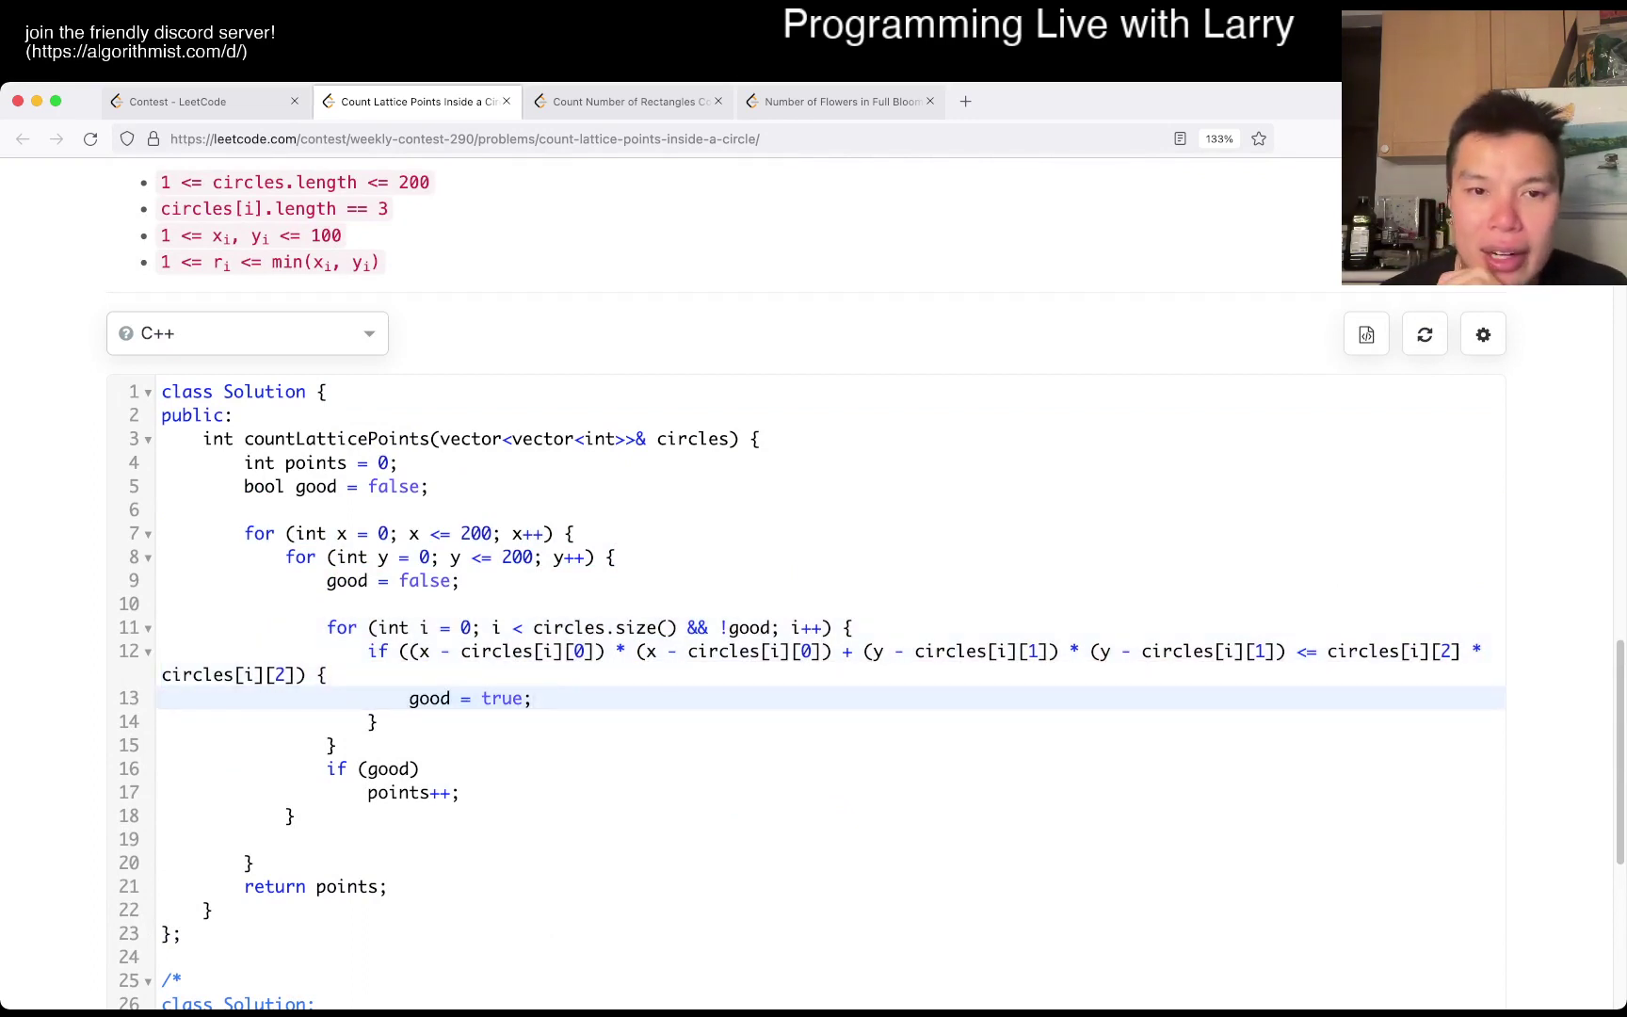
{"action": "scroll", "coordinate": [764, 572], "scroll_direction": "down", "scroll_amount": 1}
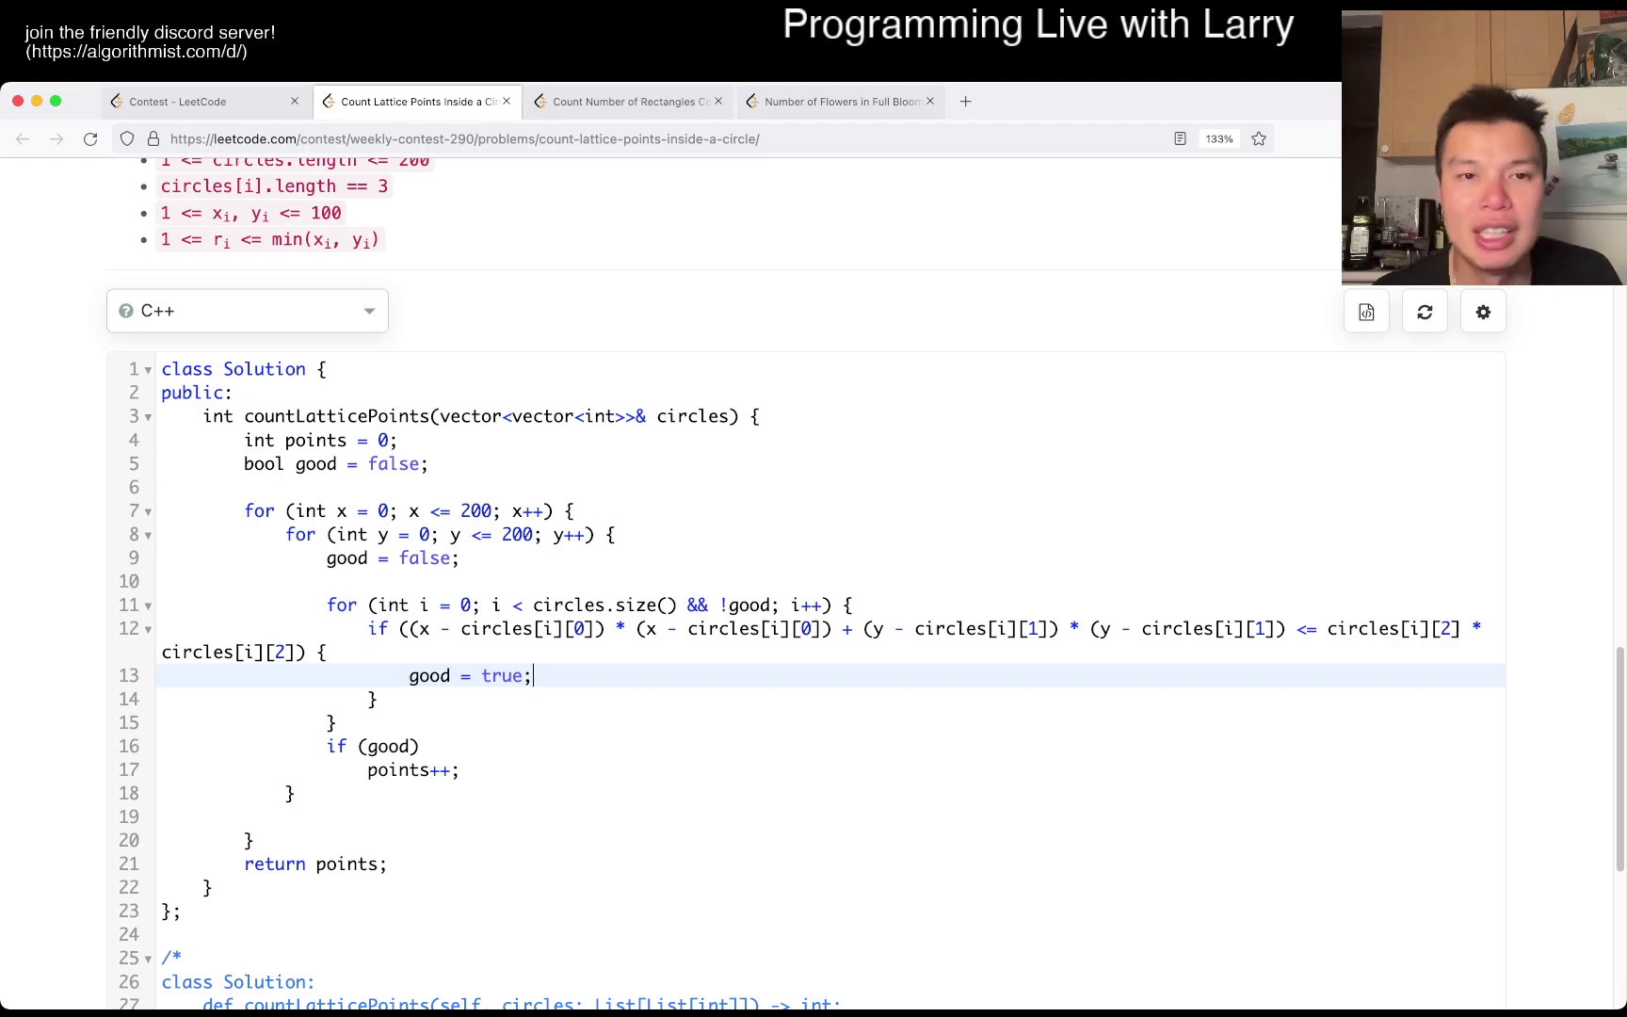
{"action": "scroll", "coordinate": [763, 572], "scroll_direction": "up", "scroll_amount": 1}
{"action": "key", "text": "ctrl+1"}
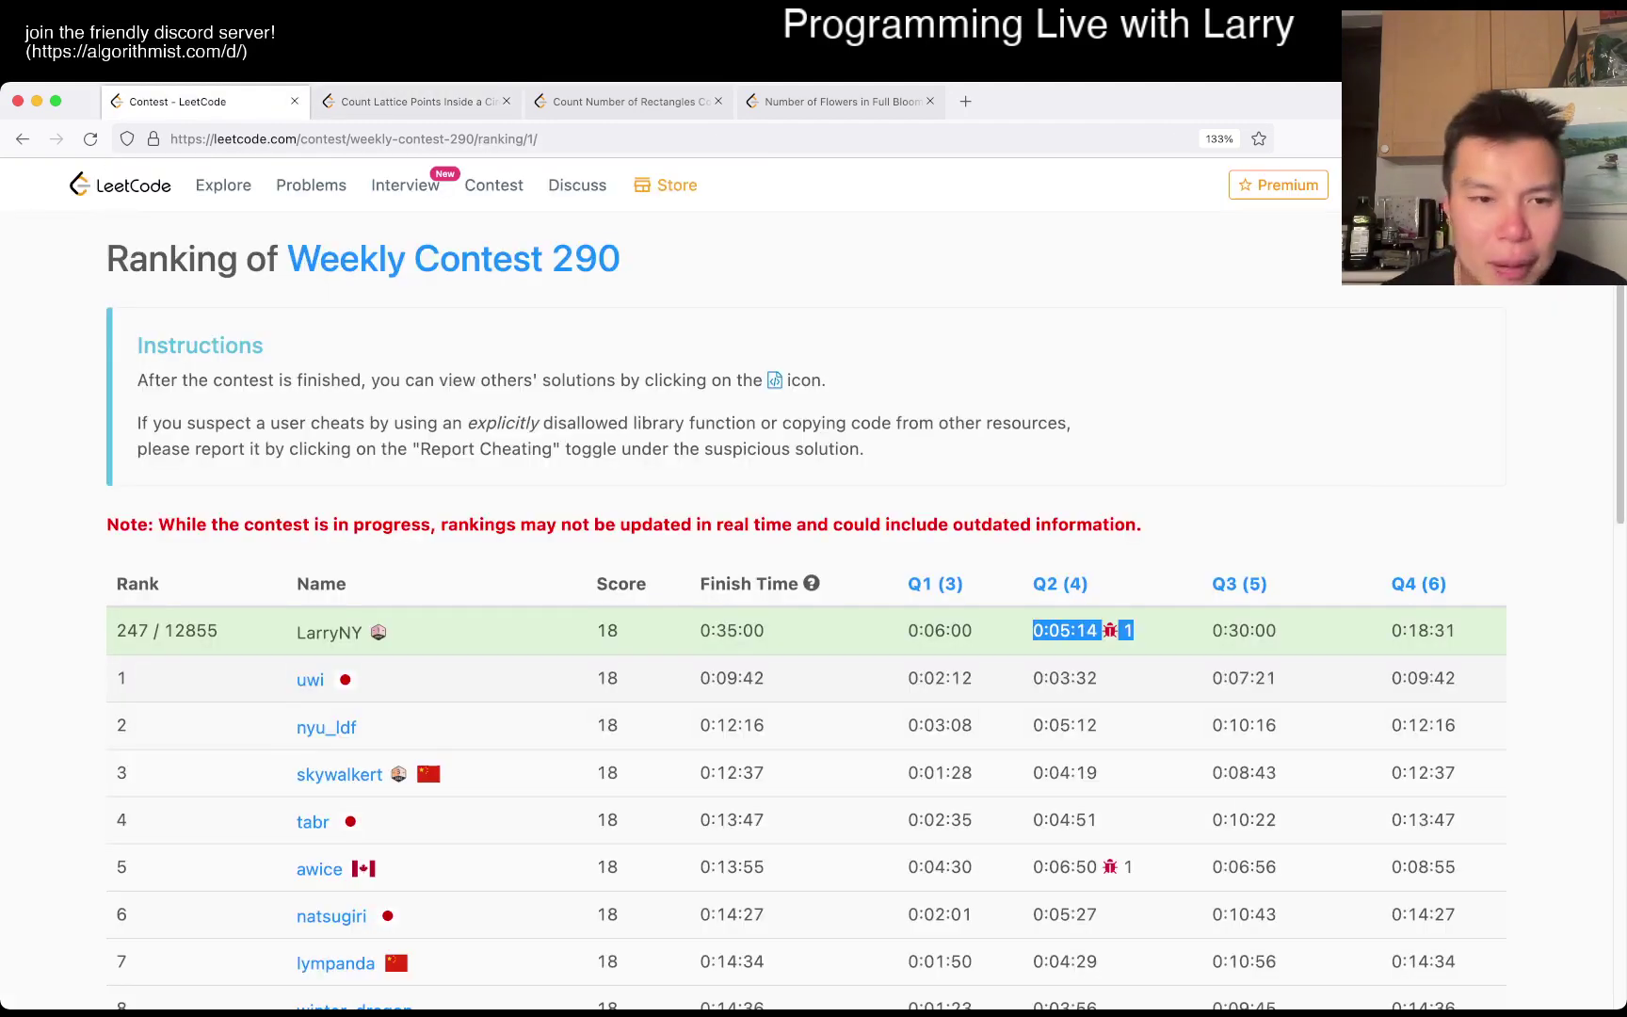
{"action": "scroll", "coordinate": [763, 572], "scroll_direction": "down", "scroll_amount": 2}
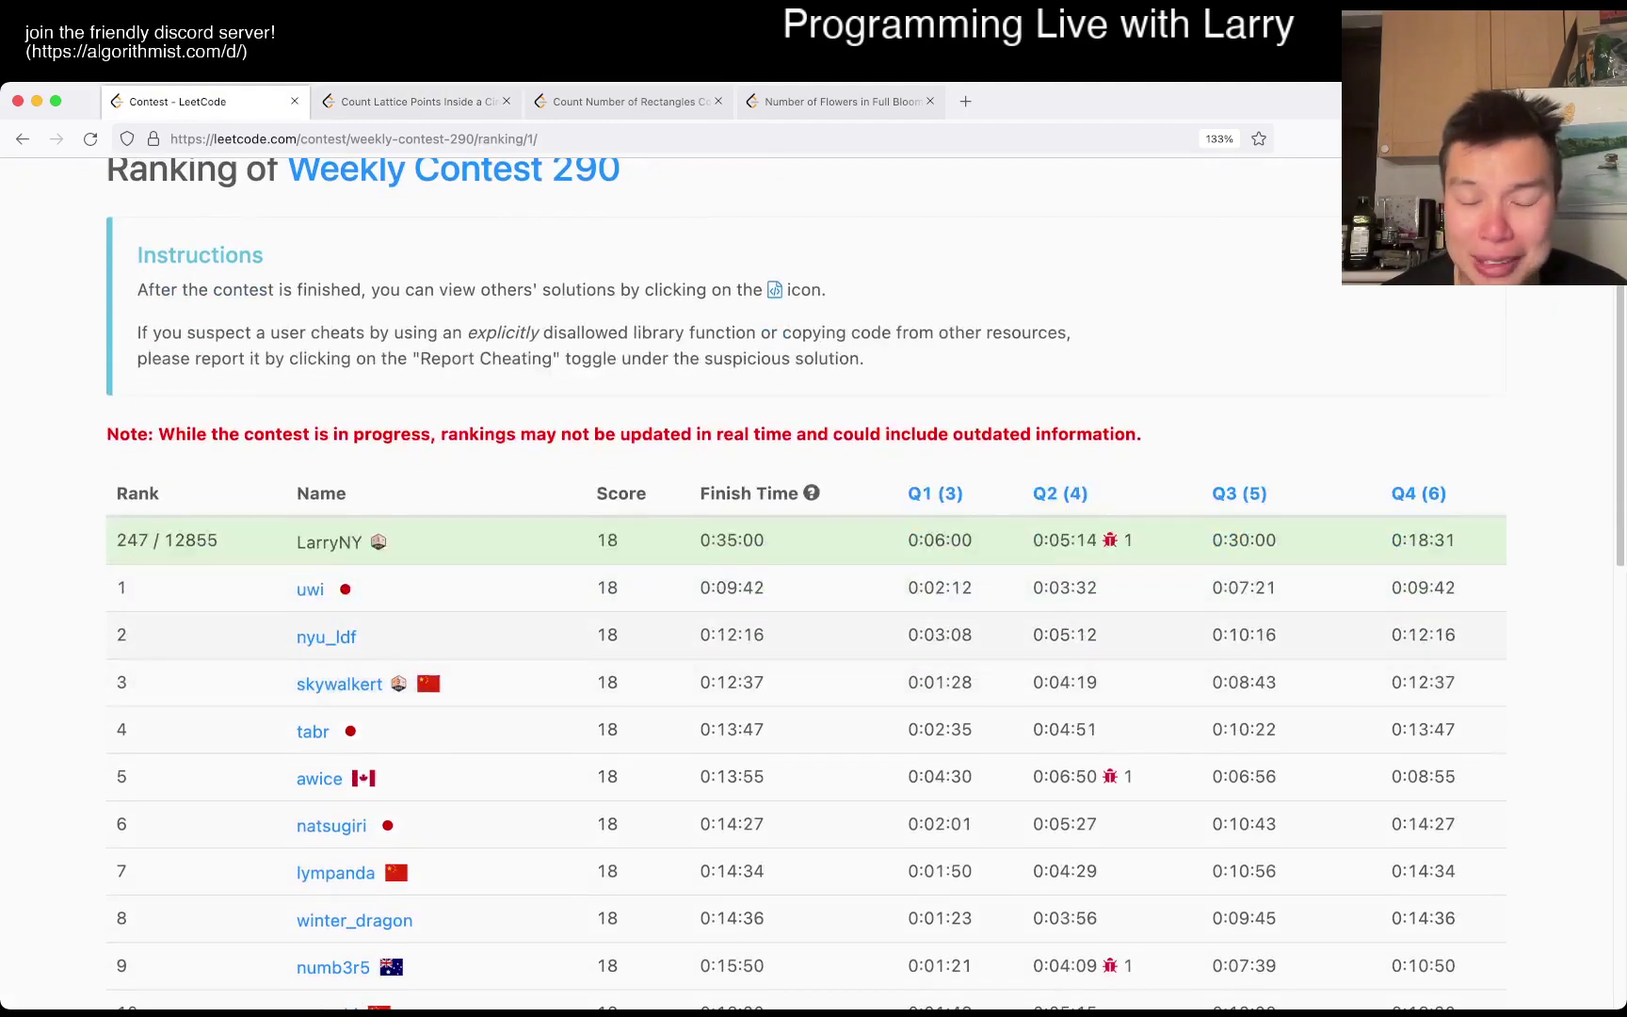
{"action": "scroll", "coordinate": [763, 572], "scroll_direction": "down", "scroll_amount": 4}
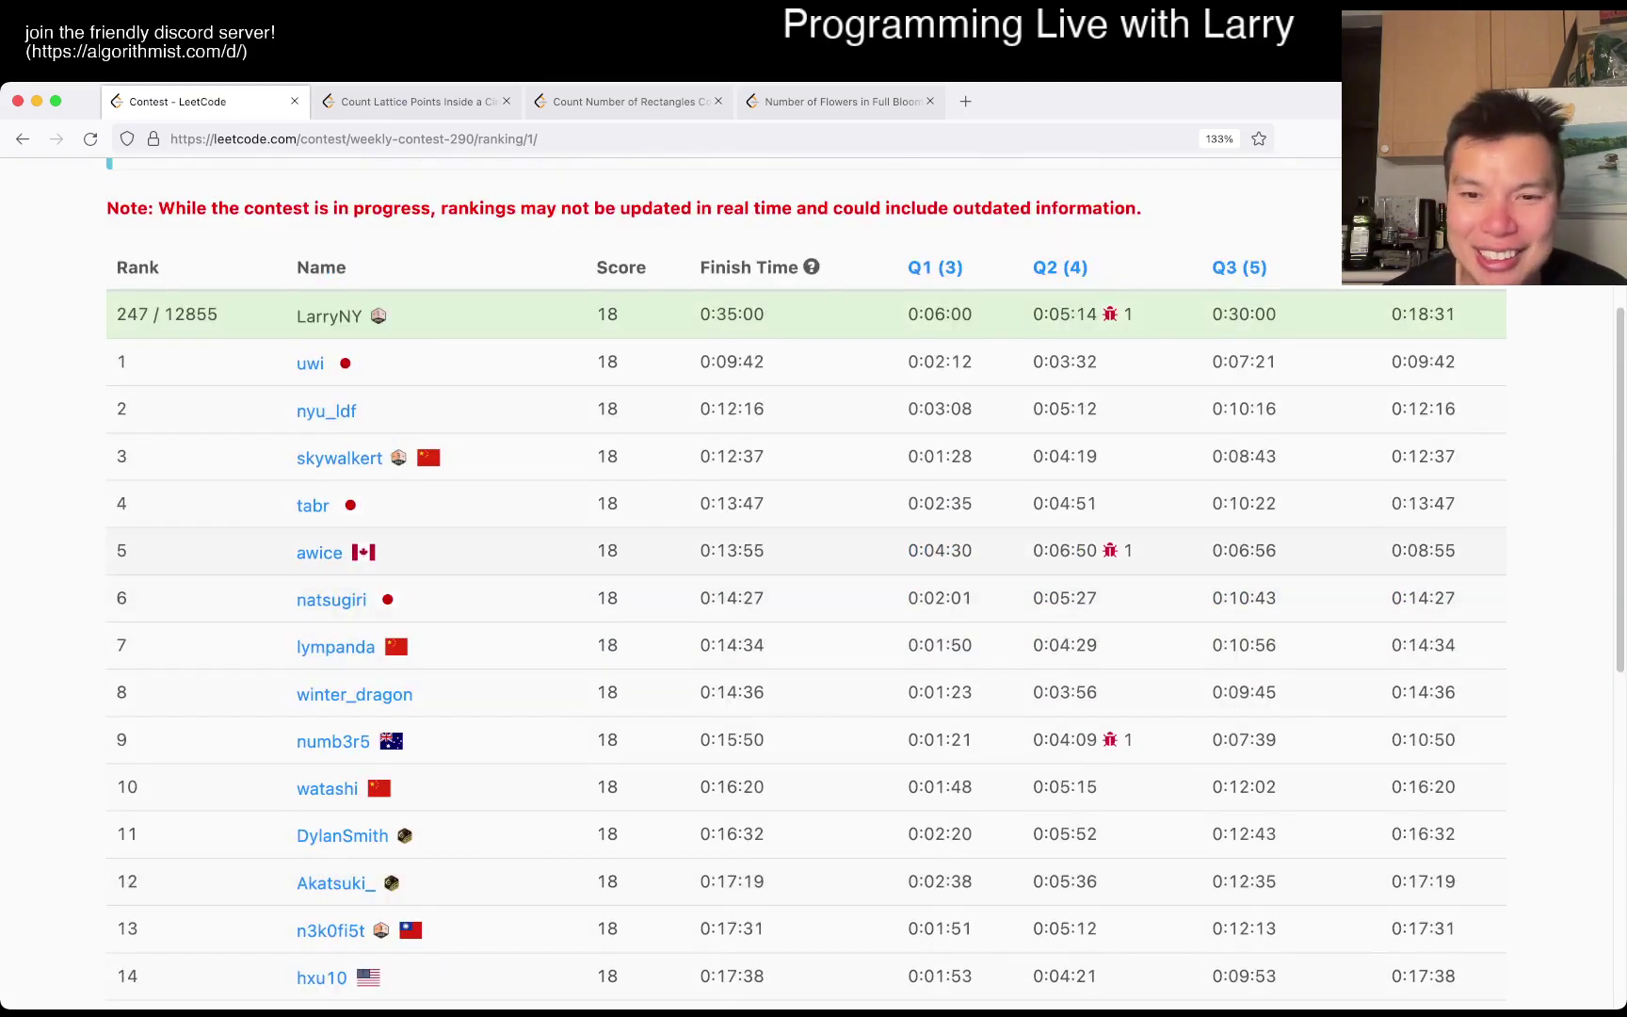
{"action": "triple_click", "coordinate": [1073, 551]}
{"action": "left_click", "coordinate": [762, 635]}
{"action": "triple_click", "coordinate": [1074, 739]}
{"action": "scroll", "coordinate": [763, 636], "scroll_direction": "down", "scroll_amount": 5}
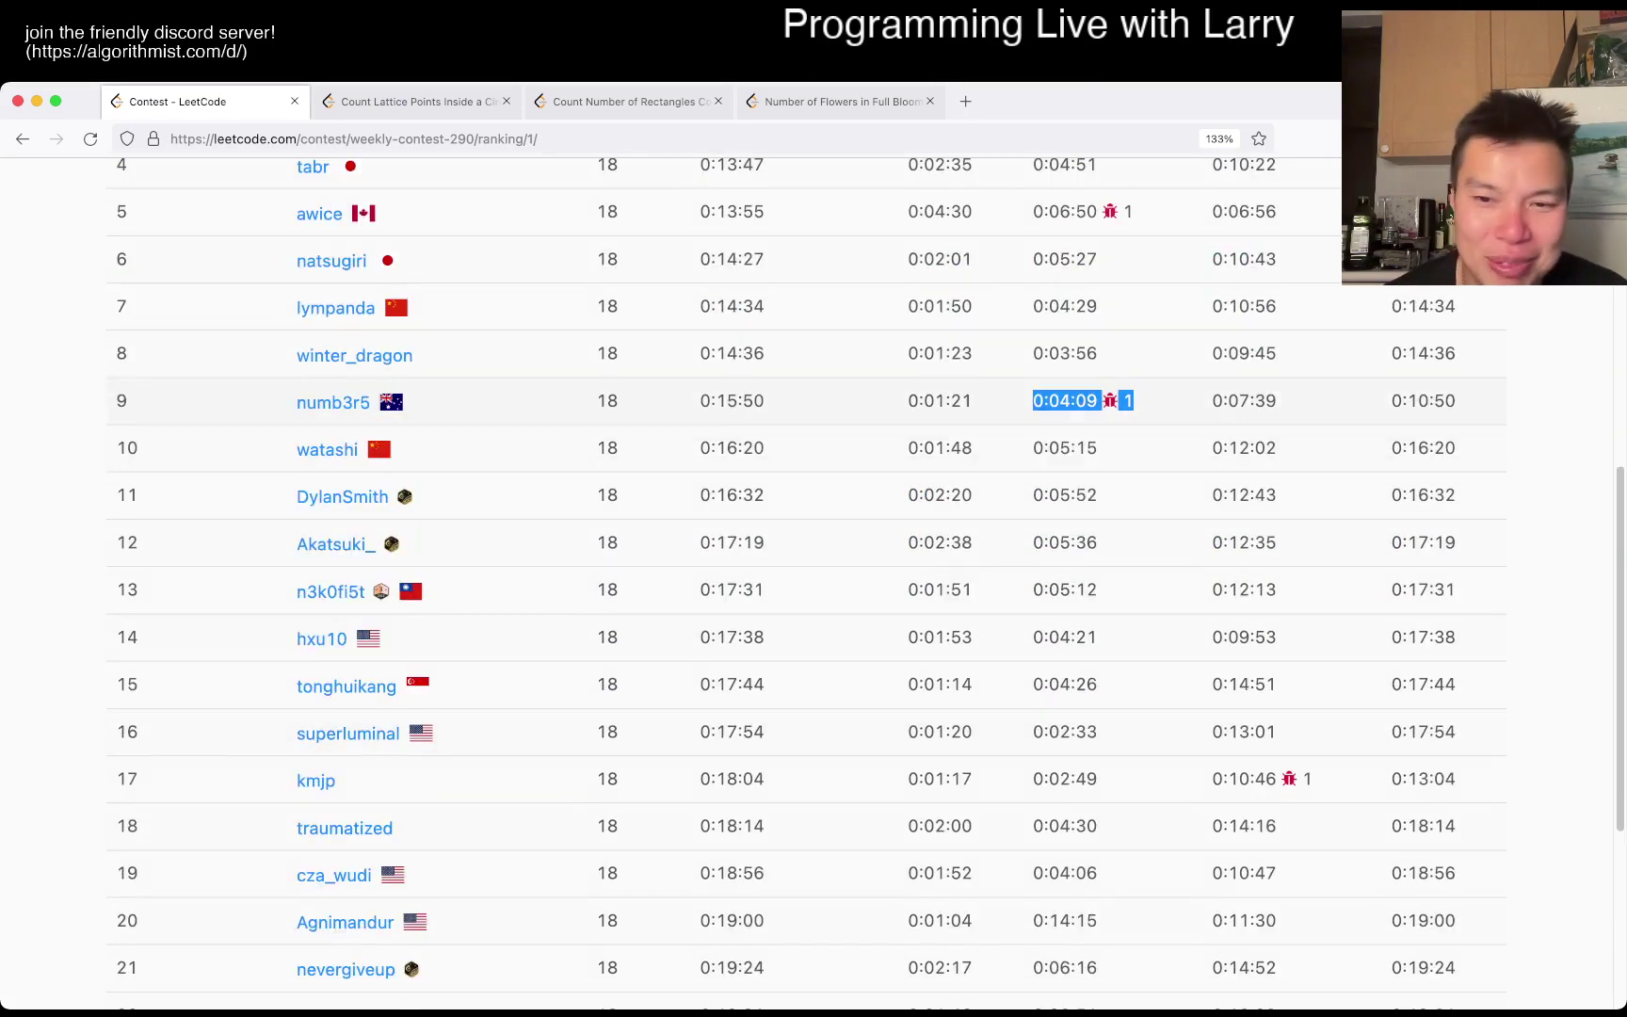
{"action": "scroll", "coordinate": [763, 572], "scroll_direction": "down", "scroll_amount": 10}
{"action": "left_click", "coordinate": [203, 872]}
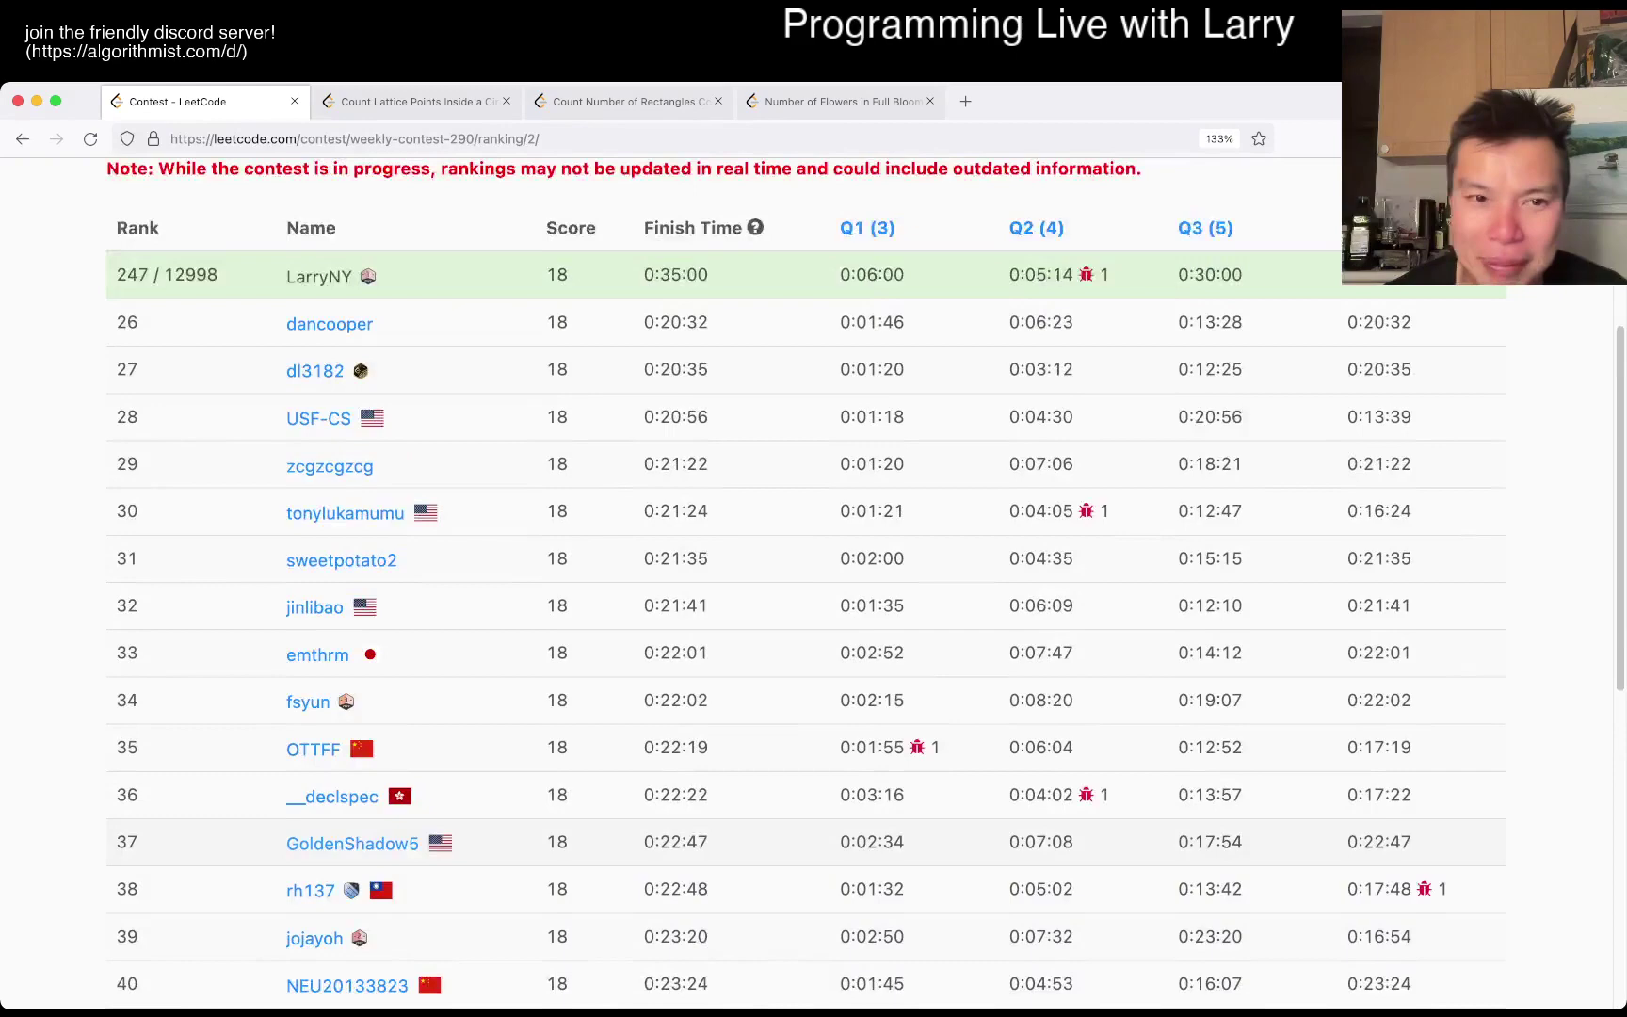
{"action": "scroll", "coordinate": [762, 572], "scroll_direction": "down", "scroll_amount": 3}
{"action": "scroll", "coordinate": [762, 572], "scroll_direction": "down", "scroll_amount": 5}
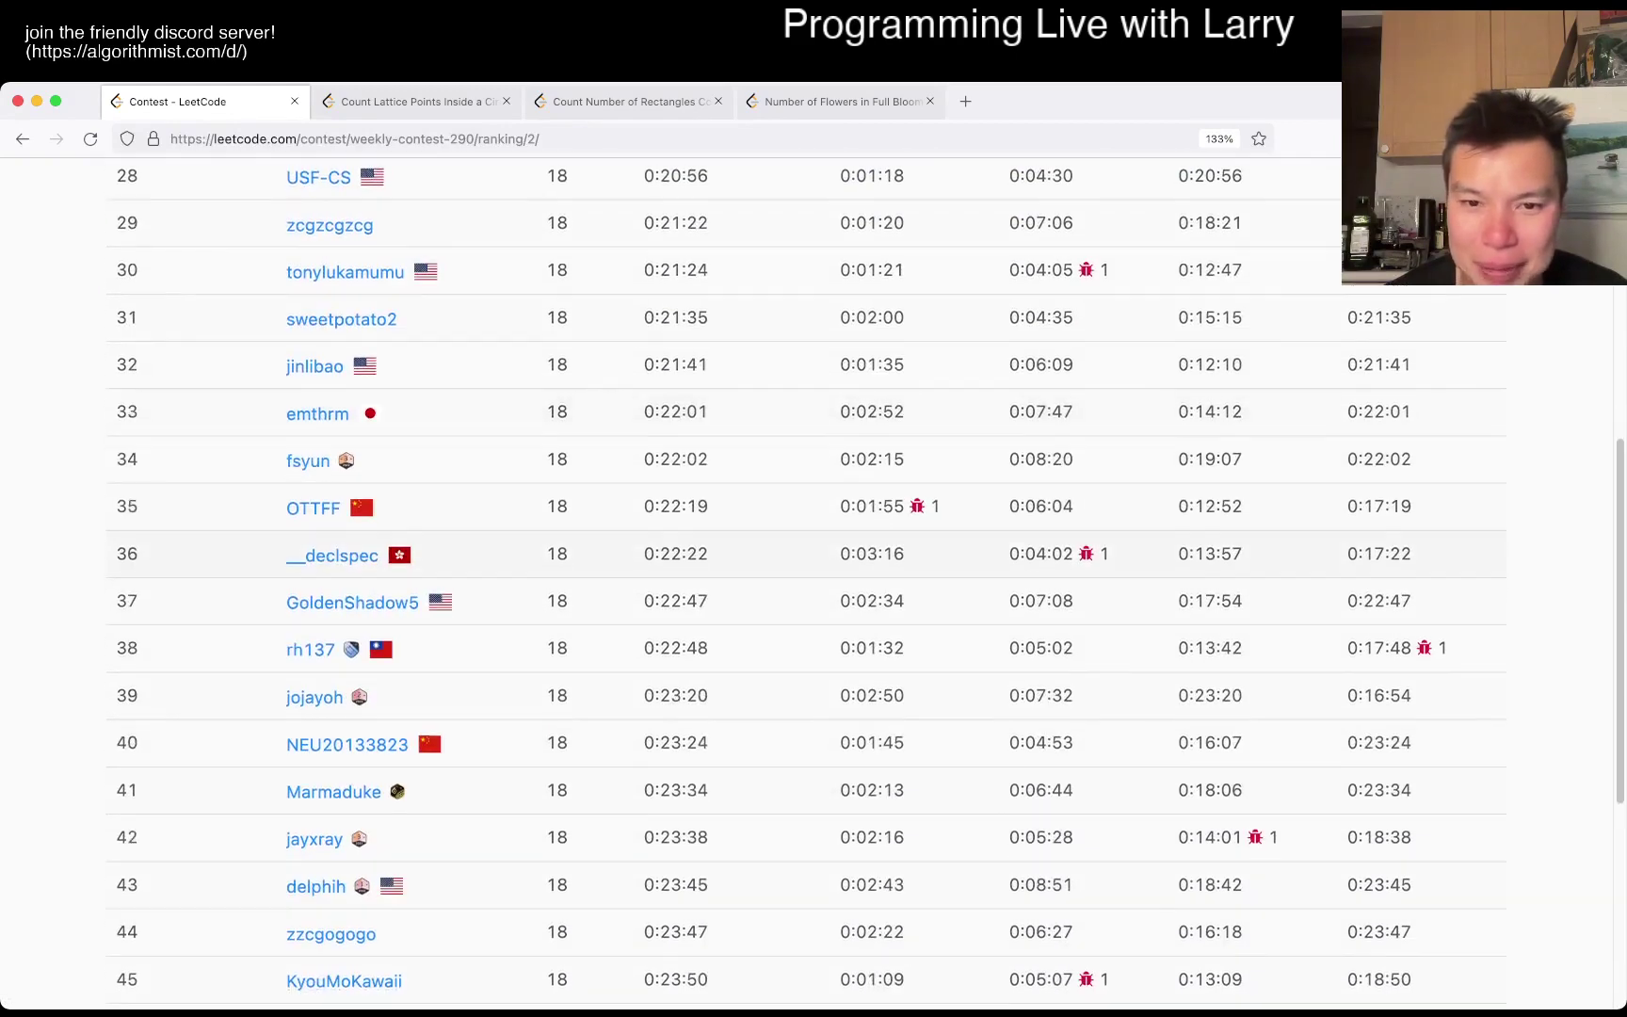
{"action": "scroll", "coordinate": [763, 573], "scroll_direction": "down", "scroll_amount": 5}
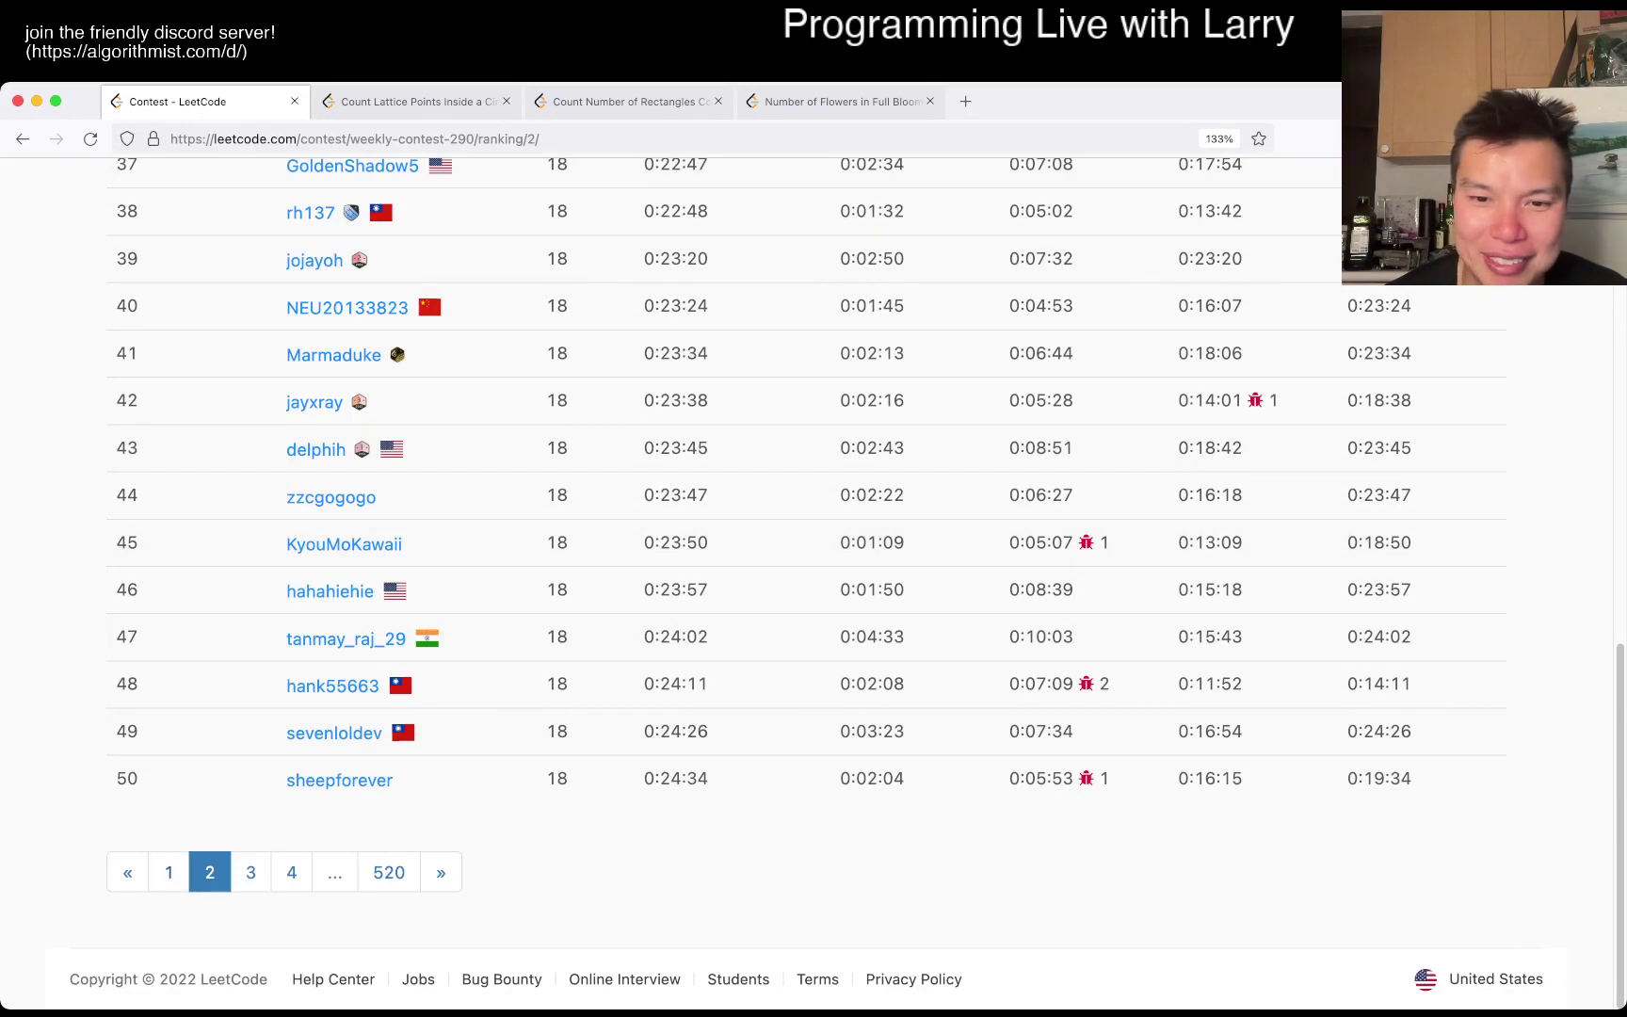
{"action": "left_click", "coordinate": [167, 872]}
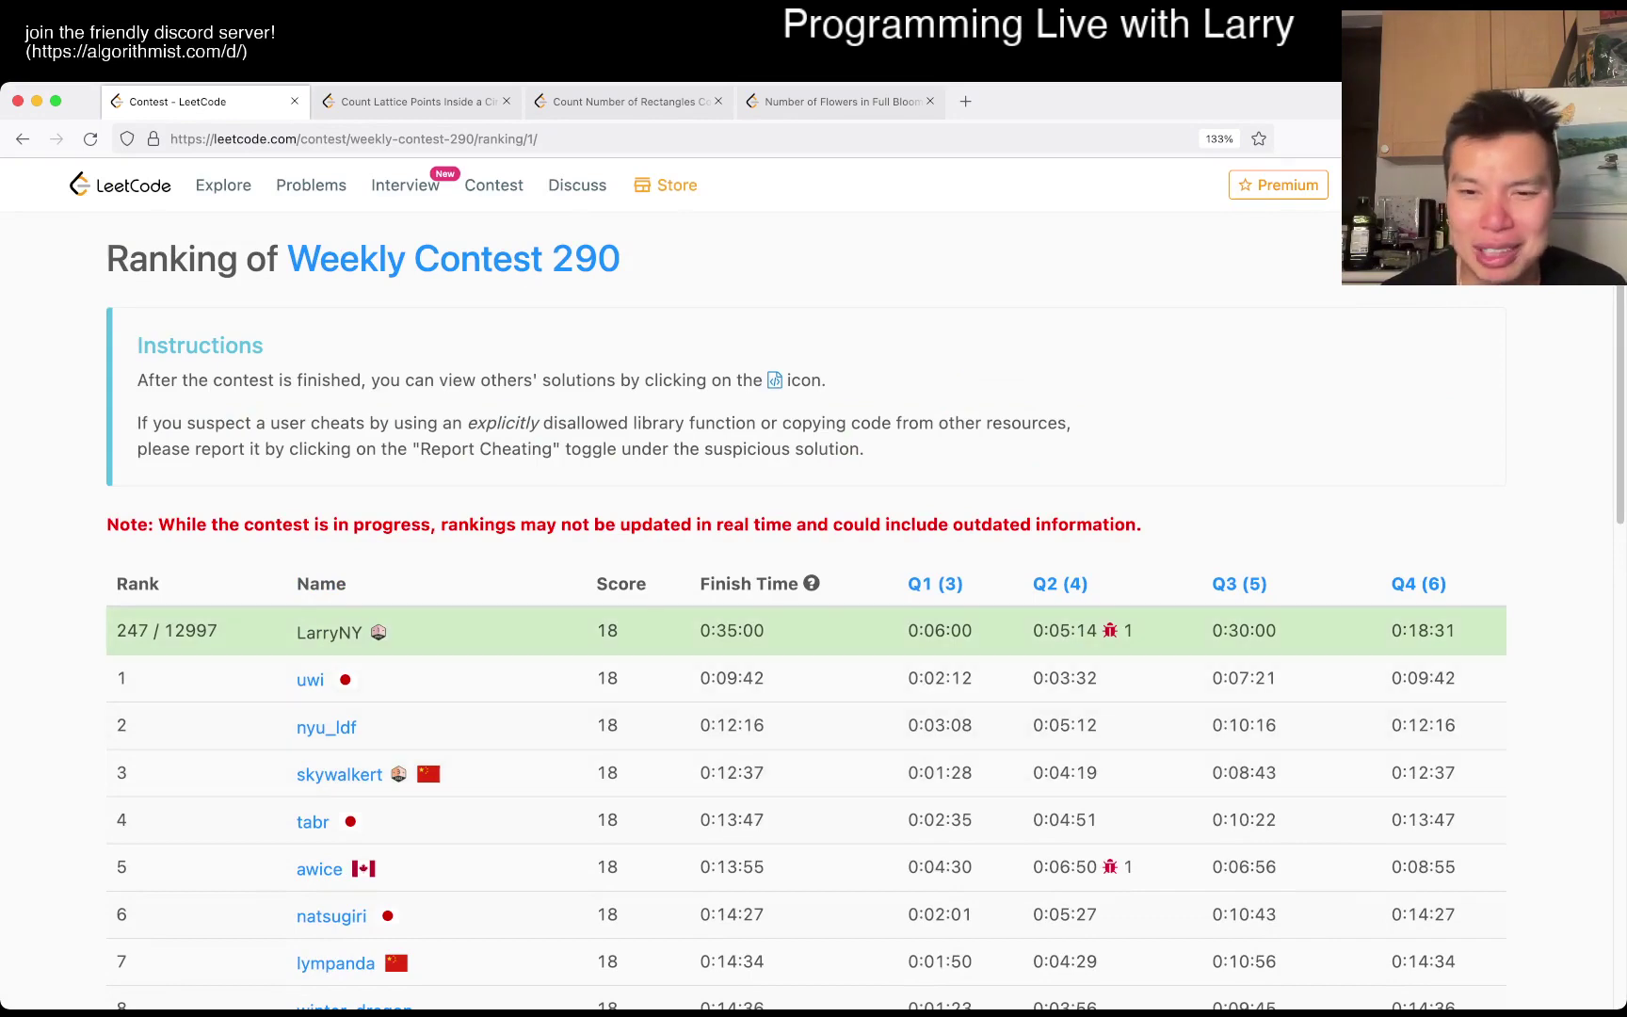
{"action": "double_click", "coordinate": [1064, 629]}
{"action": "scroll", "coordinate": [814, 635], "scroll_direction": "down", "scroll_amount": 10}
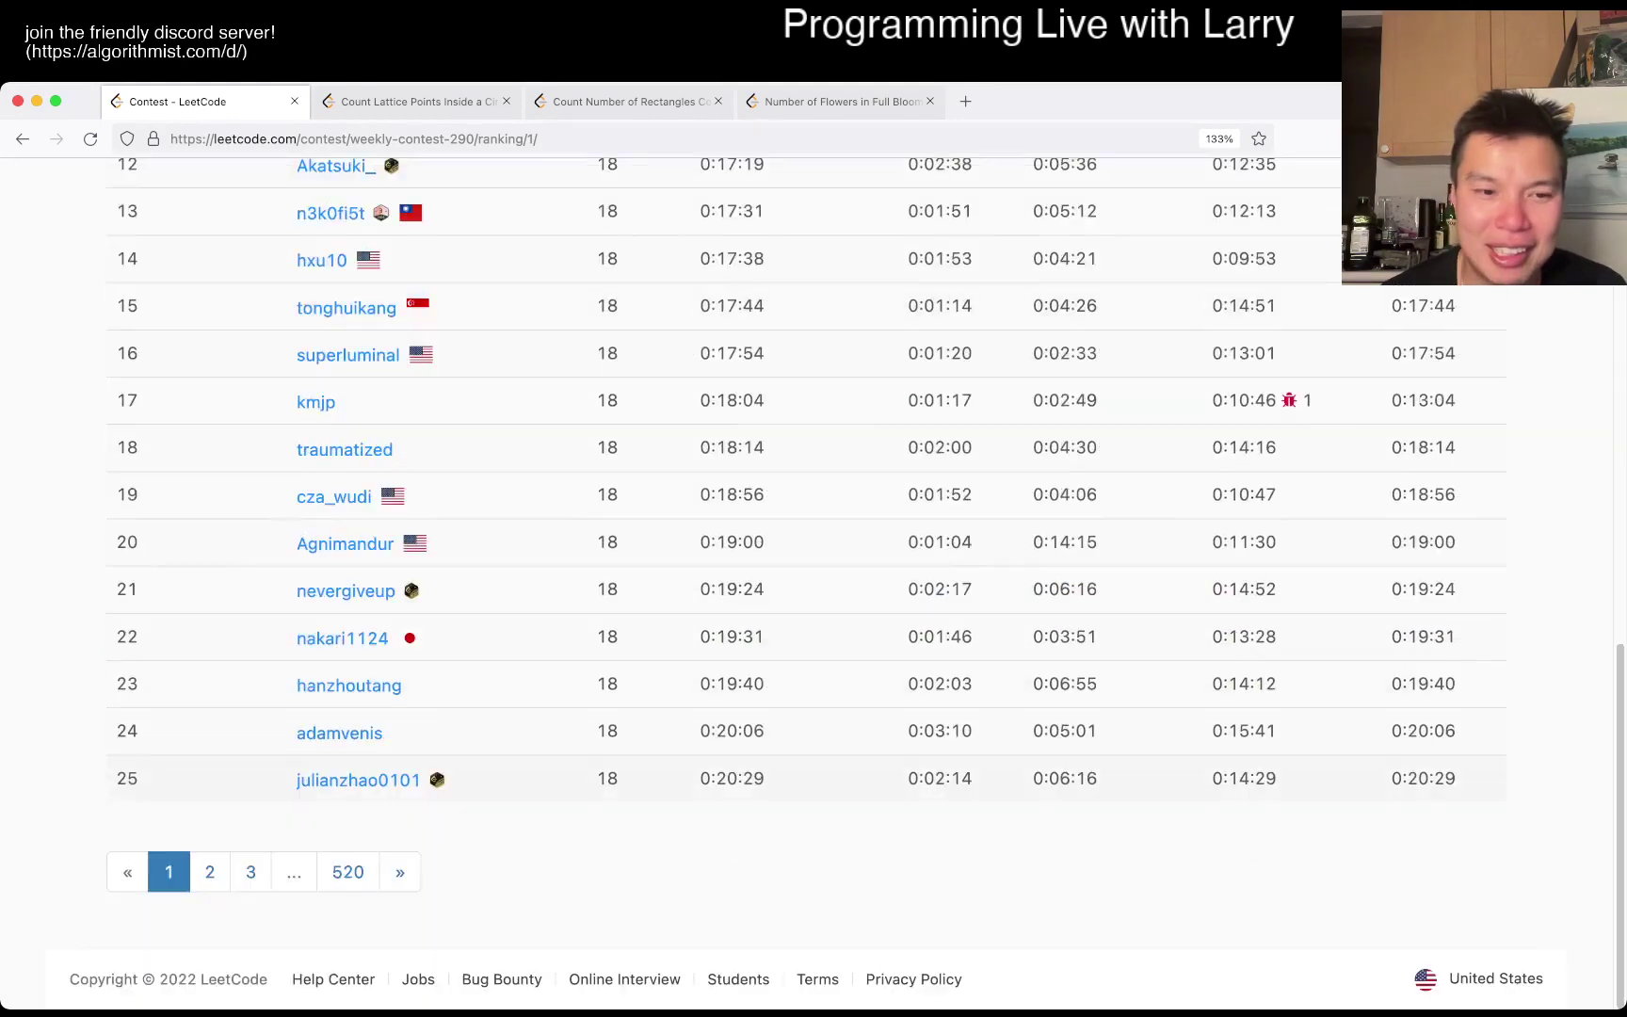
{"action": "scroll", "coordinate": [814, 508], "scroll_direction": "up", "scroll_amount": 10}
Return to the Count Lattice Points problem tab
{"action": "key", "text": "ctrl+Tab"}
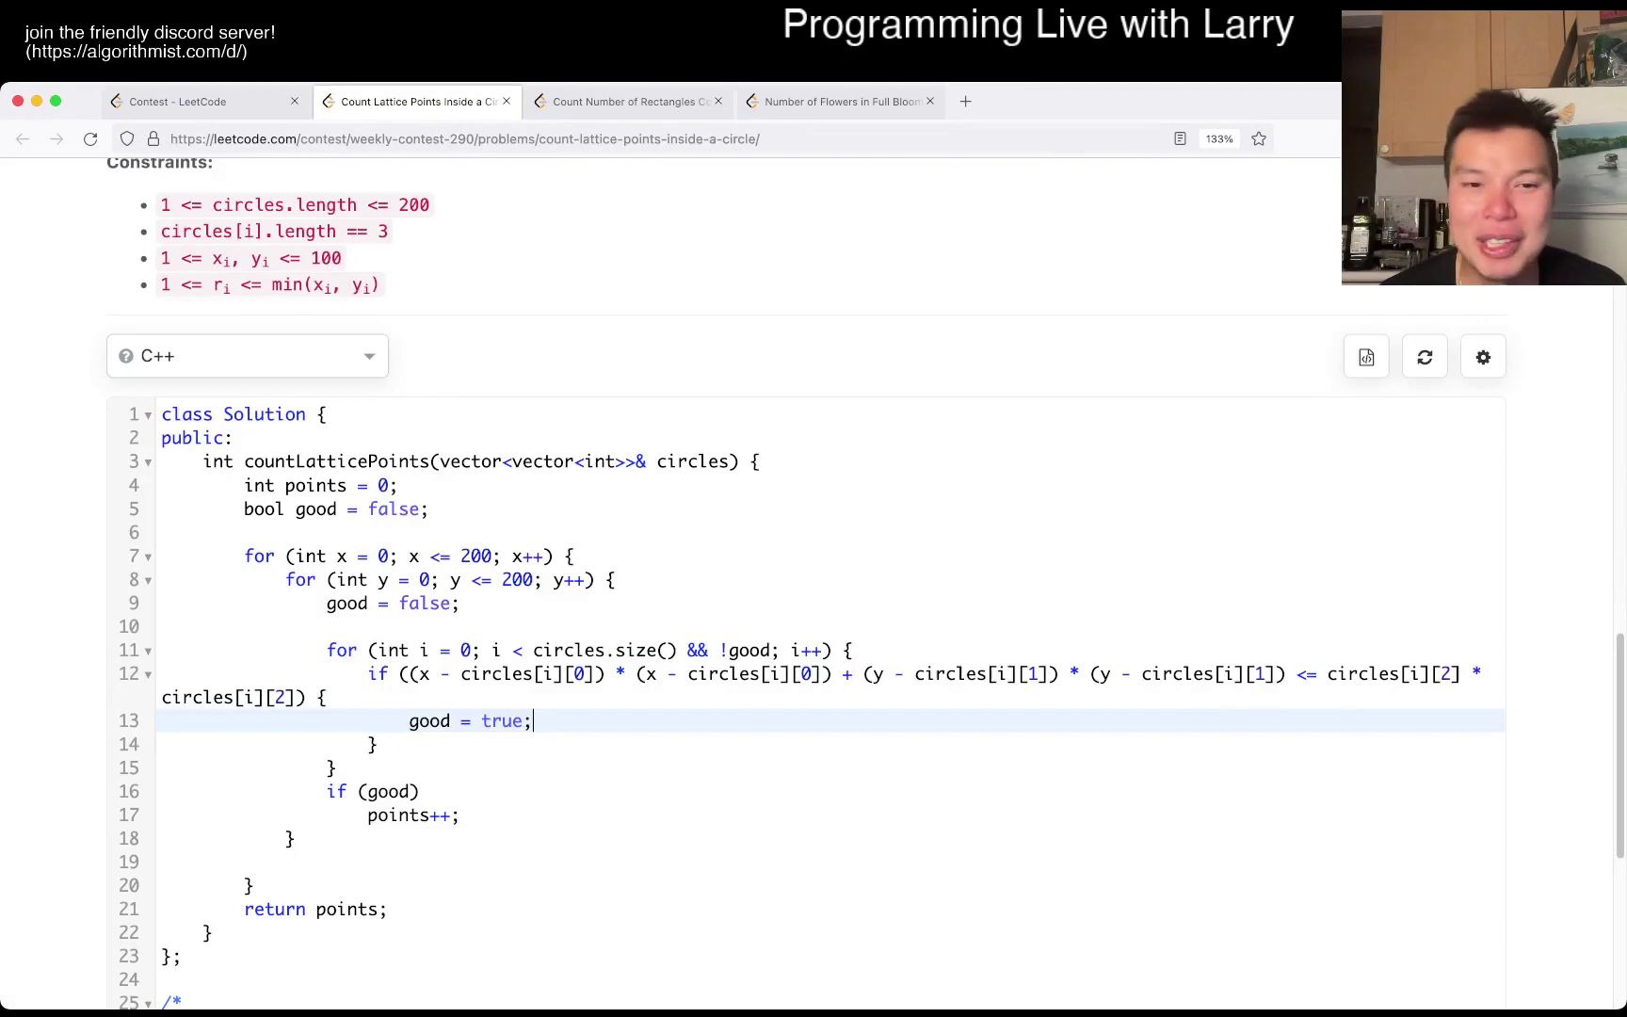
{"action": "scroll", "coordinate": [814, 572], "scroll_direction": "down", "scroll_amount": 1}
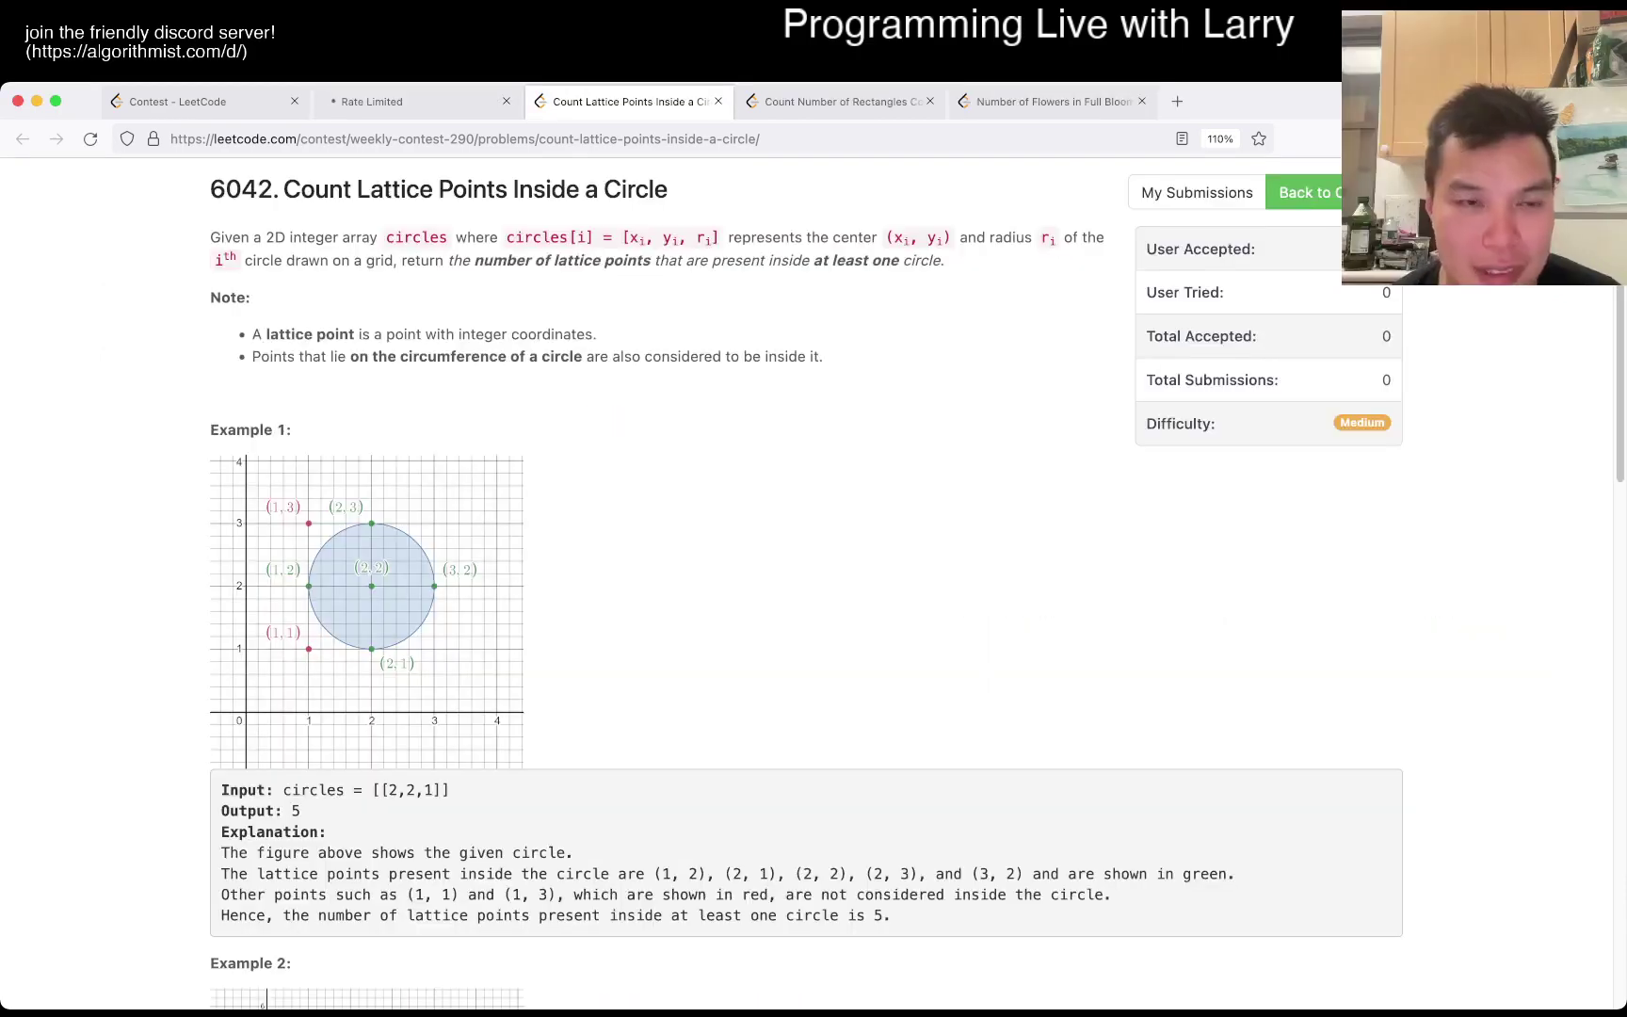
{"action": "scroll", "coordinate": [805, 585], "scroll_direction": "up", "scroll_amount": 1}
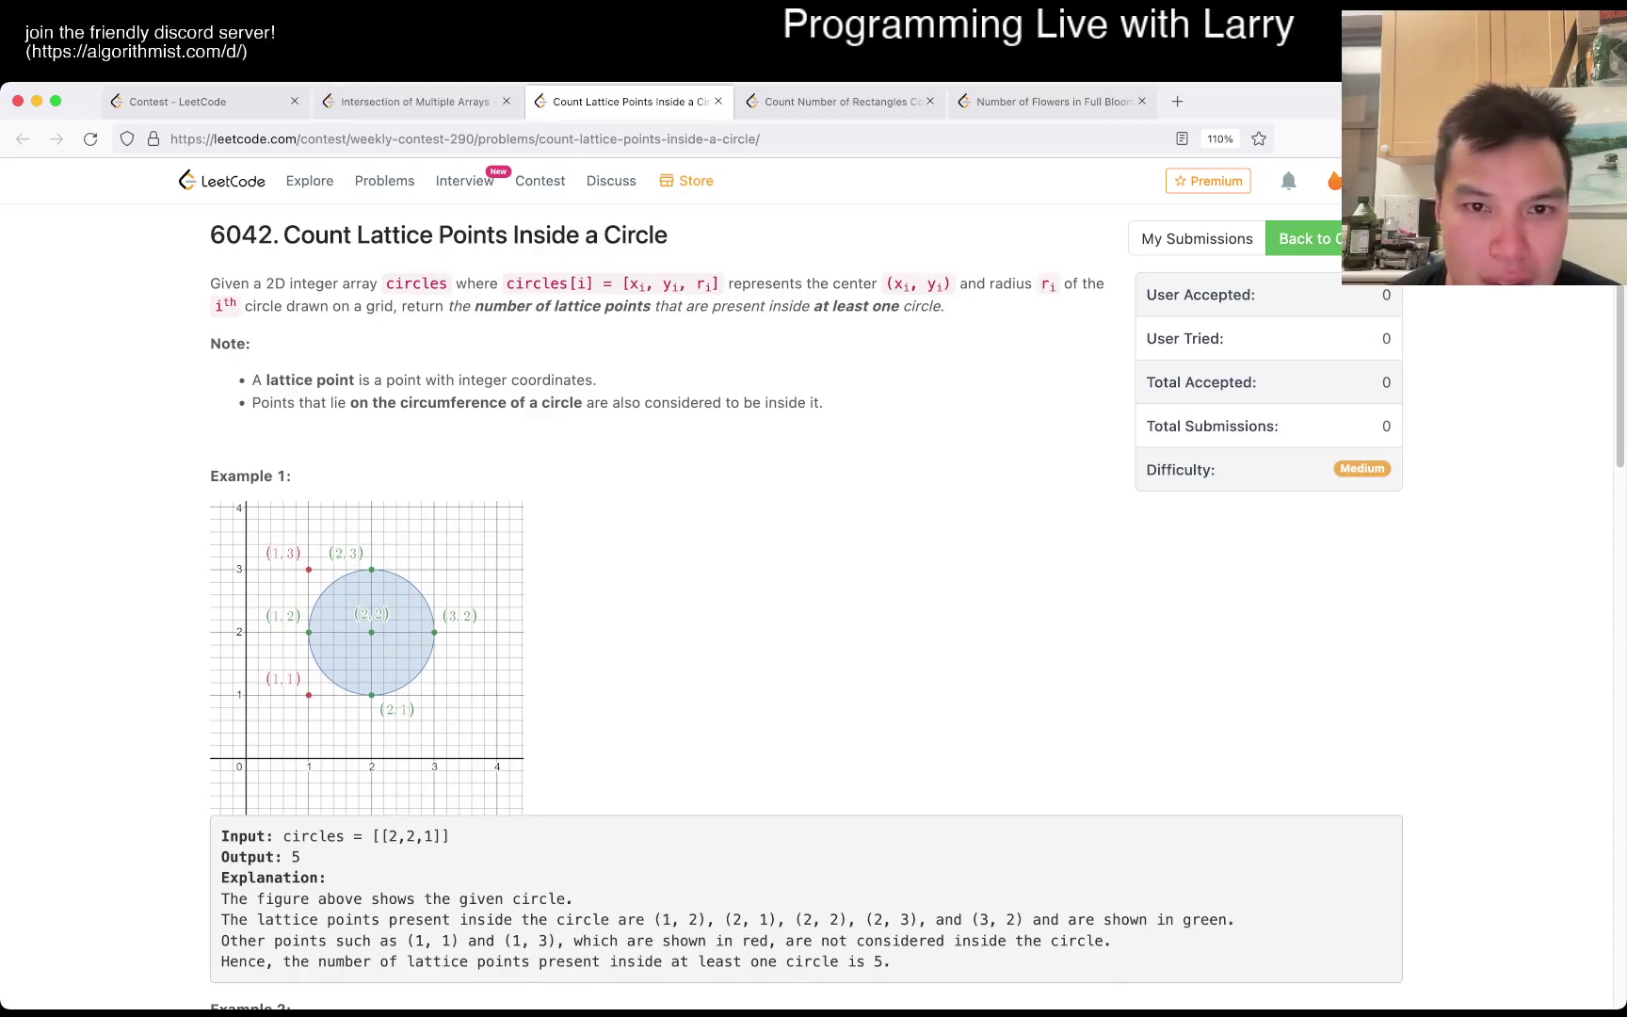
{"action": "scroll", "coordinate": [806, 584], "scroll_direction": "down", "scroll_amount": 4}
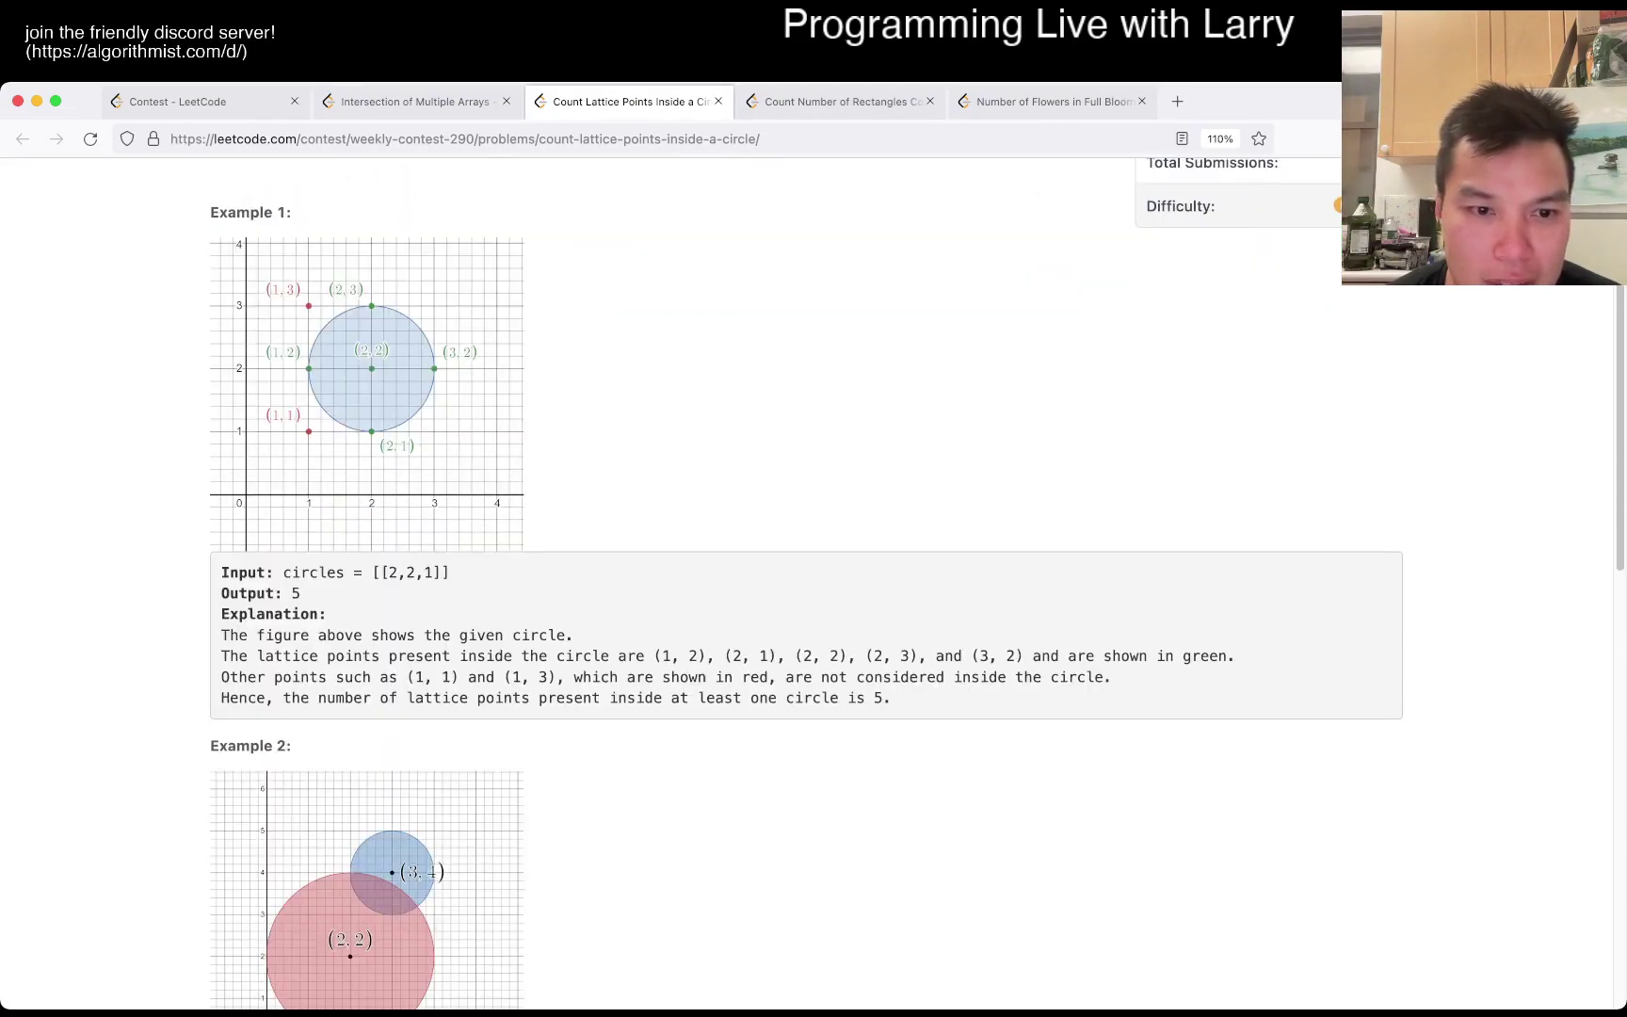
{"action": "scroll", "coordinate": [805, 585], "scroll_direction": "down", "scroll_amount": 10}
{"action": "scroll", "coordinate": [807, 585], "scroll_direction": "up", "scroll_amount": 2}
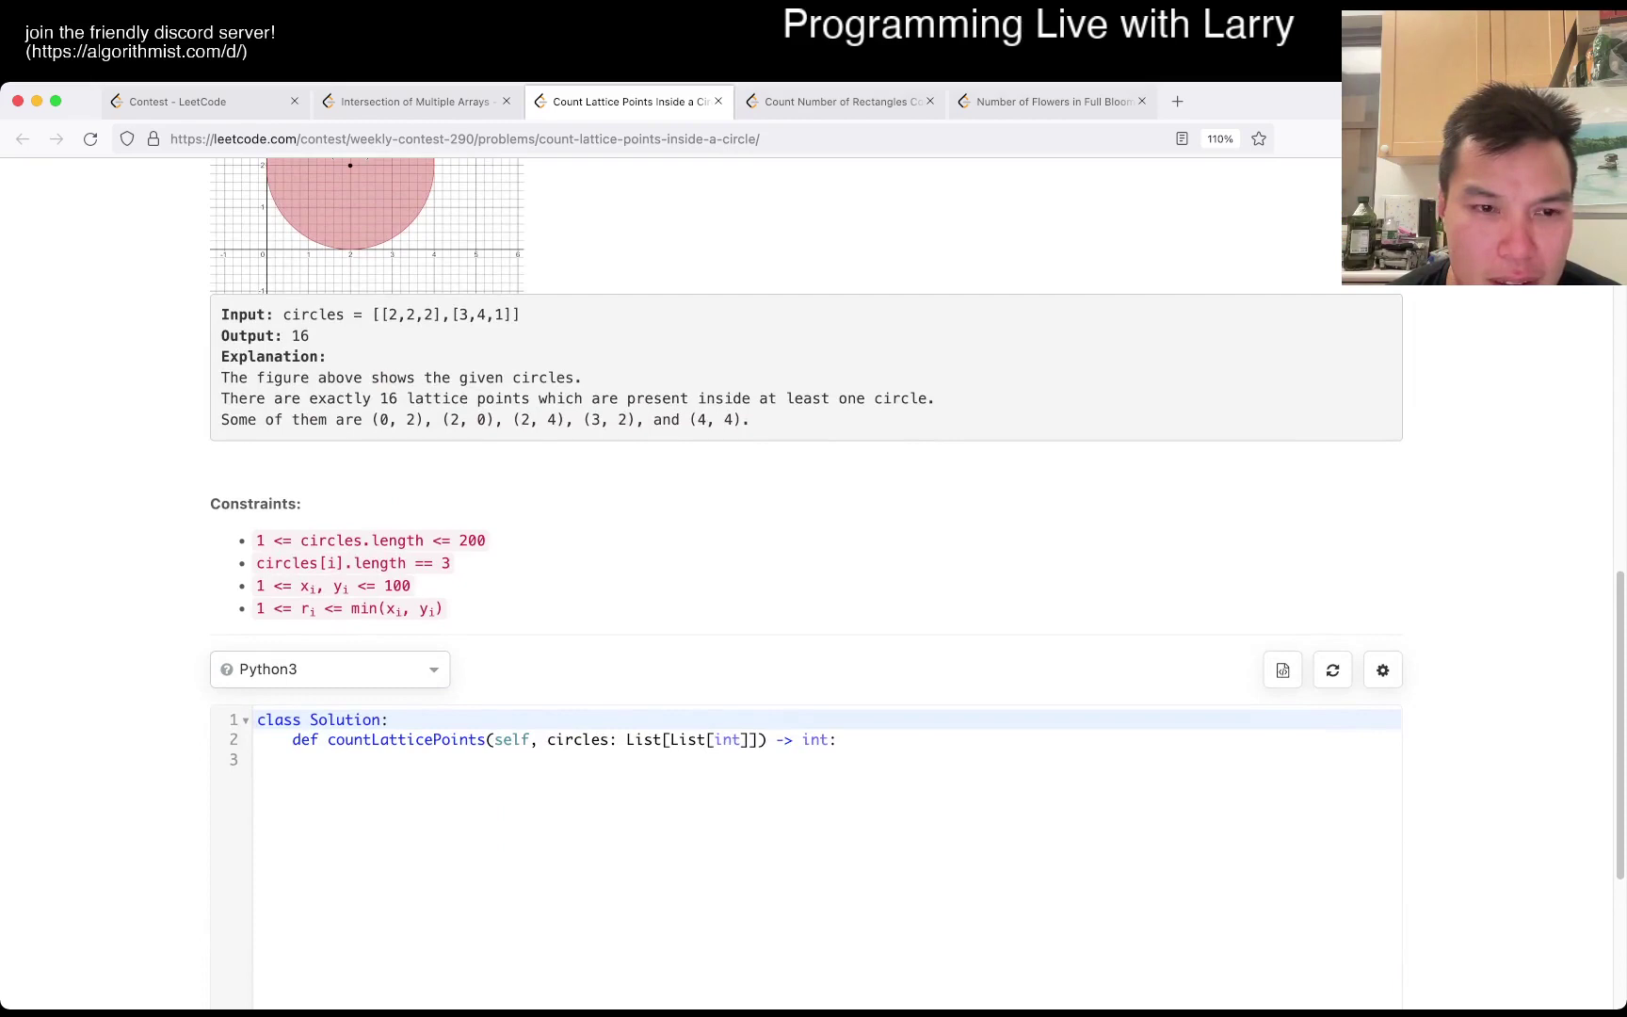
{"action": "left_click_drag", "start_coordinate": [308, 609], "coordinate": [446, 609]}
{"action": "left_click", "coordinate": [509, 610]}
{"action": "scroll", "coordinate": [807, 585], "scroll_direction": "up", "scroll_amount": 1}
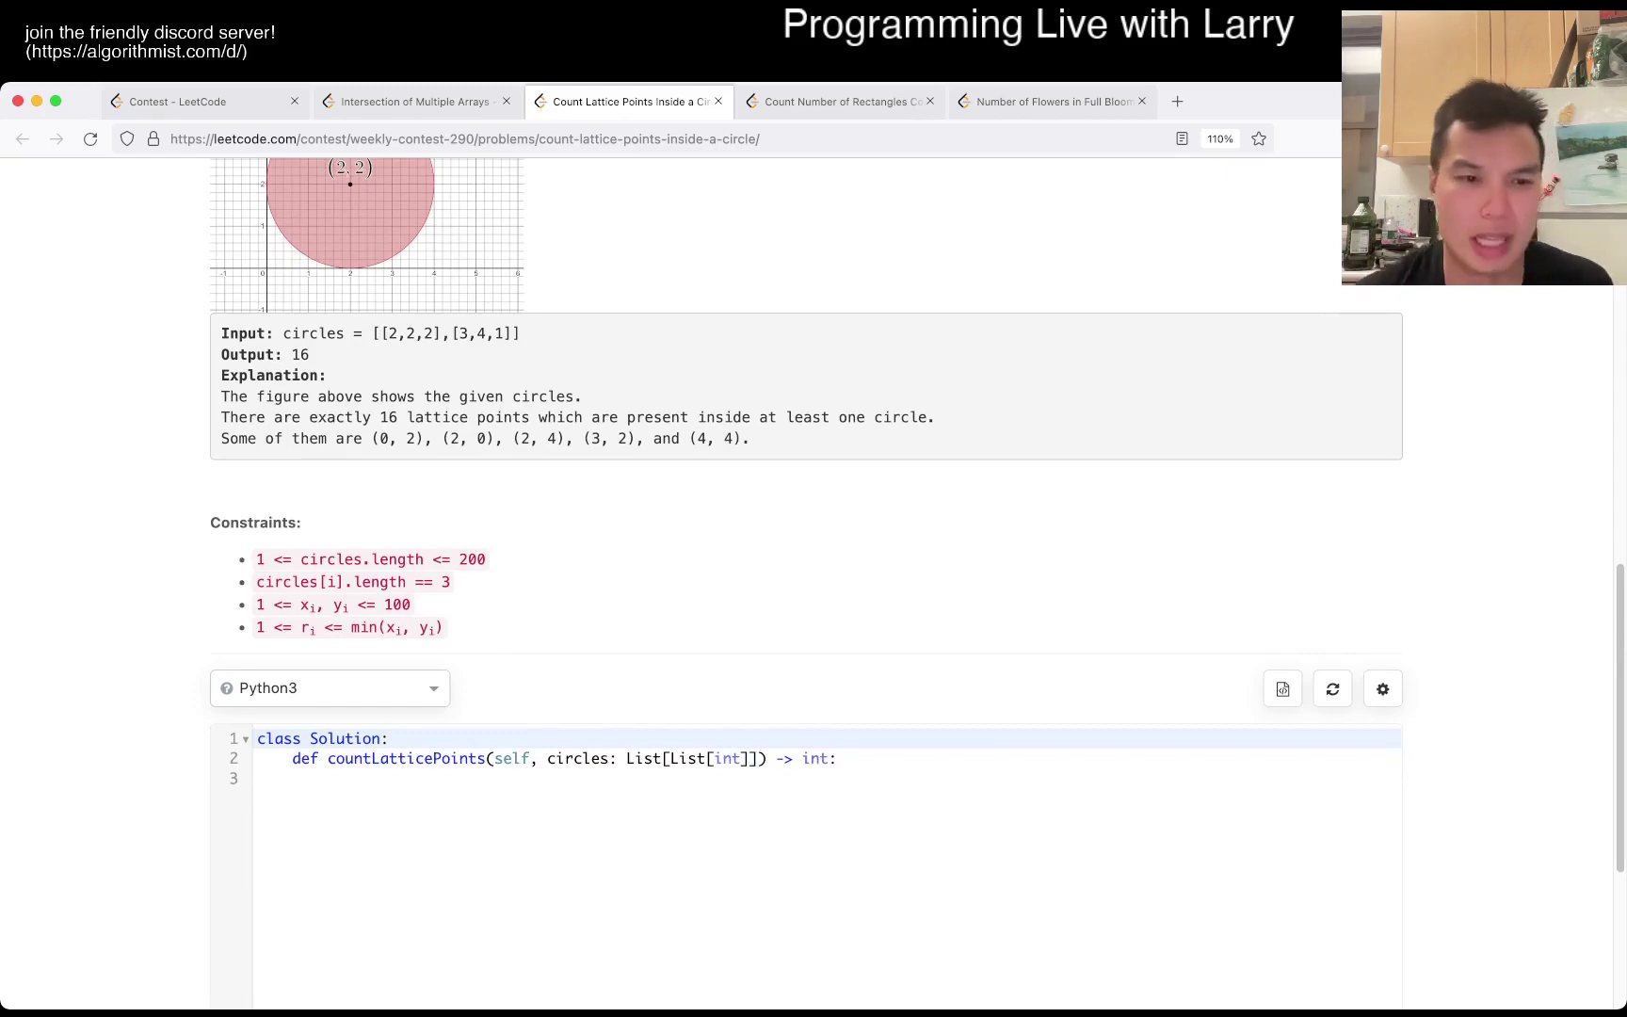
{"action": "scroll", "coordinate": [806, 584], "scroll_direction": "up", "scroll_amount": 5}
{"action": "scroll", "coordinate": [806, 585], "scroll_direction": "up", "scroll_amount": 5}
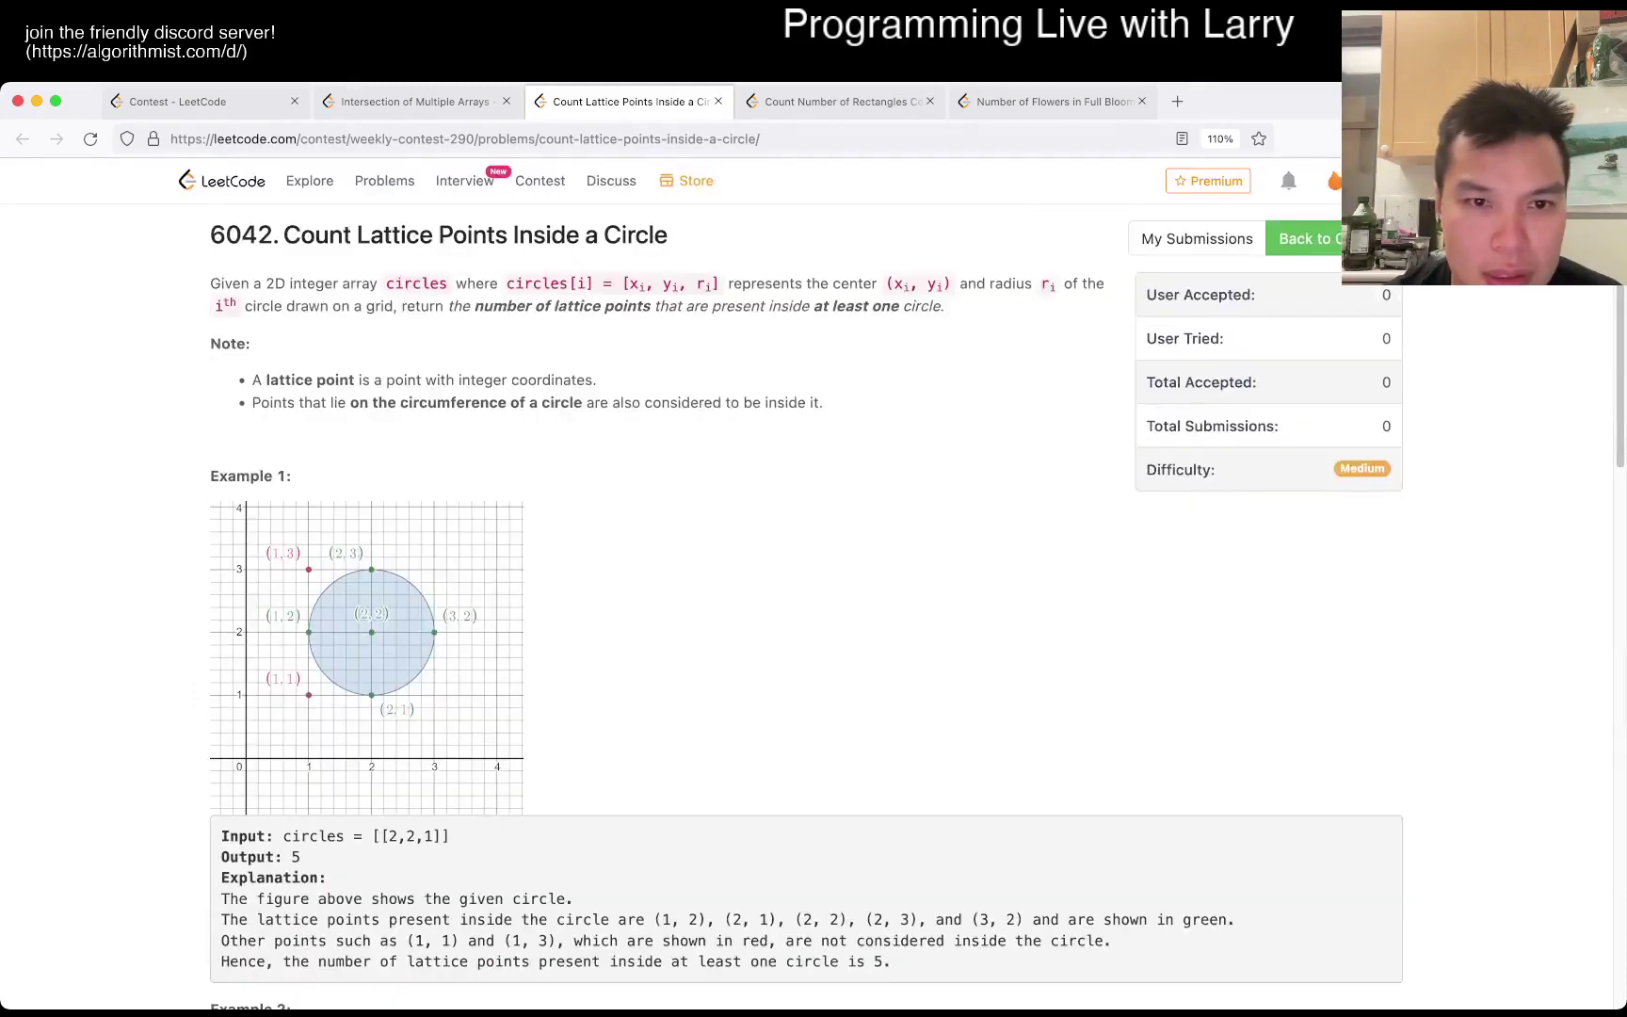
{"action": "scroll", "coordinate": [807, 585], "scroll_direction": "down", "scroll_amount": 4}
{"action": "scroll", "coordinate": [806, 586], "scroll_direction": "down", "scroll_amount": 2}
{"action": "scroll", "coordinate": [806, 585], "scroll_direction": "up", "scroll_amount": 8}
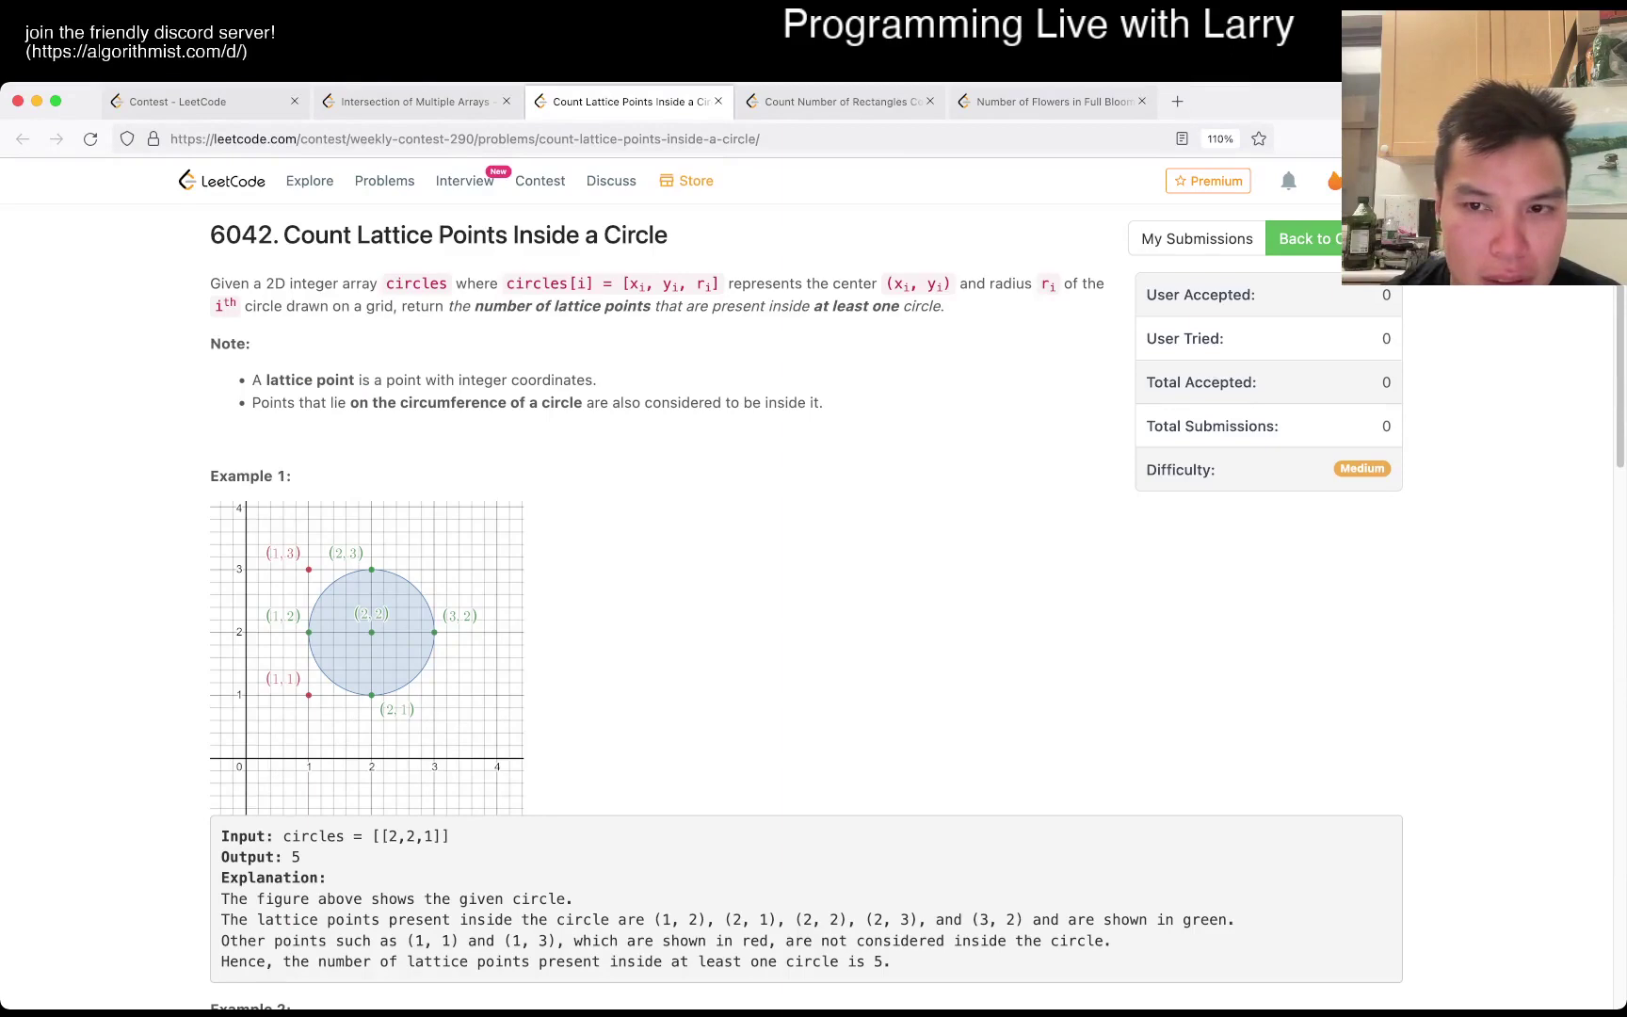
{"action": "scroll", "coordinate": [806, 584], "scroll_direction": "down", "scroll_amount": 8}
{"action": "scroll", "coordinate": [806, 584], "scroll_direction": "down", "scroll_amount": 4}
{"action": "scroll", "coordinate": [806, 586], "scroll_direction": "up", "scroll_amount": 2}
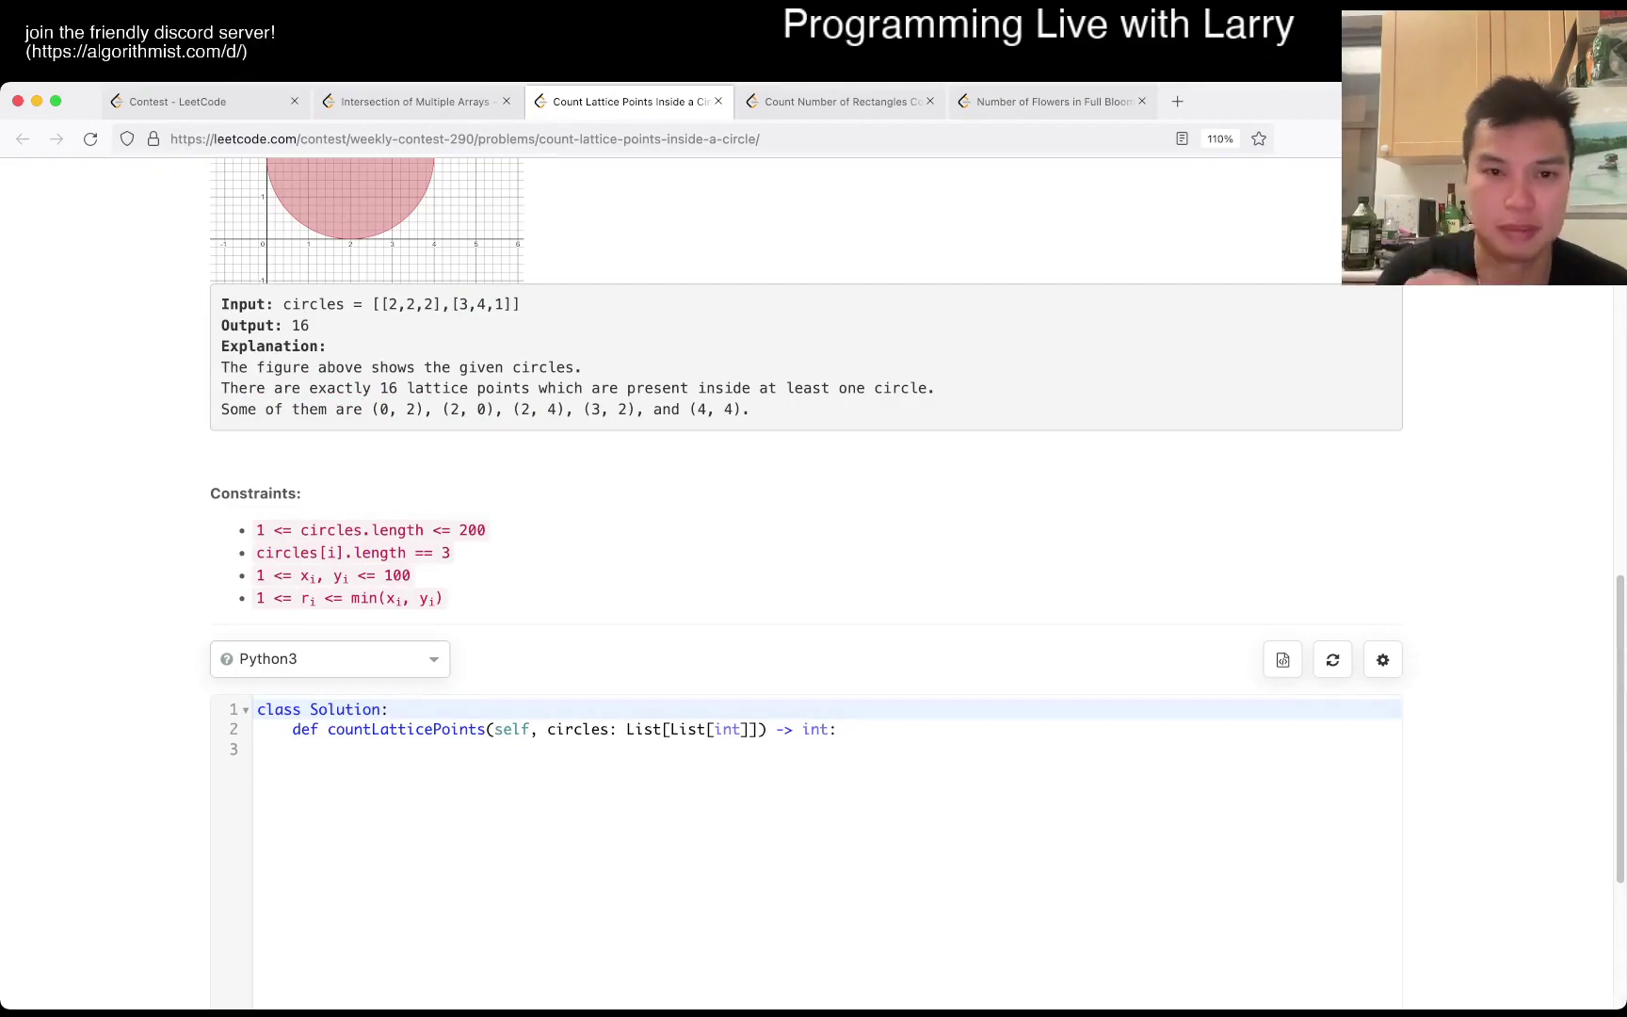
{"action": "scroll", "coordinate": [805, 585], "scroll_direction": "up", "scroll_amount": 5}
{"action": "scroll", "coordinate": [806, 585], "scroll_direction": "up", "scroll_amount": 5}
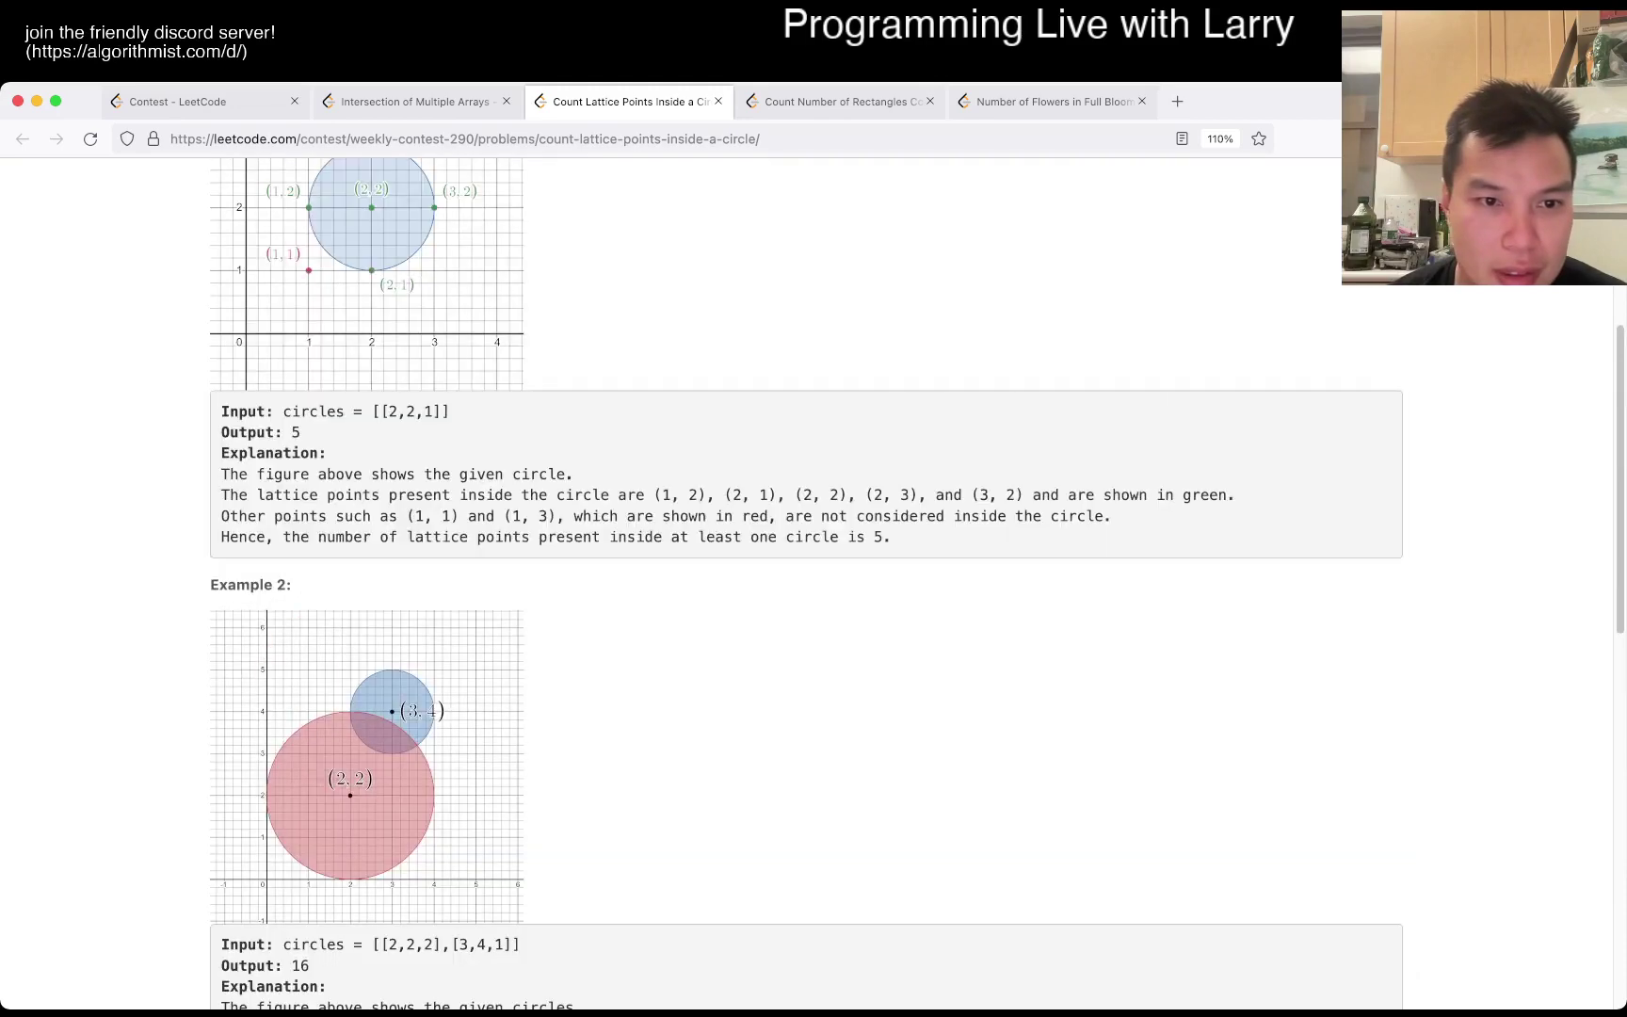
{"action": "scroll", "coordinate": [807, 585], "scroll_direction": "down", "scroll_amount": 5}
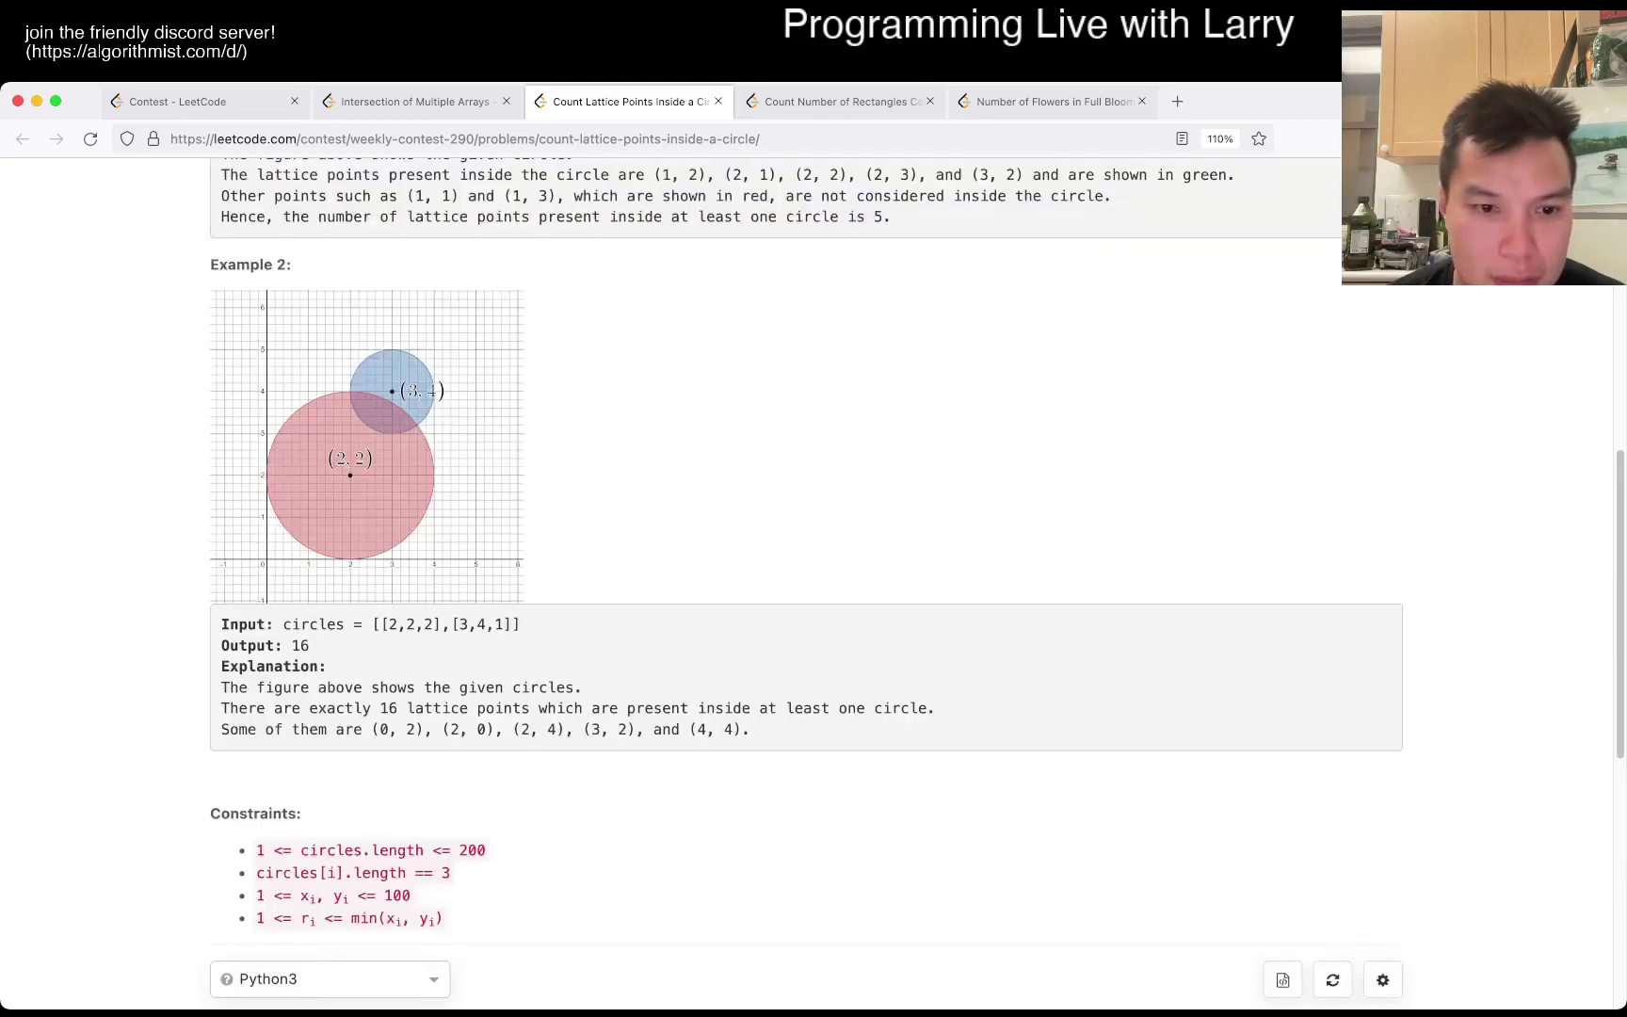
{"action": "scroll", "coordinate": [807, 585], "scroll_direction": "down", "scroll_amount": 5}
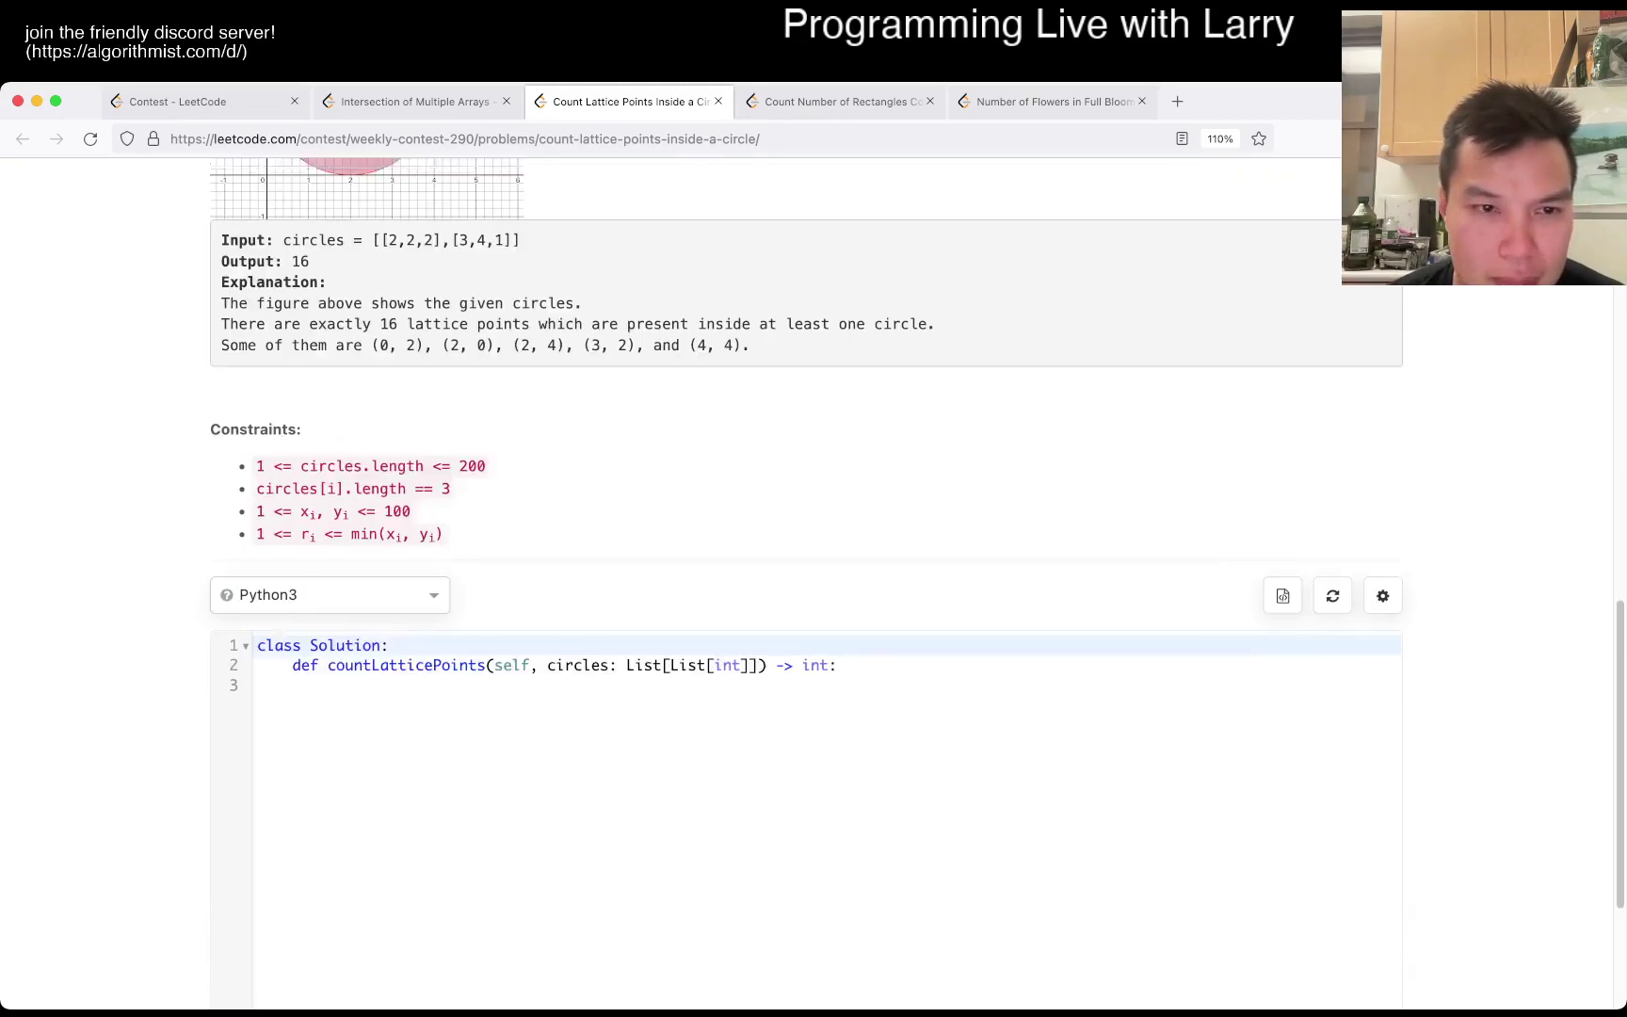
{"action": "scroll", "coordinate": [806, 586], "scroll_direction": "up", "scroll_amount": 10}
{"action": "scroll", "coordinate": [806, 585], "scroll_direction": "up", "scroll_amount": 5}
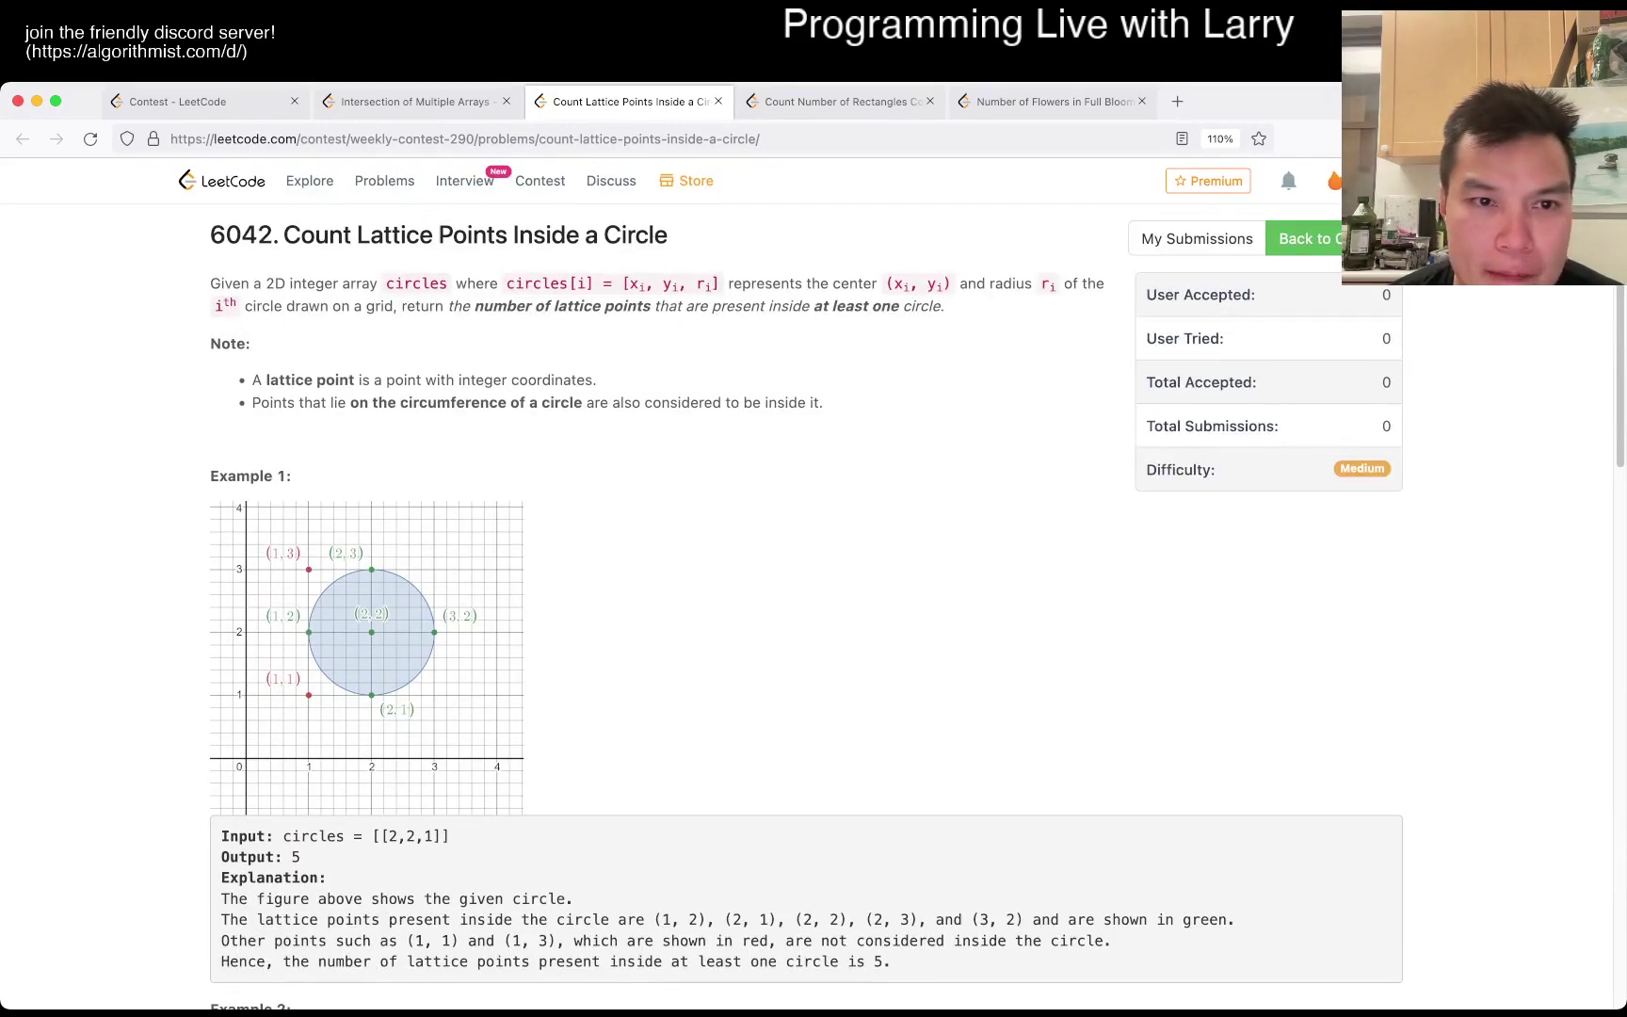
{"action": "double_click", "coordinate": [318, 401]}
{"action": "scroll", "coordinate": [806, 584], "scroll_direction": "down", "scroll_amount": 5}
{"action": "scroll", "coordinate": [806, 584], "scroll_direction": "down", "scroll_amount": 3}
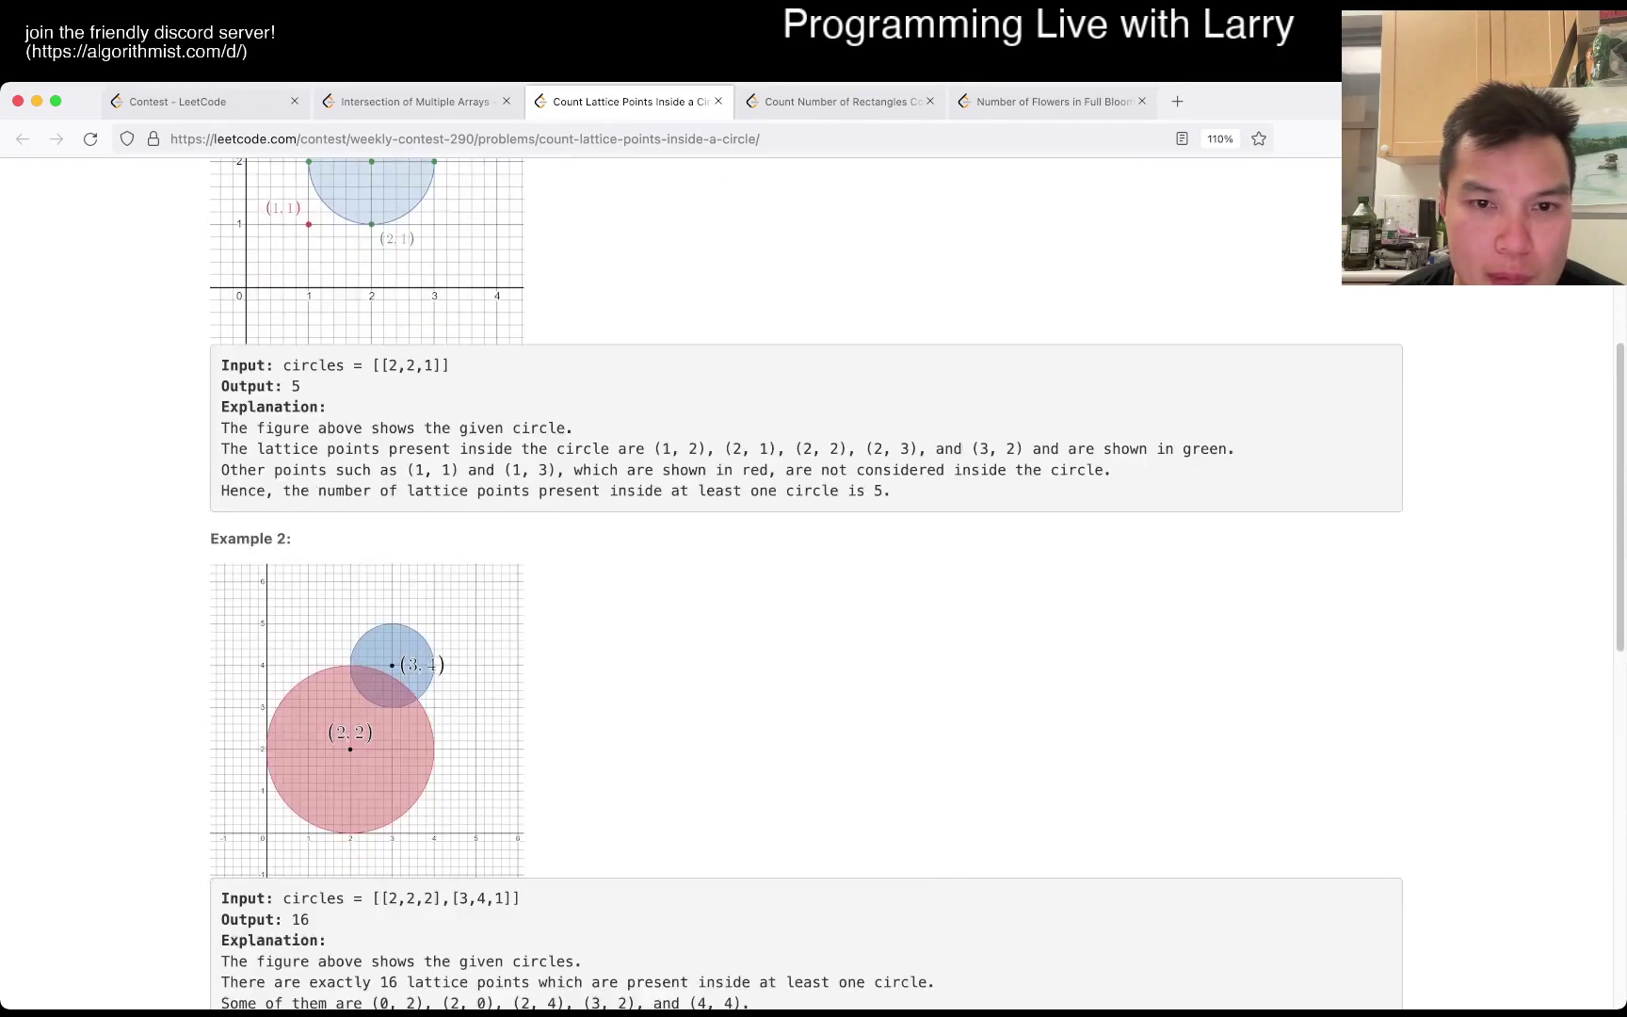
{"action": "scroll", "coordinate": [806, 585], "scroll_direction": "down", "scroll_amount": 5}
{"action": "scroll", "coordinate": [807, 586], "scroll_direction": "down", "scroll_amount": 2}
{"action": "scroll", "coordinate": [807, 585], "scroll_direction": "up", "scroll_amount": 3}
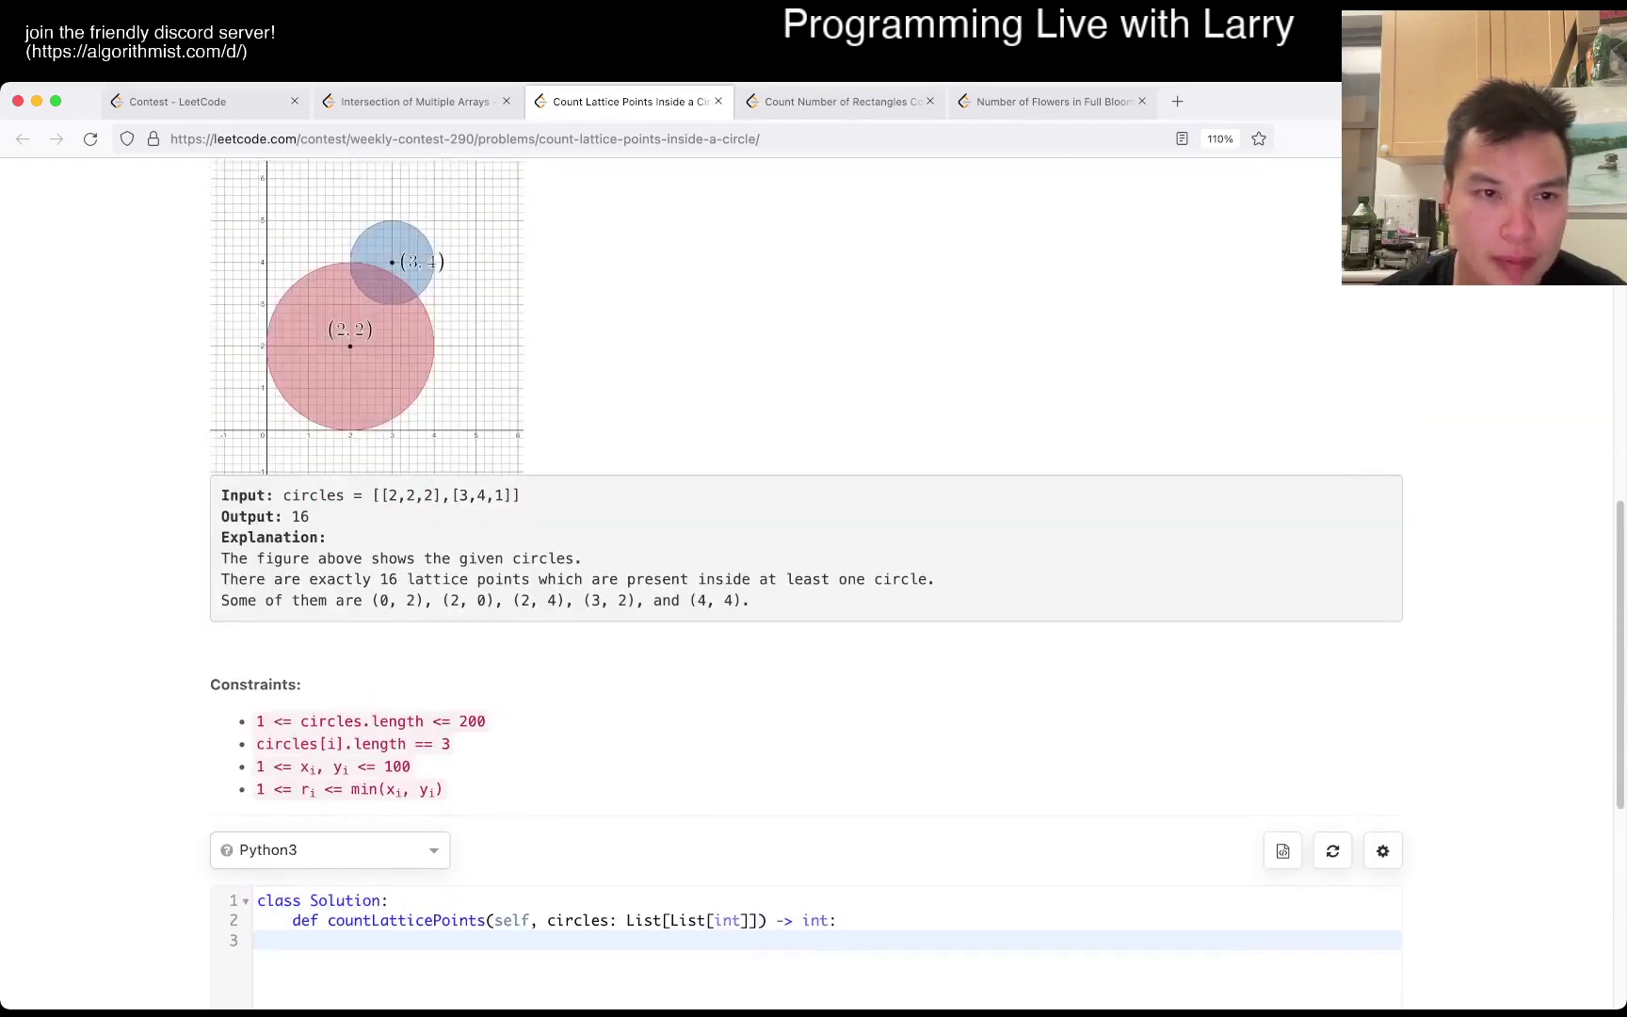
{"action": "scroll", "coordinate": [806, 585], "scroll_direction": "up", "scroll_amount": 3}
{"action": "scroll", "coordinate": [806, 585], "scroll_direction": "down", "scroll_amount": 5}
{"action": "scroll", "coordinate": [807, 585], "scroll_direction": "down", "scroll_amount": 1}
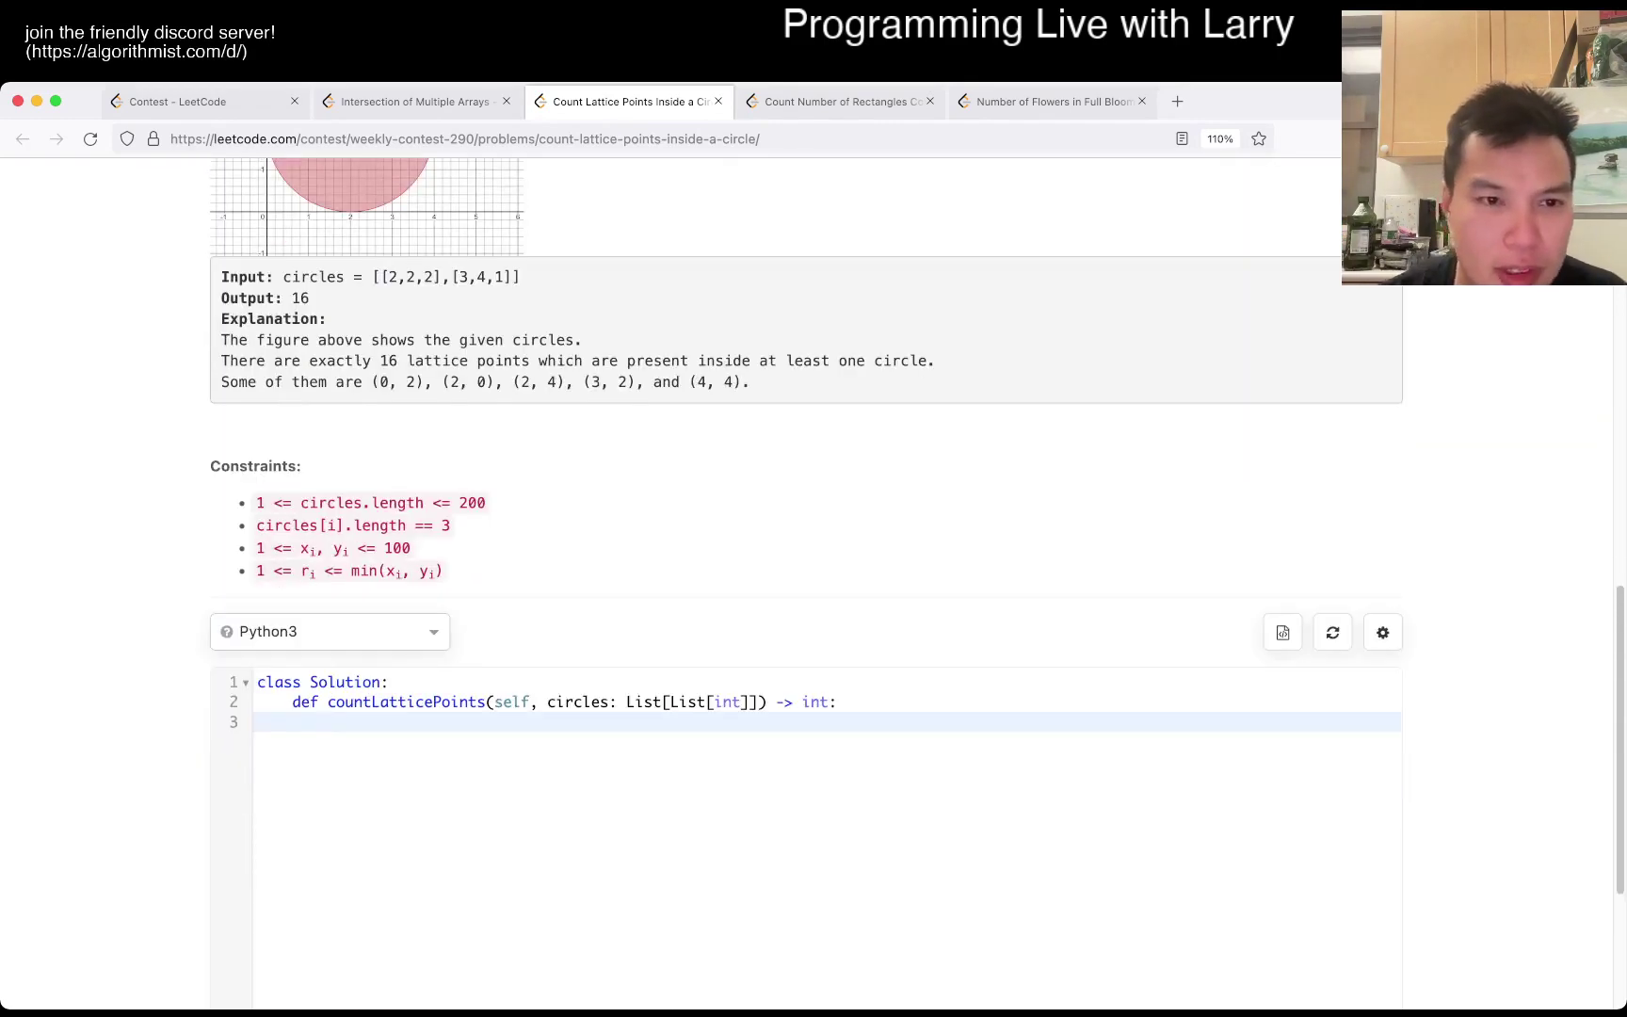
{"action": "scroll", "coordinate": [806, 585], "scroll_direction": "up", "scroll_amount": 5}
{"action": "scroll", "coordinate": [806, 585], "scroll_direction": "up", "scroll_amount": 2}
{"action": "scroll", "coordinate": [806, 584], "scroll_direction": "down", "scroll_amount": 2}
{"action": "scroll", "coordinate": [805, 586], "scroll_direction": "down", "scroll_amount": 3}
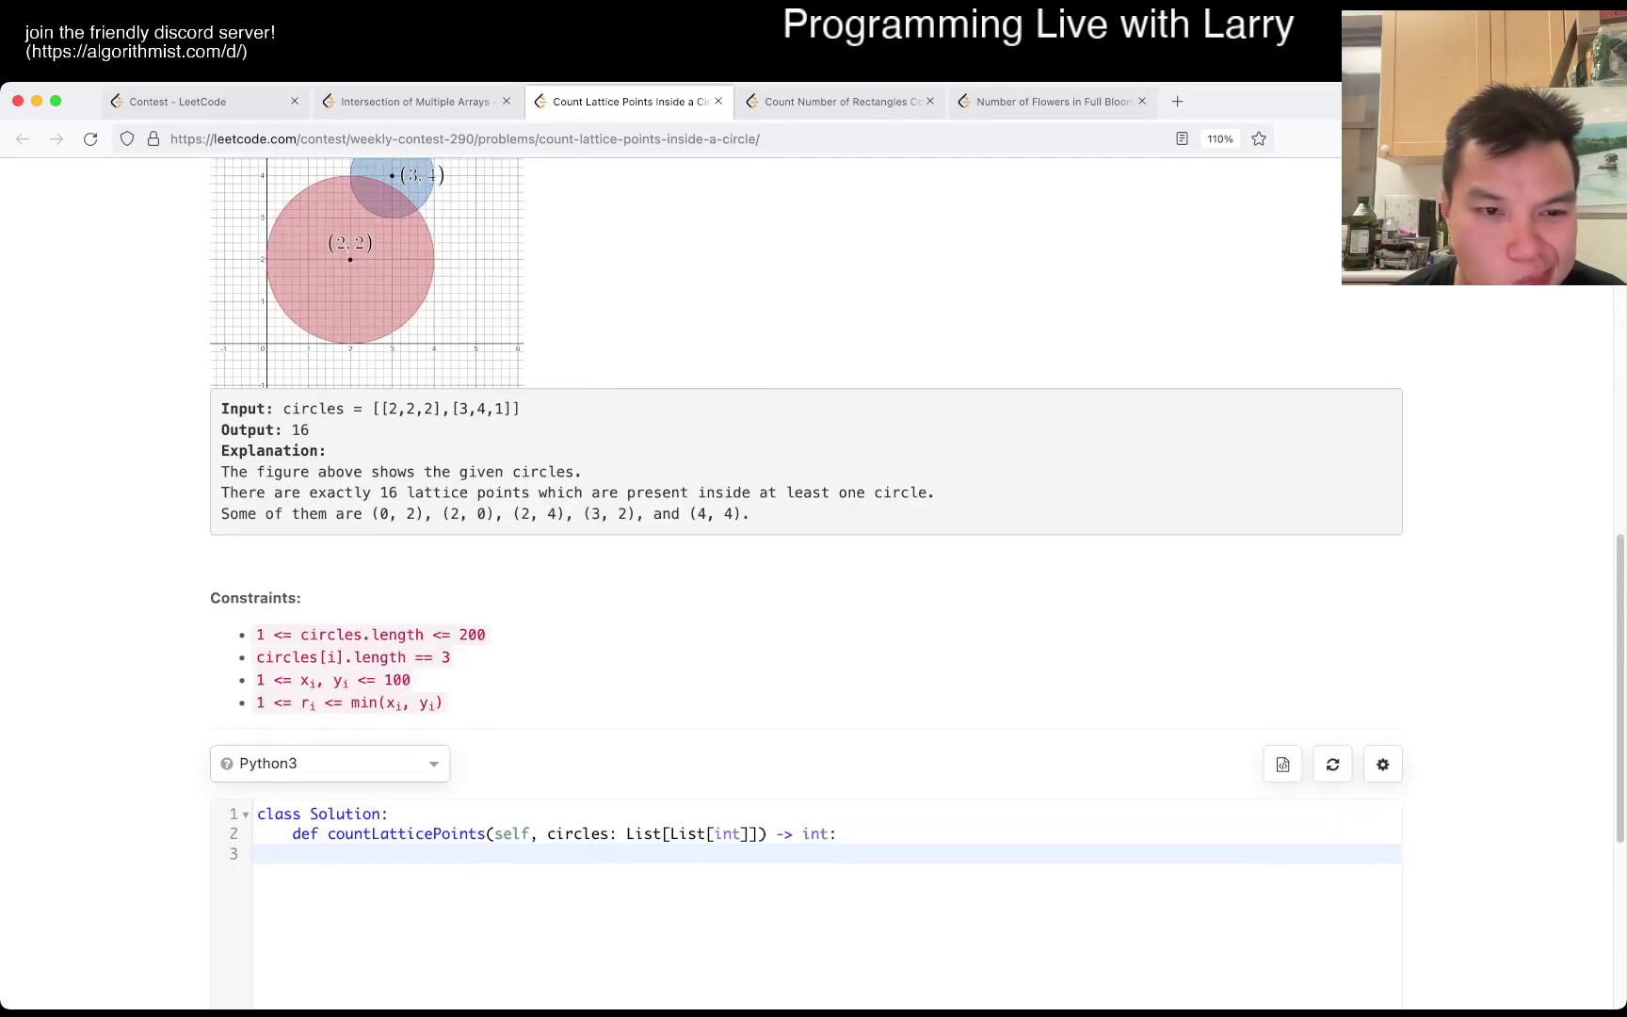
{"action": "scroll", "coordinate": [806, 585], "scroll_direction": "up", "scroll_amount": 1}
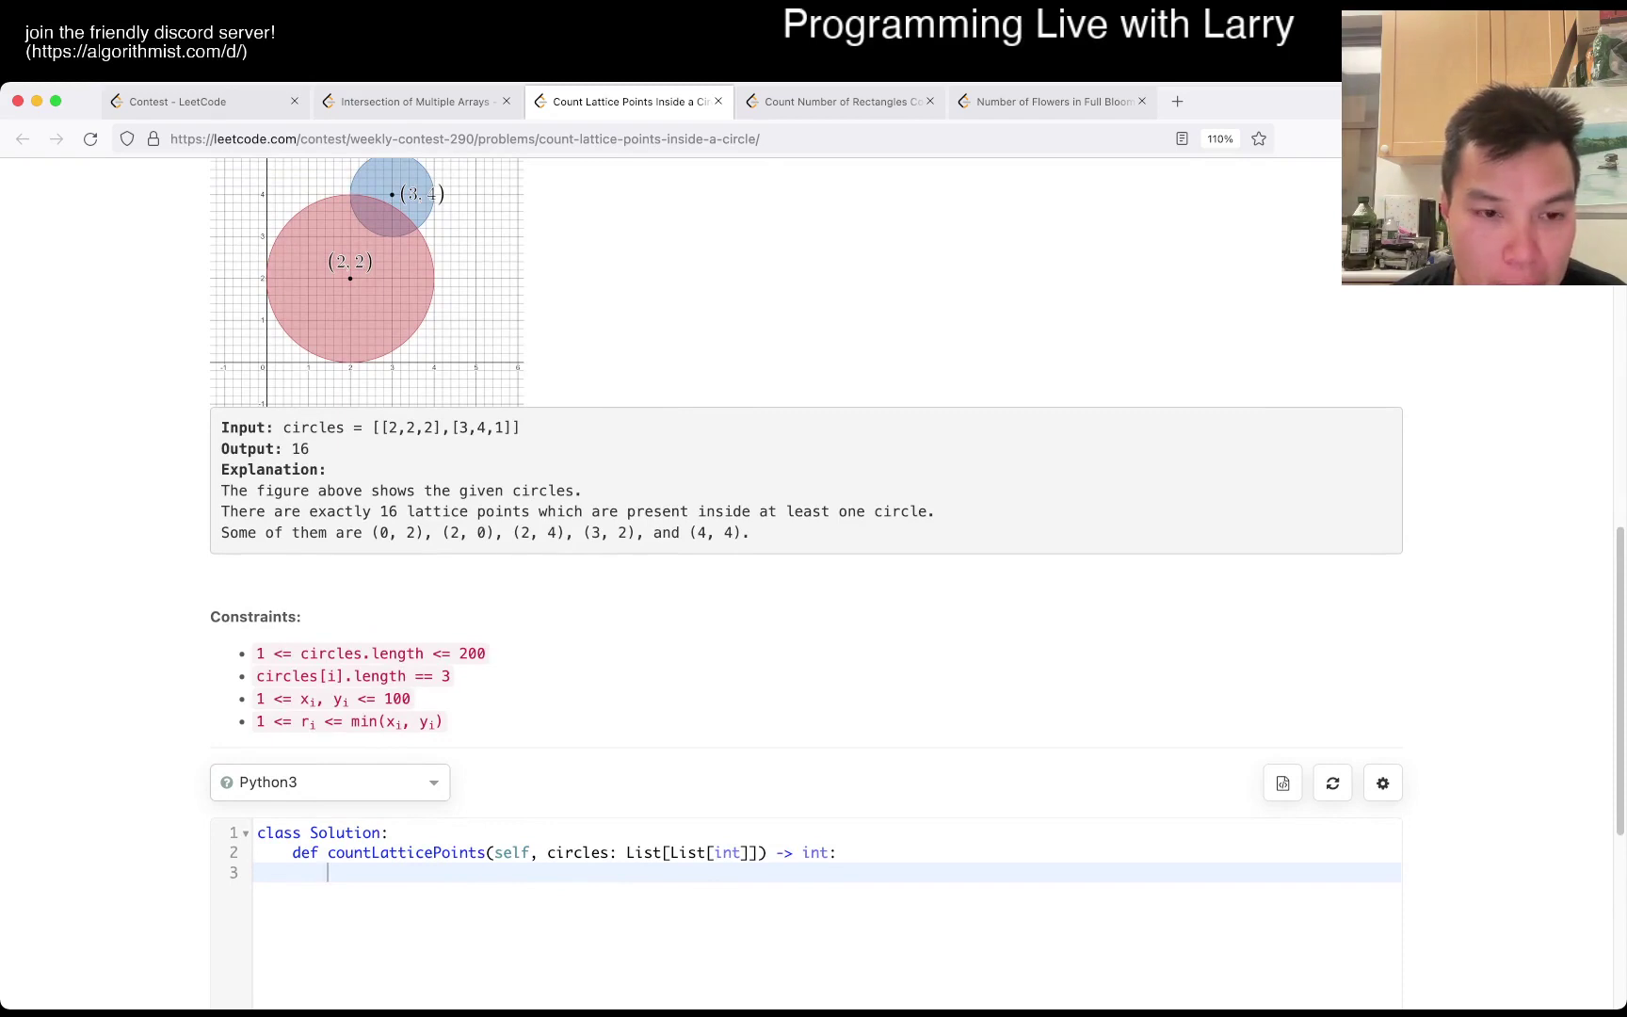
{"action": "left_click_drag", "start_coordinate": [357, 722], "coordinate": [442, 723]}
Add the points counter and finish the x and y loop headers
{"action": "left_click", "coordinate": [510, 722]}
{"action": "scroll", "coordinate": [806, 585], "scroll_direction": "down", "scroll_amount": 3}
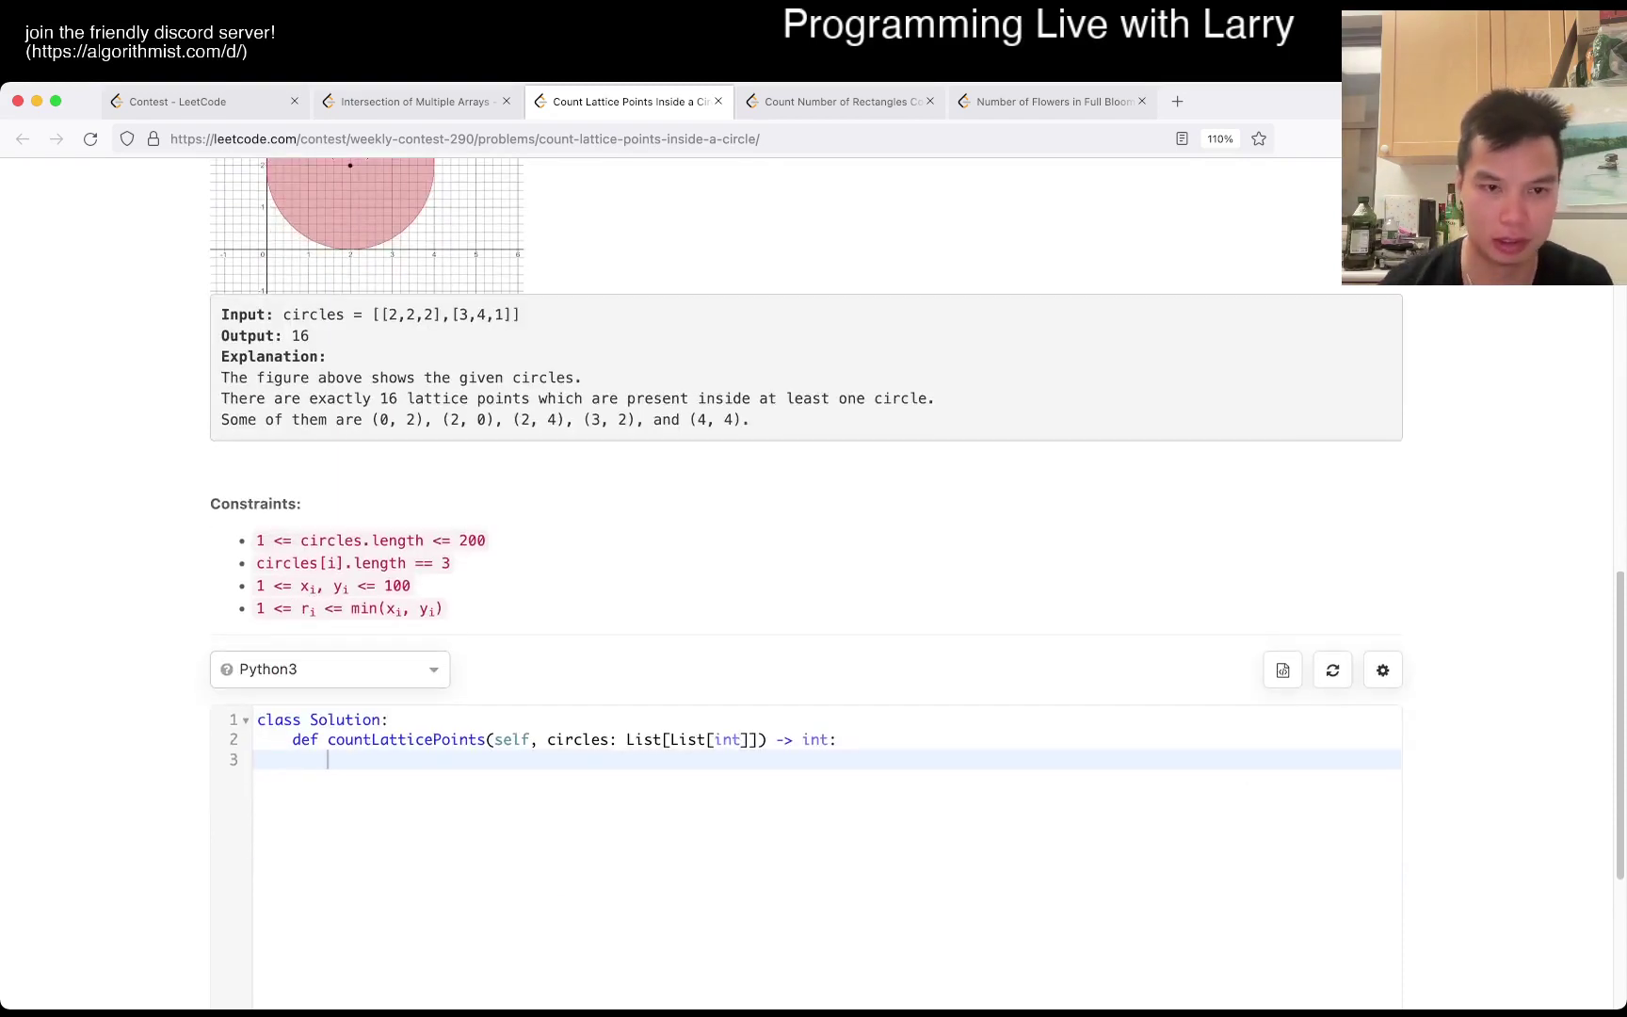
{"action": "type", "text": "for"}
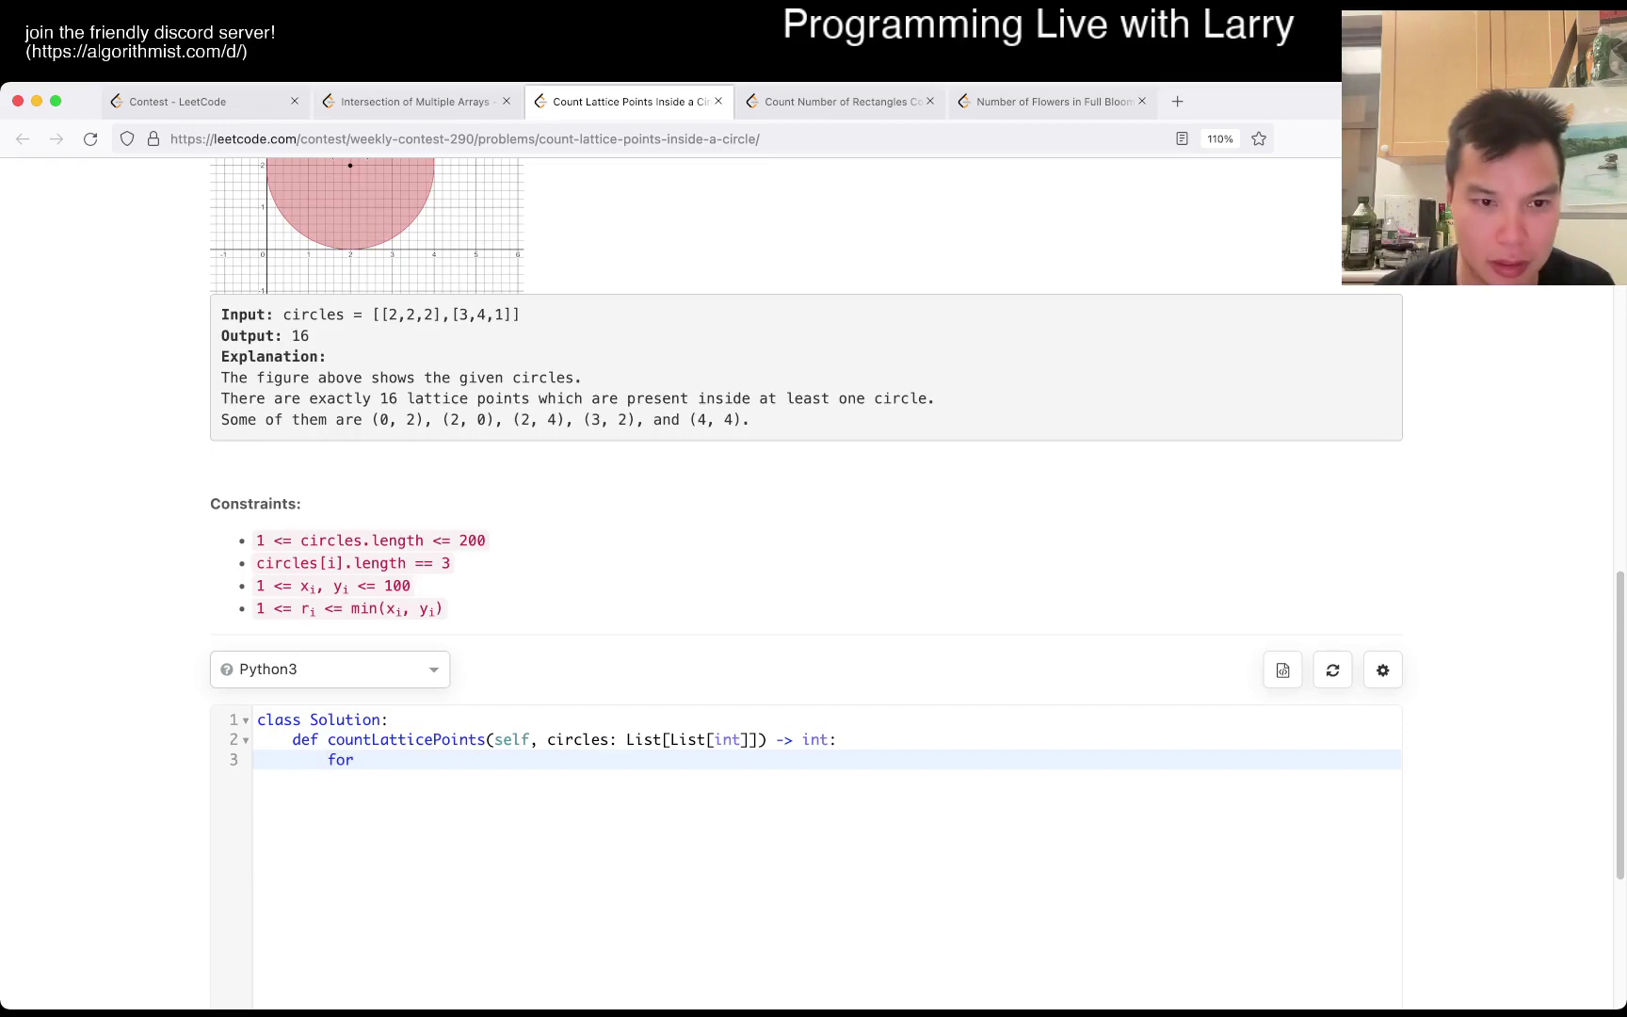
{"action": "key", "text": "Up"}
{"action": "key", "text": "End"}
{"action": "key", "text": "Return"}
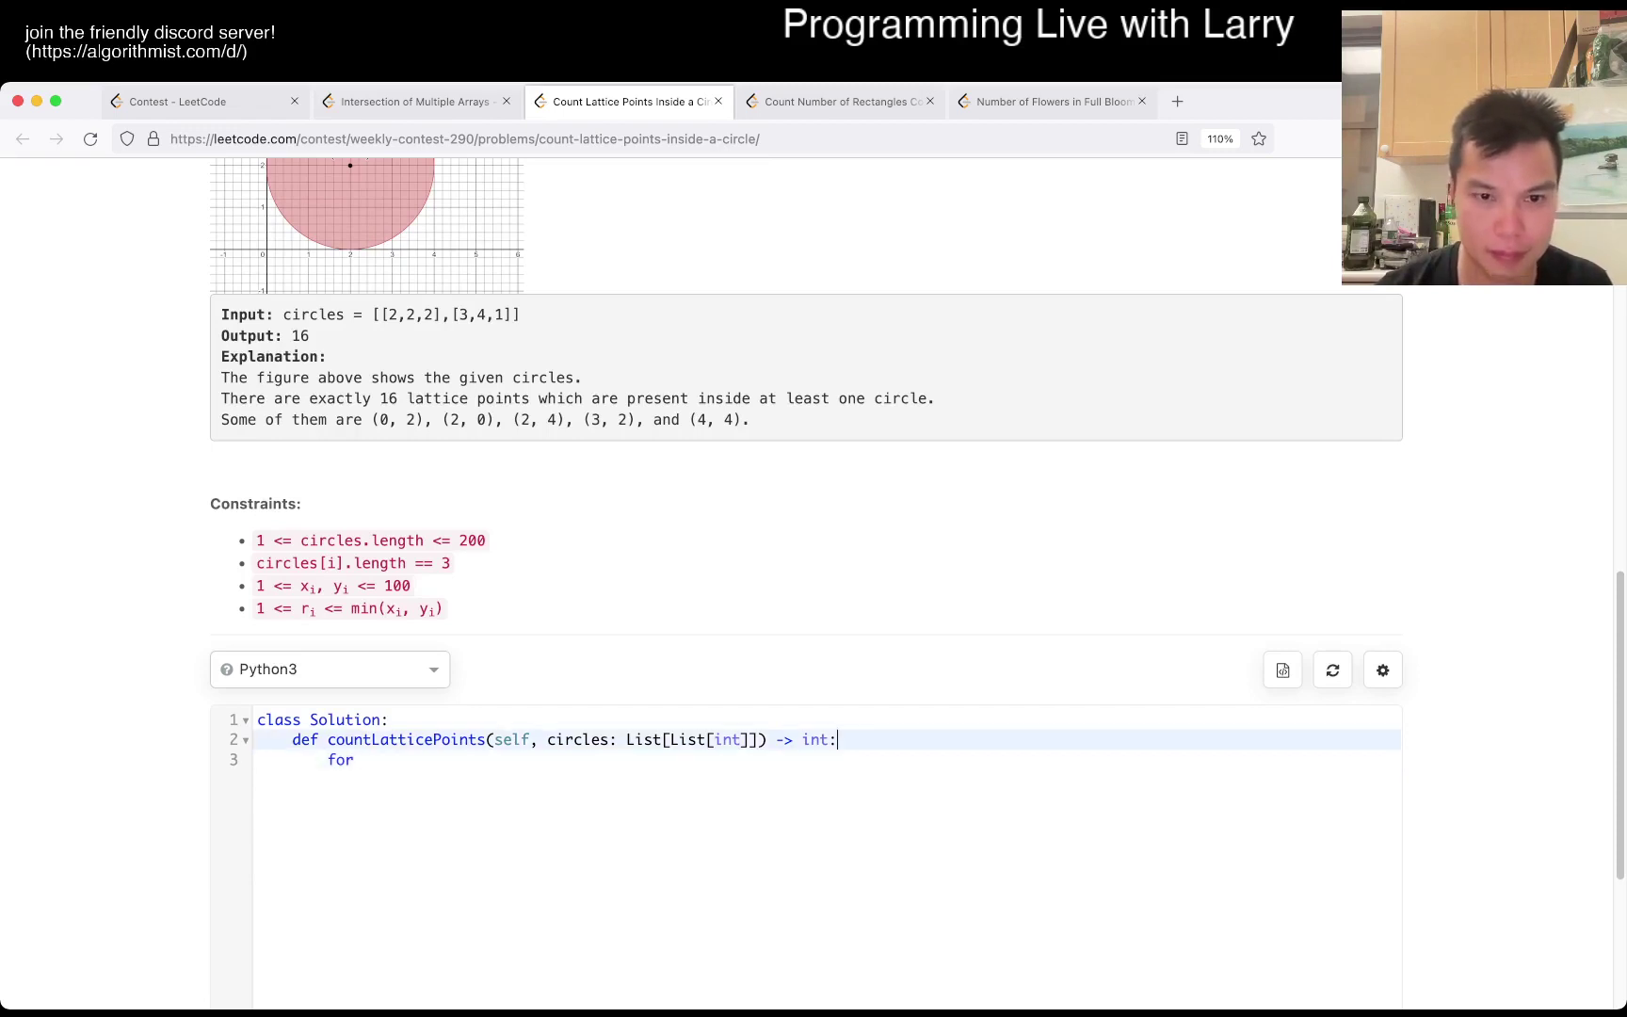
{"action": "type", "text": "points "}
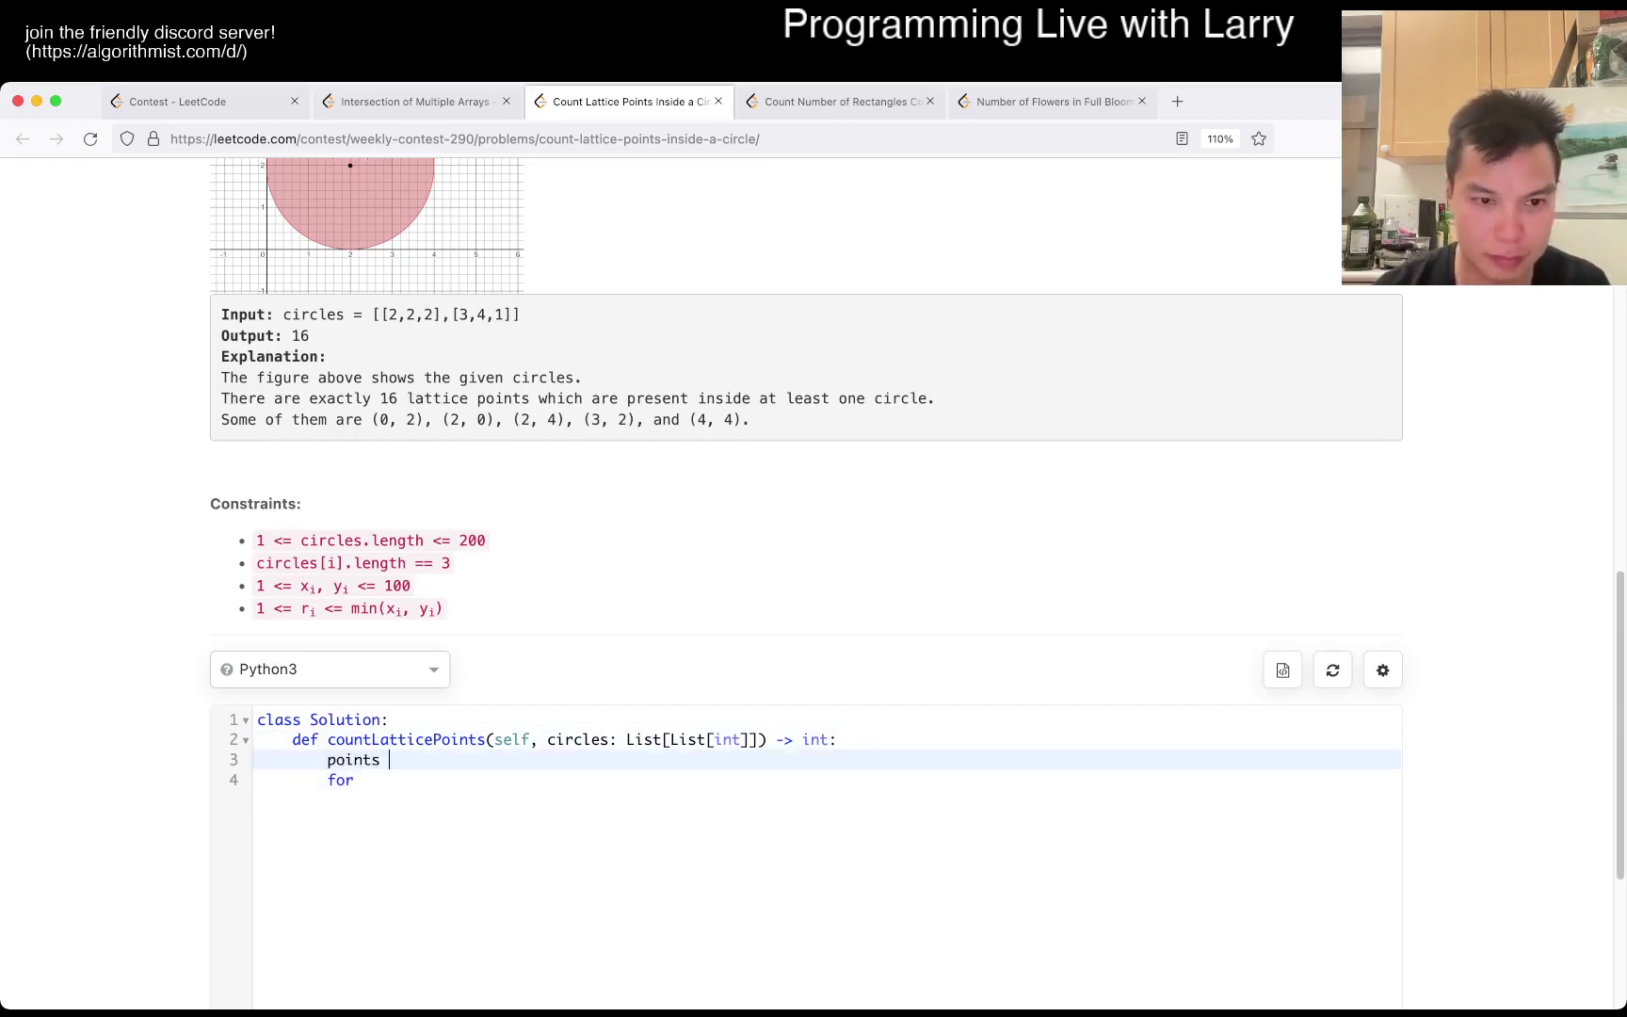
{"action": "type", "text": "= 0"}
{"action": "key", "text": "Return"}
{"action": "key", "text": "Down"}
{"action": "key", "text": "End"}
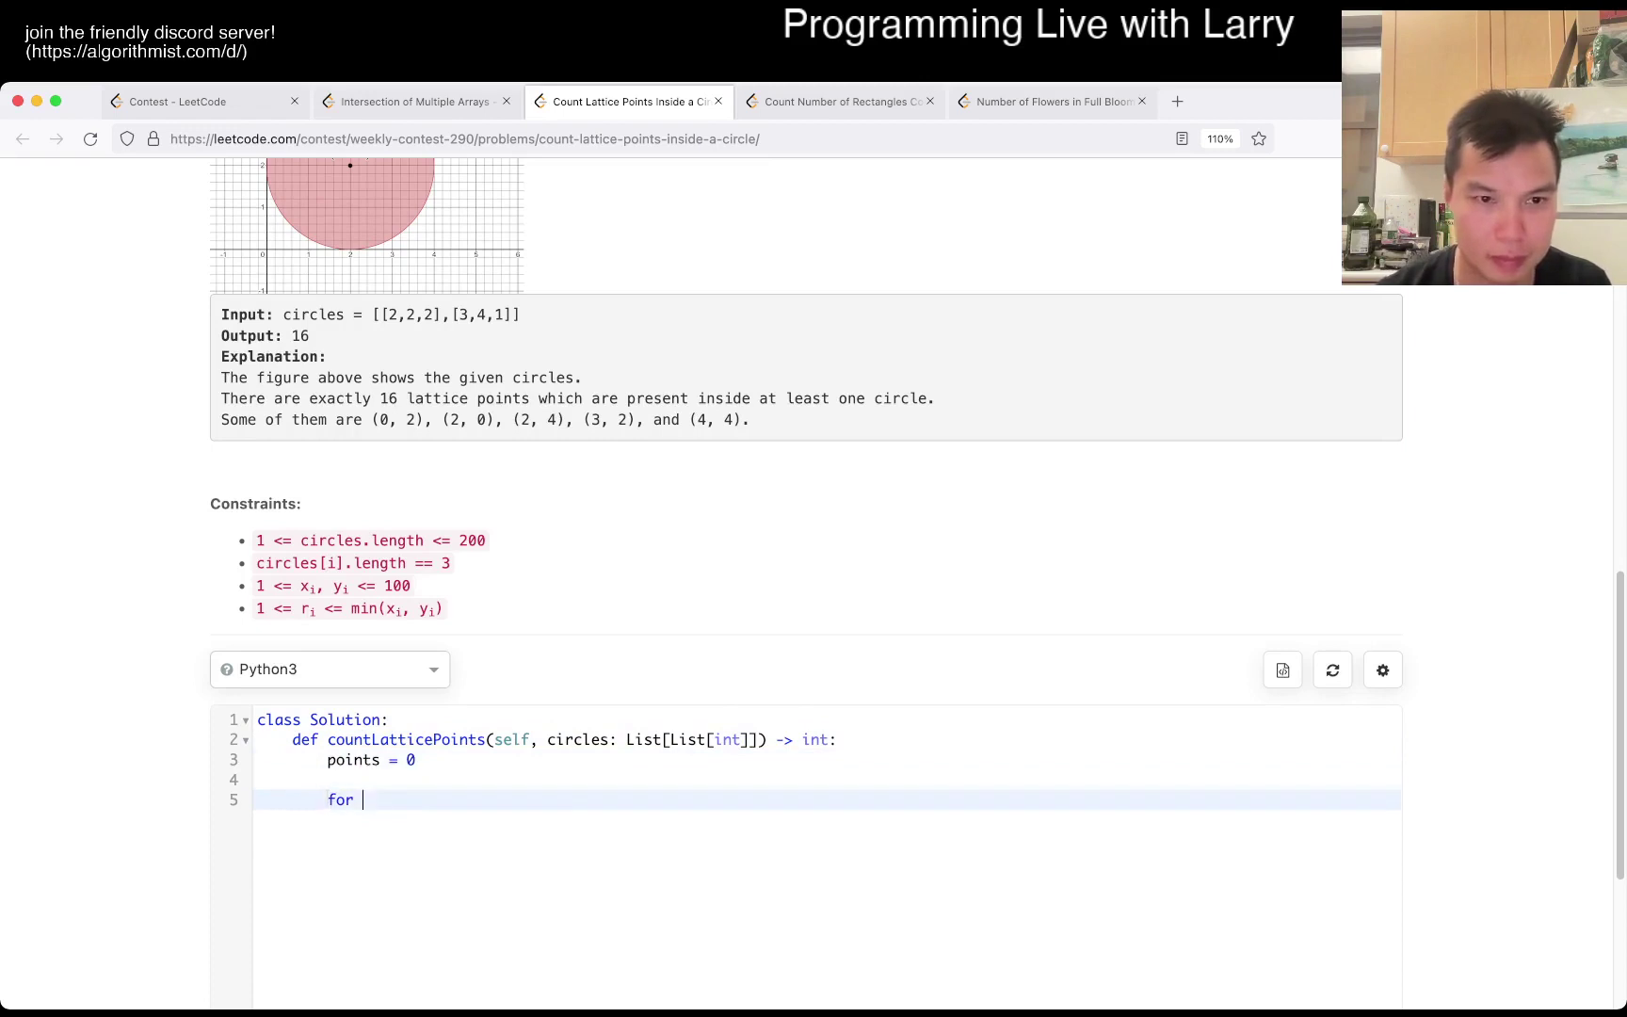
{"action": "type", "text": "x i"}
{"action": "type", "text": "x in"}
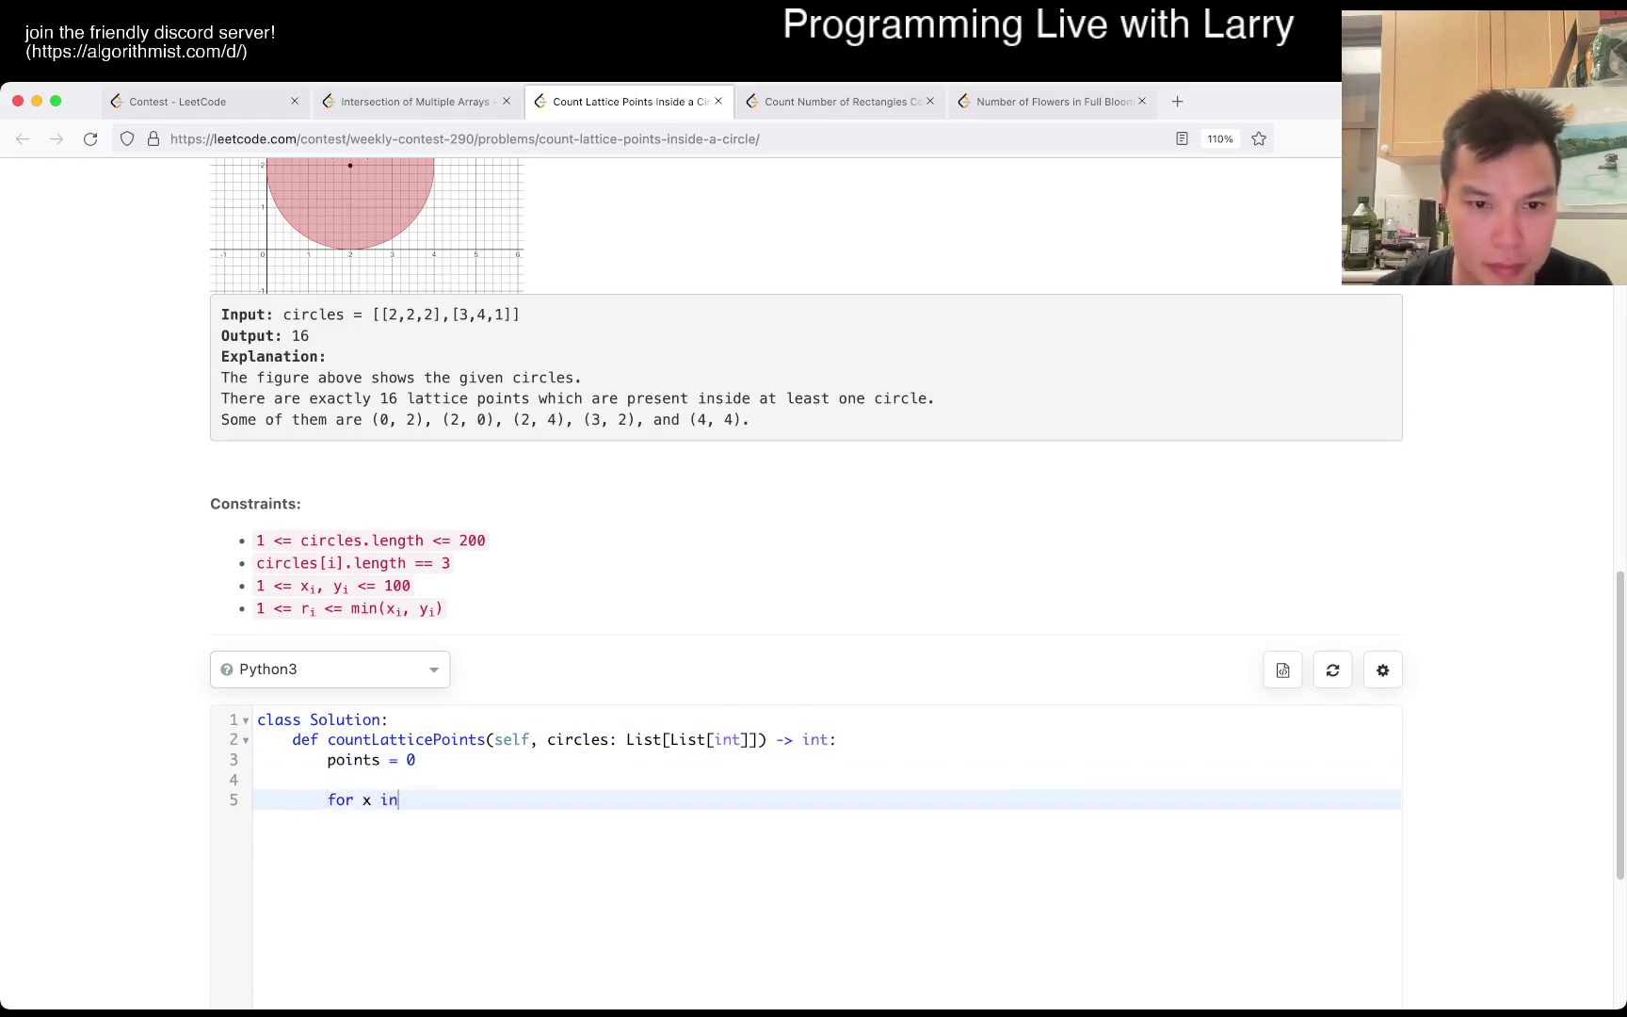
{"action": "type", "text": " range("}
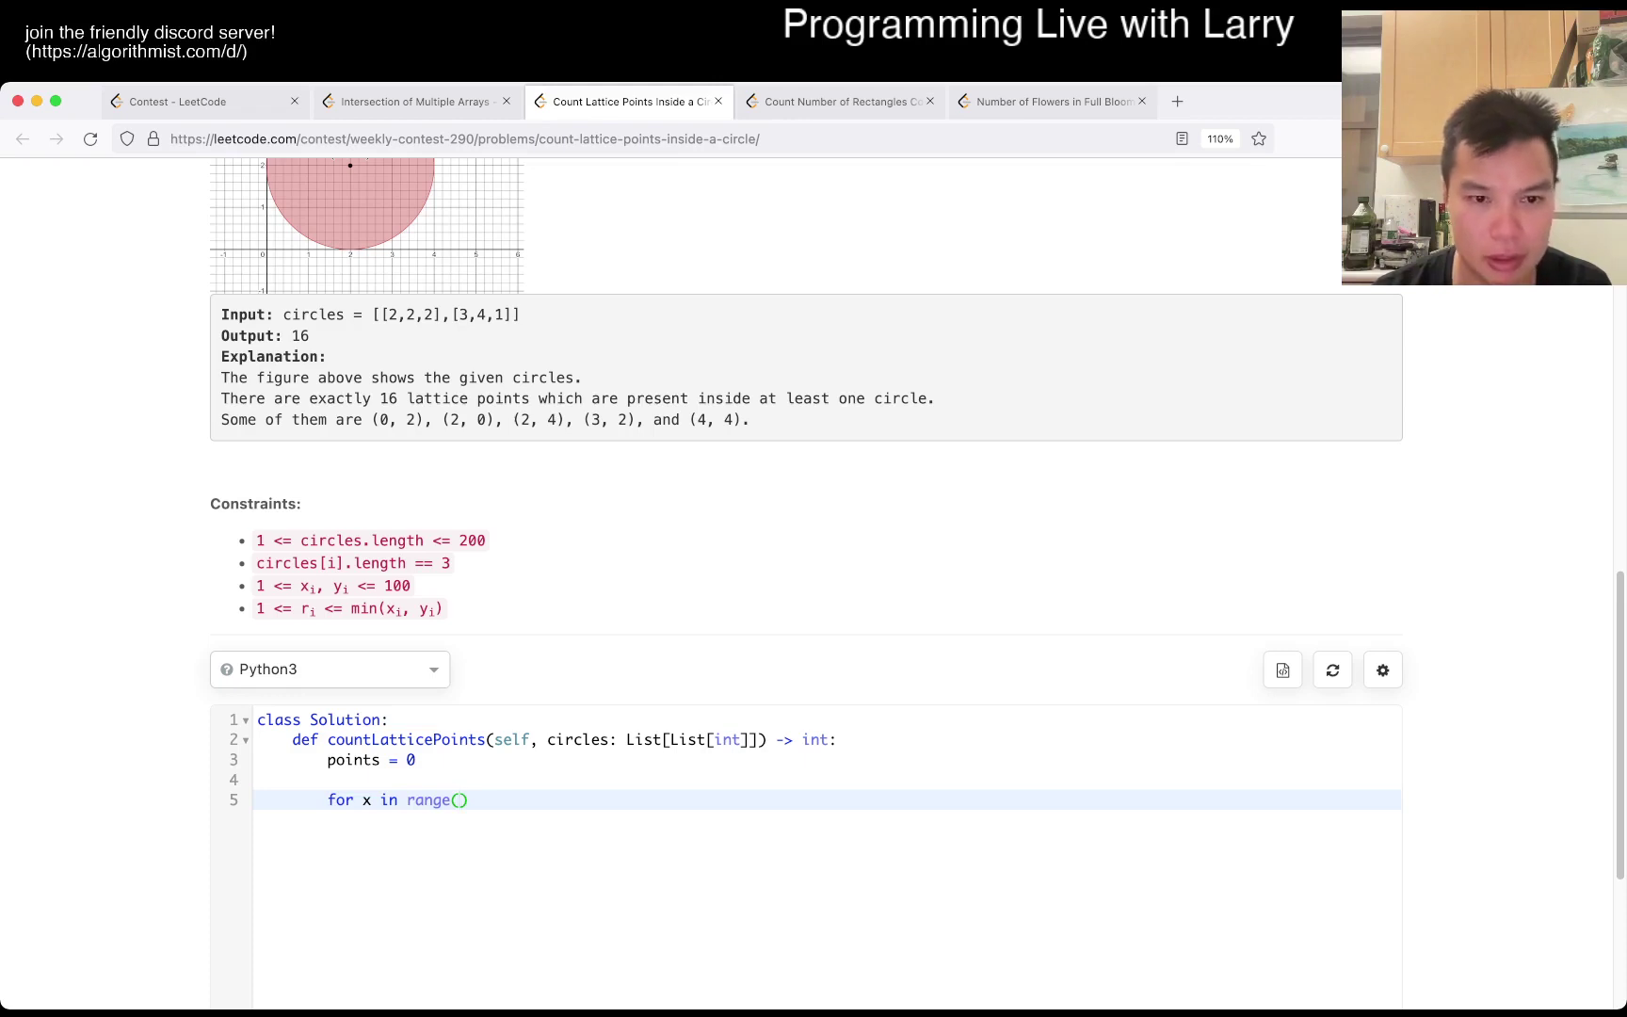
{"action": "type", "text": "200"}
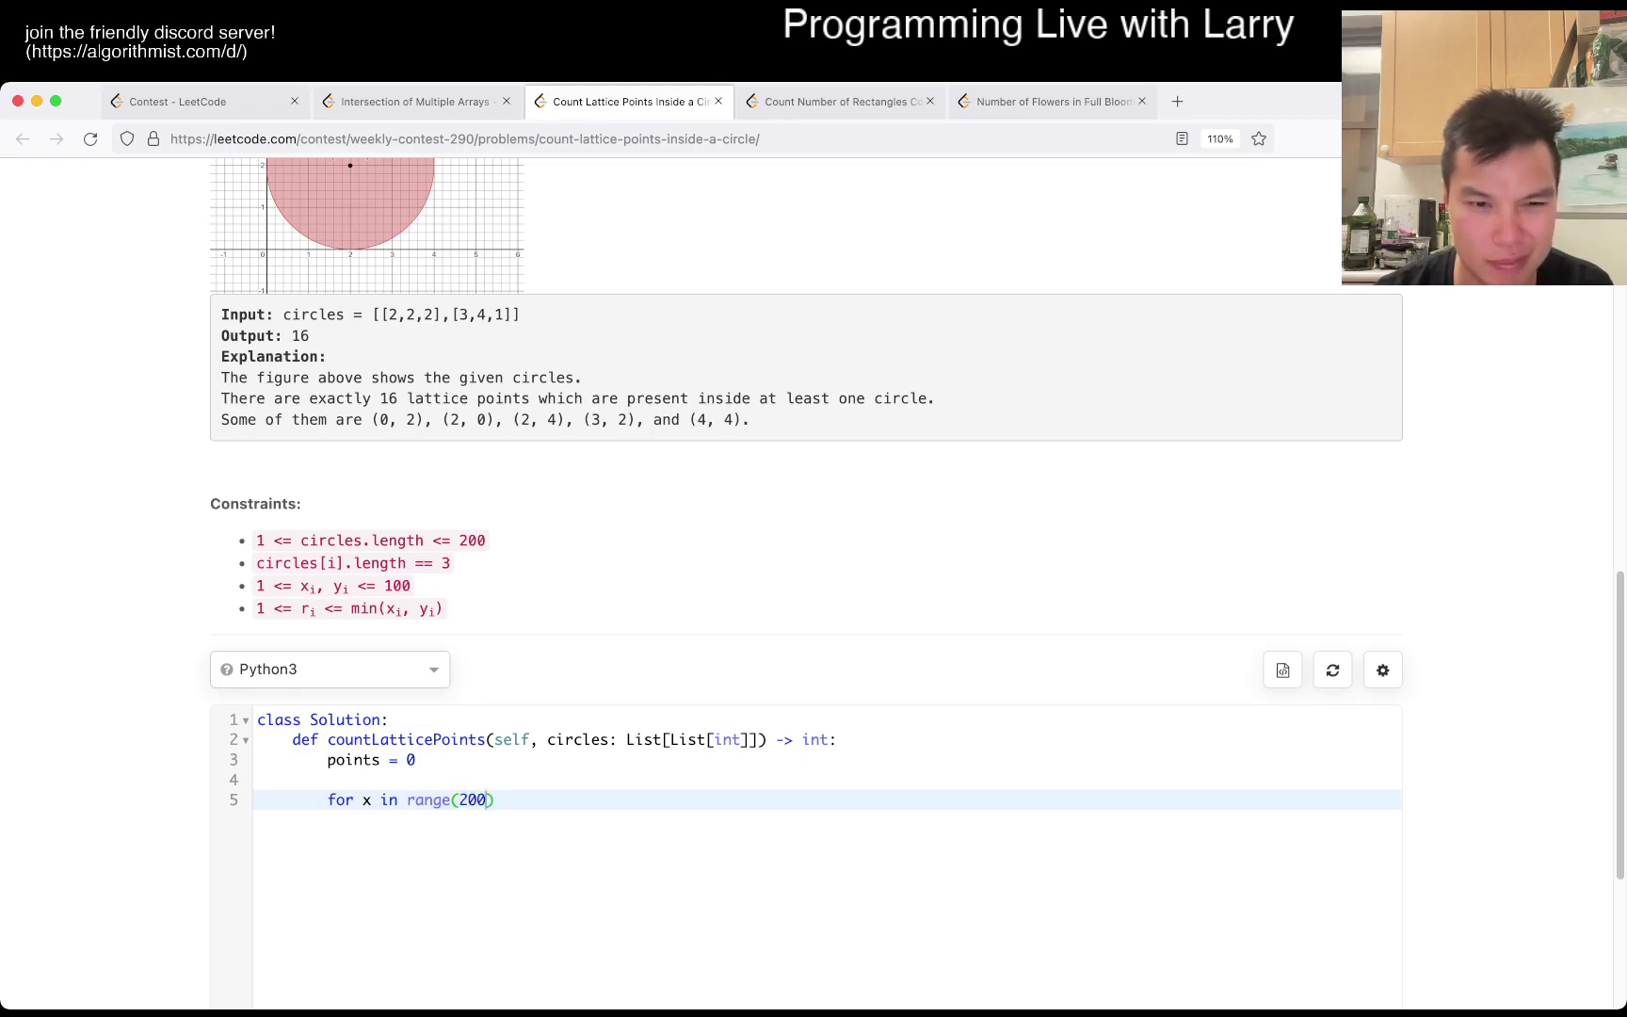
{"action": "type", "text": ":"}
{"action": "key", "text": "Return"}
{"action": "type", "text": "for y in range("}
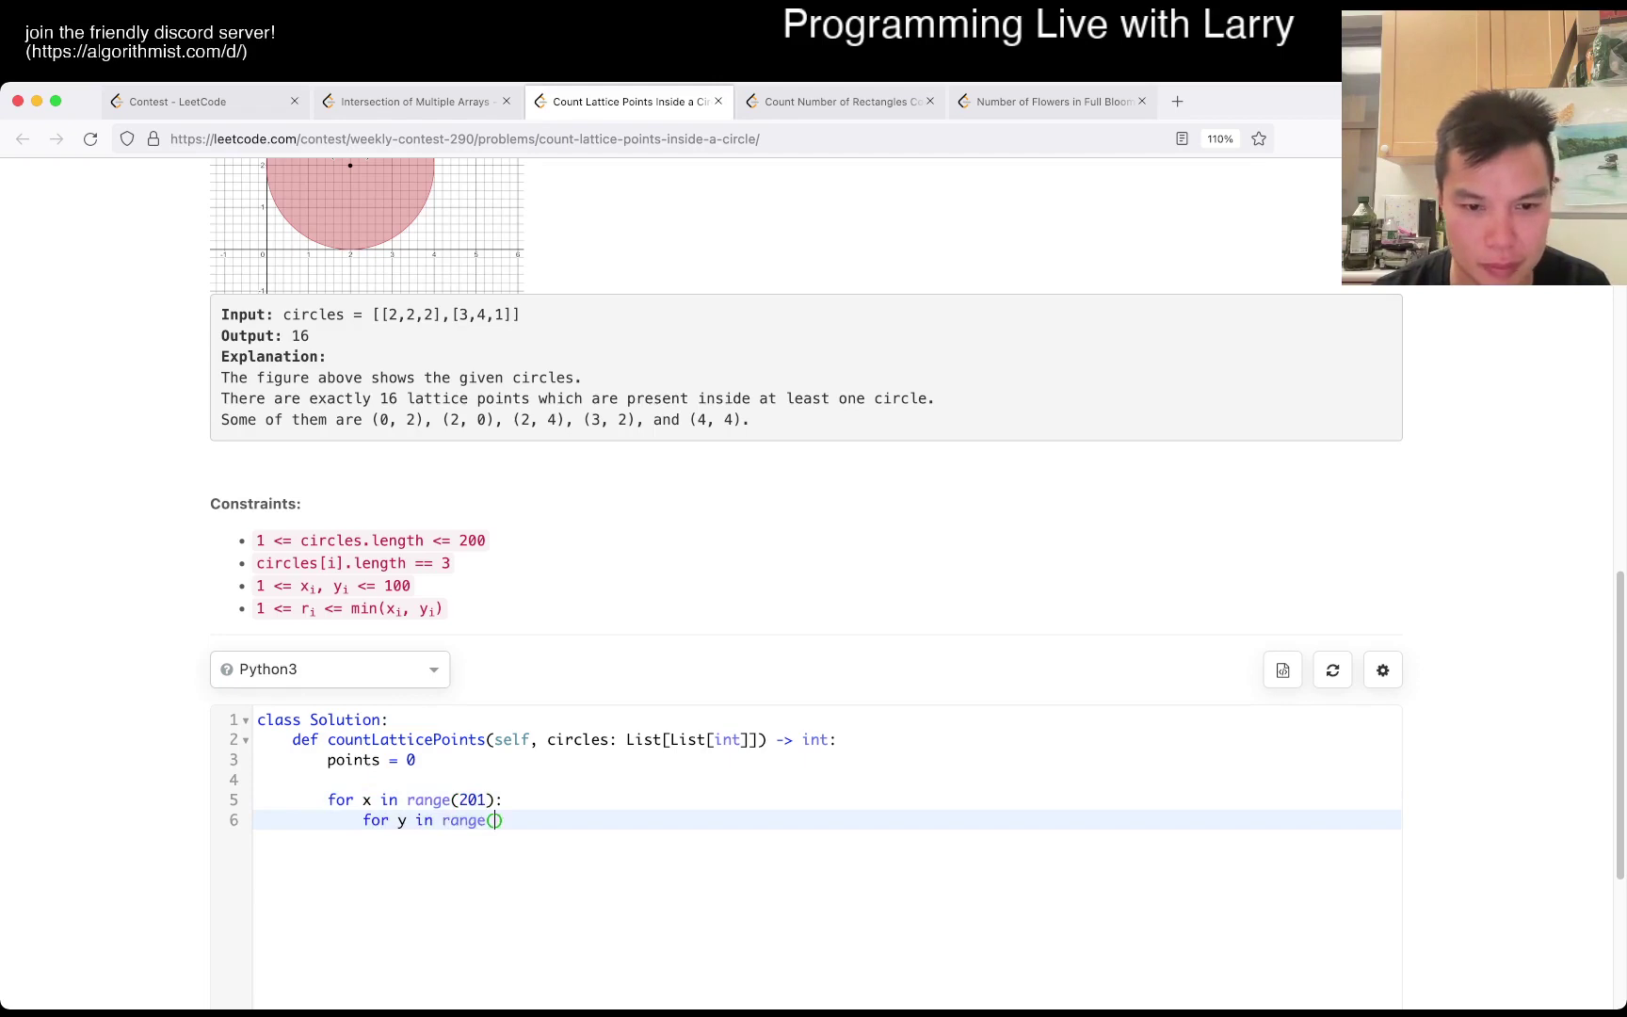
{"action": "type", "text": "201):"}
{"action": "key", "text": "Return"}
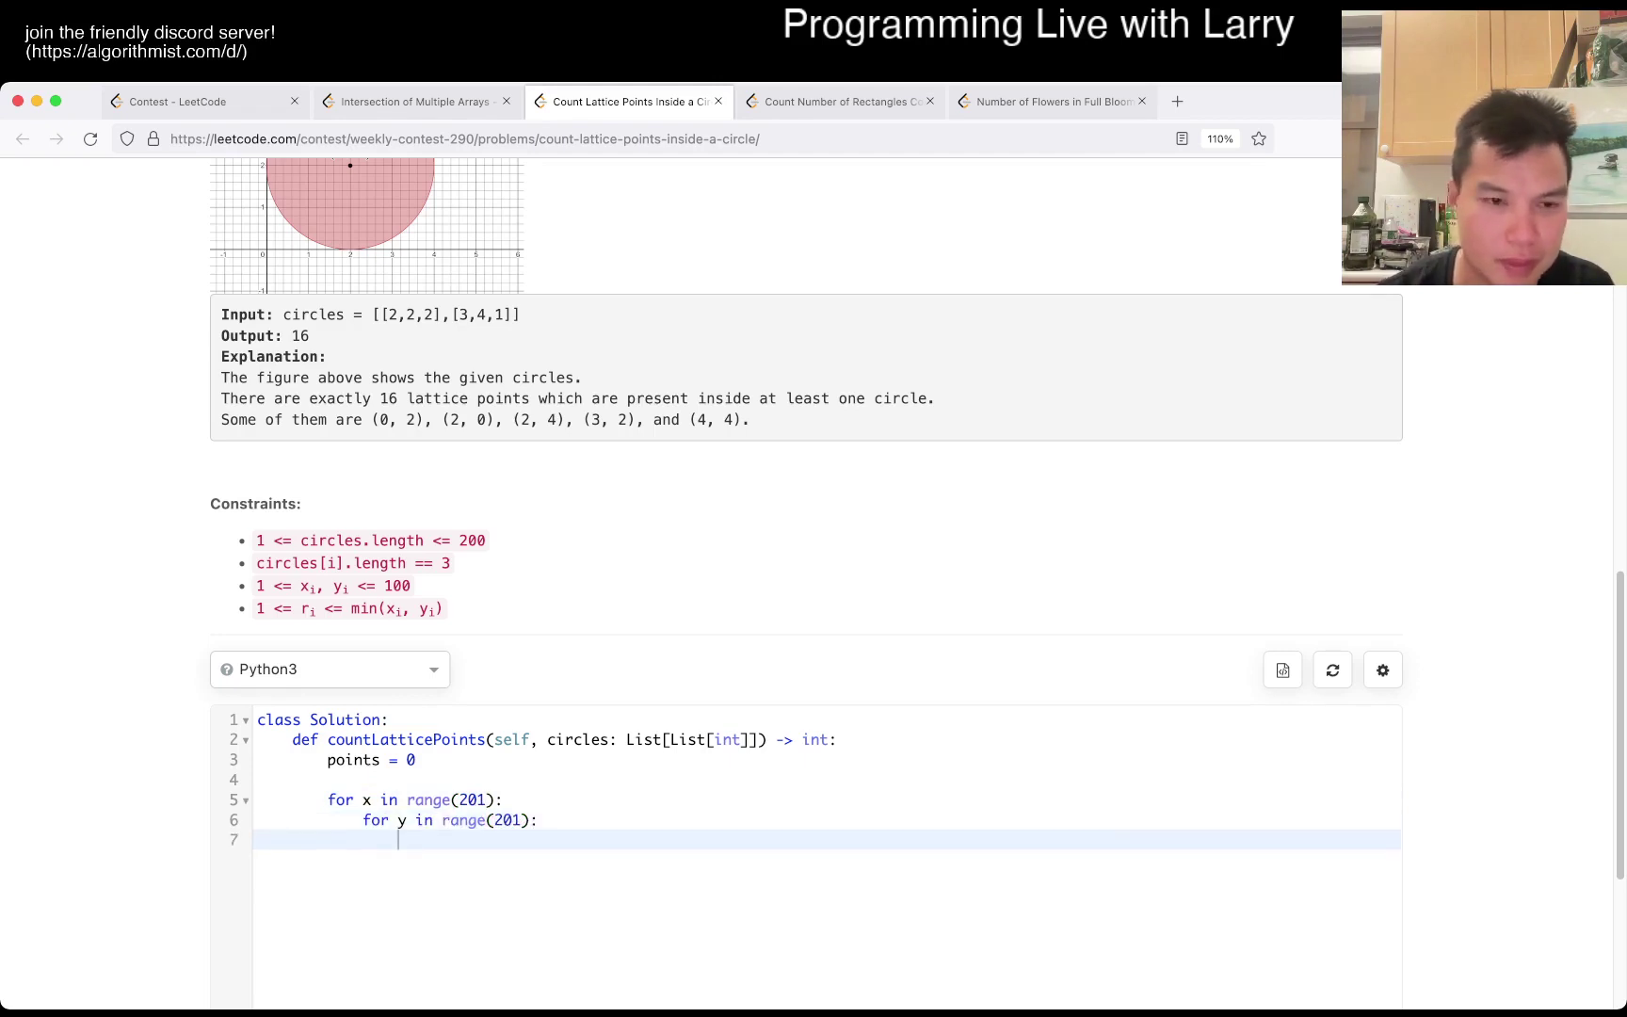
{"action": "scroll", "coordinate": [807, 509], "scroll_direction": "down", "scroll_amount": 1}
{"action": "scroll", "coordinate": [806, 509], "scroll_direction": "down", "scroll_amount": 1}
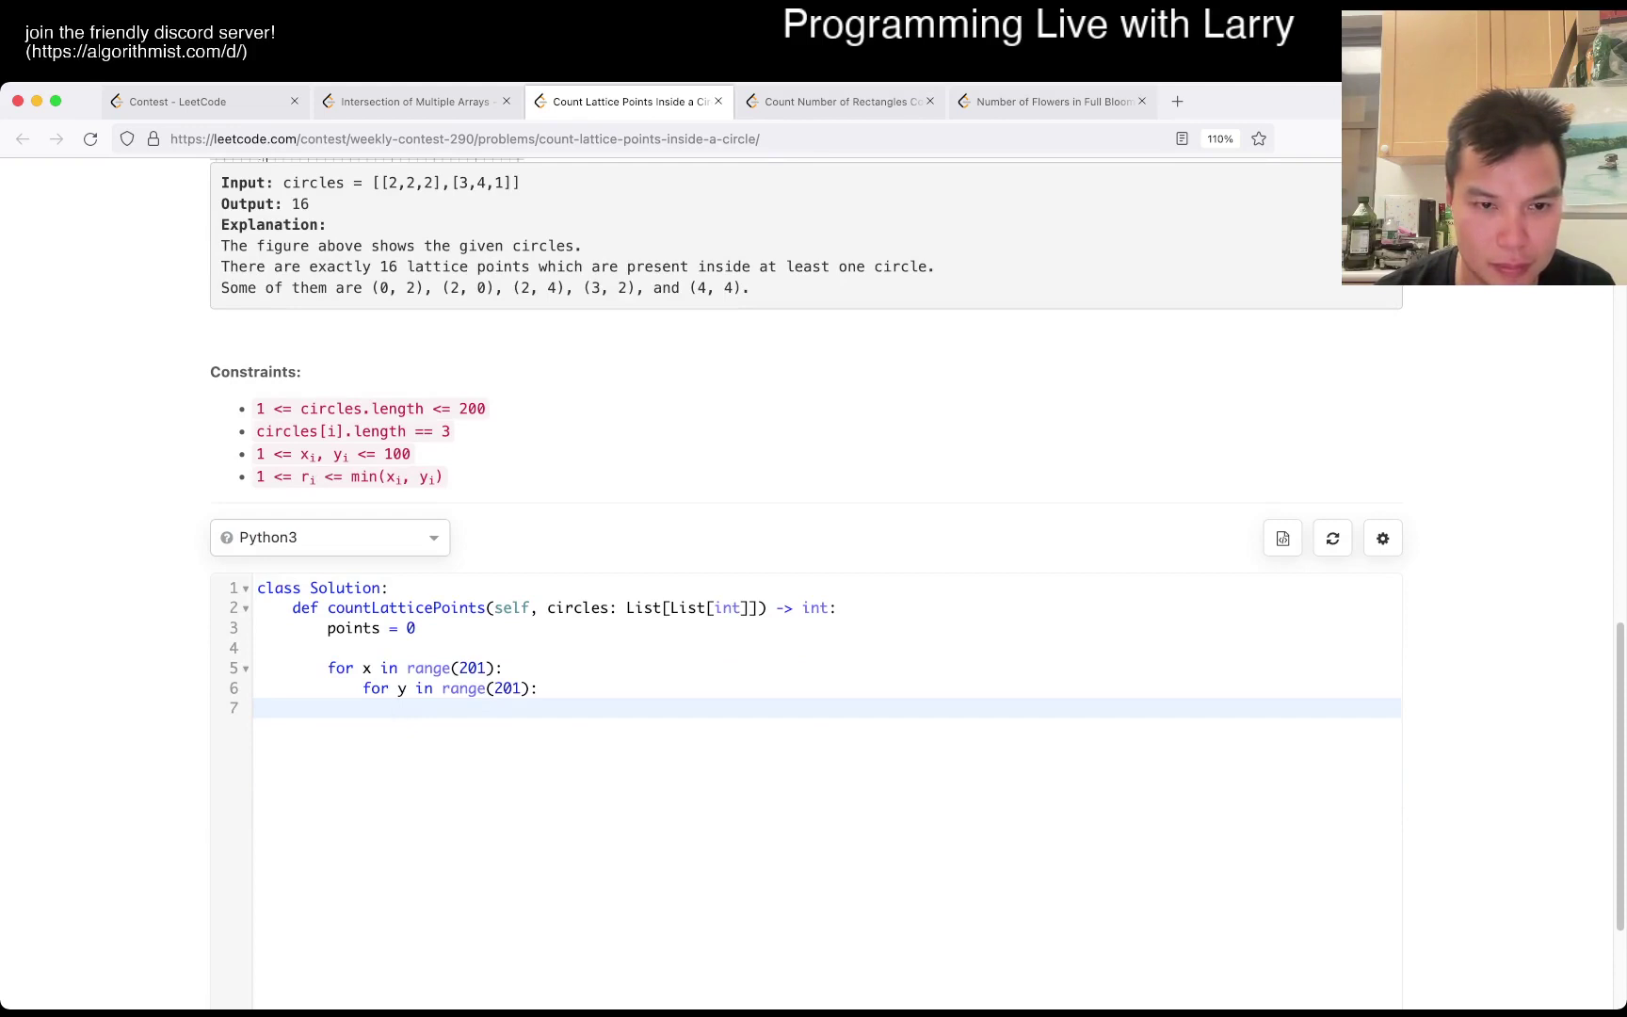
{"action": "type", "text": "for "}
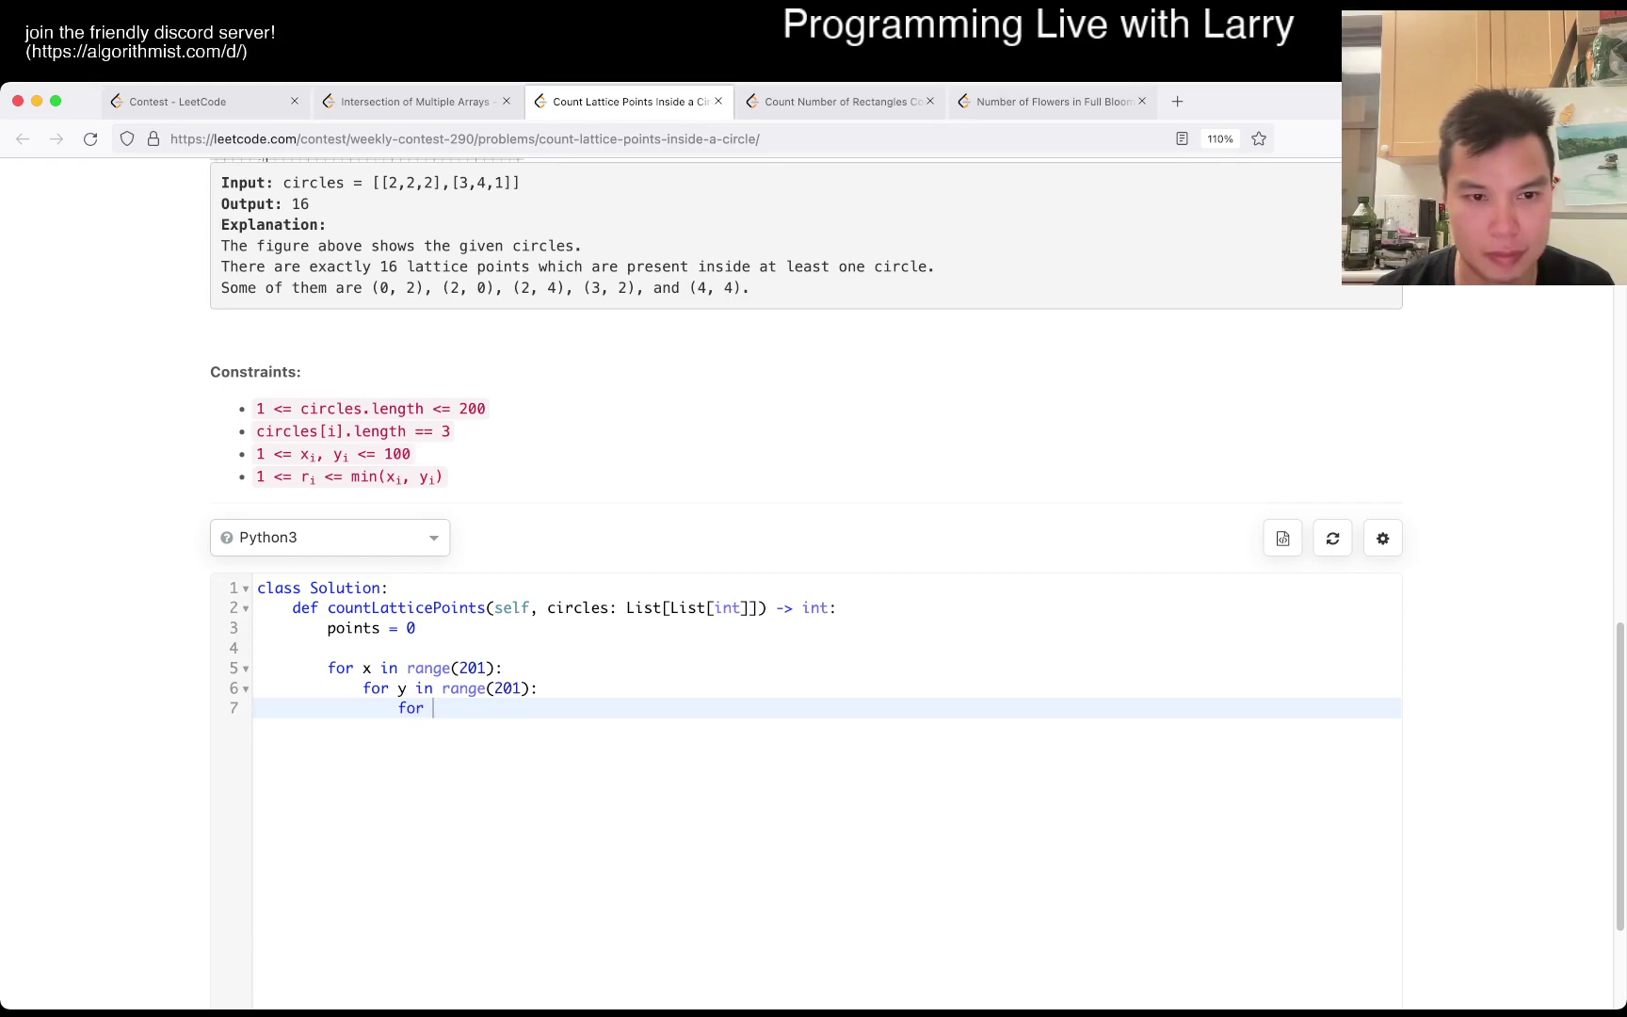
{"action": "type", "text": "cx, "}
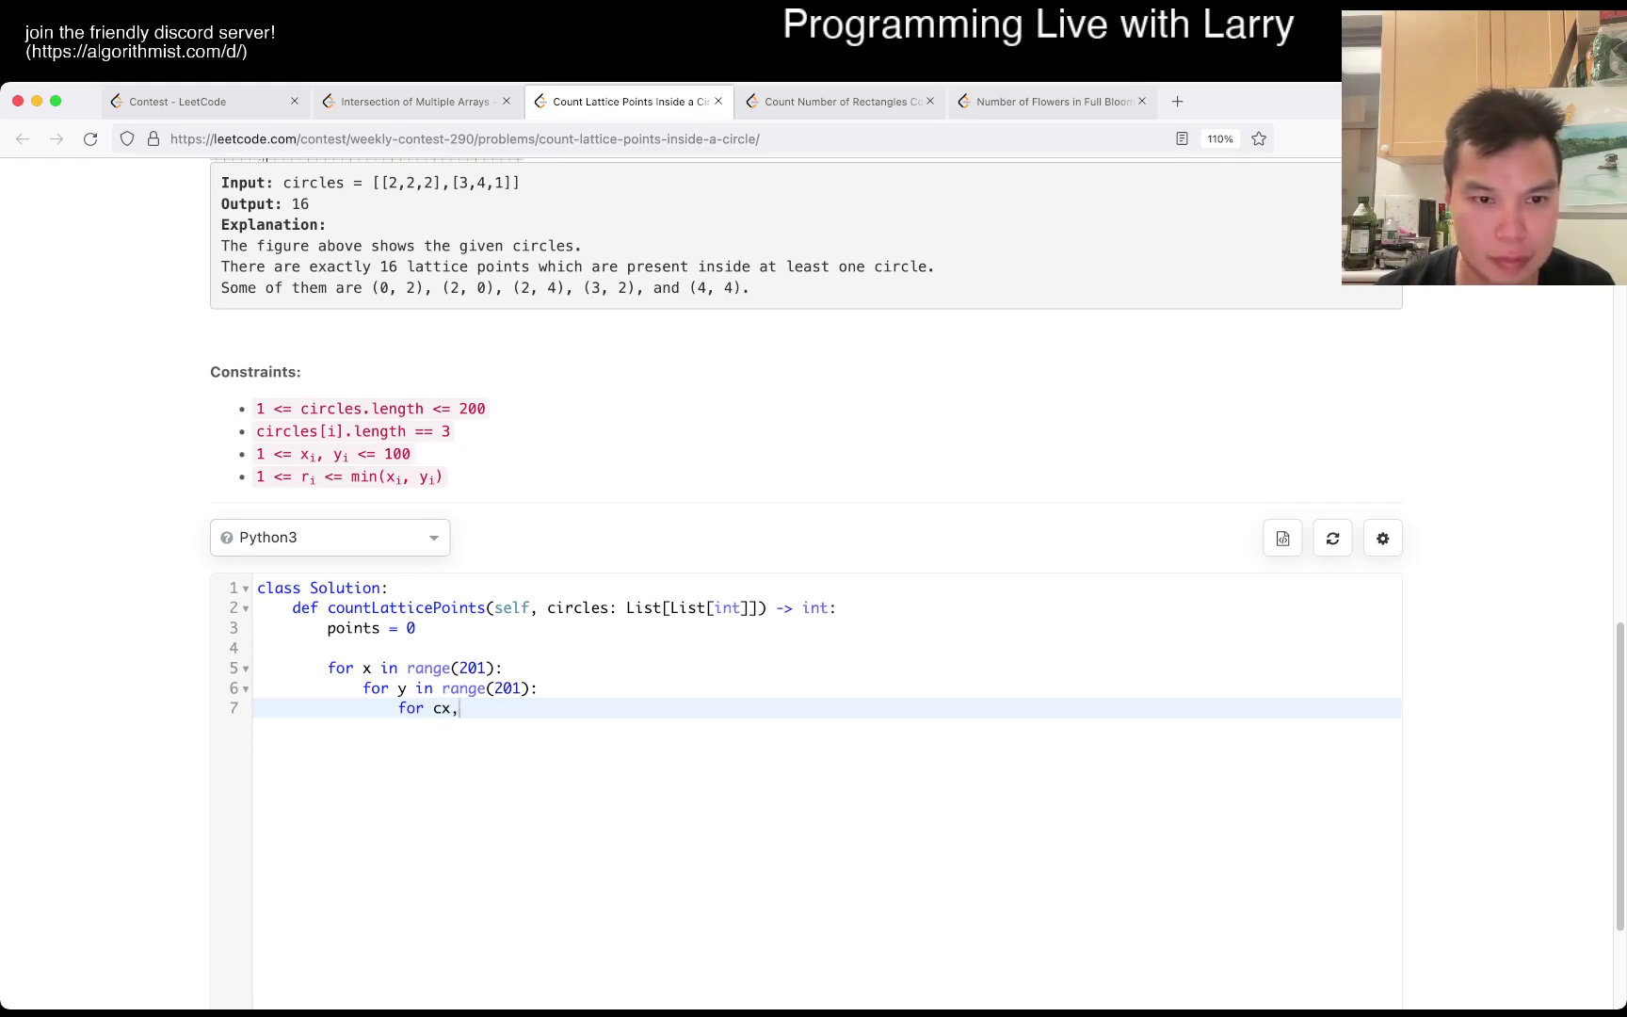
{"action": "type", "text": "cy in"}
Write the loop over circles and its squared-distance inside-circle check
{"action": "key", "text": "BackSpace"}
{"action": "scroll", "coordinate": [805, 586], "scroll_direction": "up", "scroll_amount": 10}
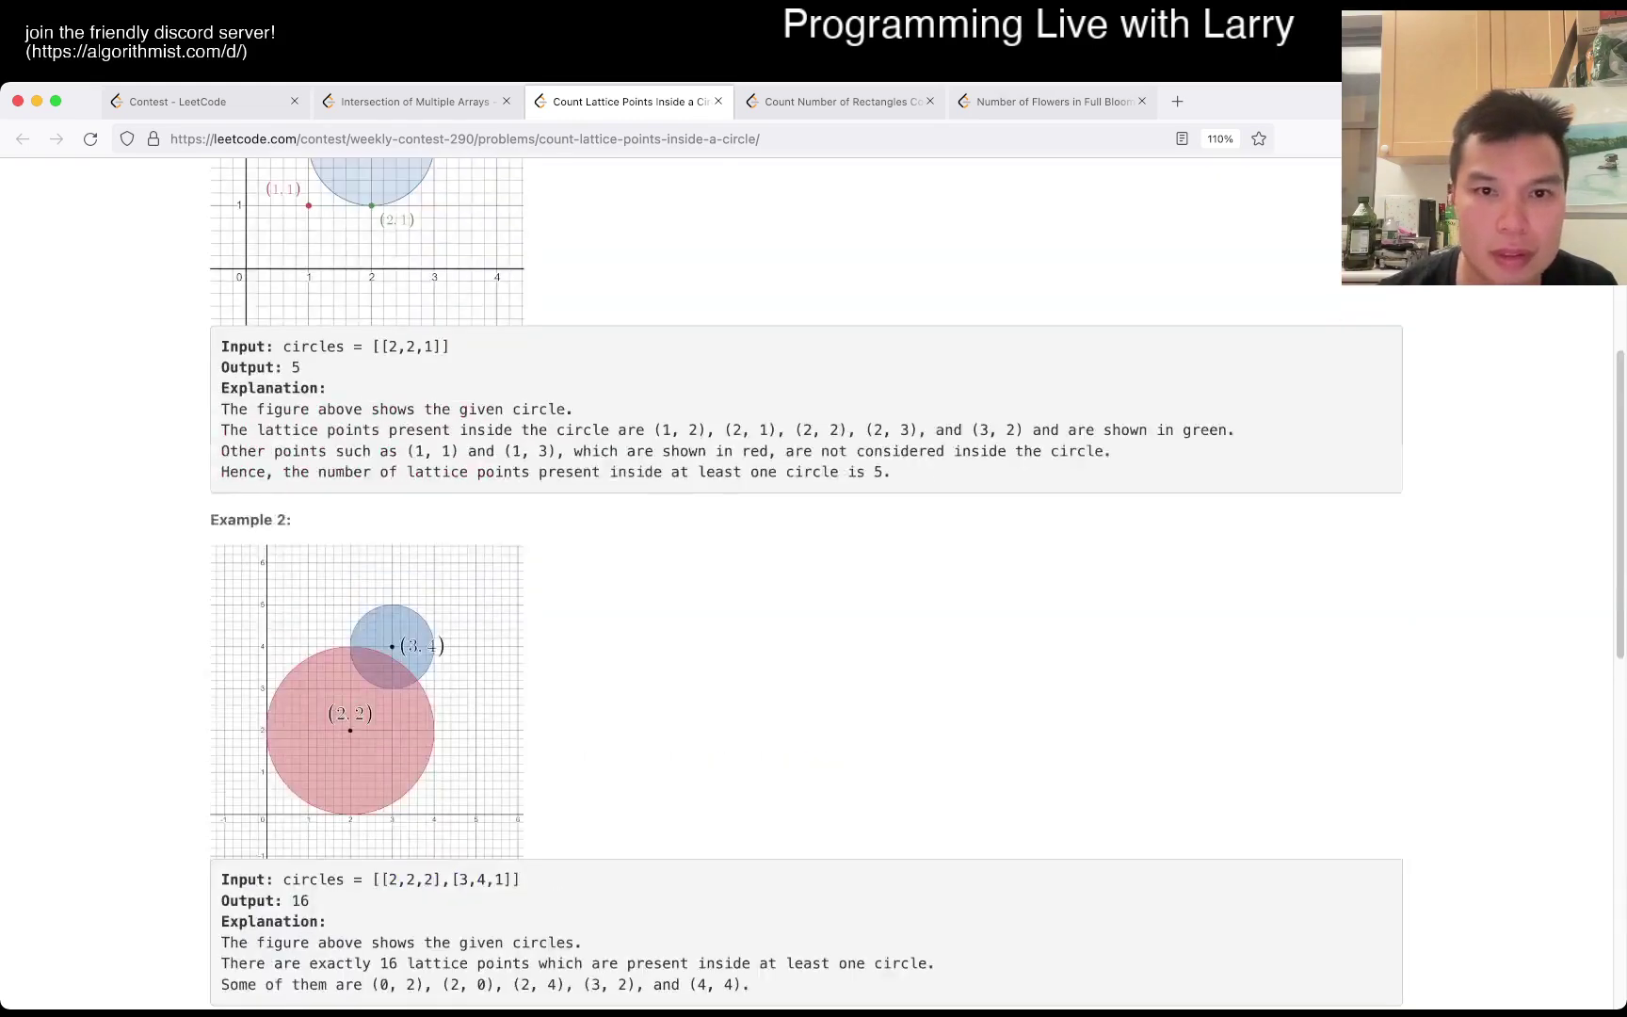
{"action": "scroll", "coordinate": [805, 585], "scroll_direction": "up", "scroll_amount": 8}
{"action": "scroll", "coordinate": [805, 585], "scroll_direction": "up", "scroll_amount": 1}
{"action": "scroll", "coordinate": [806, 585], "scroll_direction": "down", "scroll_amount": 8}
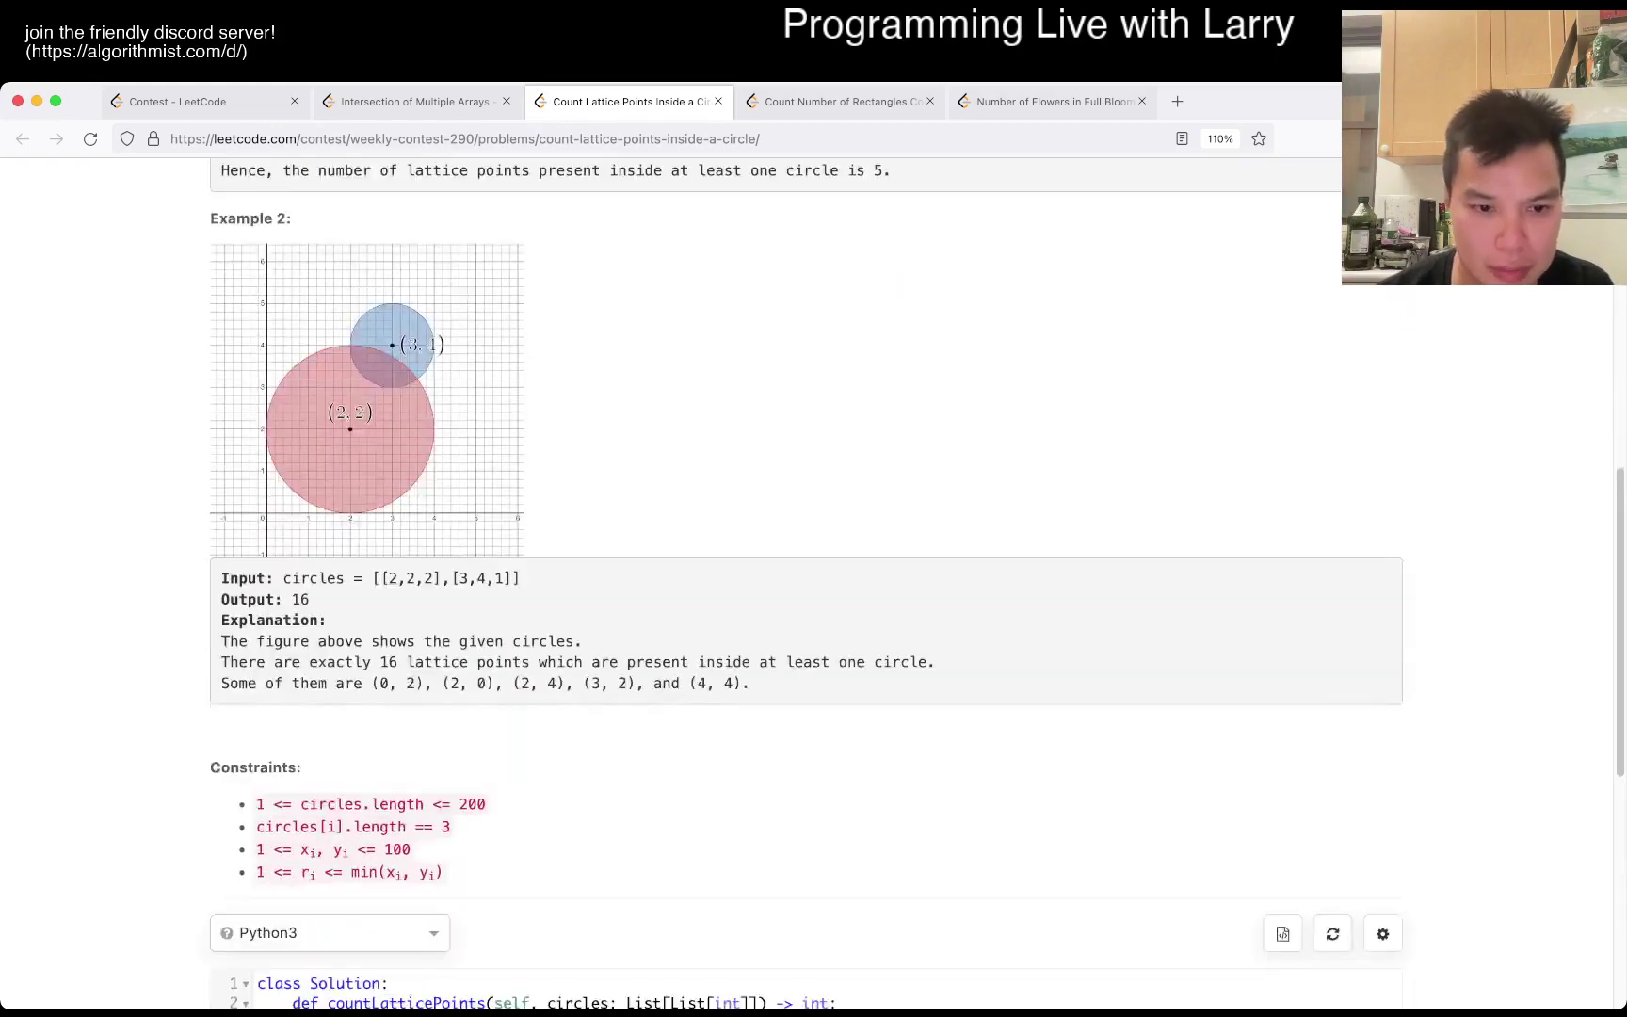
{"action": "scroll", "coordinate": [805, 586], "scroll_direction": "down", "scroll_amount": 6}
{"action": "type", "text": "crin"}
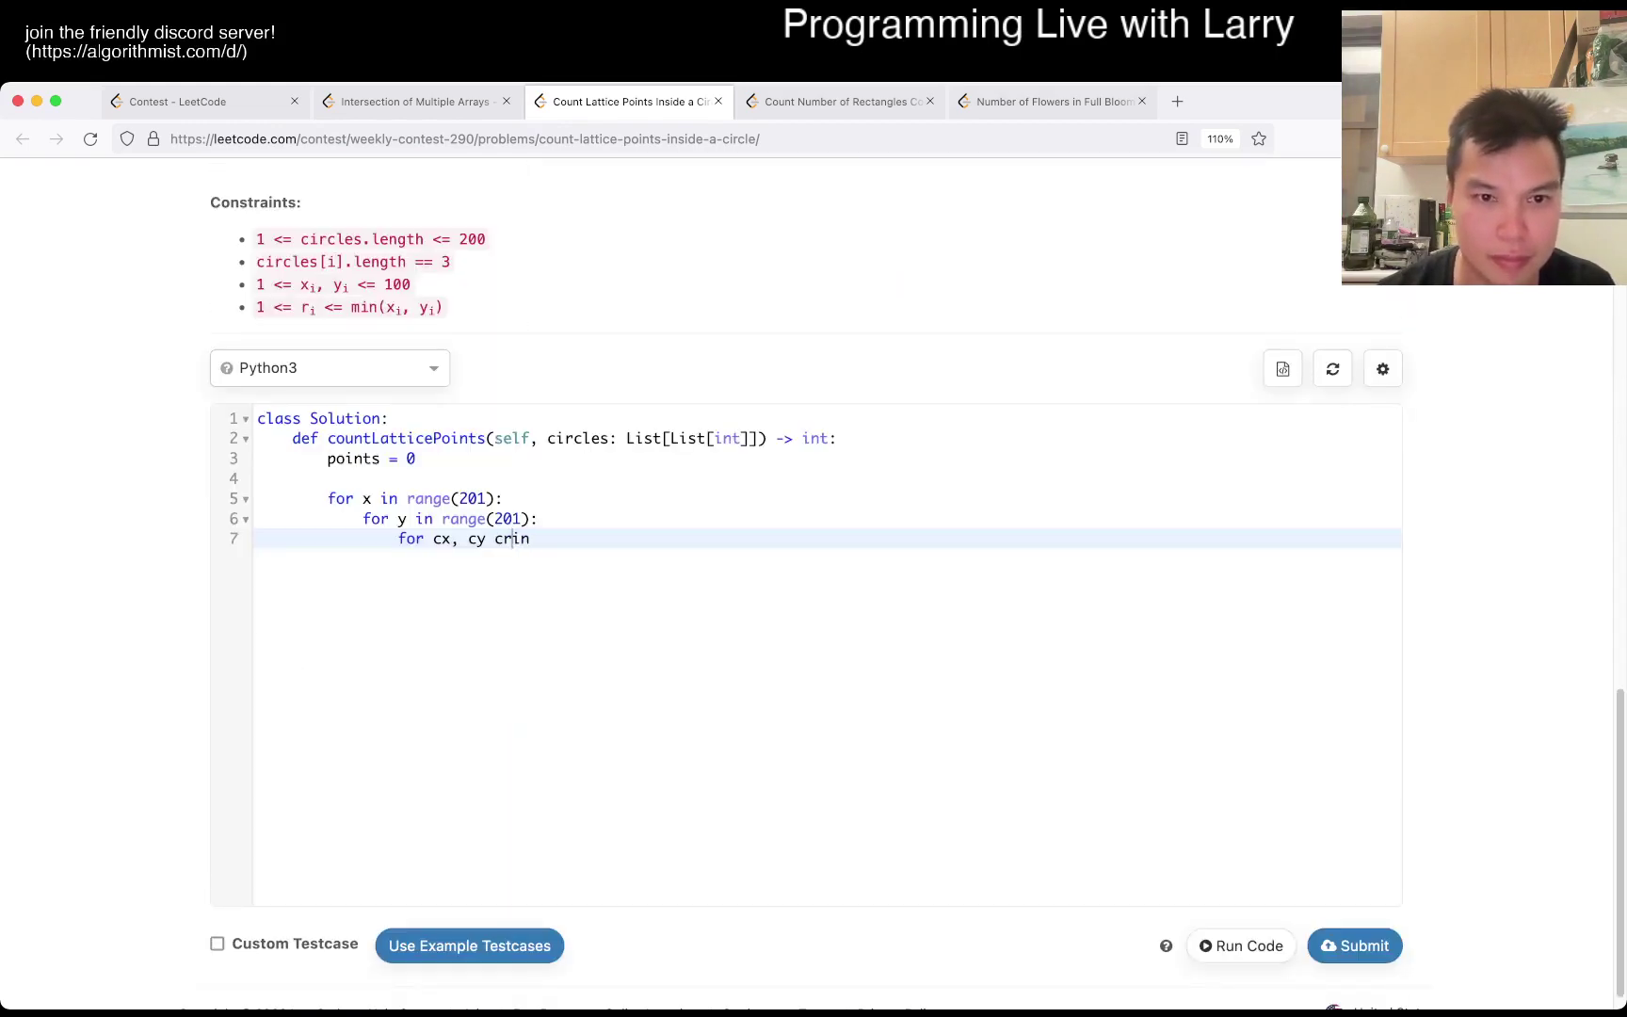
{"action": "key", "text": "BackSpace"}
{"action": "key", "text": "BackSpace"}
{"action": "type", "text": ", cr in"}
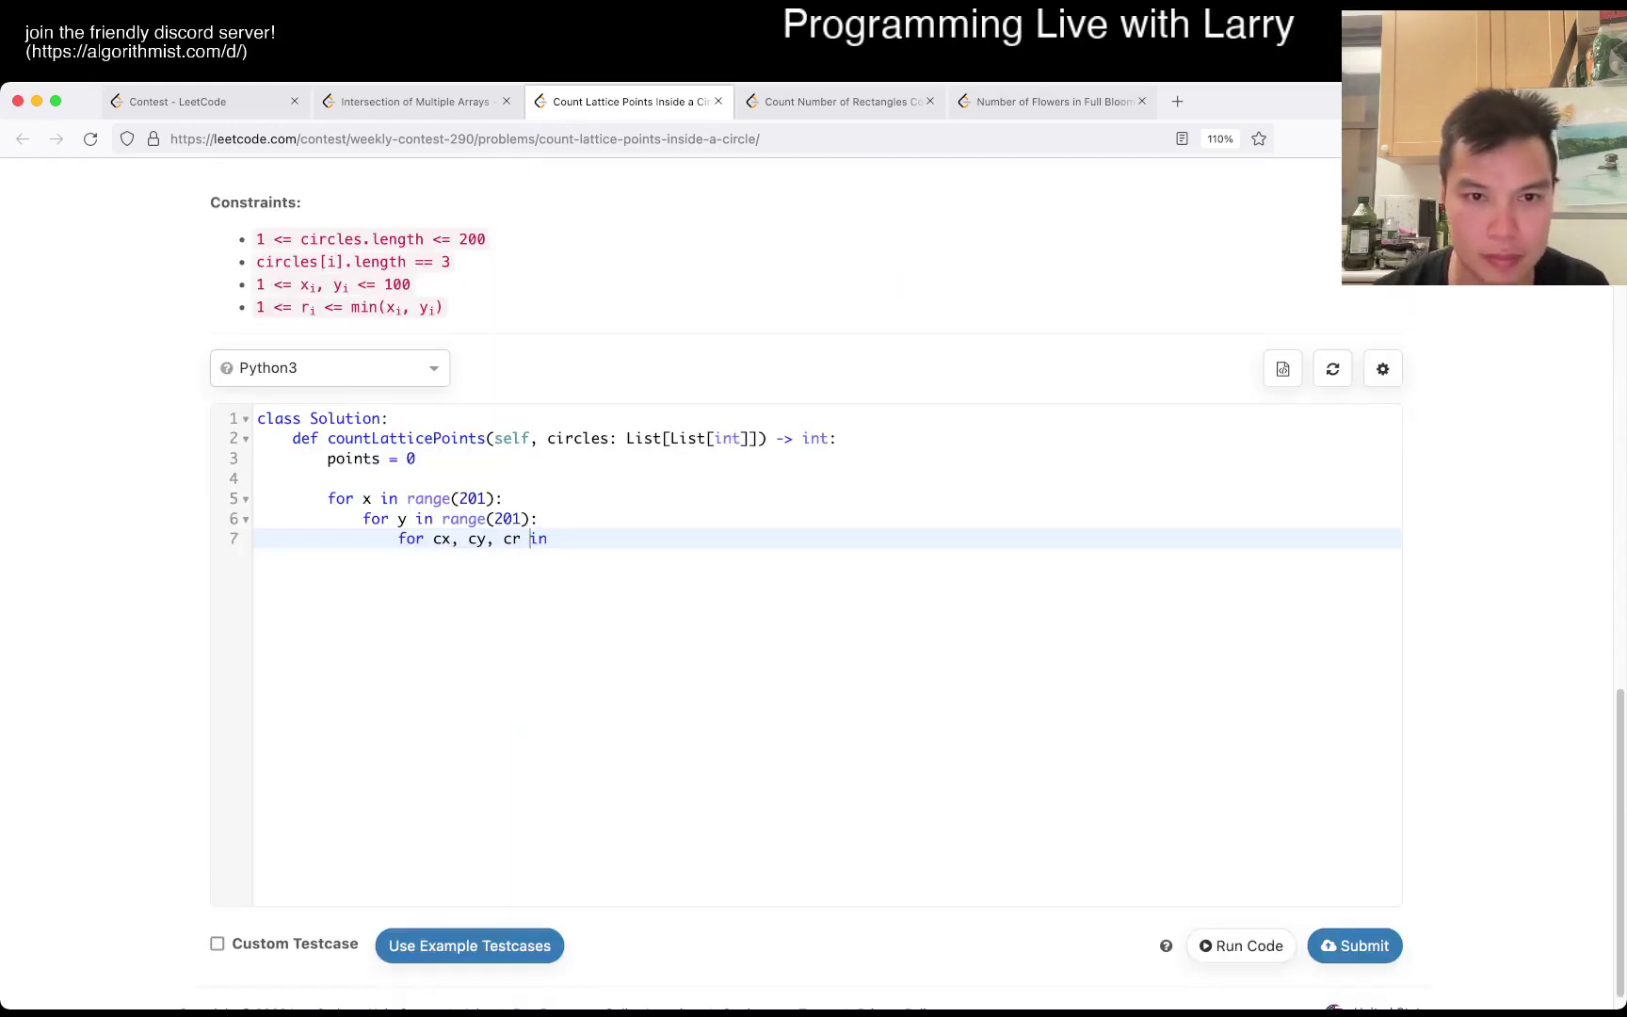
{"action": "type", "text": " circles:"}
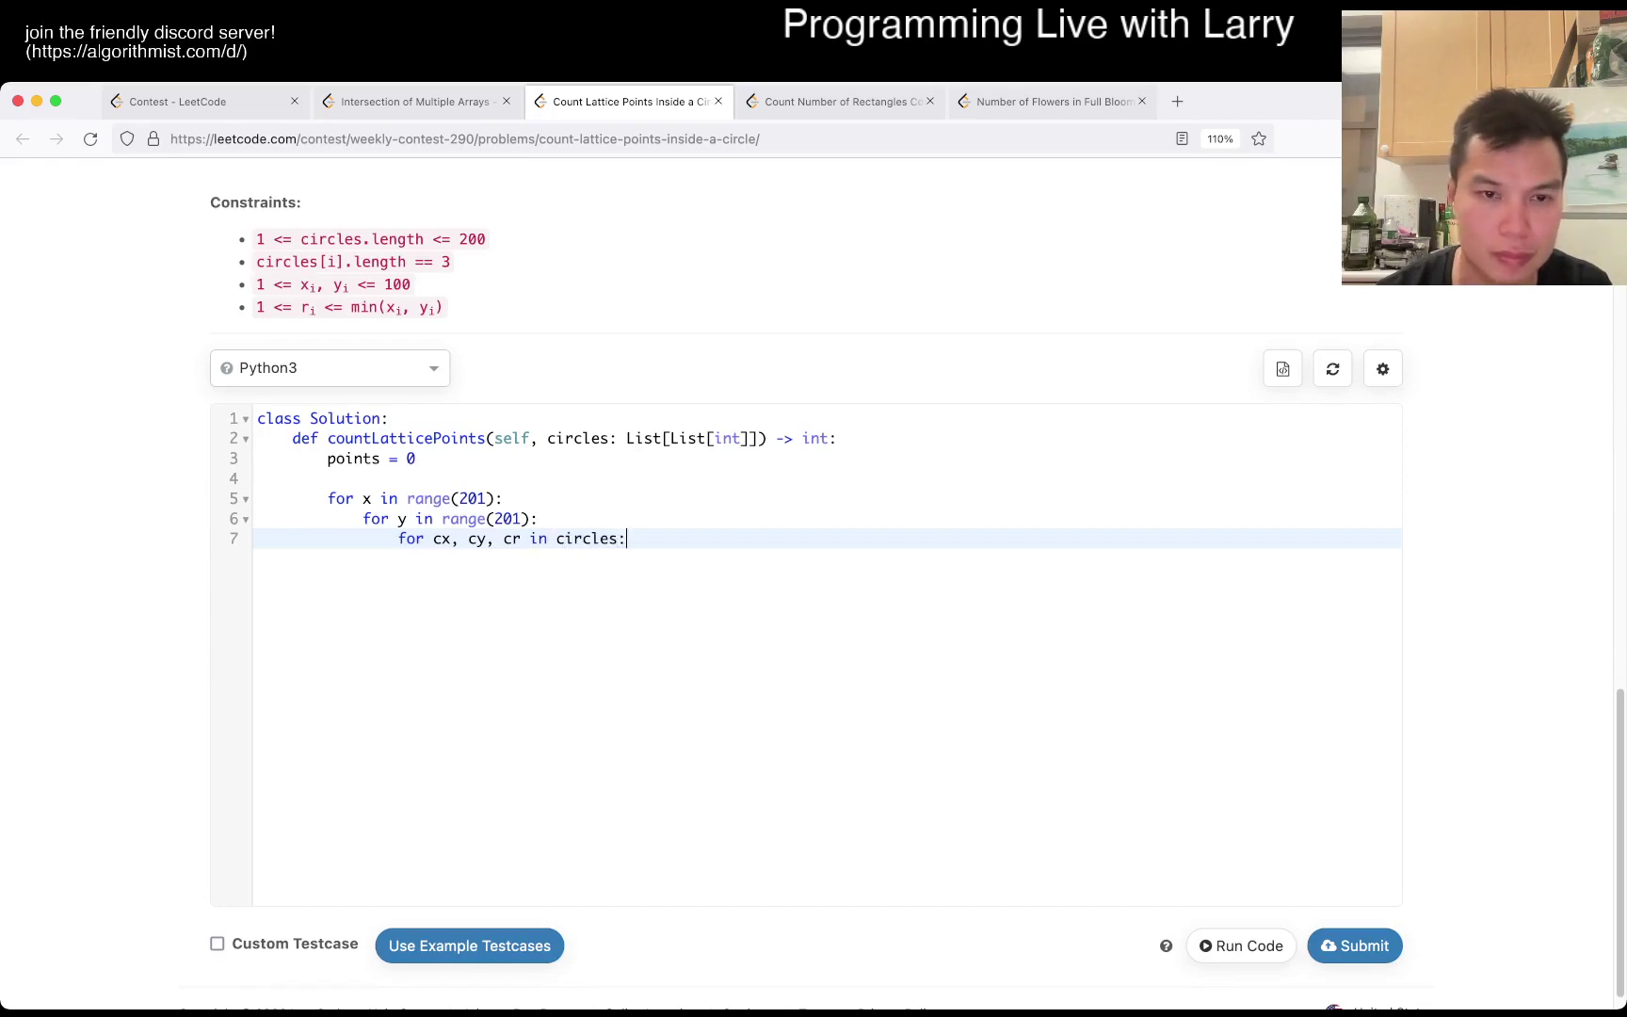
{"action": "key", "text": "Return"}
{"action": "scroll", "coordinate": [814, 572], "scroll_direction": "up", "scroll_amount": 3}
{"action": "scroll", "coordinate": [814, 571], "scroll_direction": "up", "scroll_amount": 2}
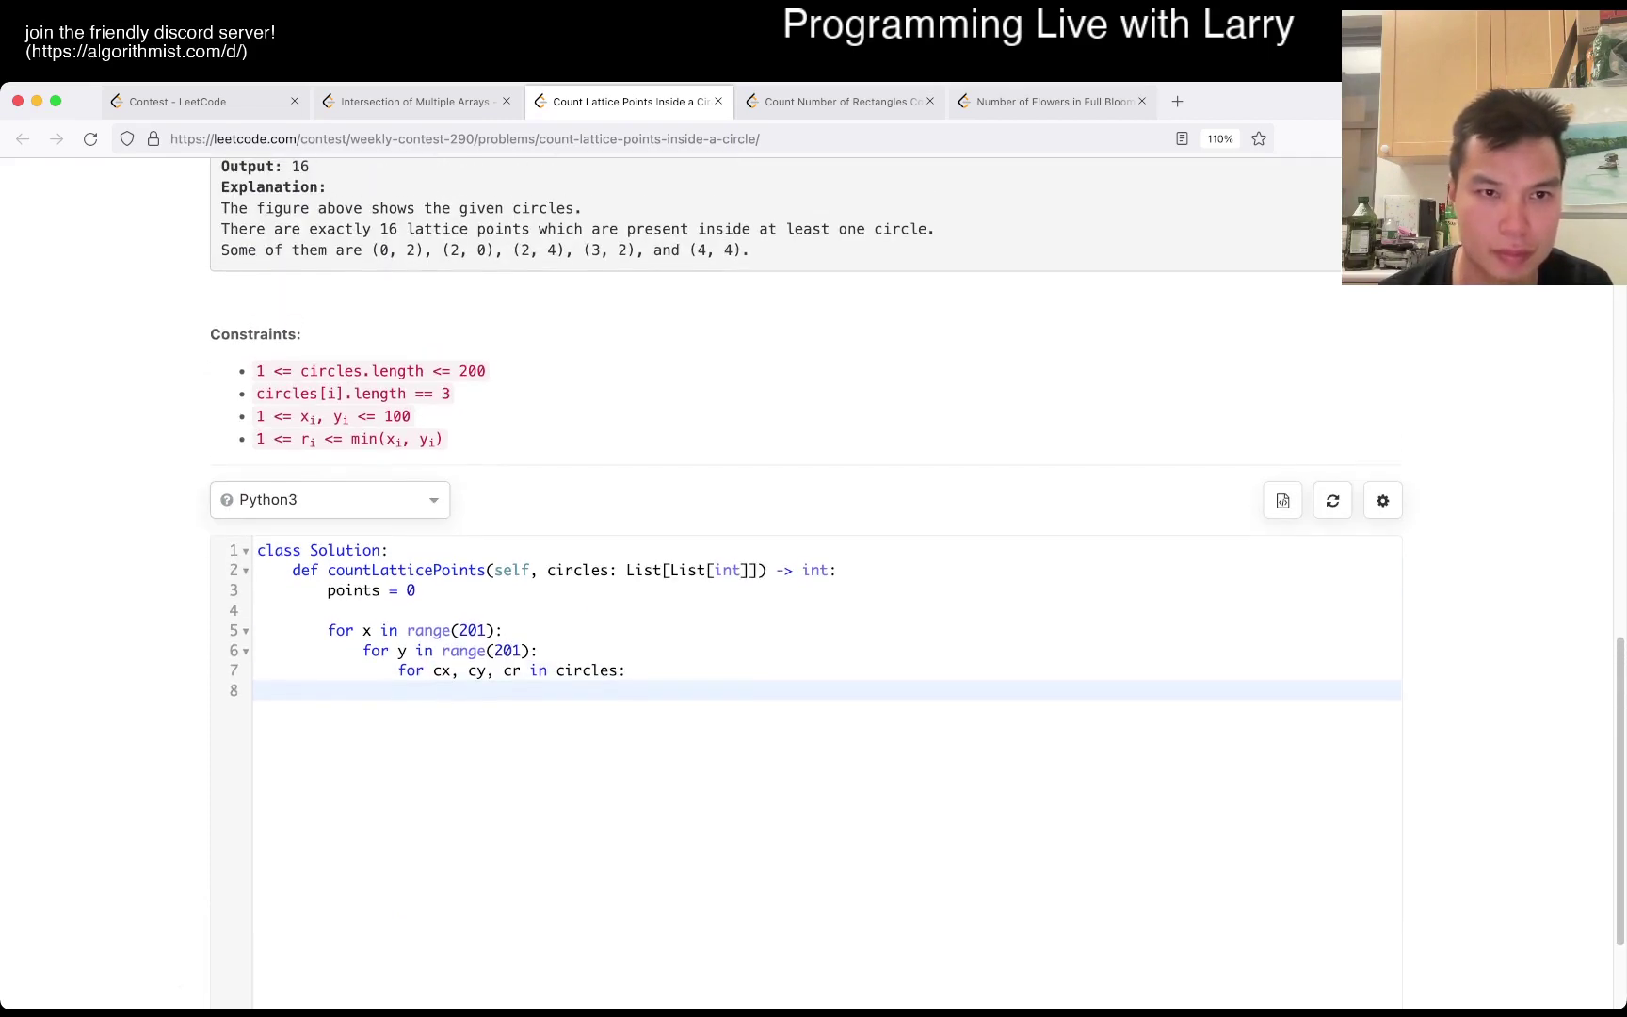
{"action": "type", "text": "if "}
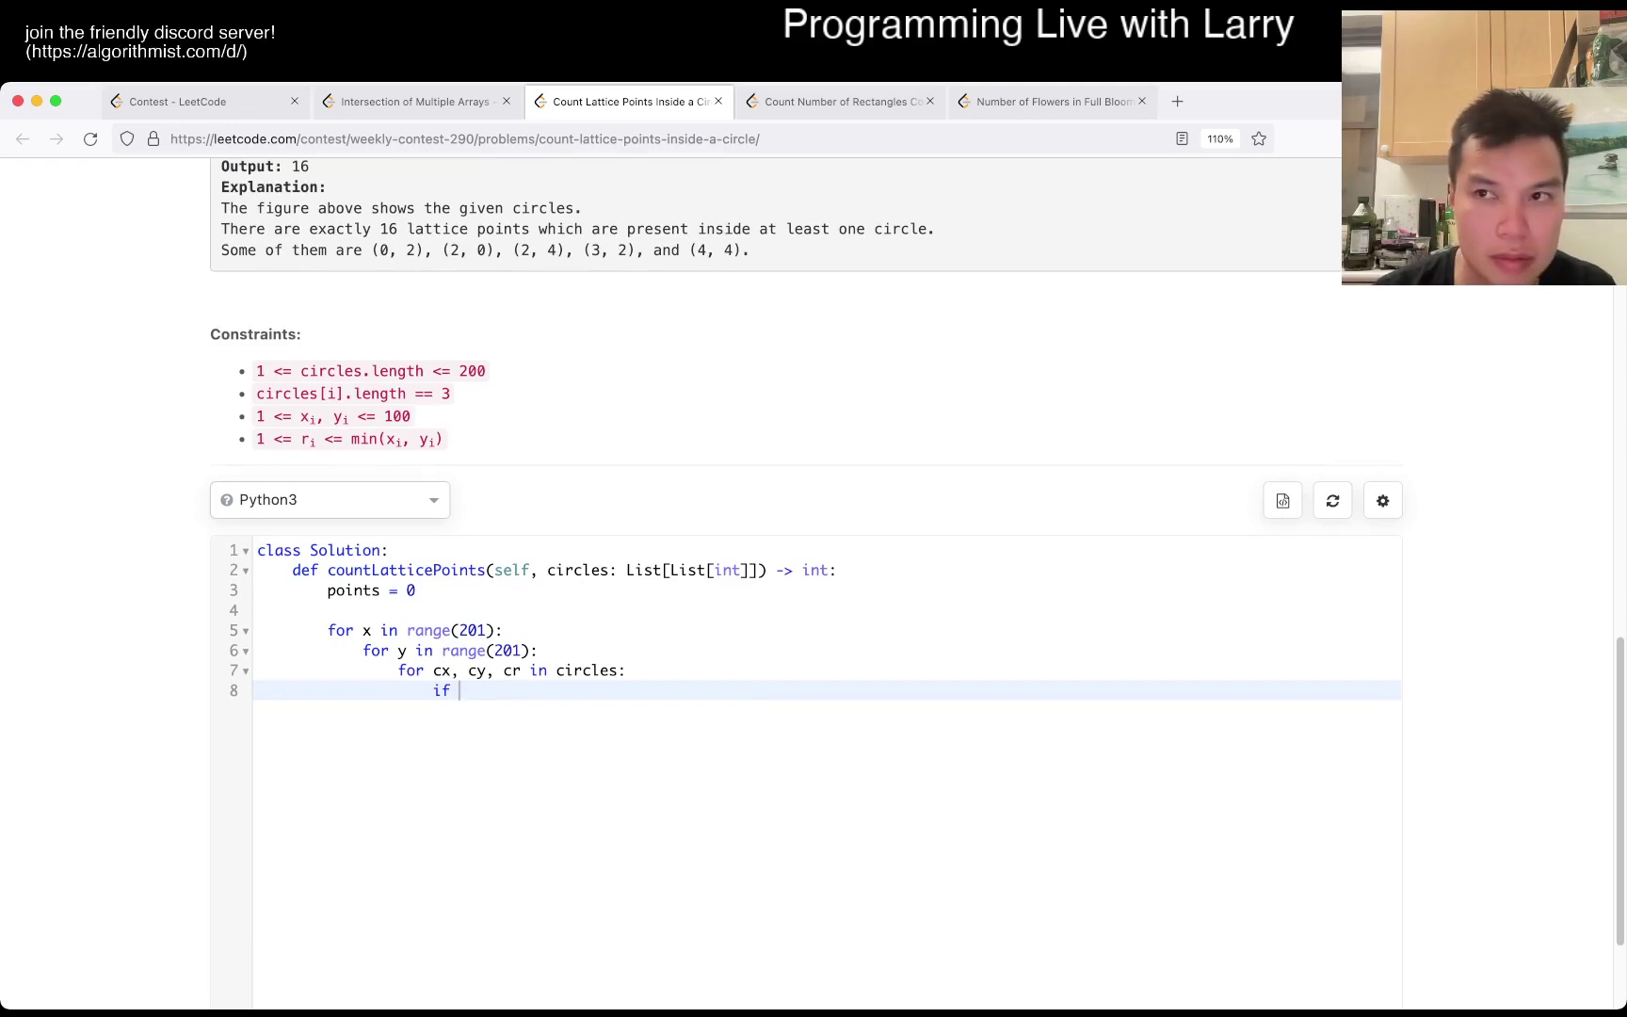
{"action": "type", "text": "cx - x"}
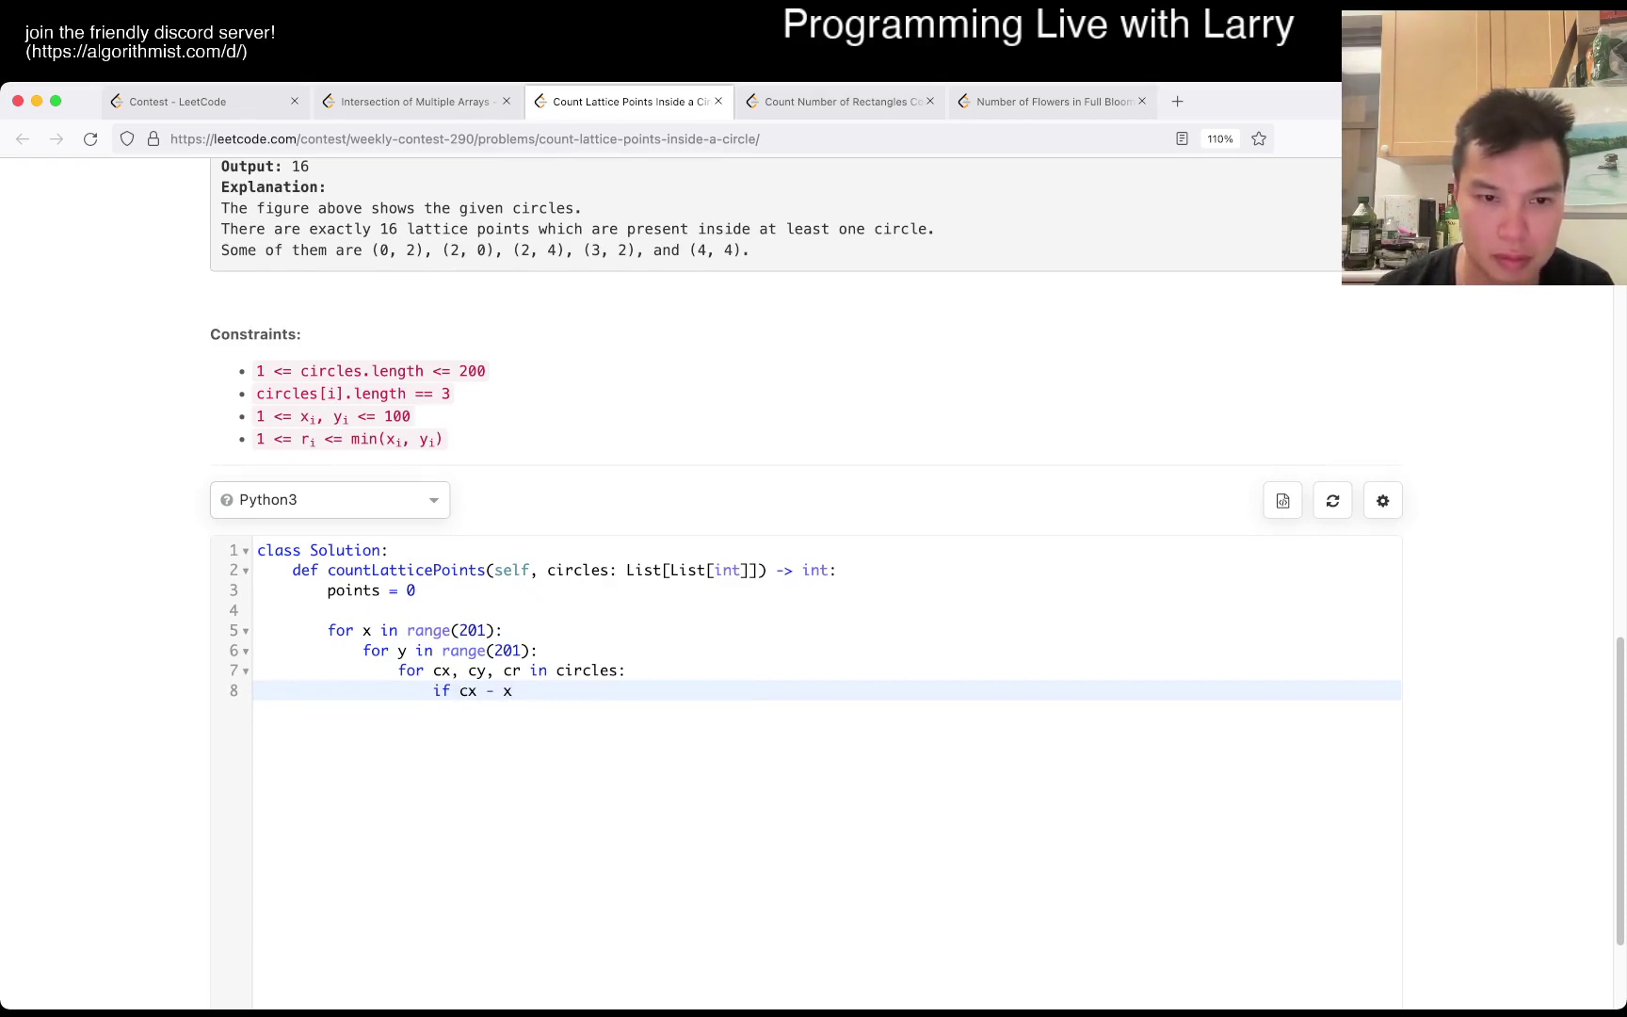
{"action": "type", "text": "("}
{"action": "key", "text": "End"}
{"action": "type", "text": ") ** 2 + ("}
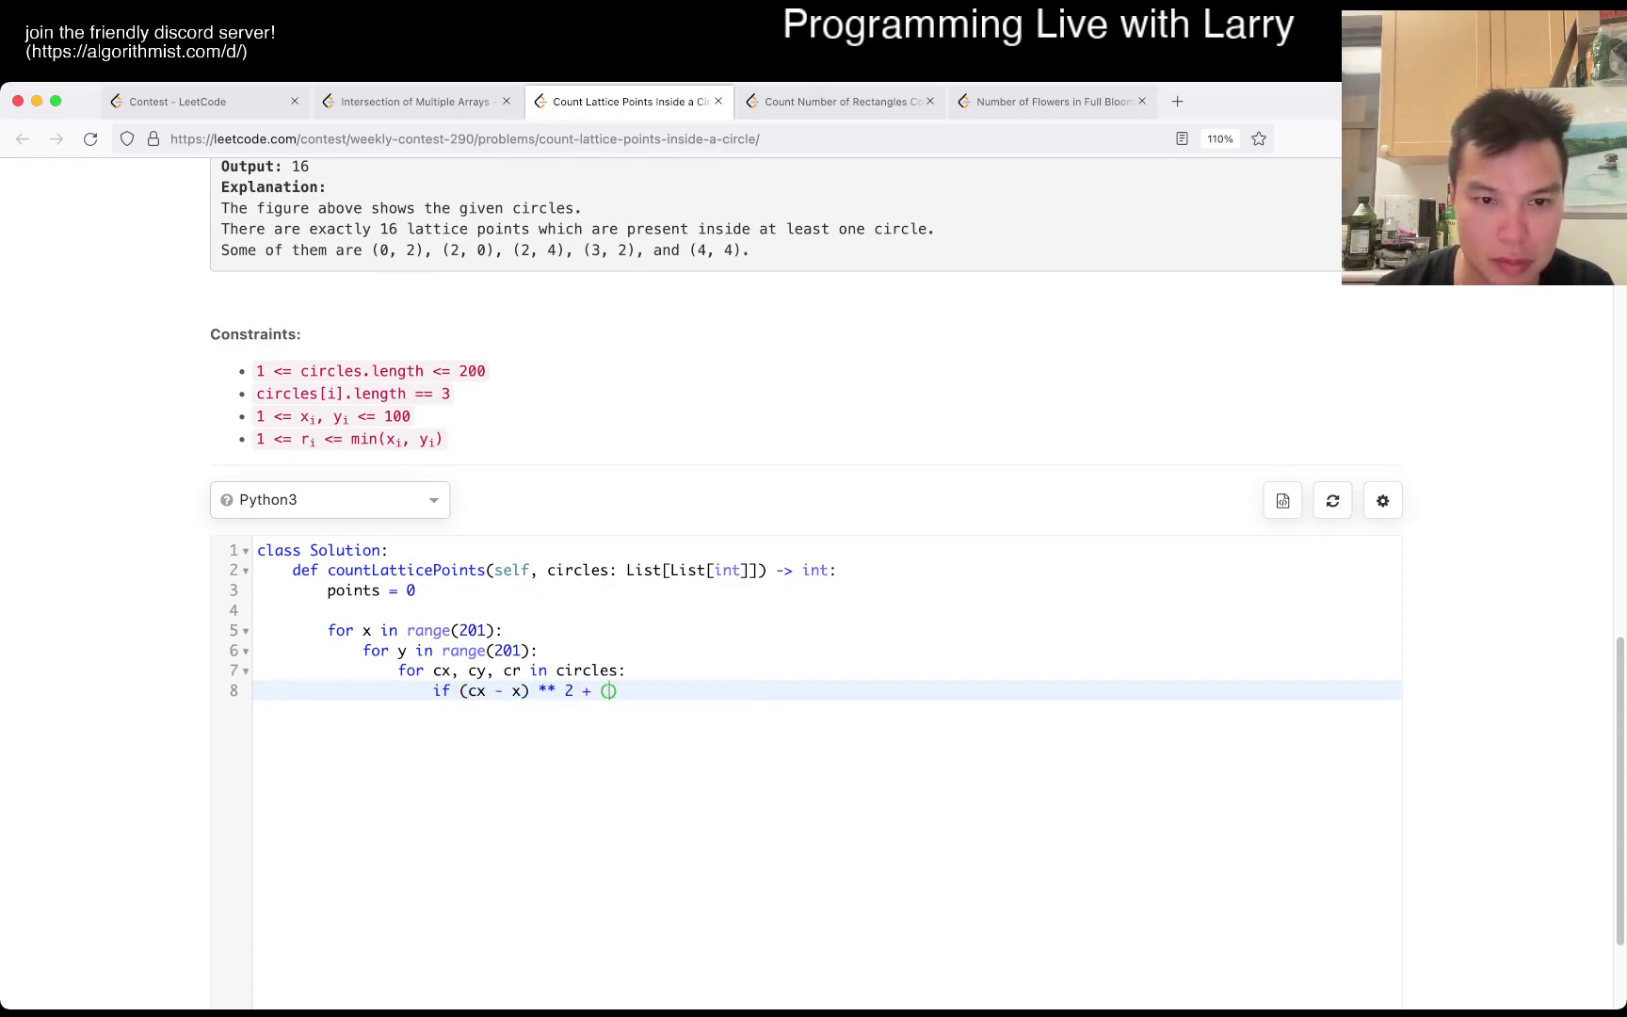
{"action": "type", "text": "cy 0"}
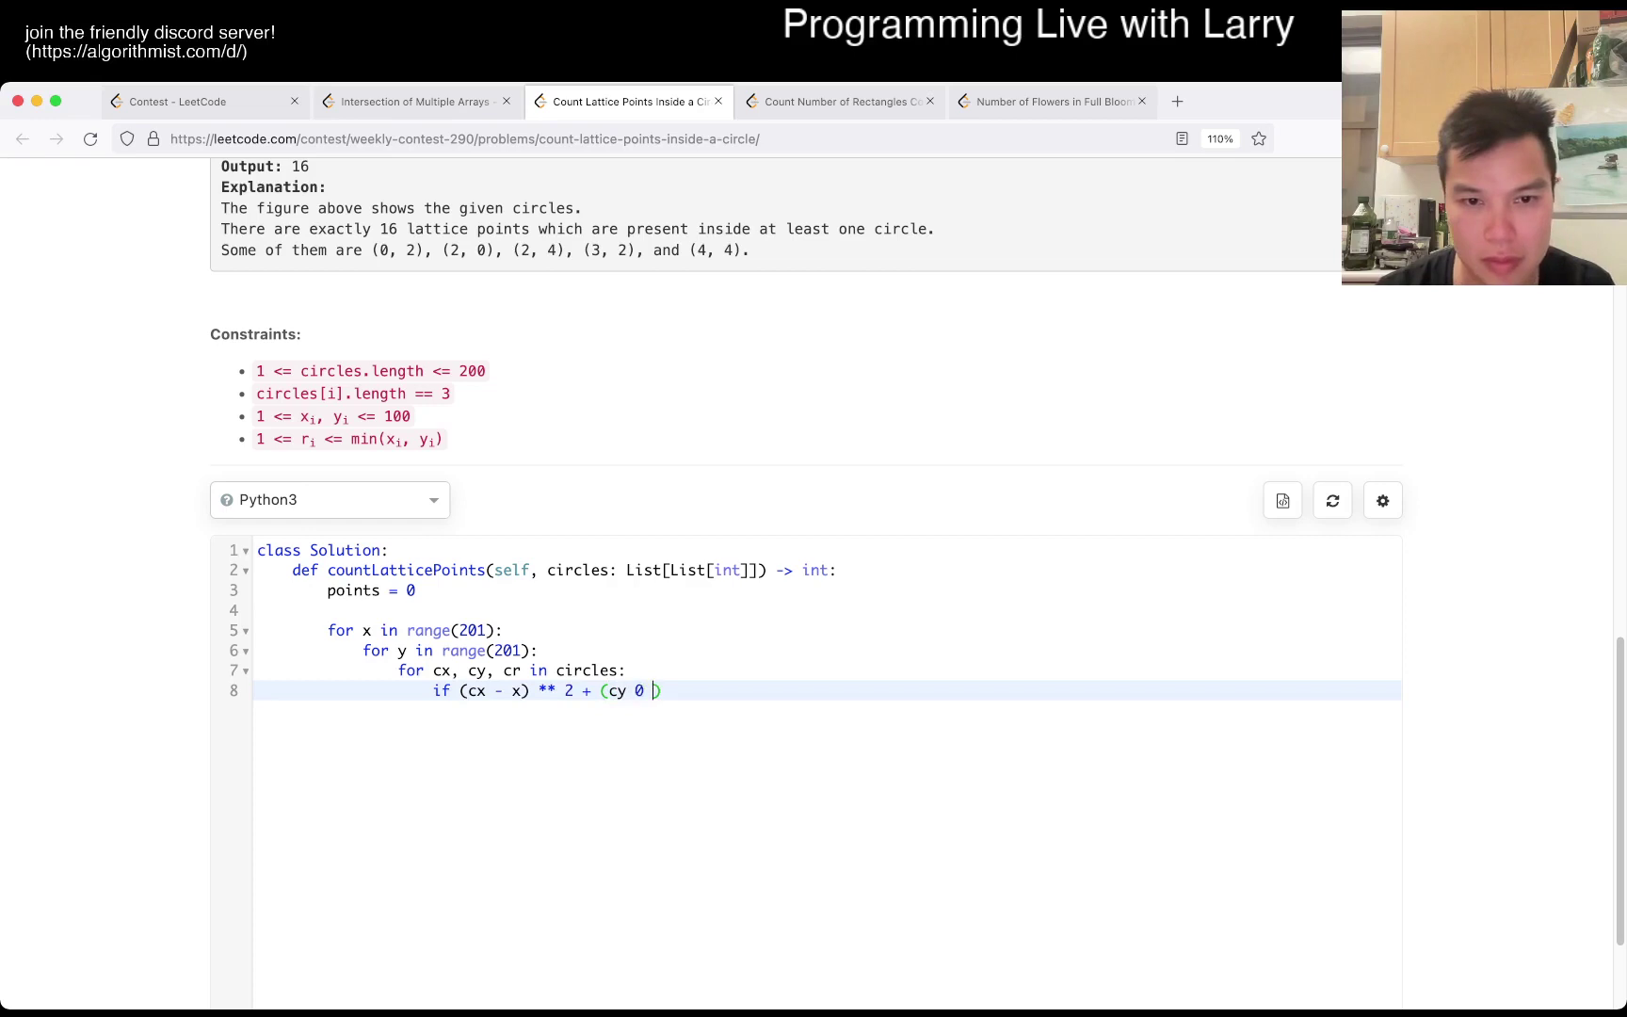
{"action": "key", "text": "BackSpace"}
{"action": "key", "text": "BackSpace"}
{"action": "type", "text": "- y"}
{"action": "key", "text": "End"}
{"action": "type", "text": "** 2 "}
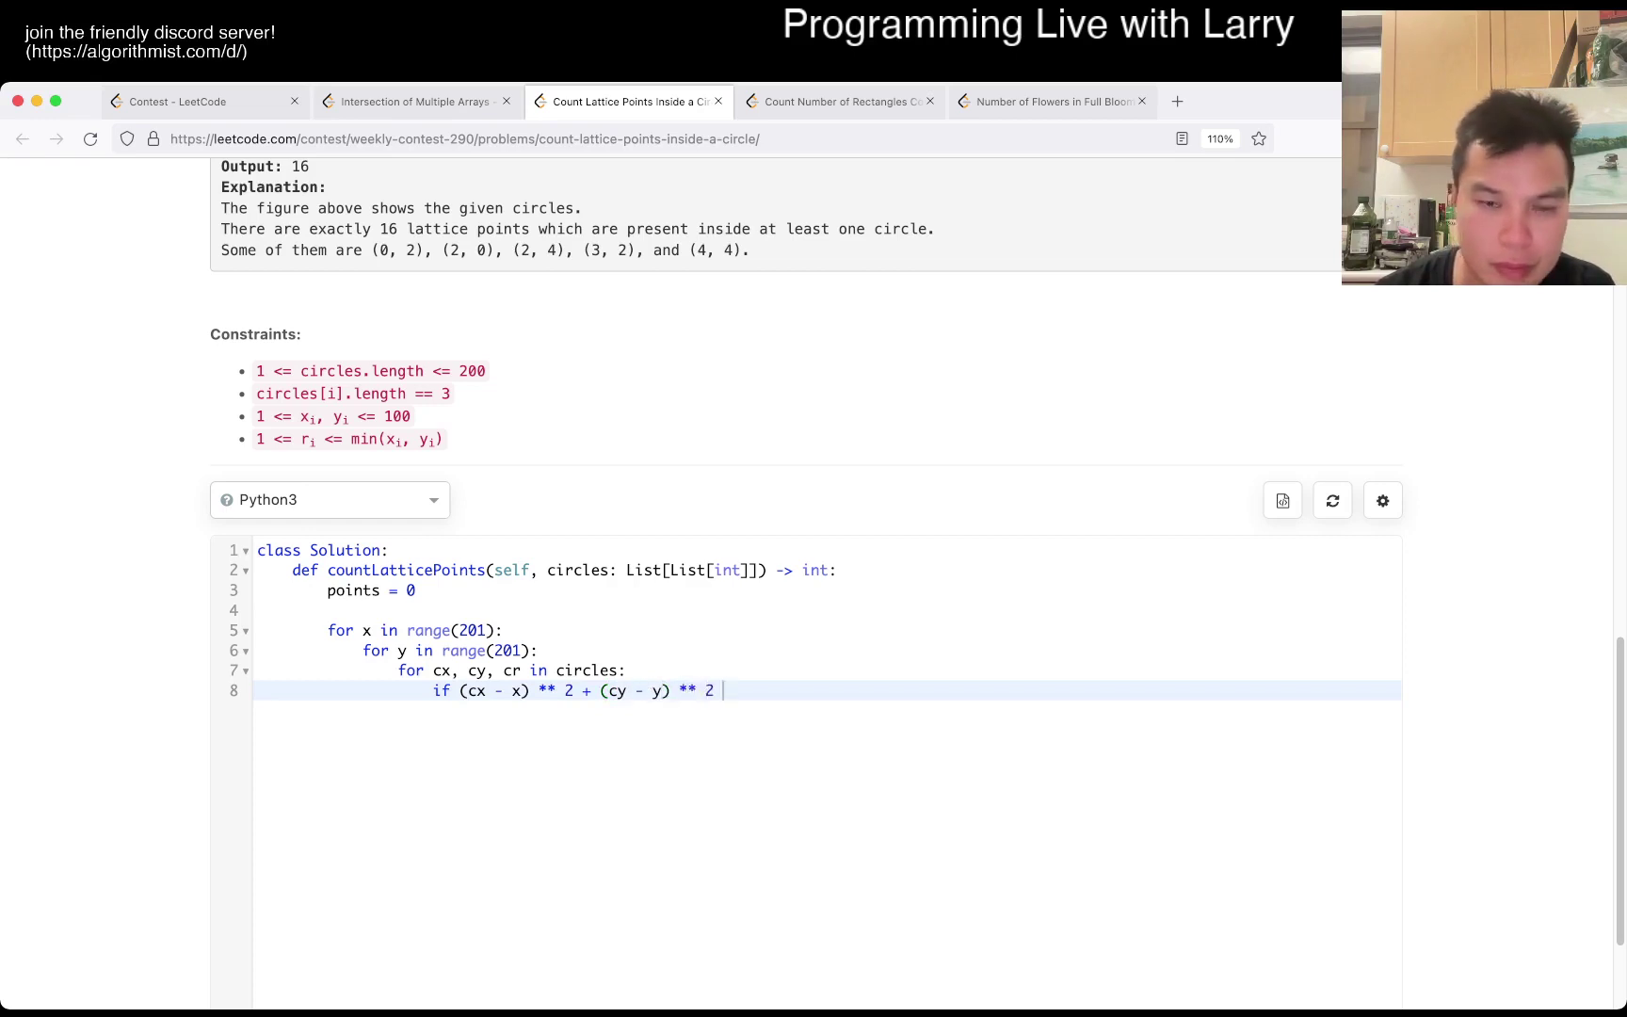
{"action": "type", "text": "<= c"}
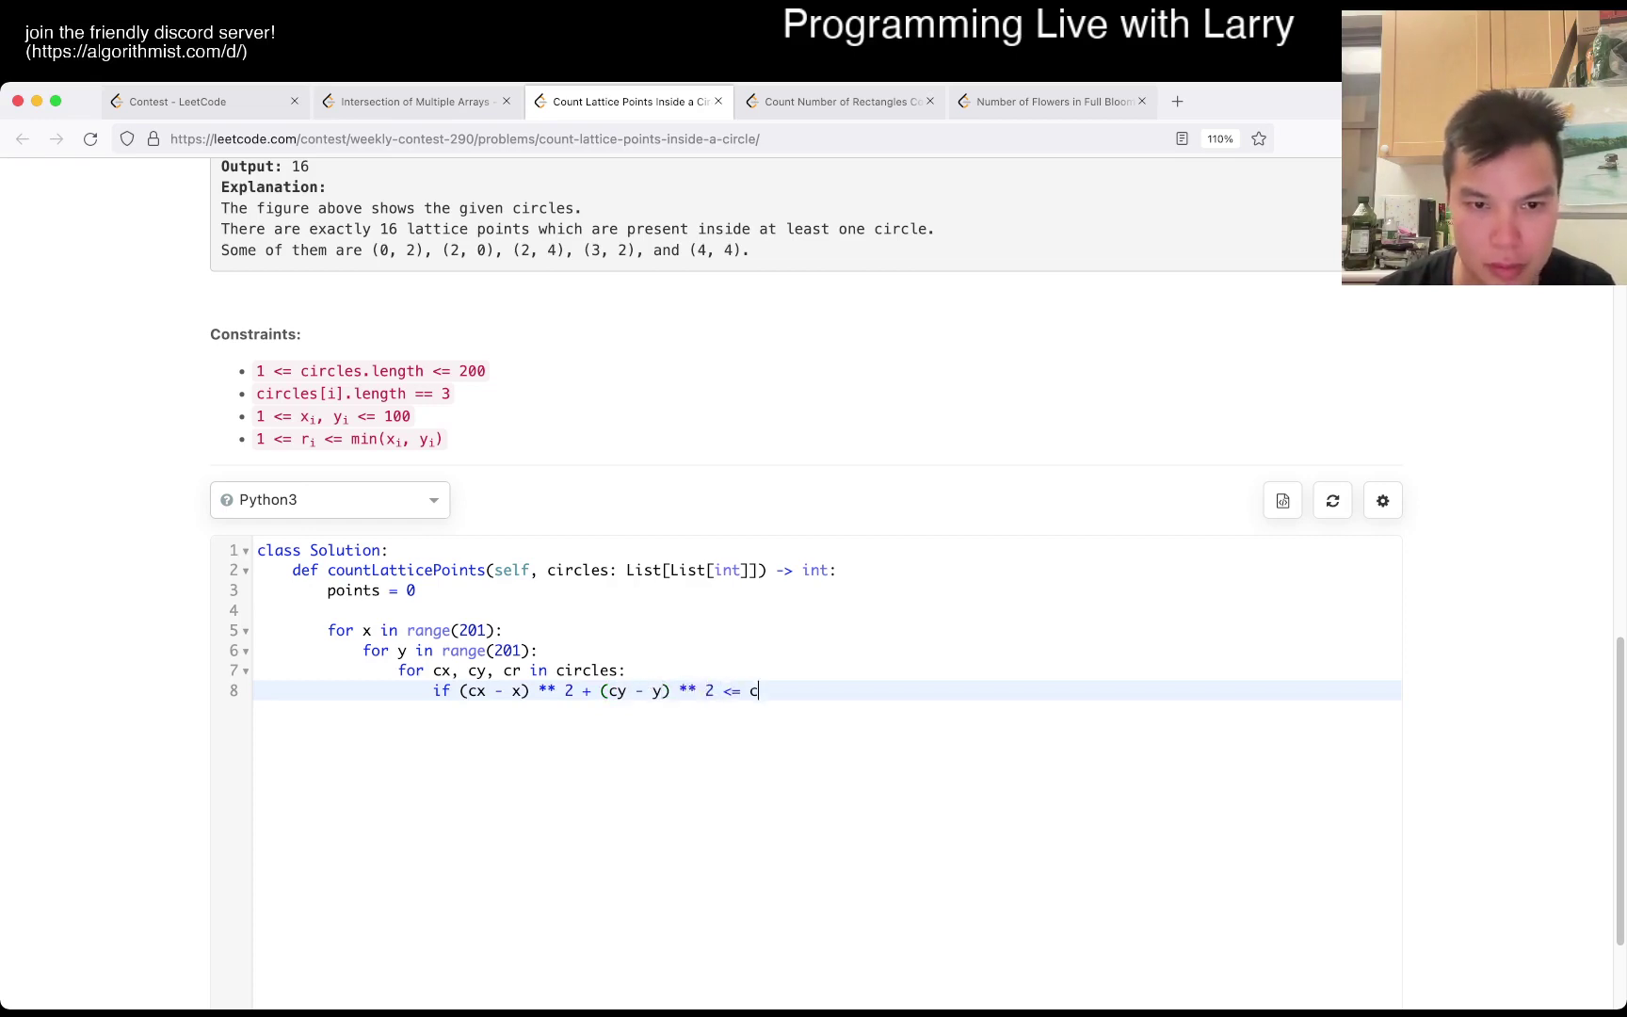
{"action": "type", "text": "r ** 2:"}
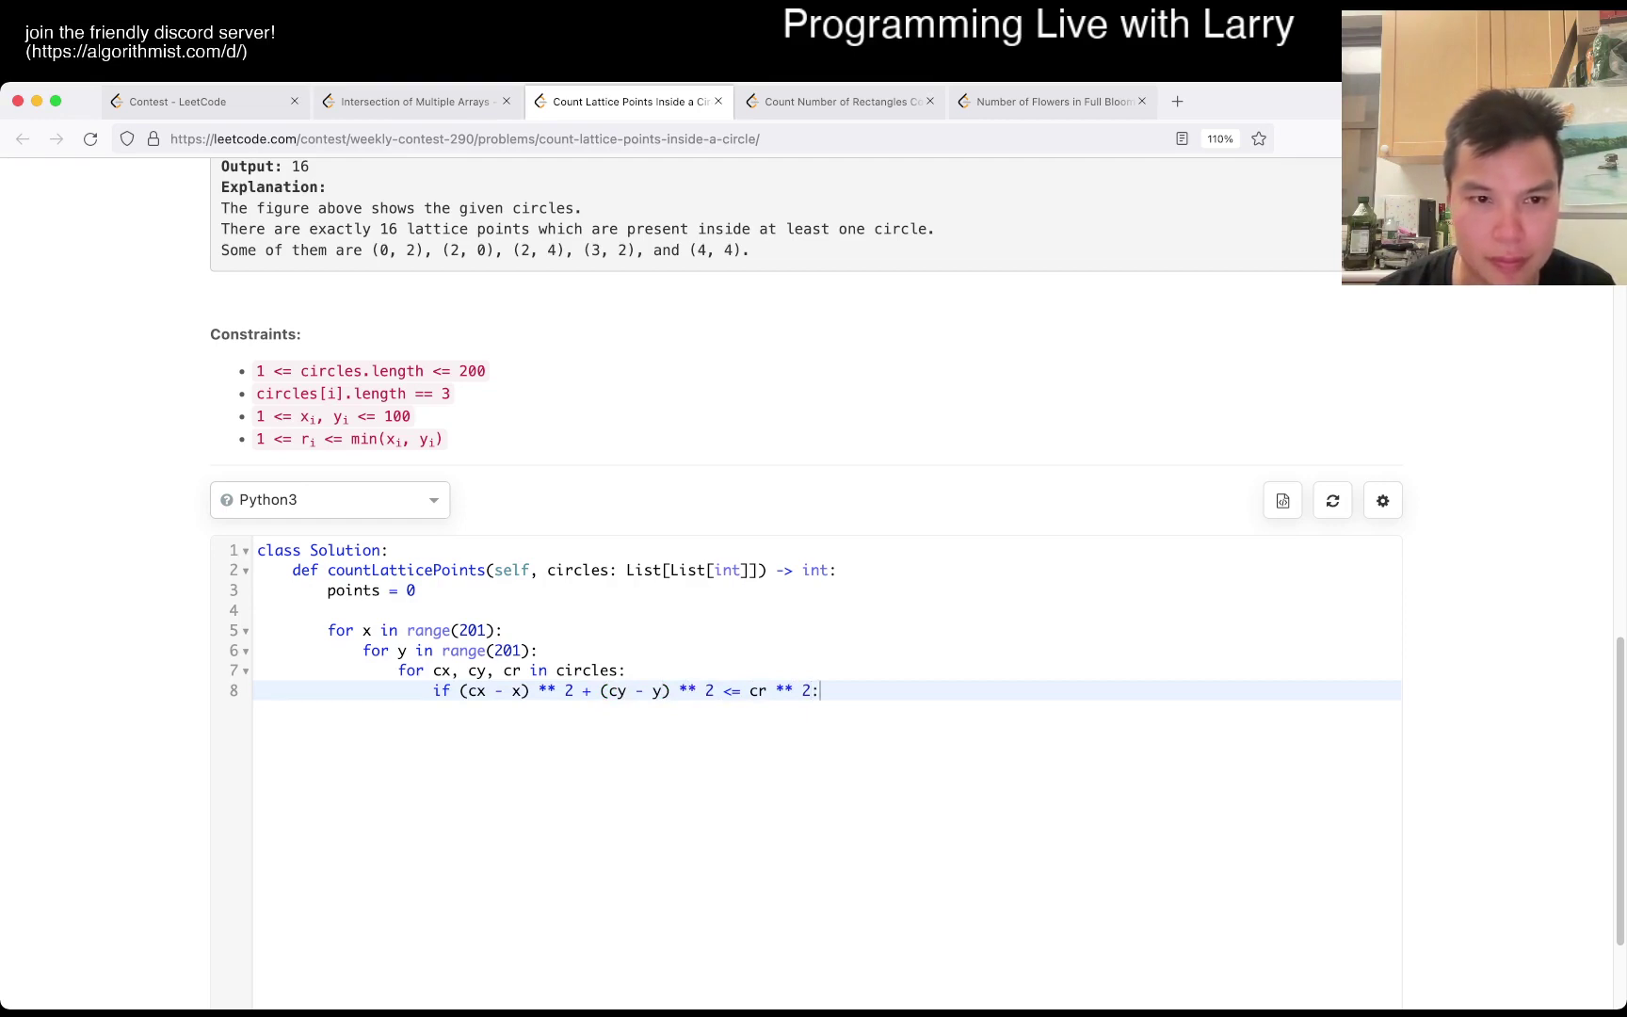
{"action": "key", "text": "Return"}
{"action": "type", "text": "good = Tr"}
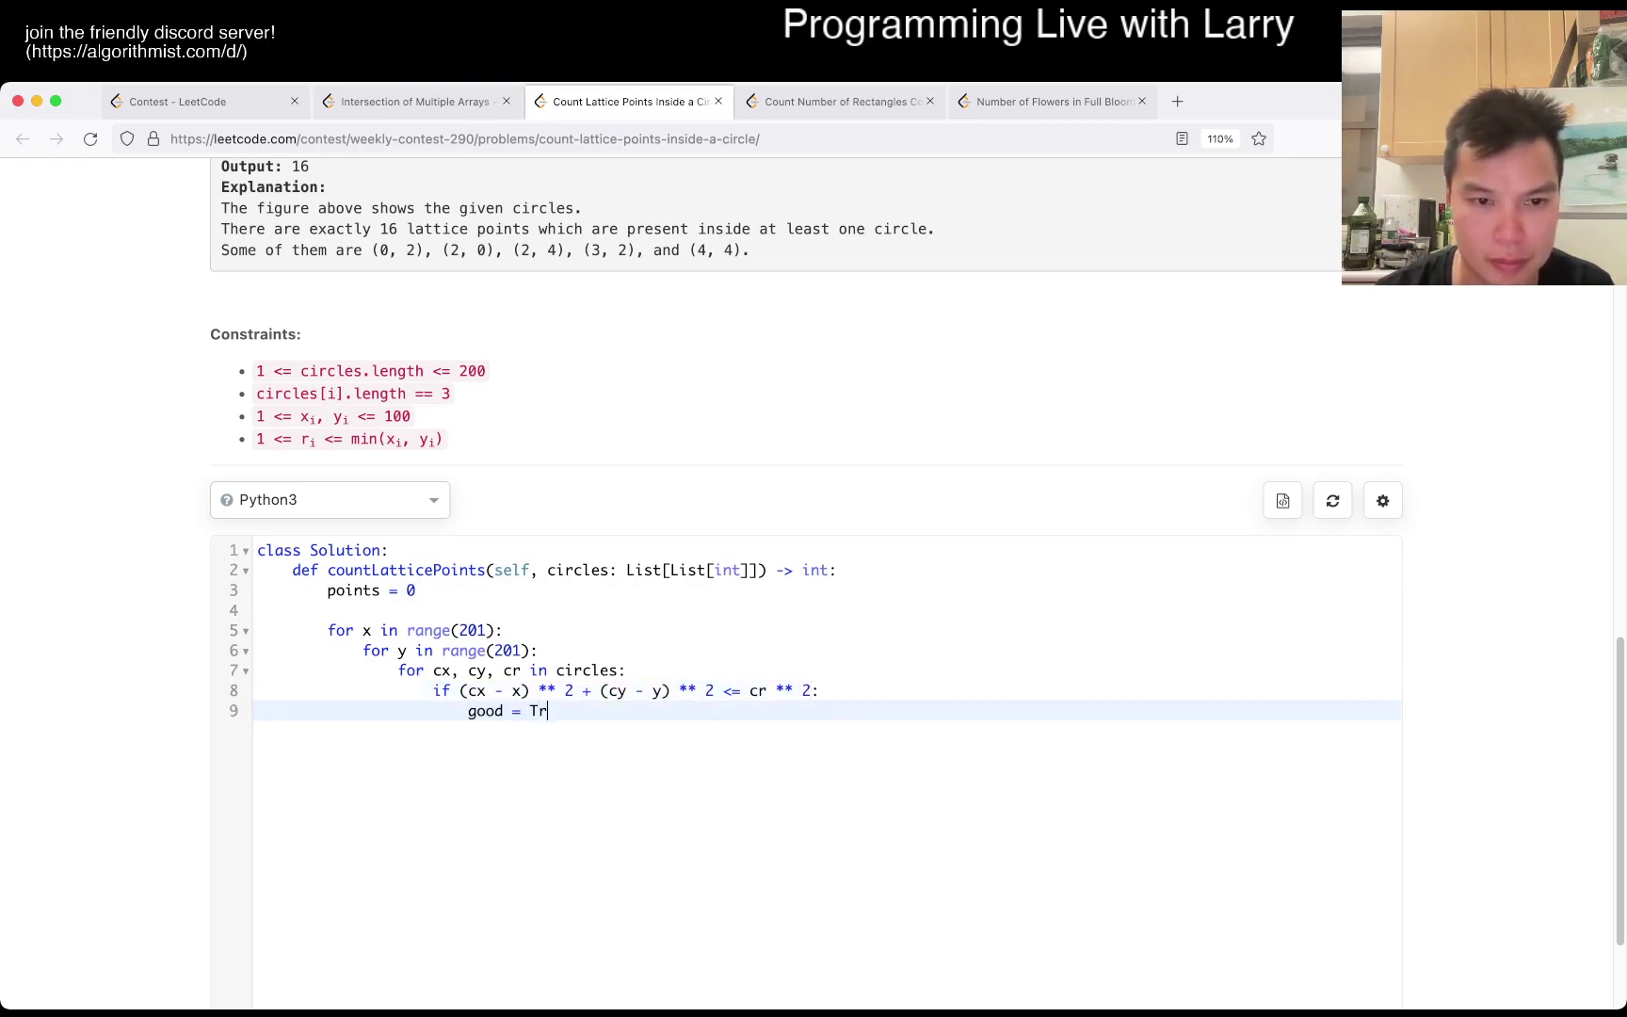
{"action": "type", "text": "ue"}
Mark the point good, break out of the circle loop, count good points, and return points
{"action": "key", "text": "Return"}
{"action": "key", "text": "BackSpace"}
{"action": "type", "text": "if good:"}
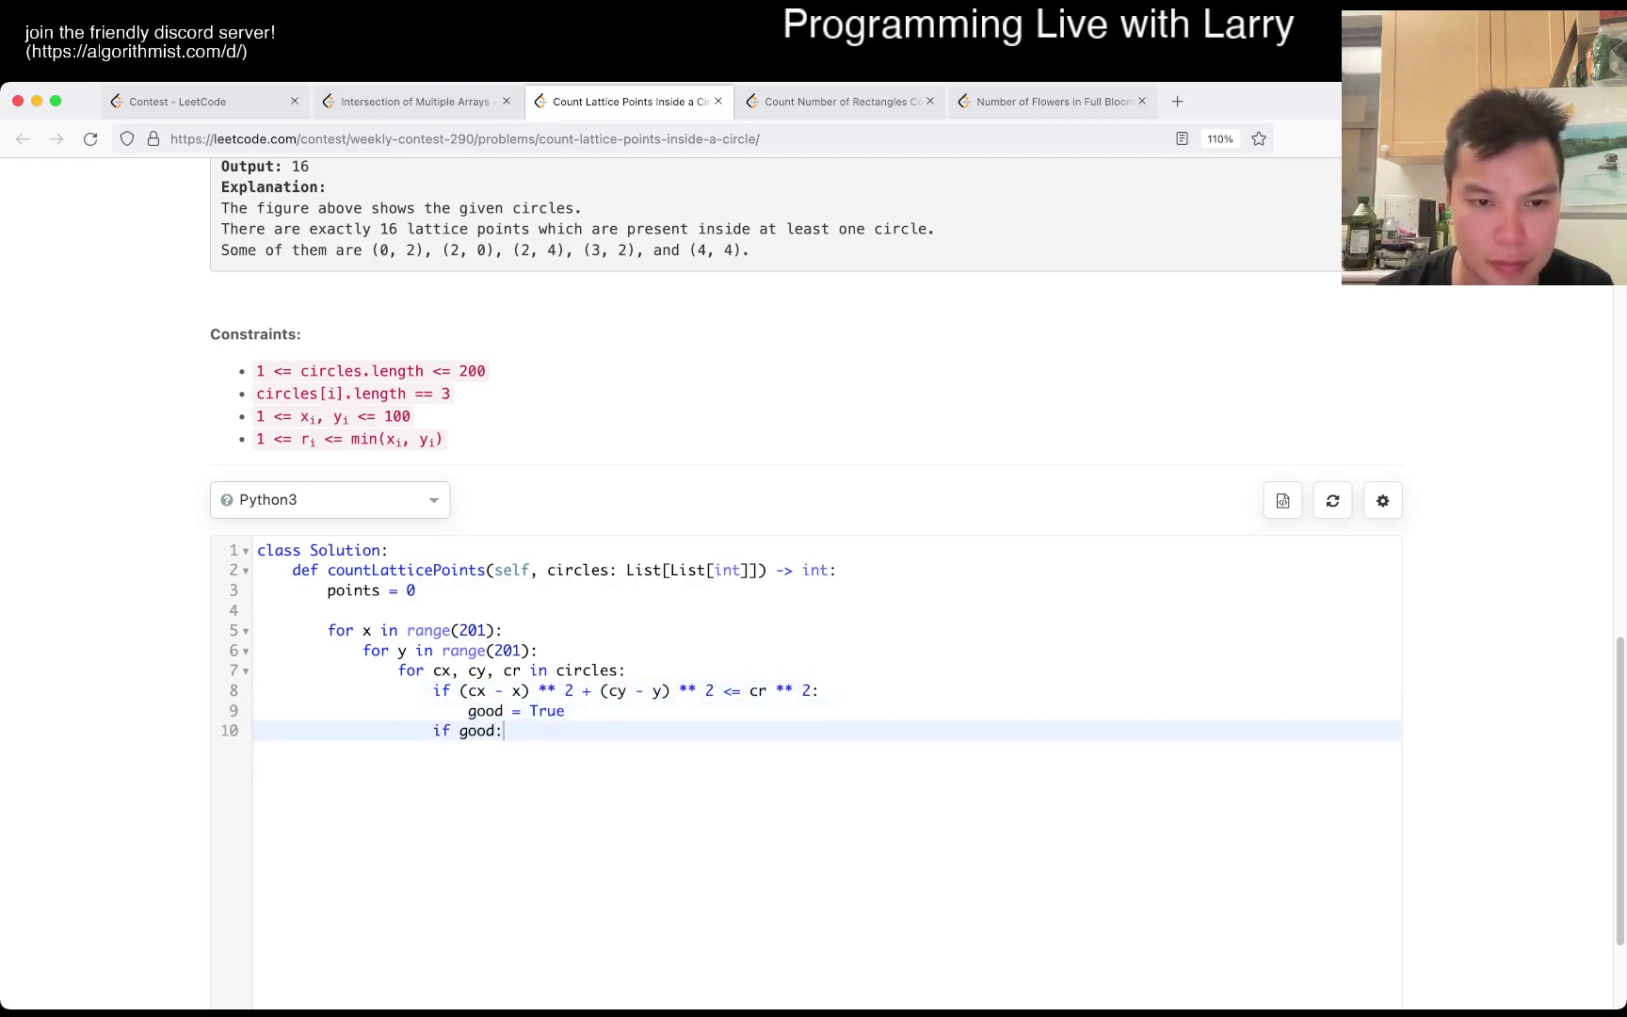
{"action": "key", "text": "Return"}
{"action": "type", "text": "break"}
{"action": "key", "text": "Return"}
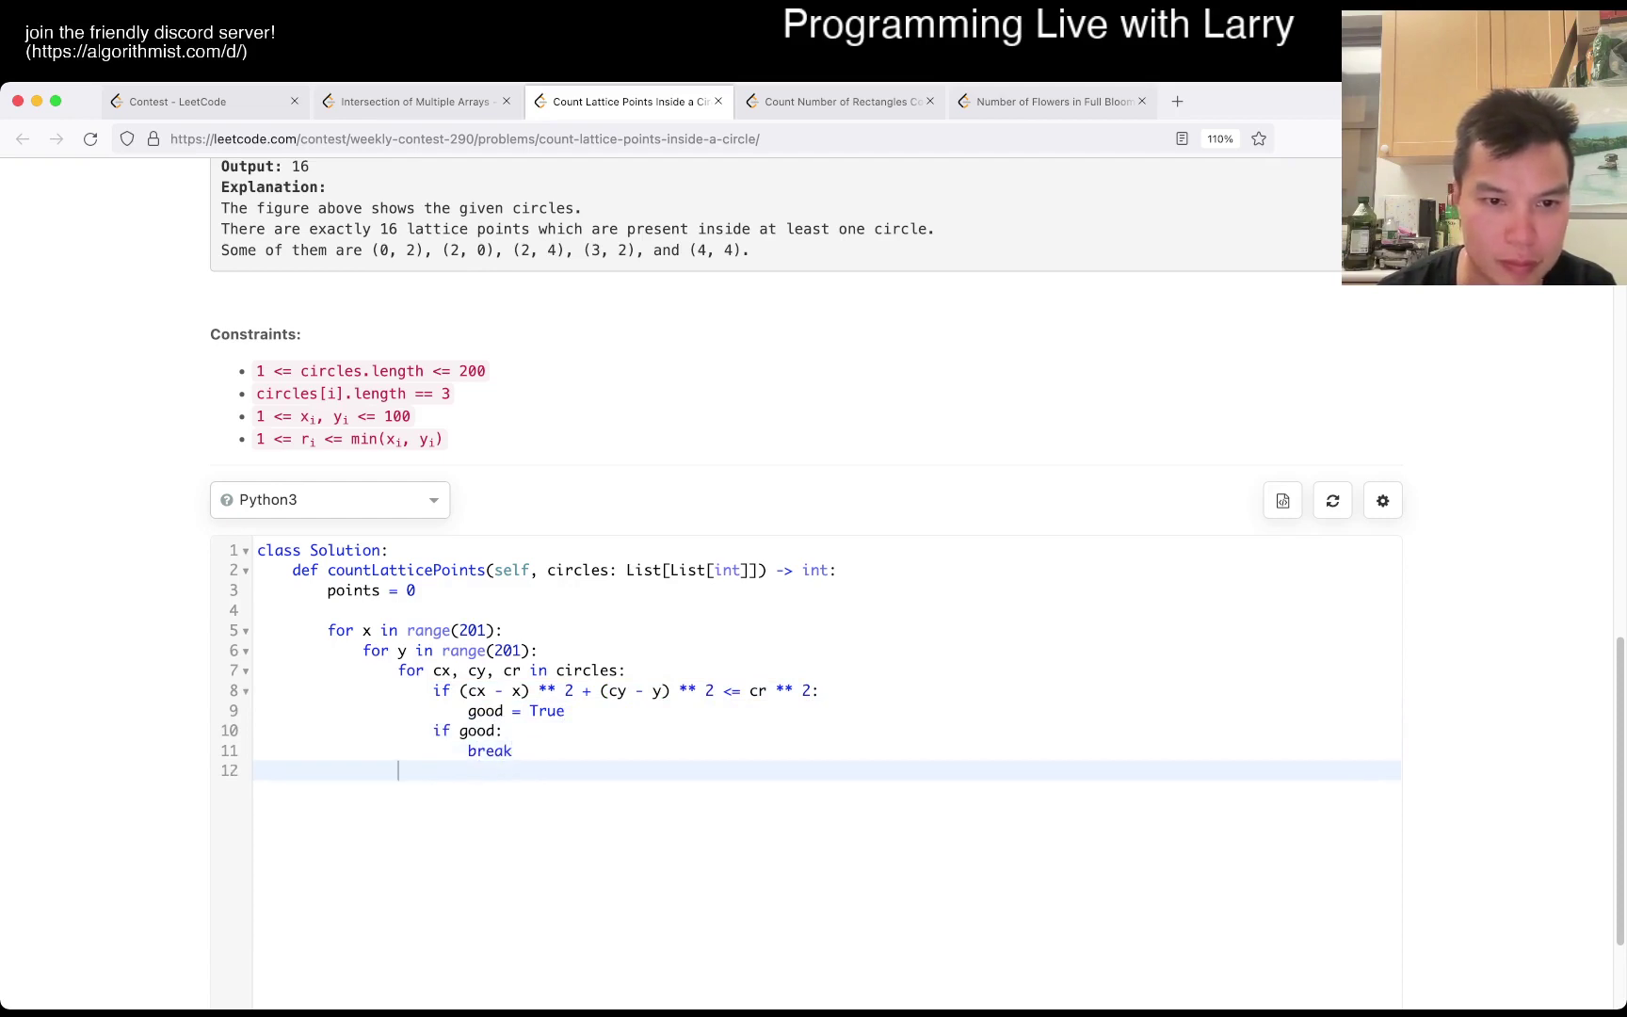
{"action": "type", "text": "if good:"}
{"action": "key", "text": "Return"}
{"action": "type", "text": "coun"}
{"action": "key", "text": "BackSpace"}
{"action": "key", "text": "BackSpace"}
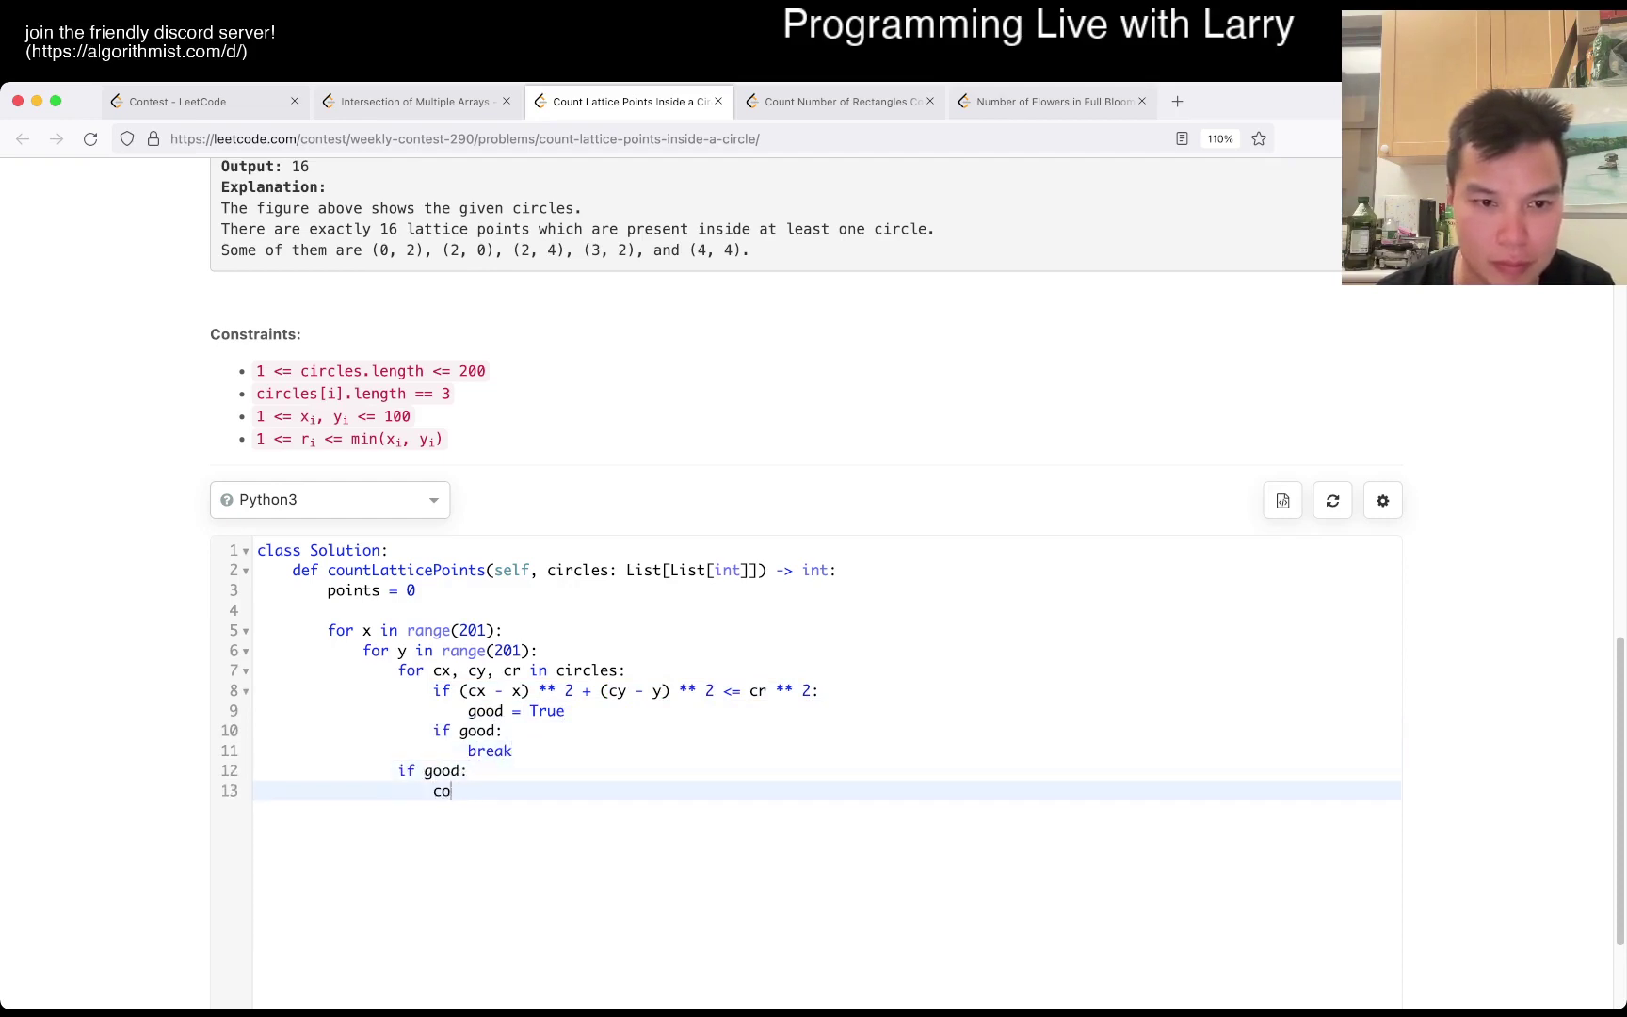
{"action": "key", "text": "BackSpace"}
{"action": "key", "text": "BackSpace"}
{"action": "type", "text": "points += 1"}
{"action": "key", "text": "Return"}
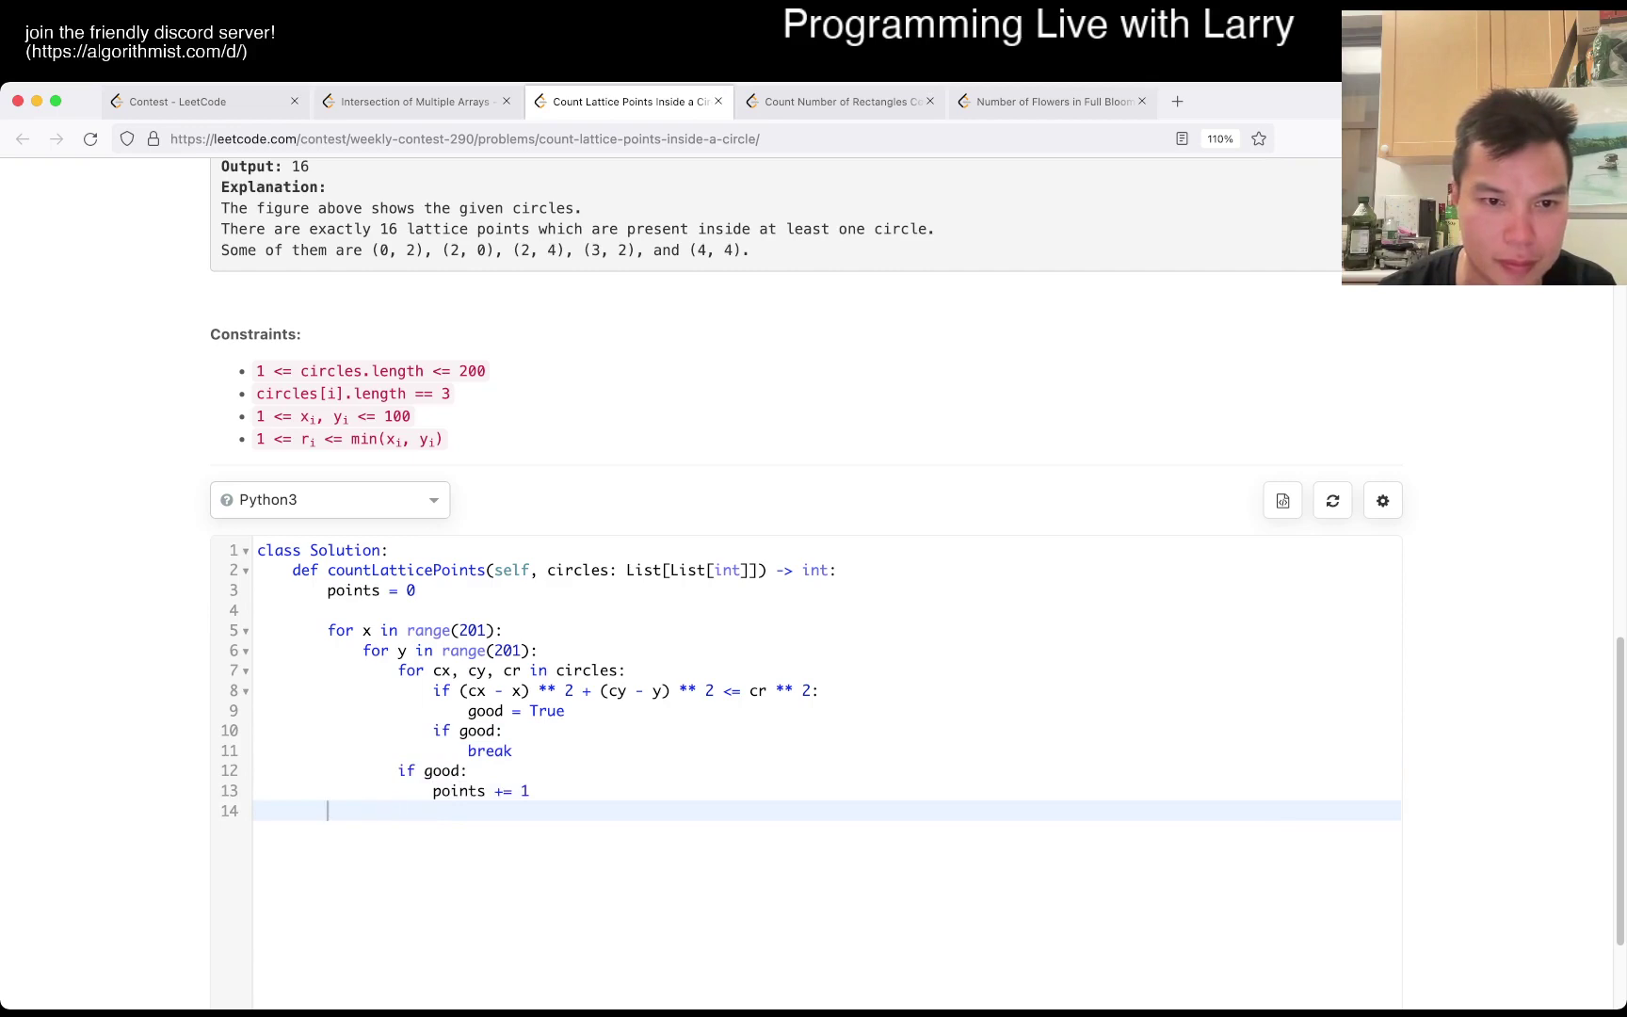
{"action": "type", "text": "return "}
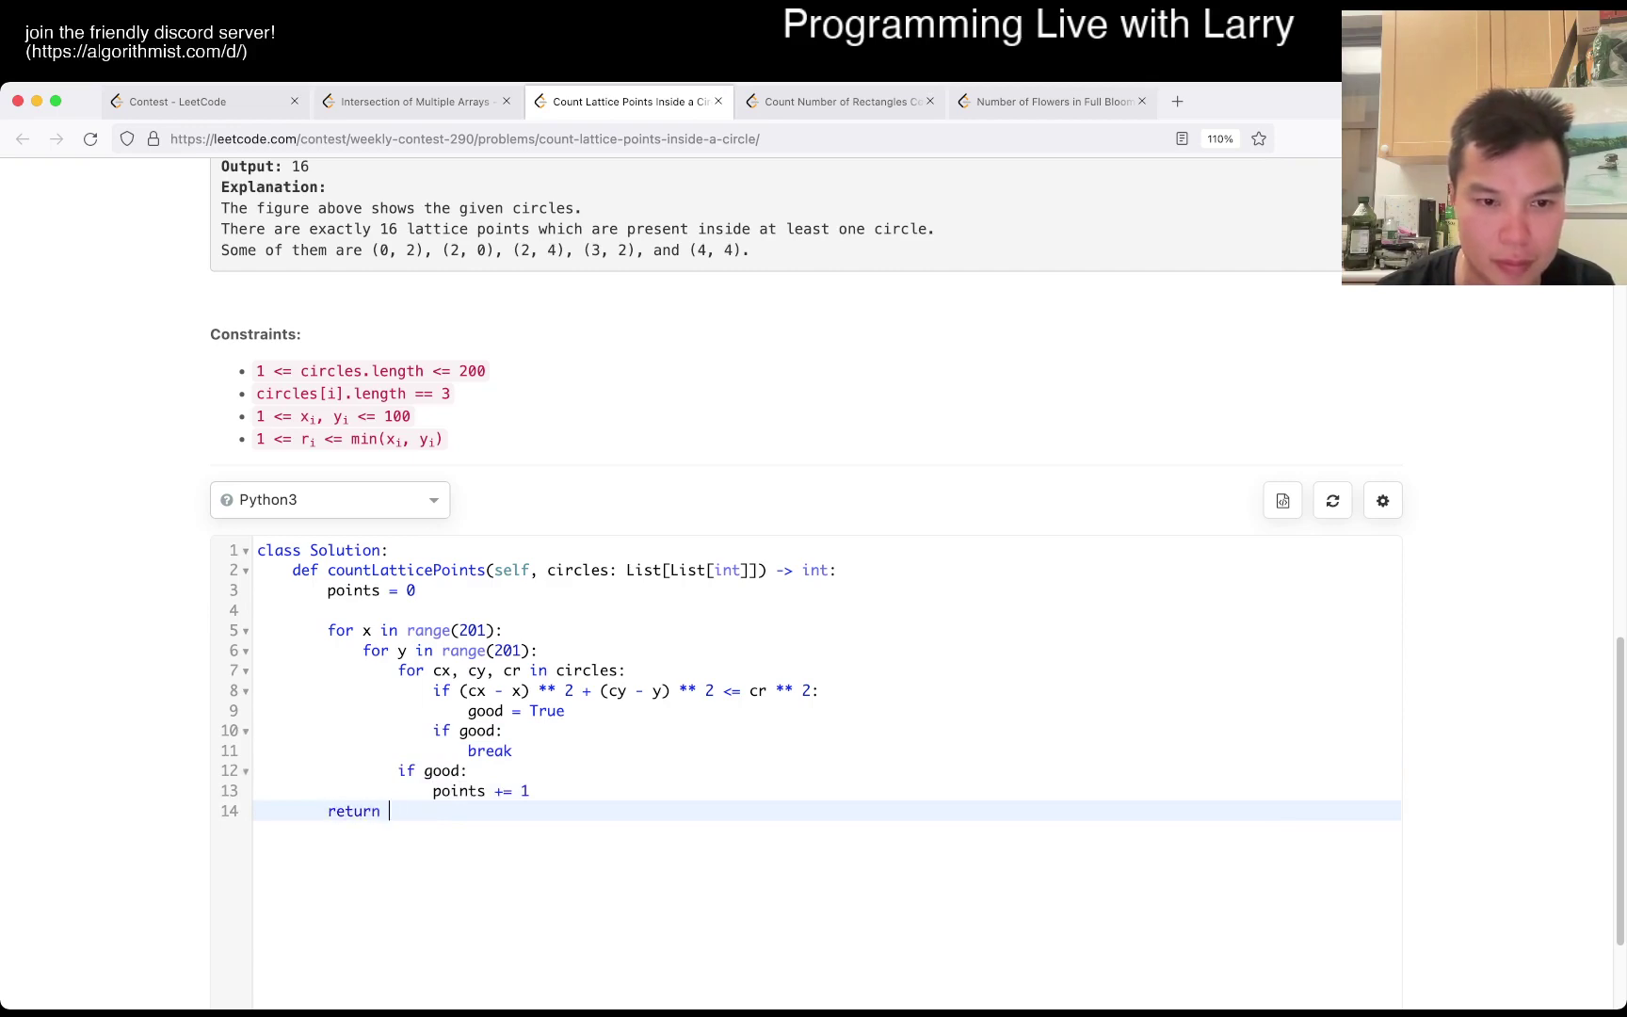
{"action": "type", "text": "pooints"}
Add a line inside the y loop and correct the 'pooints' typo
{"action": "key", "text": "Up"}
{"action": "key", "text": "Up"}
{"action": "key", "text": "Up"}
{"action": "key", "text": "Up"}
{"action": "key", "text": "Up"}
{"action": "key", "text": "Up"}
{"action": "key", "text": "Up"}
{"action": "key", "text": "Up"}
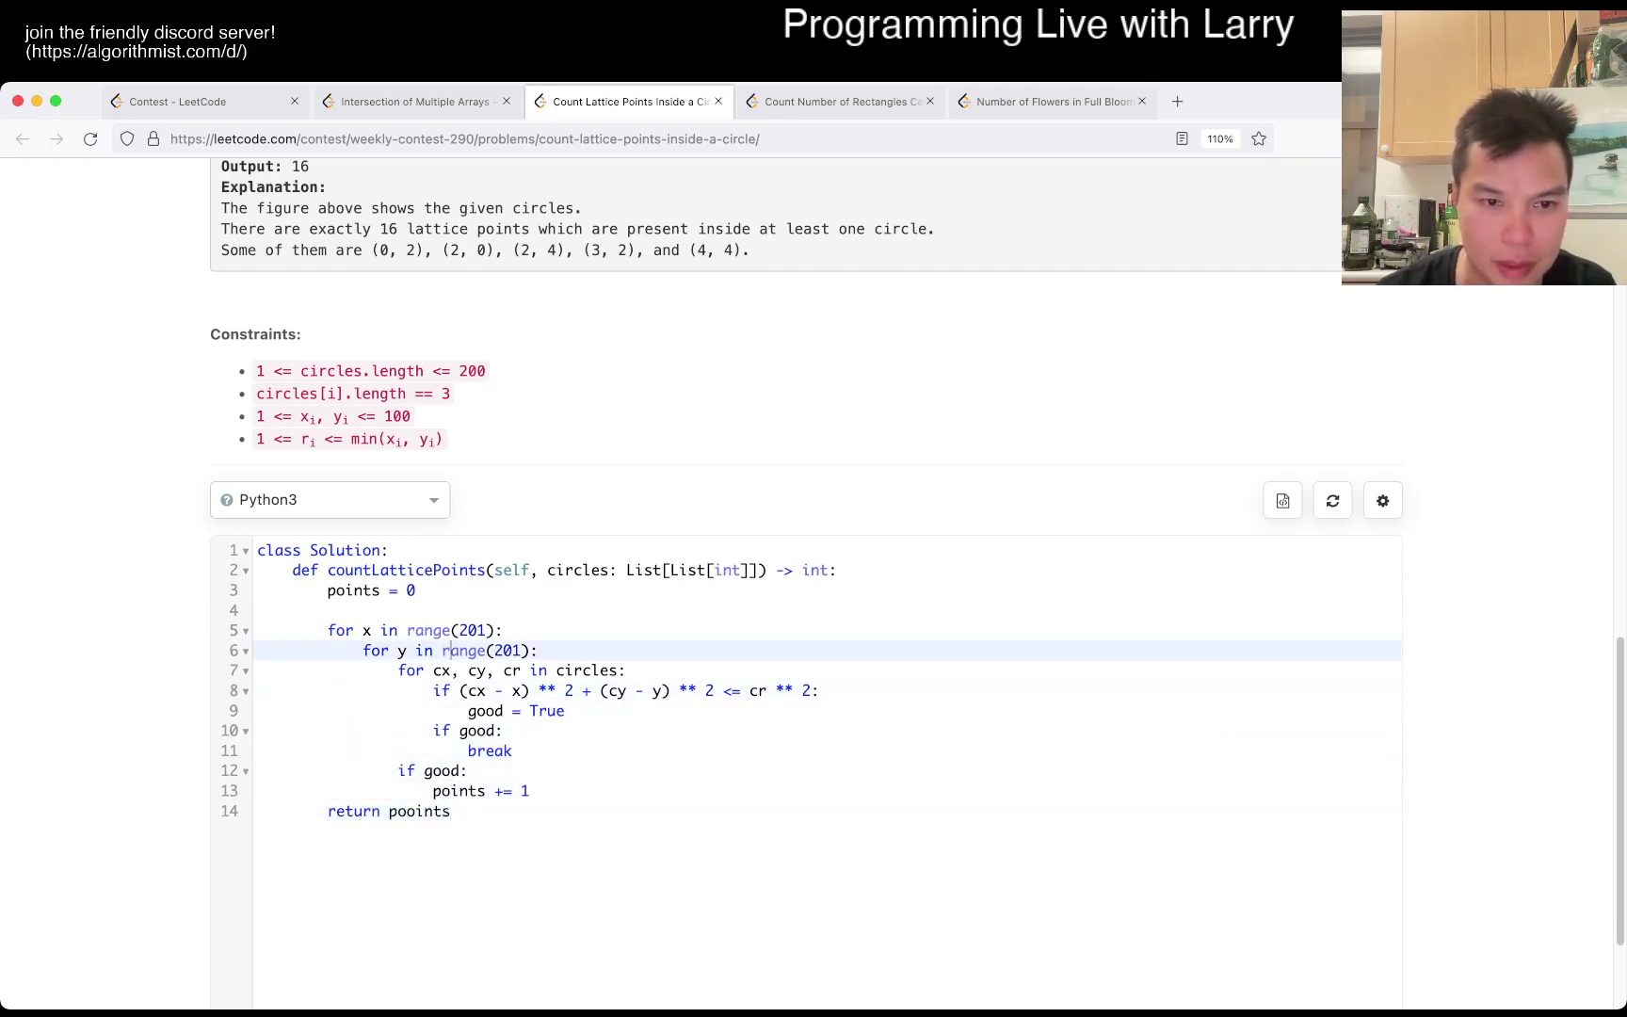
{"action": "key", "text": "End"}
{"action": "key", "text": "Return"}
{"action": "type", "text": "good = False"}
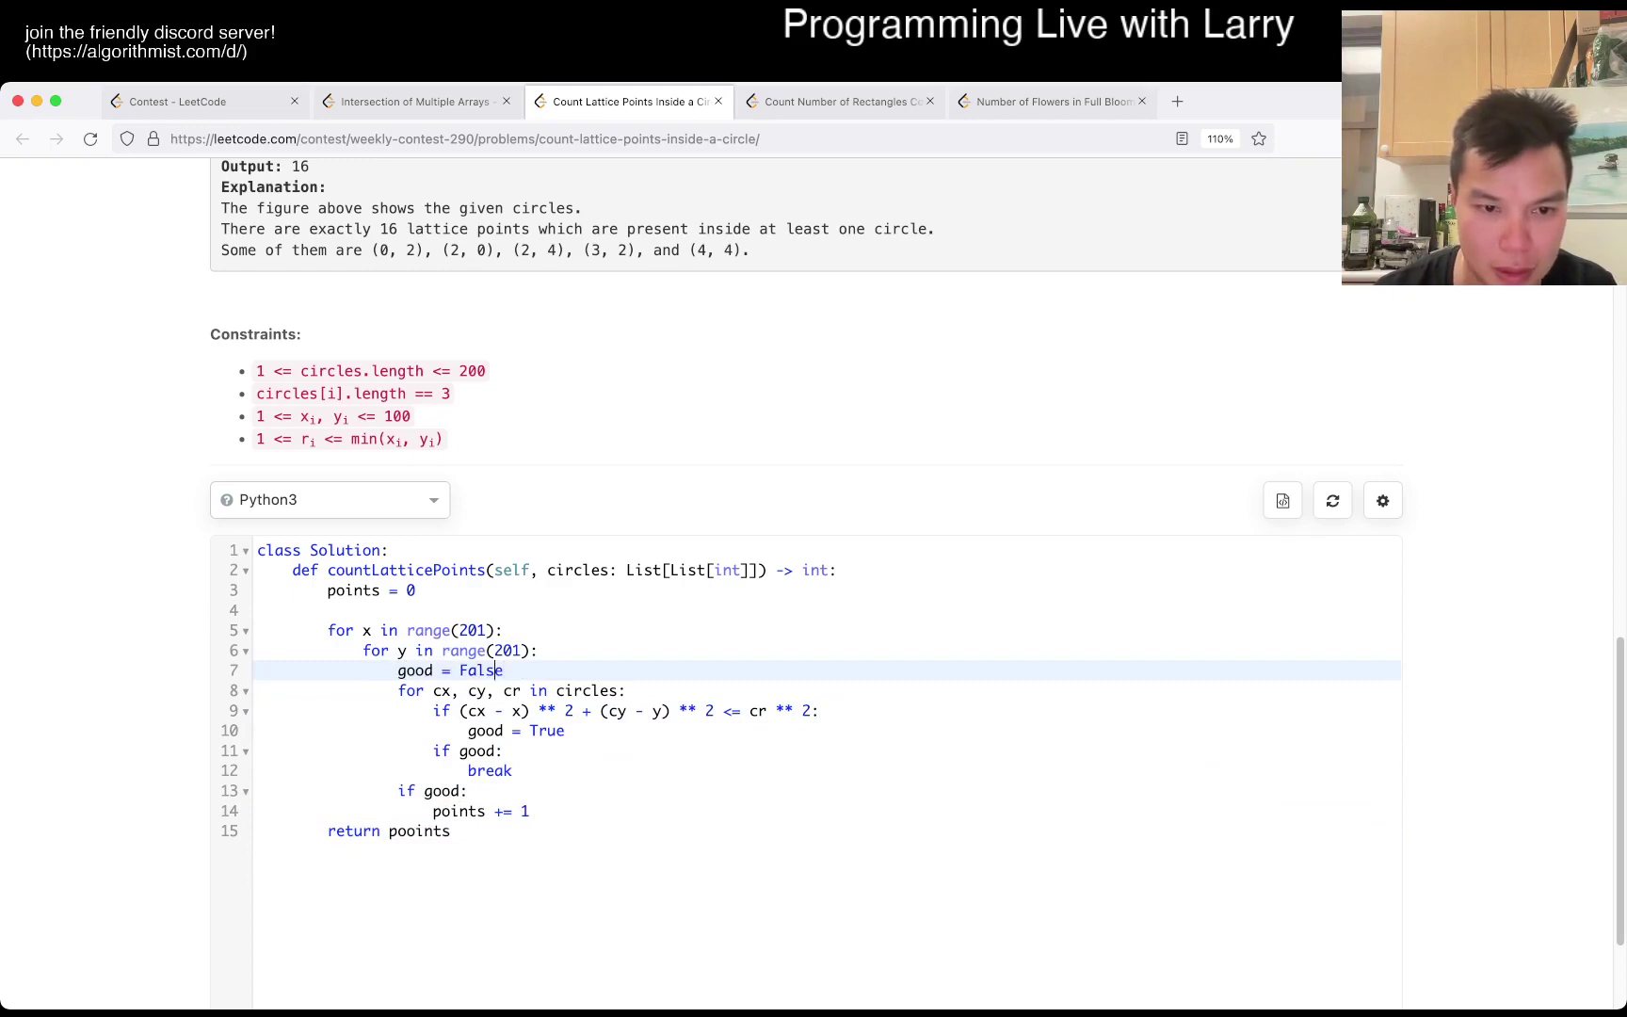
{"action": "key", "text": "Down"}
{"action": "key", "text": "Down"}
{"action": "key", "text": "Down"}
{"action": "key", "text": "Left"}
{"action": "key", "text": "Left"}
{"action": "key", "text": "BackSpace"}
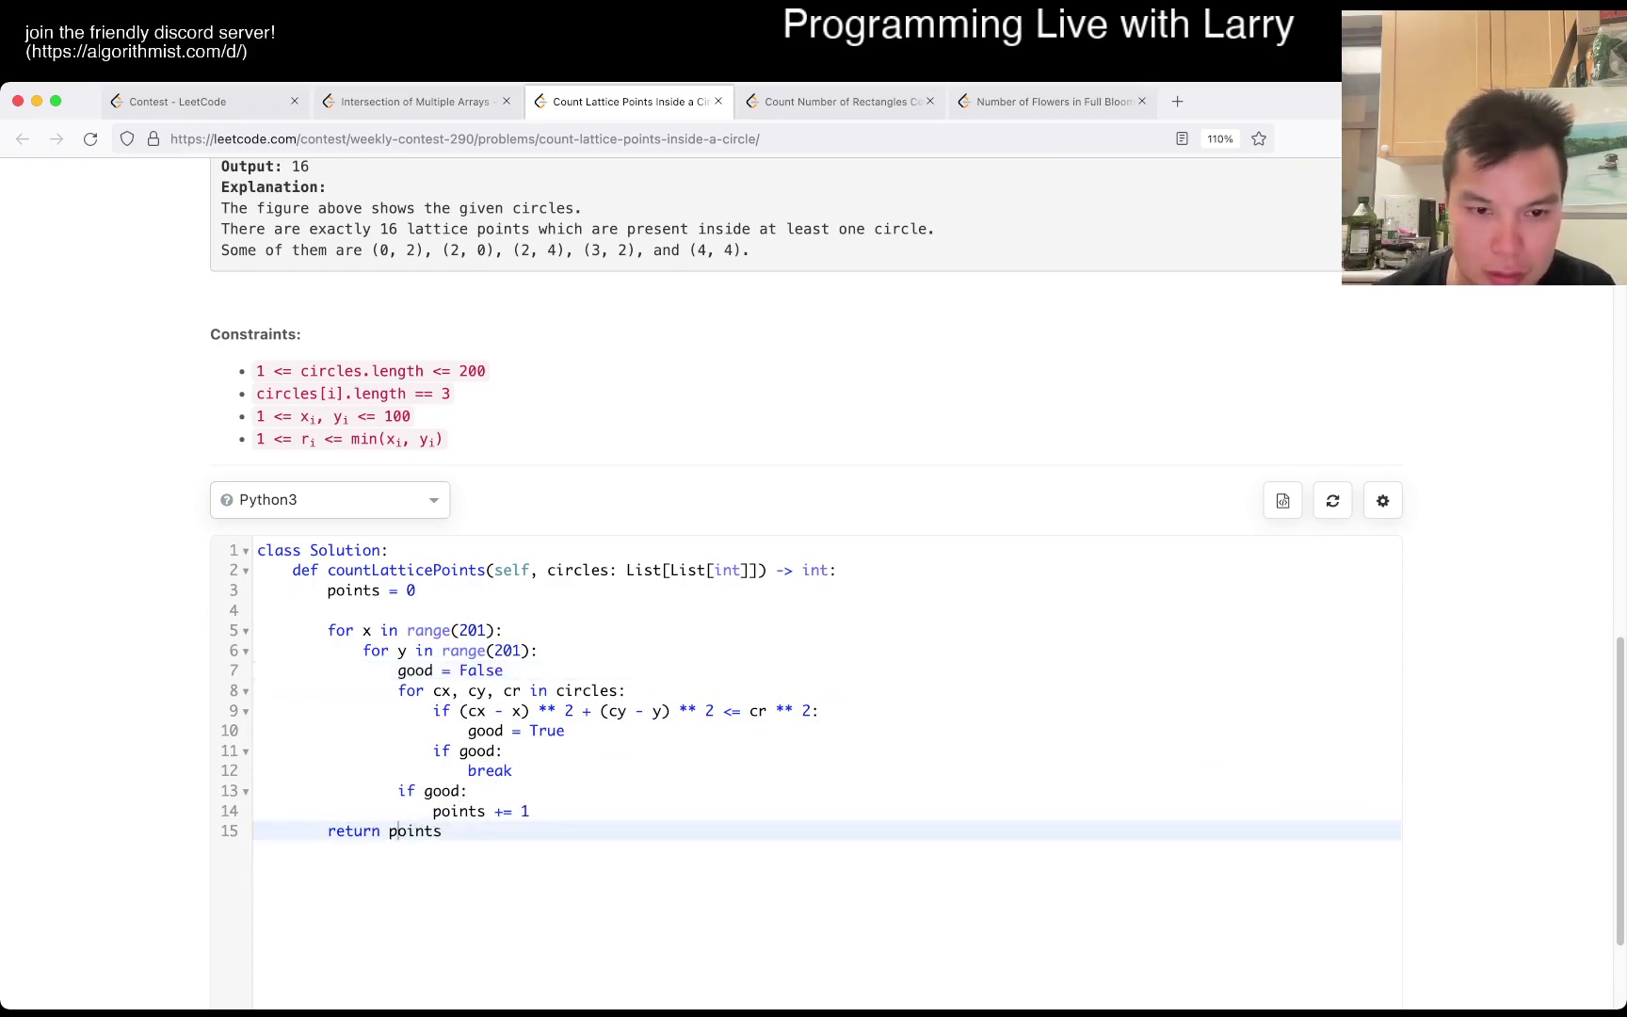
{"action": "scroll", "coordinate": [813, 636], "scroll_direction": "down", "scroll_amount": 3}
Run the two example testcases, submit, and select the Time Limit Exceeded last executed input
{"action": "key", "text": "ctrl+apostrophe"}
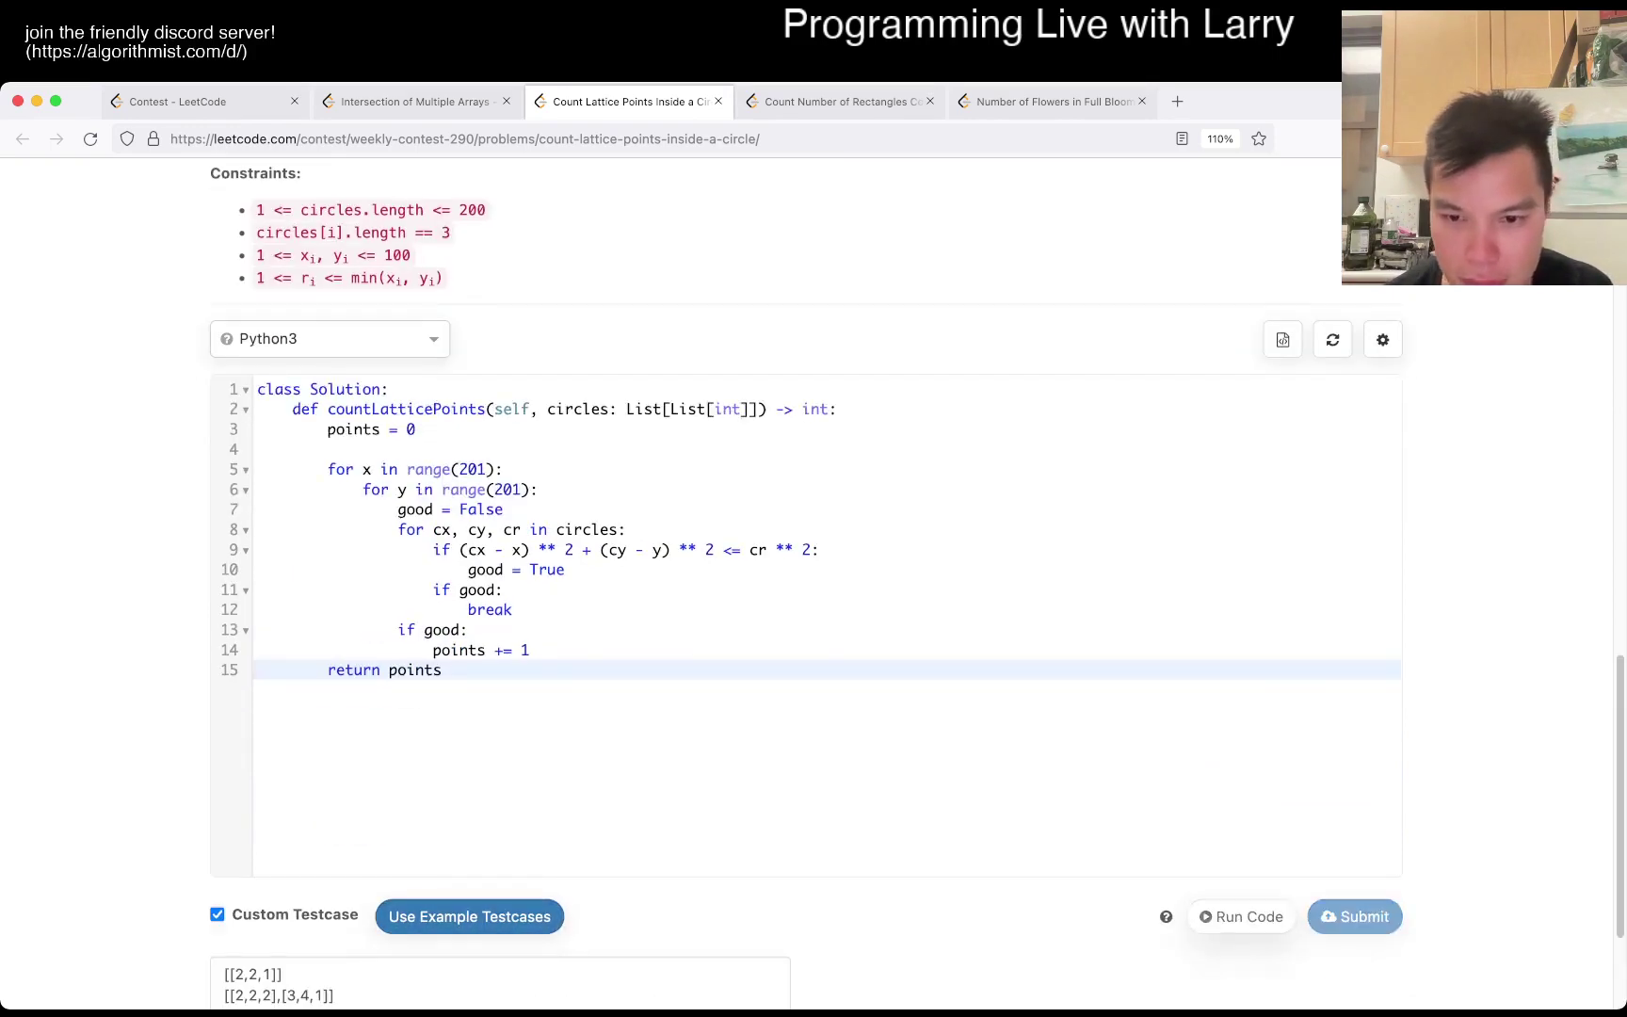
{"action": "scroll", "coordinate": [814, 636], "scroll_direction": "down", "scroll_amount": 5}
{"action": "scroll", "coordinate": [813, 635], "scroll_direction": "down", "scroll_amount": 5}
{"action": "scroll", "coordinate": [814, 635], "scroll_direction": "up", "scroll_amount": 5}
{"action": "scroll", "coordinate": [815, 636], "scroll_direction": "up", "scroll_amount": 10}
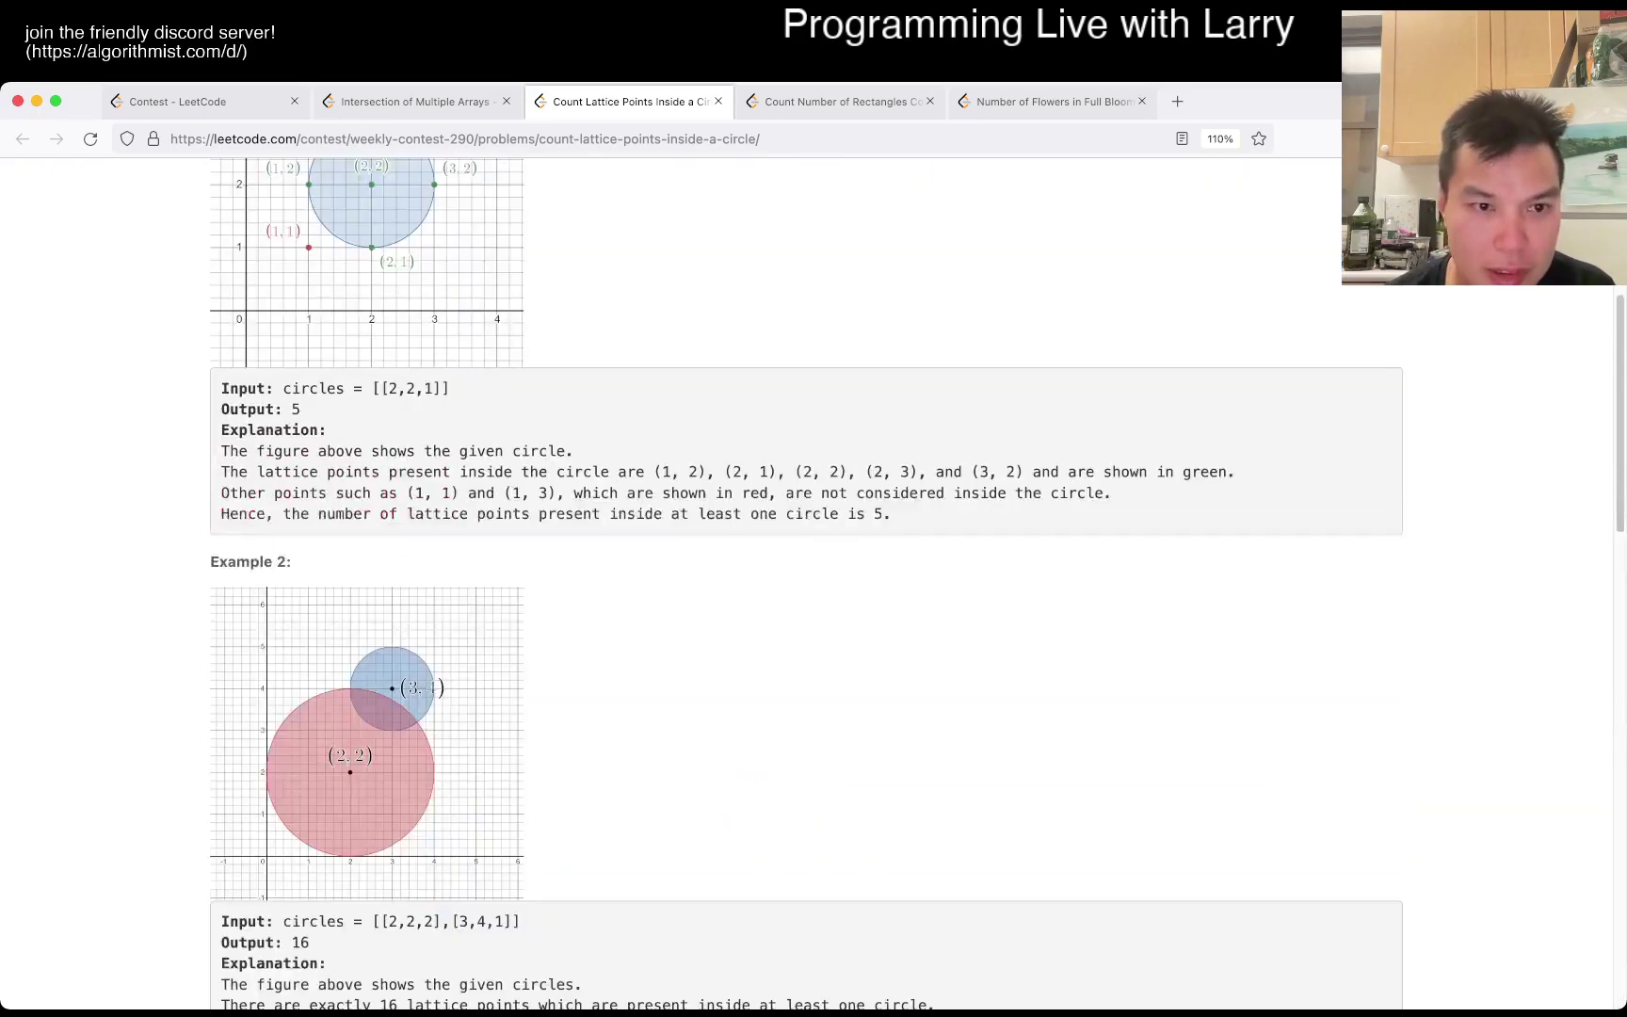
{"action": "scroll", "coordinate": [814, 636], "scroll_direction": "down", "scroll_amount": 8}
{"action": "scroll", "coordinate": [814, 636], "scroll_direction": "down", "scroll_amount": 3}
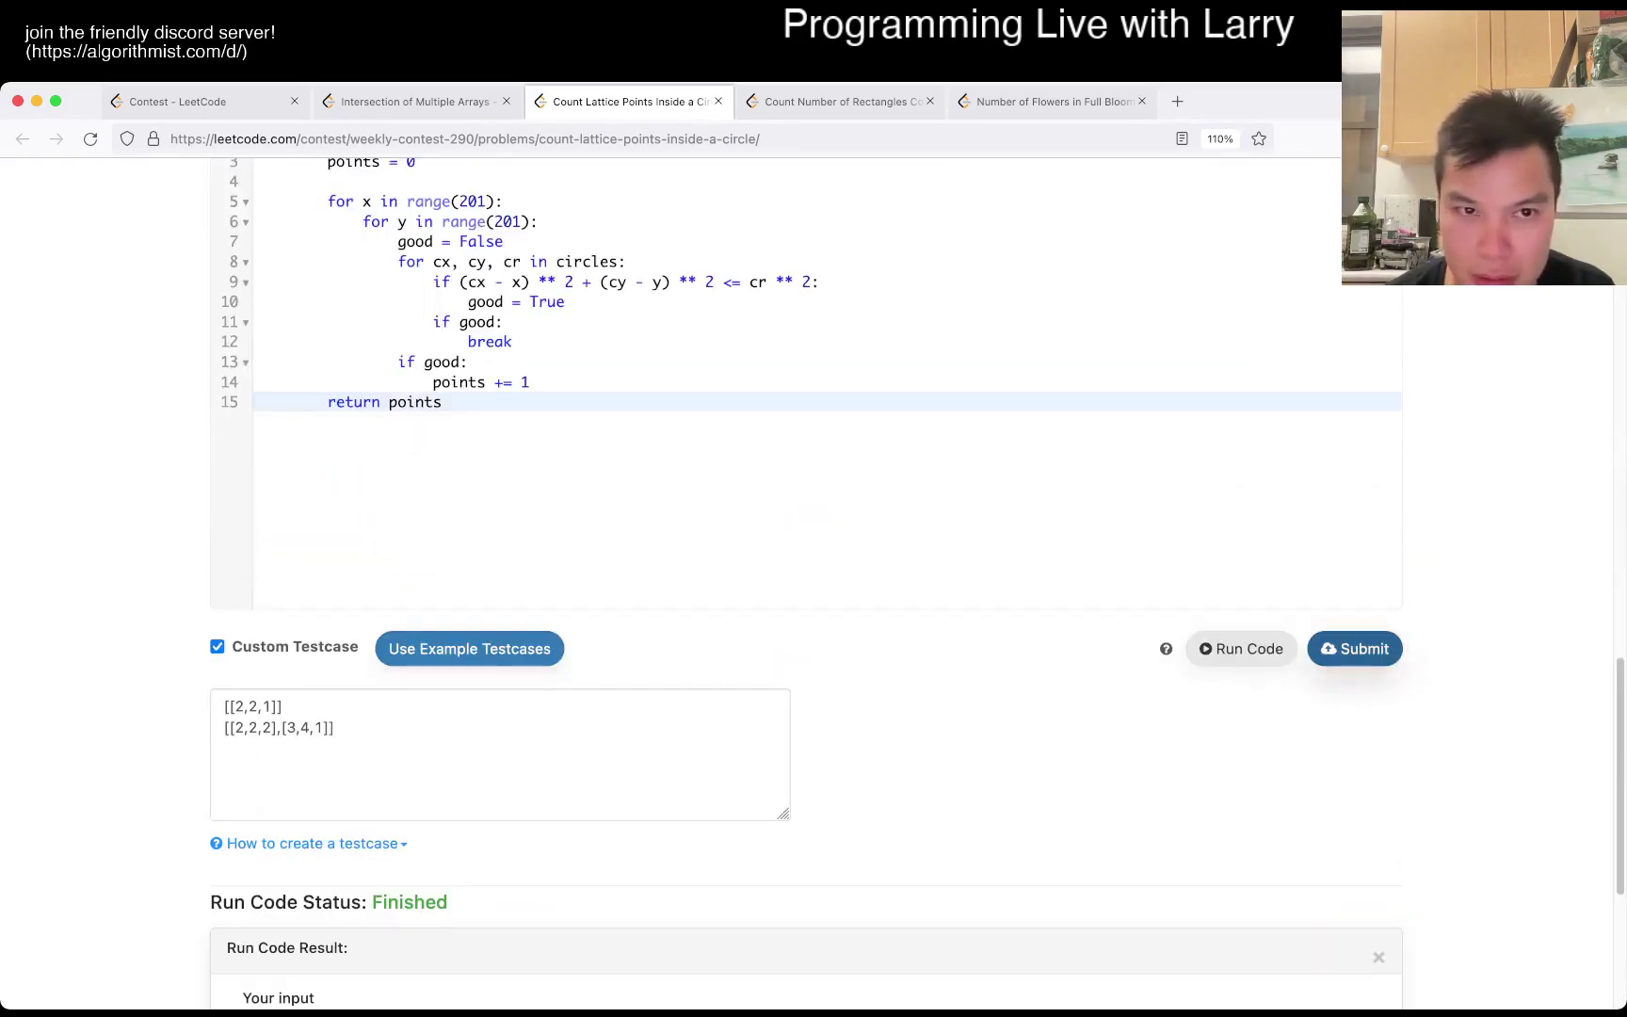
{"action": "left_click", "coordinate": [1354, 648]}
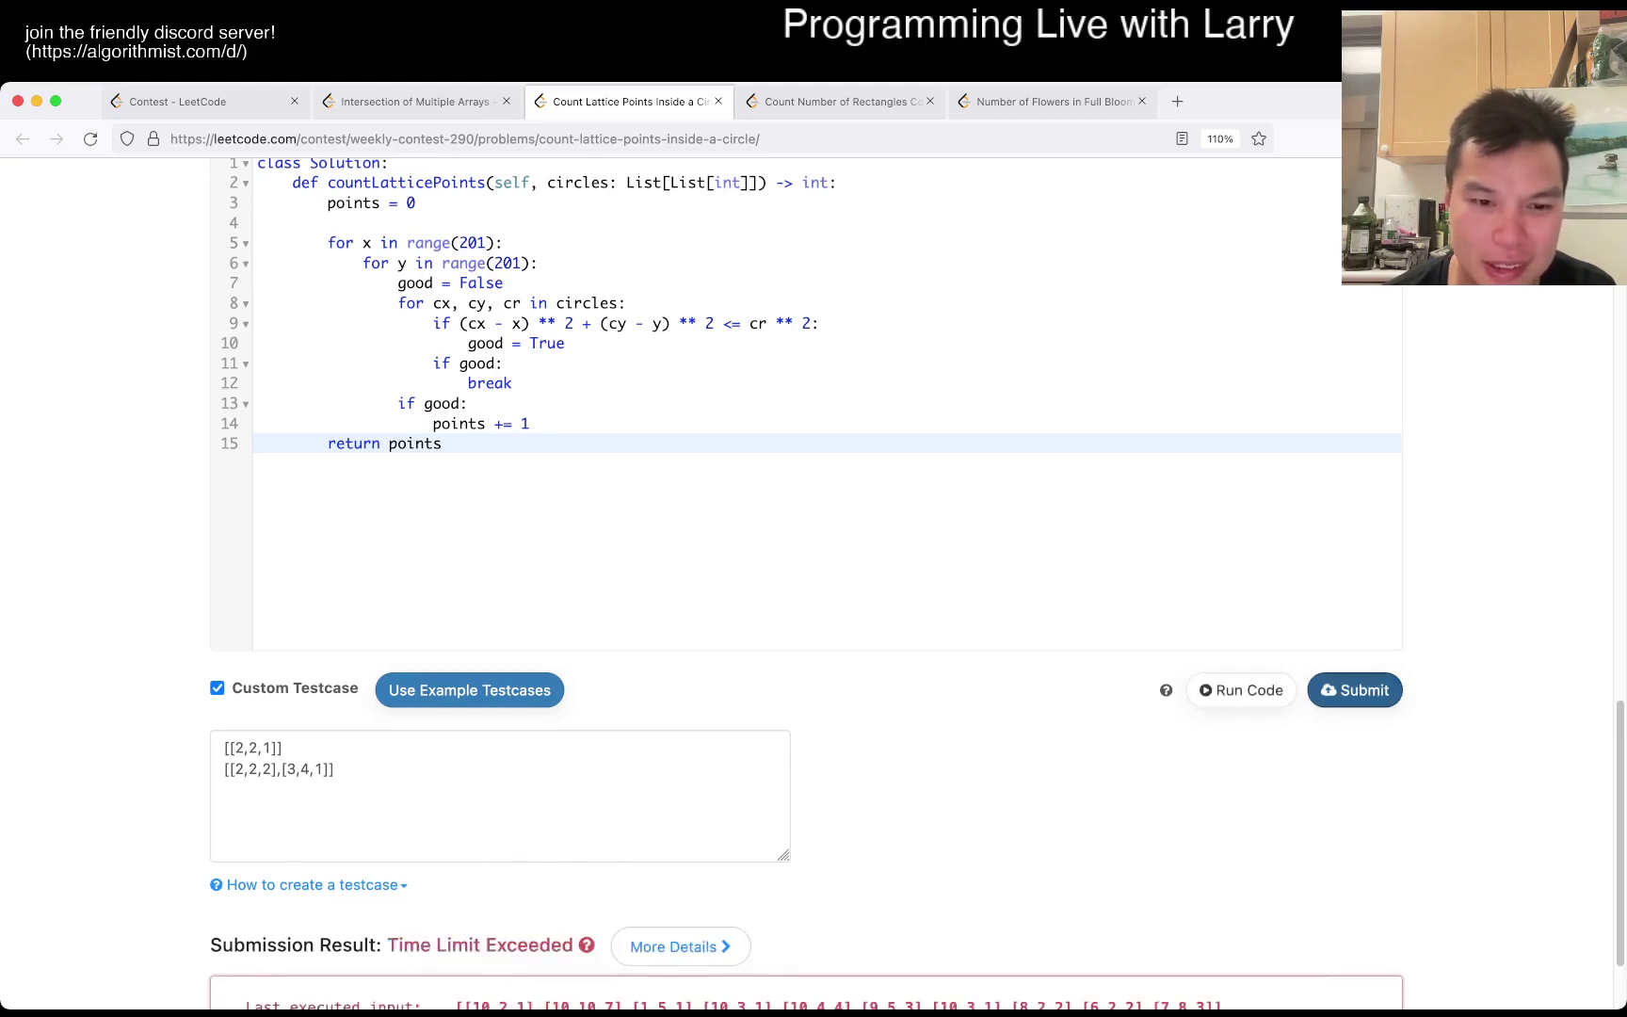
{"action": "triple_click", "coordinate": [838, 882]}
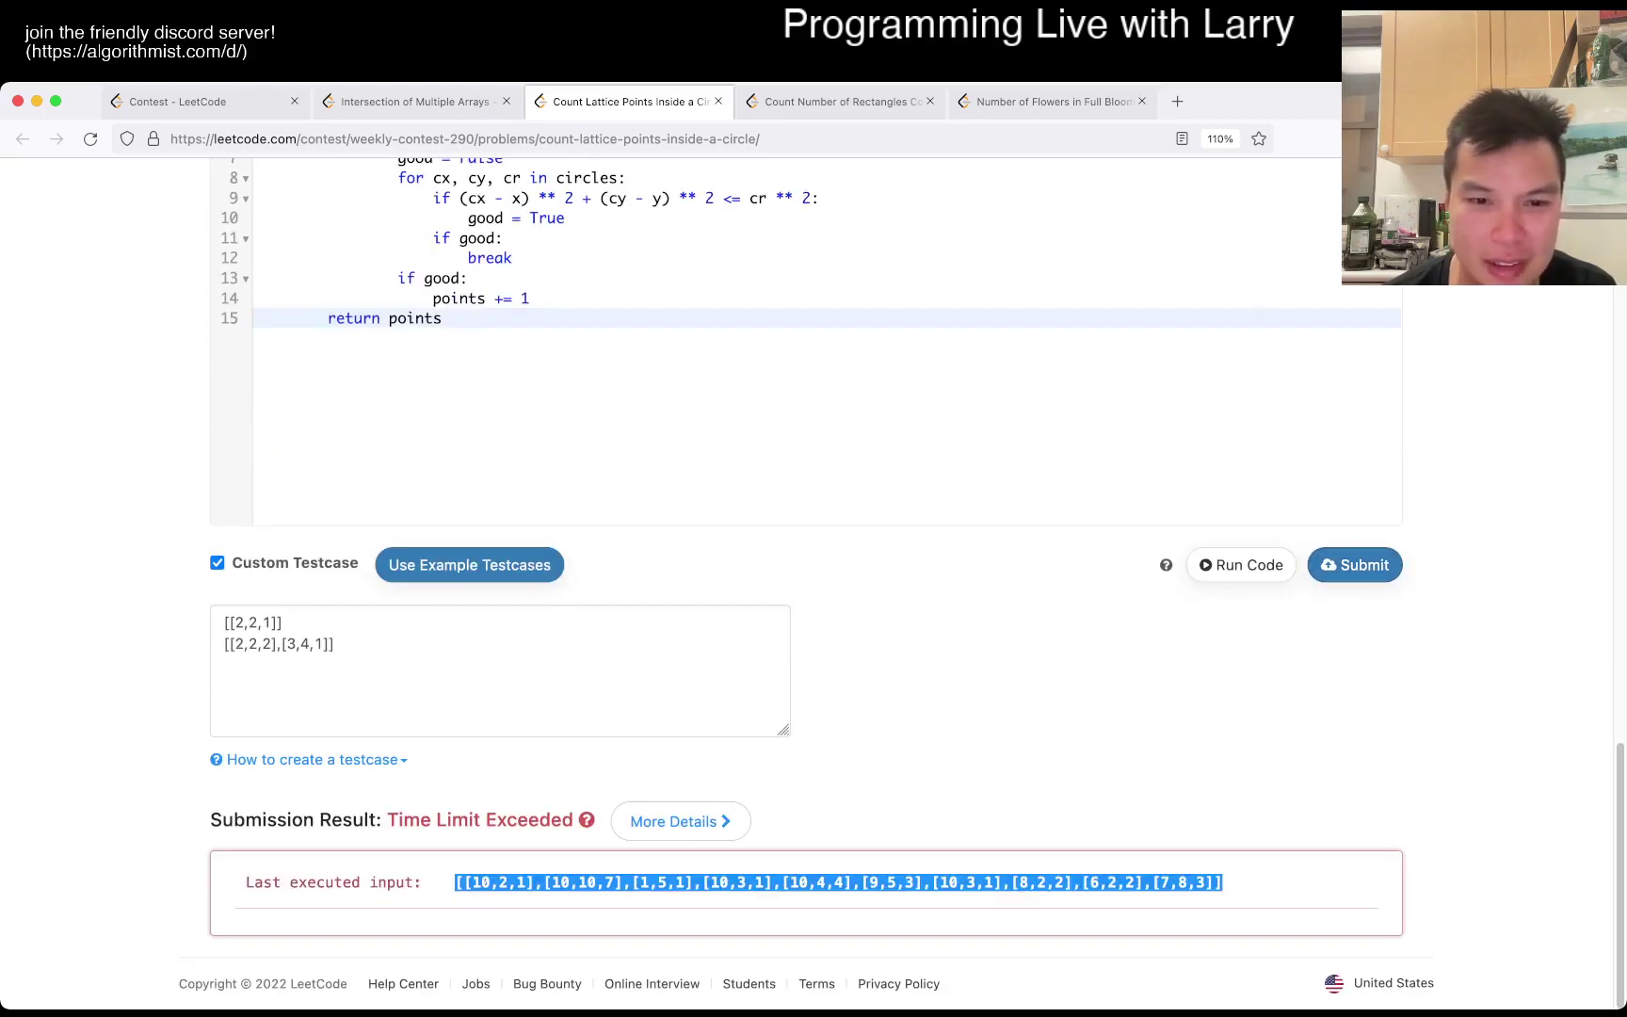
View the submission details, go back to the problem, and select all the Python3 code
{"action": "left_click", "coordinate": [680, 822]}
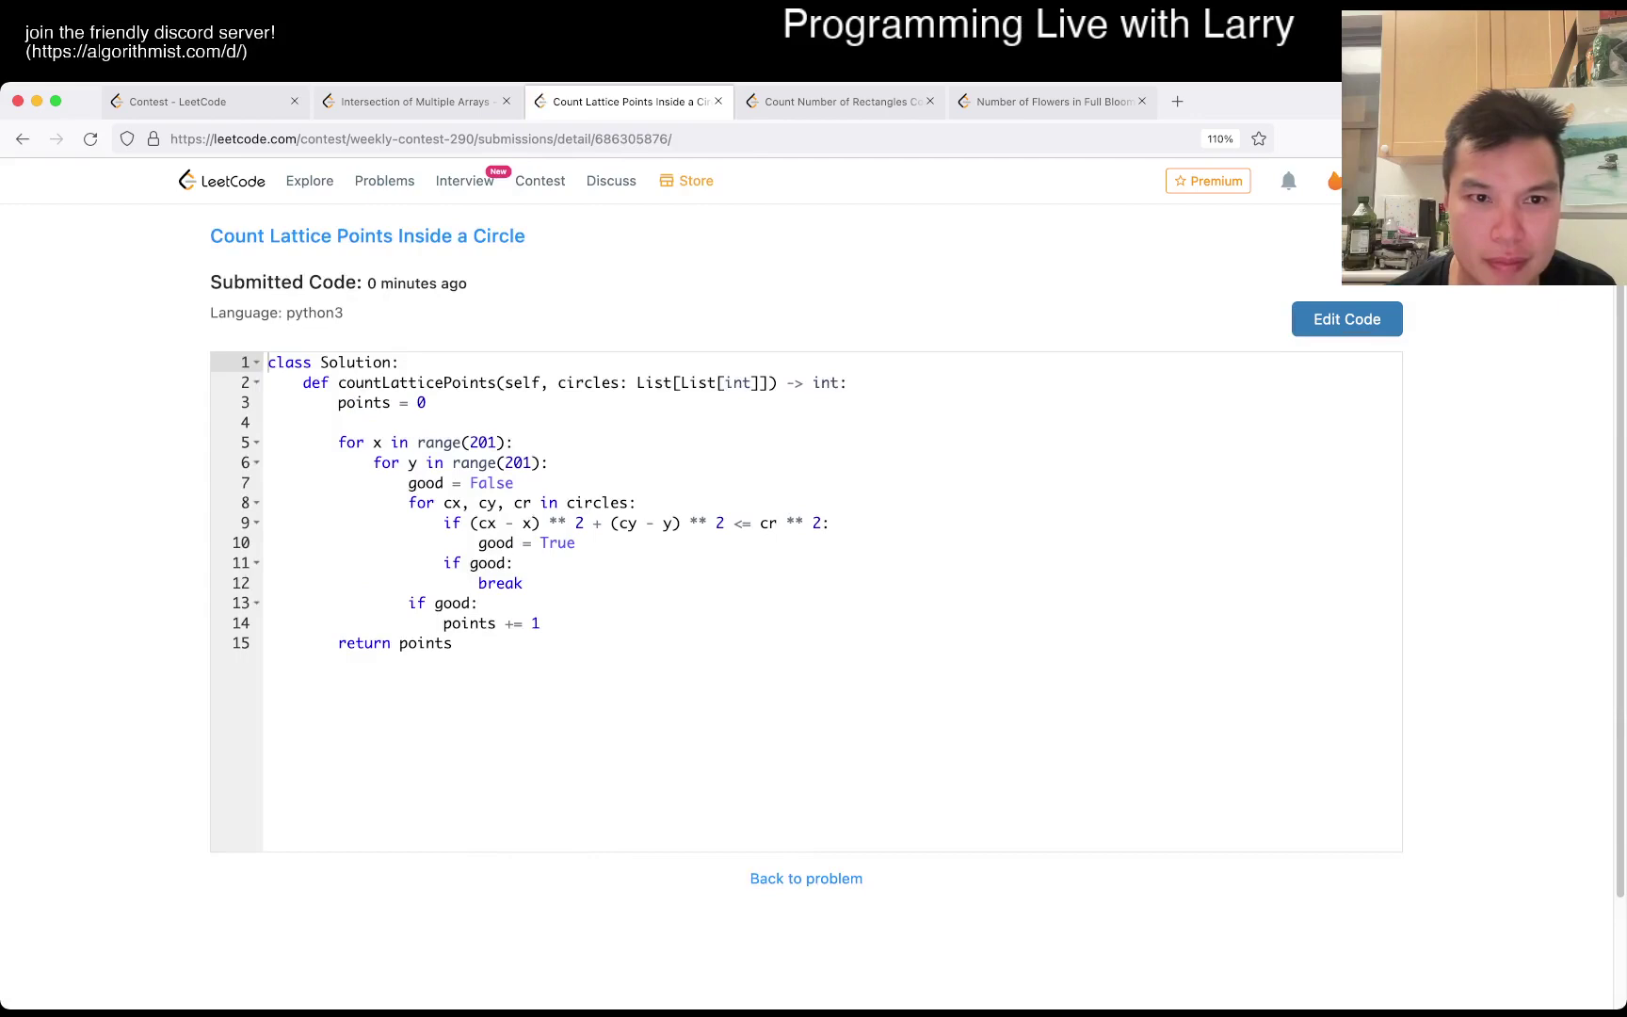
{"action": "left_click", "coordinate": [23, 138]}
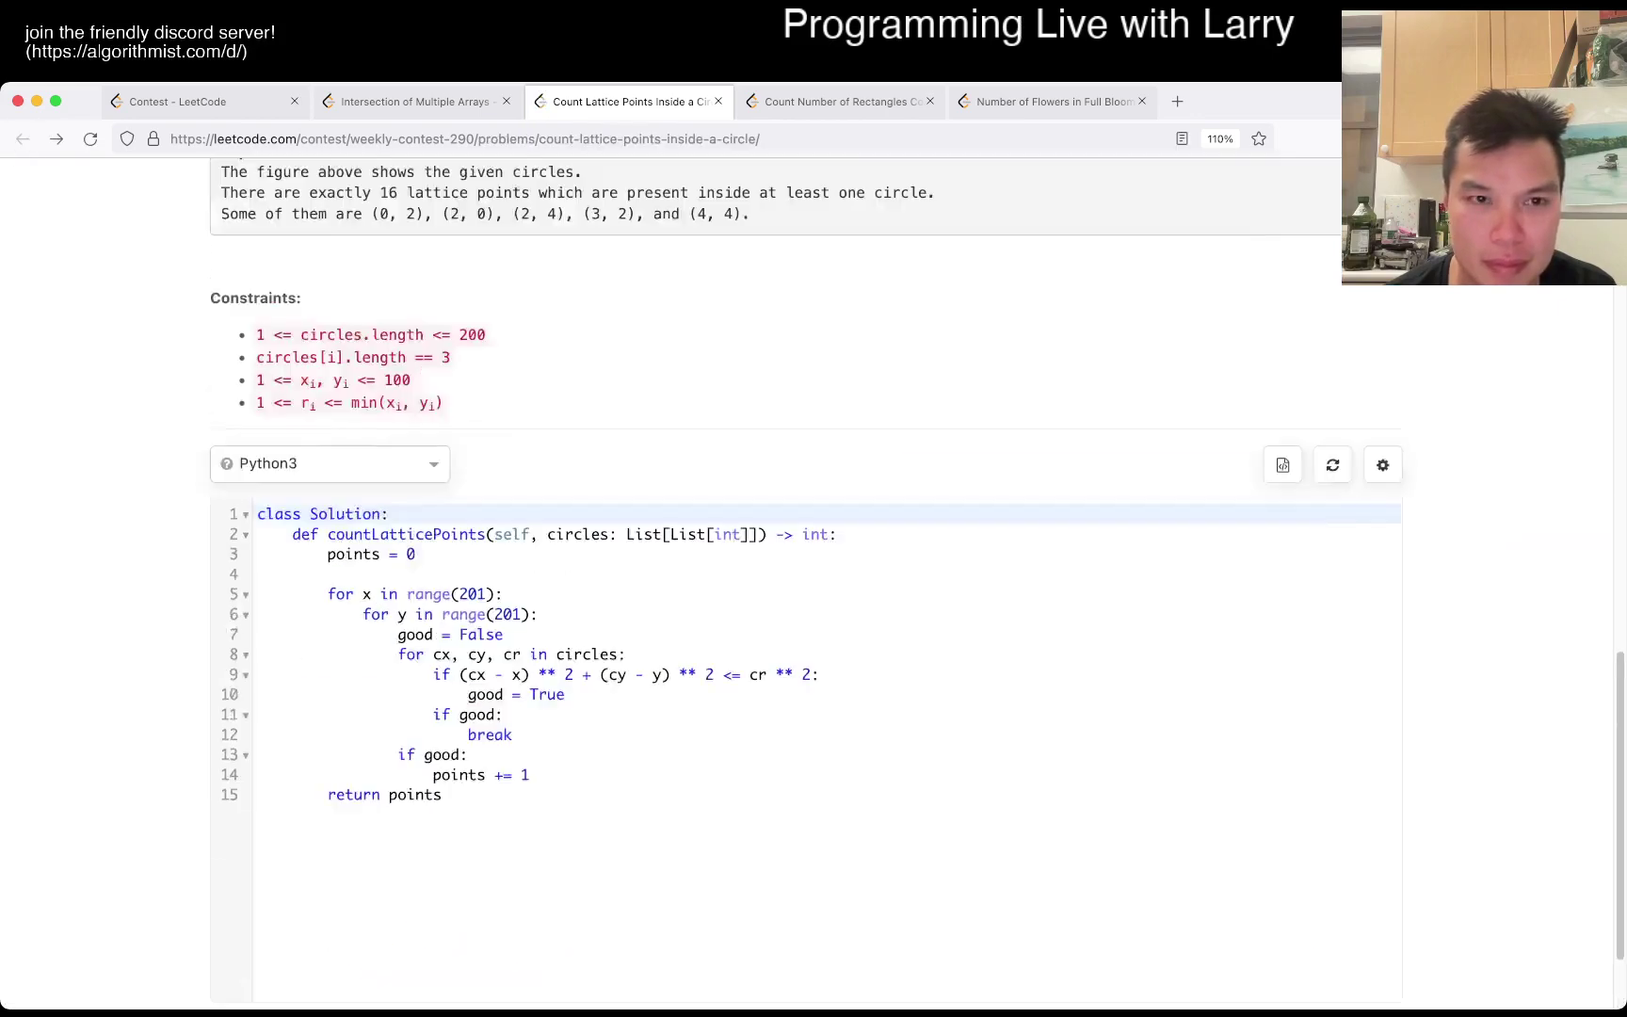
{"action": "scroll", "coordinate": [762, 573], "scroll_direction": "up", "scroll_amount": 10}
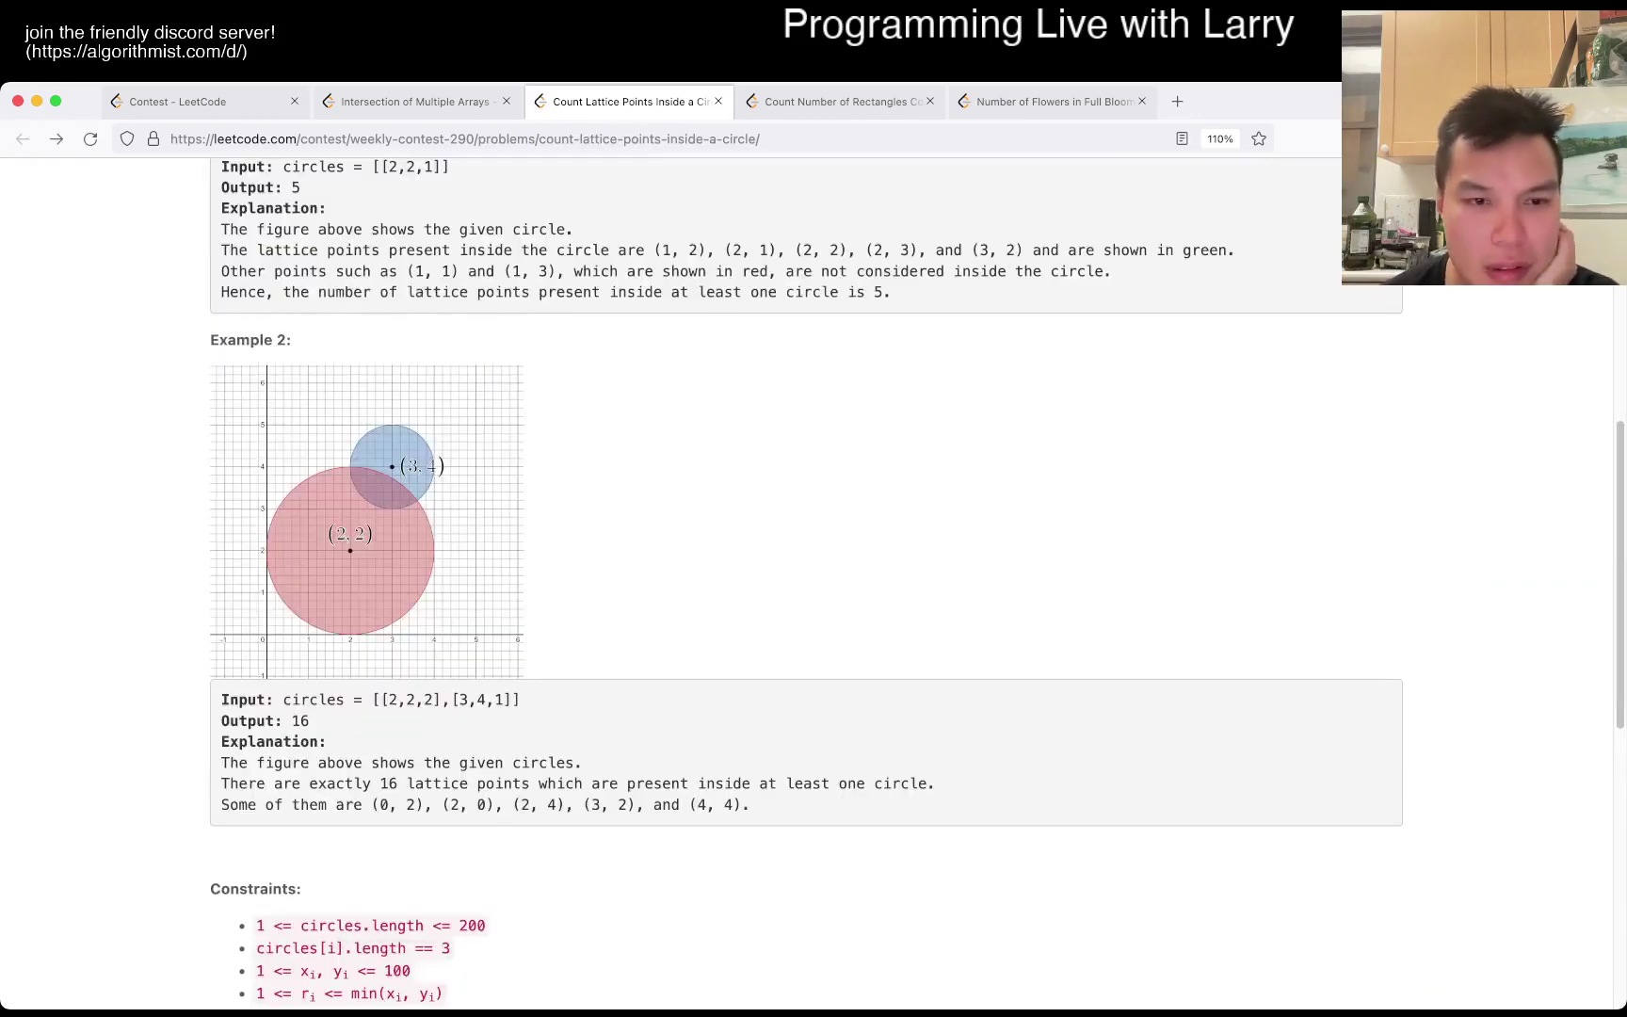
{"action": "scroll", "coordinate": [763, 572], "scroll_direction": "up", "scroll_amount": 5}
{"action": "scroll", "coordinate": [763, 572], "scroll_direction": "up", "scroll_amount": 3}
{"action": "scroll", "coordinate": [764, 573], "scroll_direction": "down", "scroll_amount": 12}
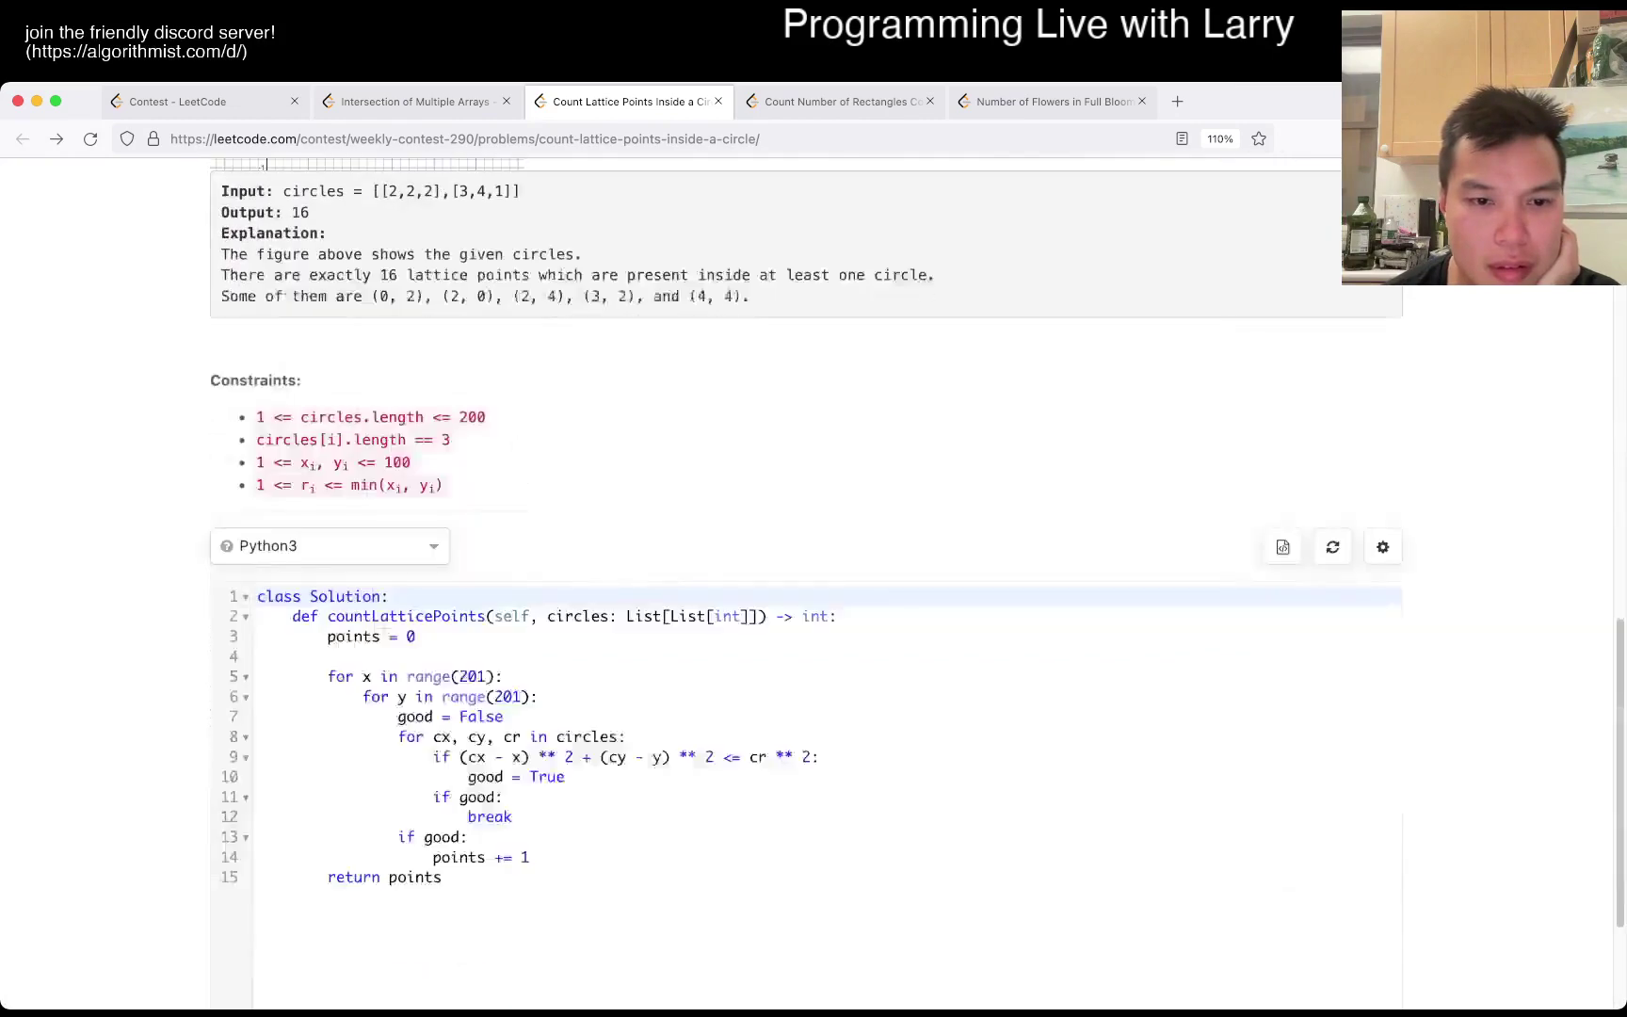
{"action": "scroll", "coordinate": [763, 572], "scroll_direction": "down", "scroll_amount": 5}
{"action": "scroll", "coordinate": [762, 572], "scroll_direction": "up", "scroll_amount": 4}
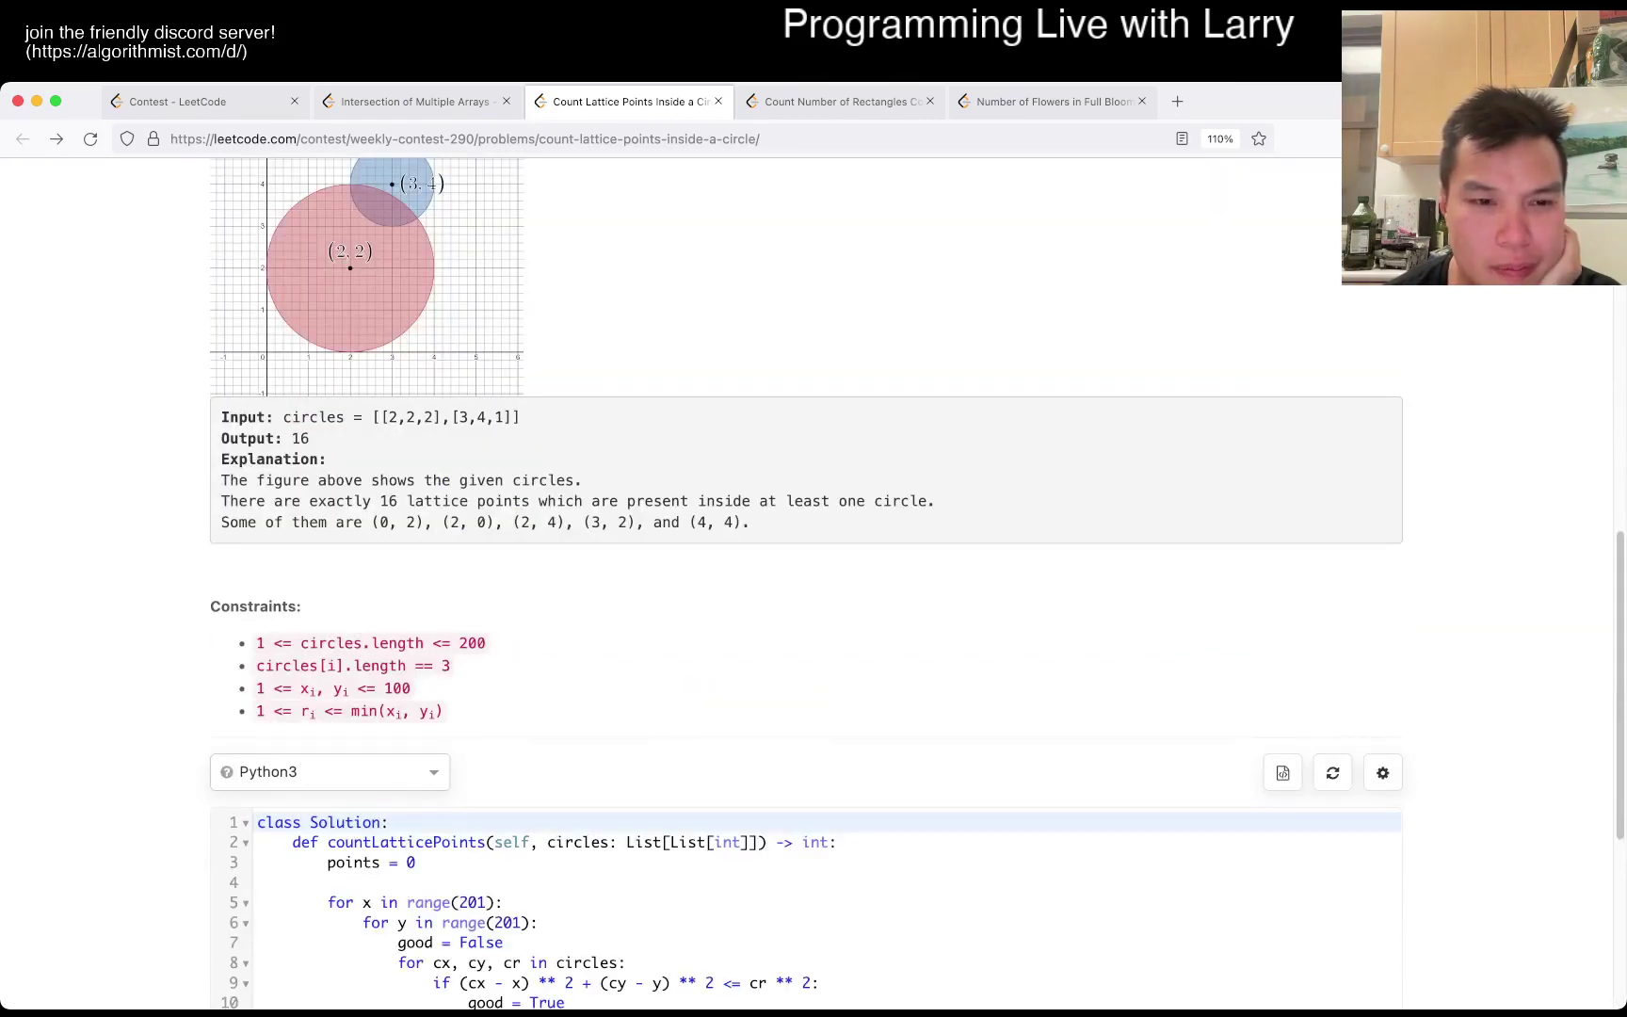
{"action": "scroll", "coordinate": [764, 573], "scroll_direction": "down", "scroll_amount": 8}
{"action": "scroll", "coordinate": [762, 572], "scroll_direction": "up", "scroll_amount": 6}
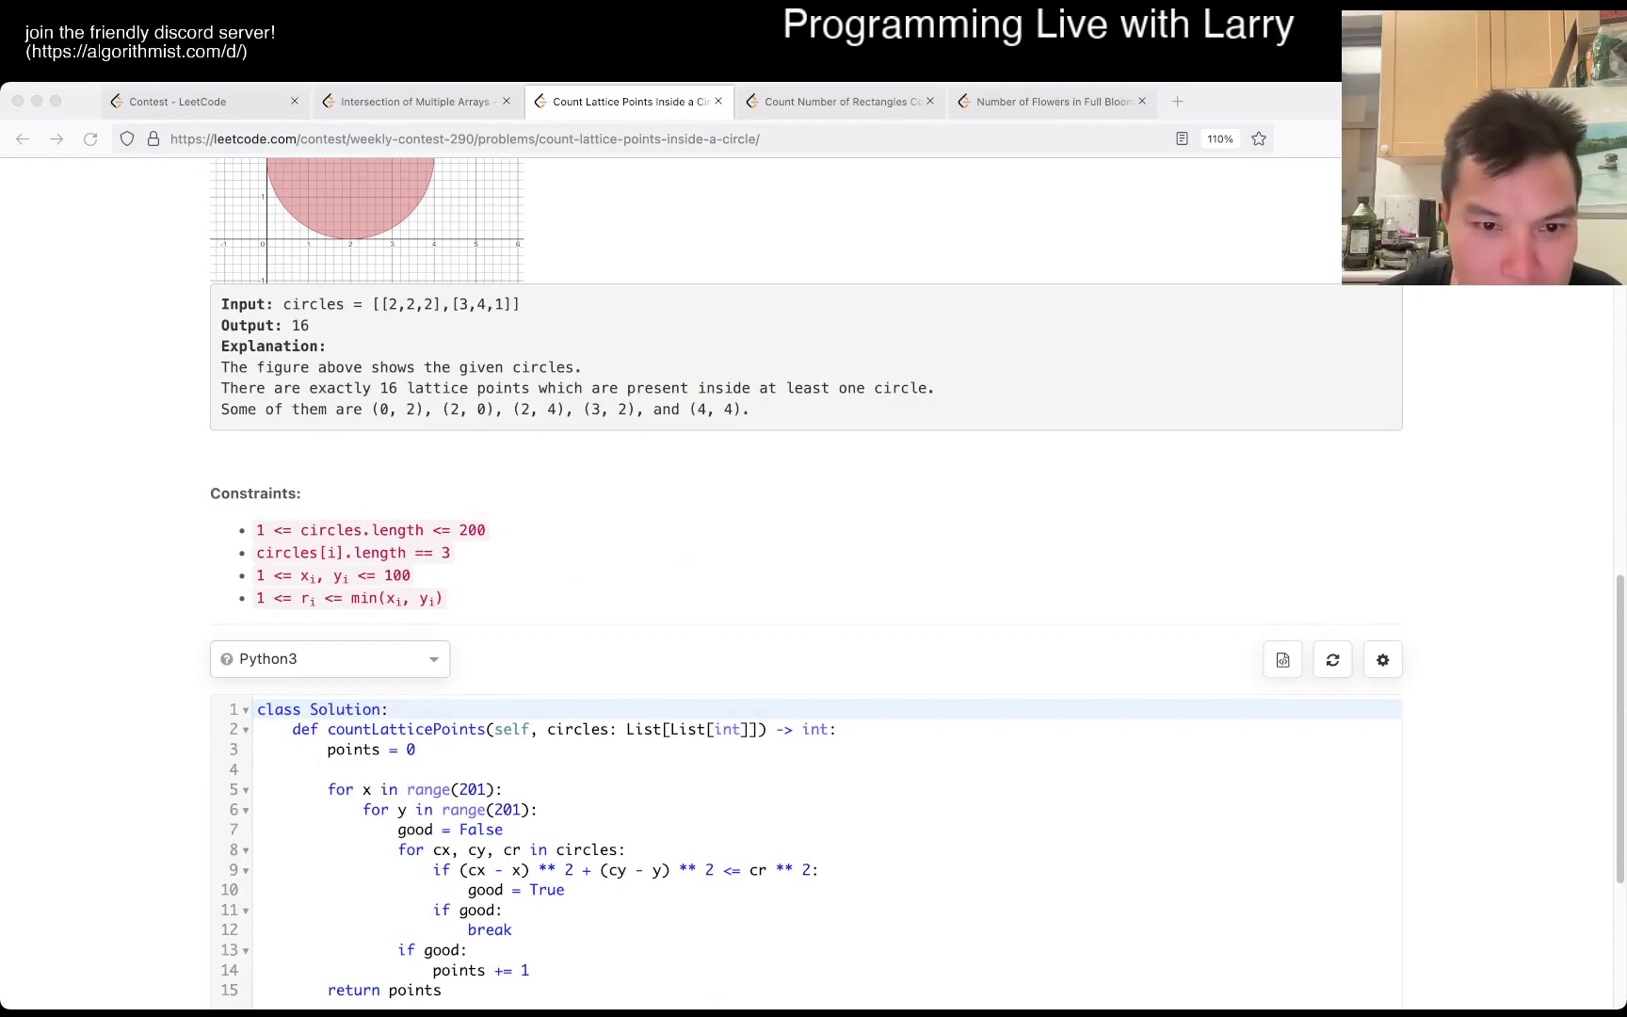
{"action": "scroll", "coordinate": [762, 572], "scroll_direction": "down", "scroll_amount": 5}
{"action": "key", "text": "ctrl+a"}
{"action": "key", "text": "ctrl+c"}
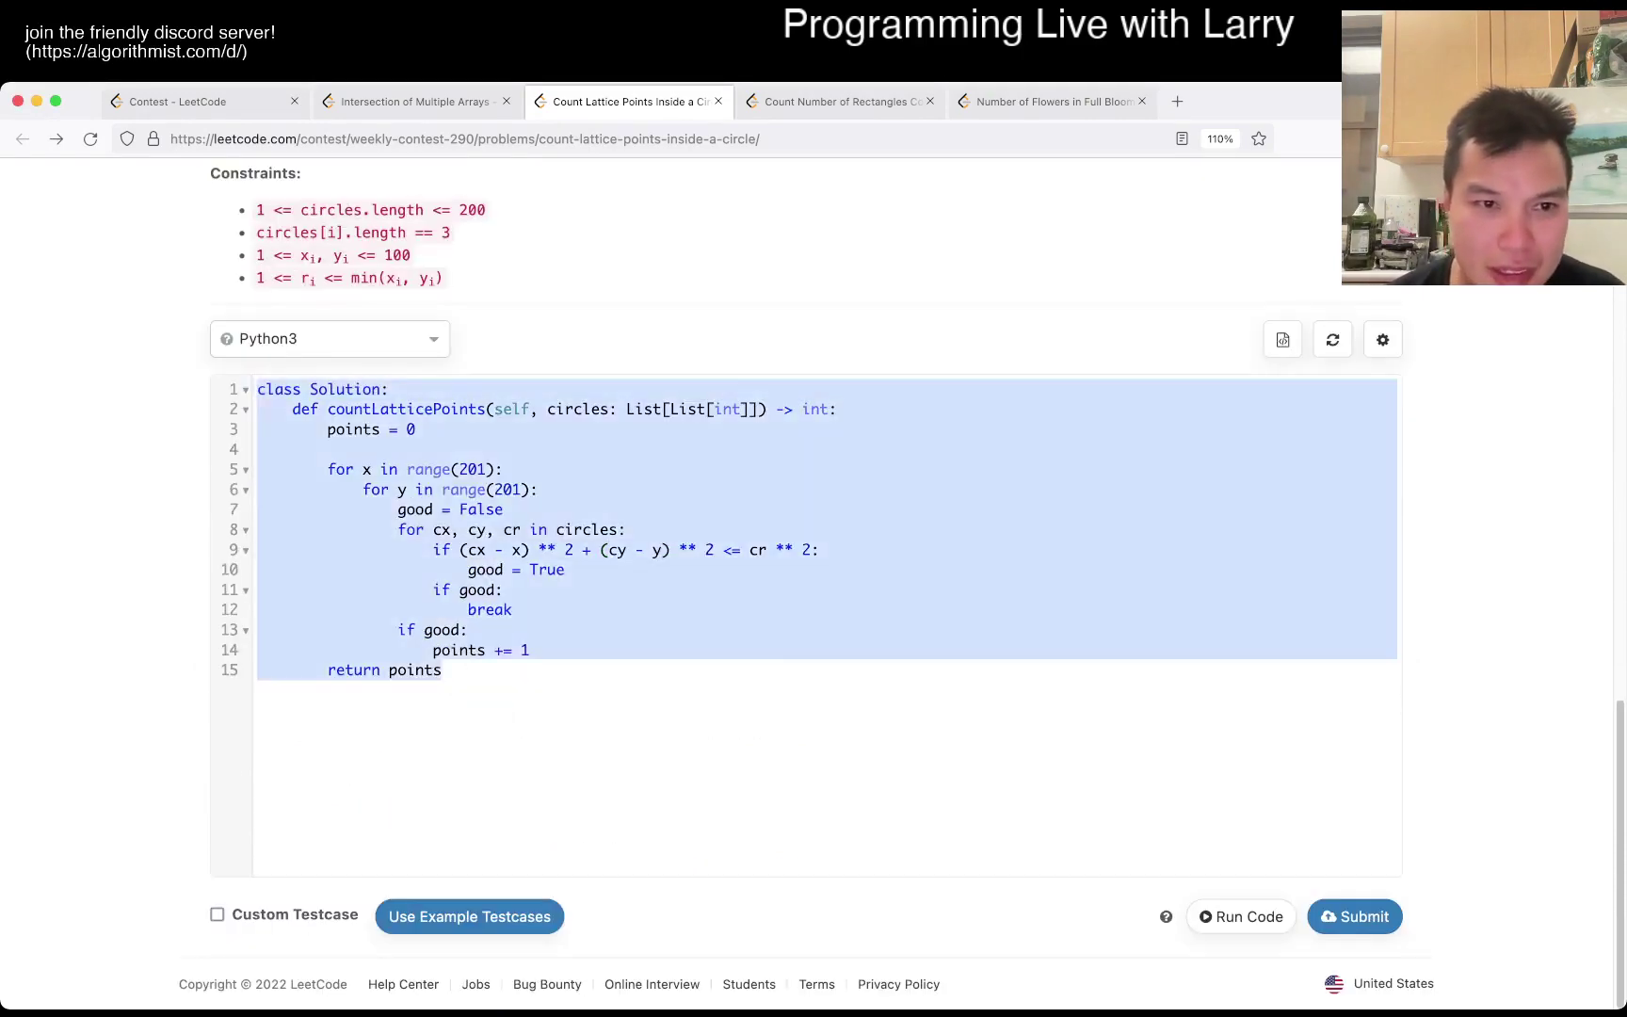
{"action": "scroll", "coordinate": [763, 573], "scroll_direction": "up", "scroll_amount": 4}
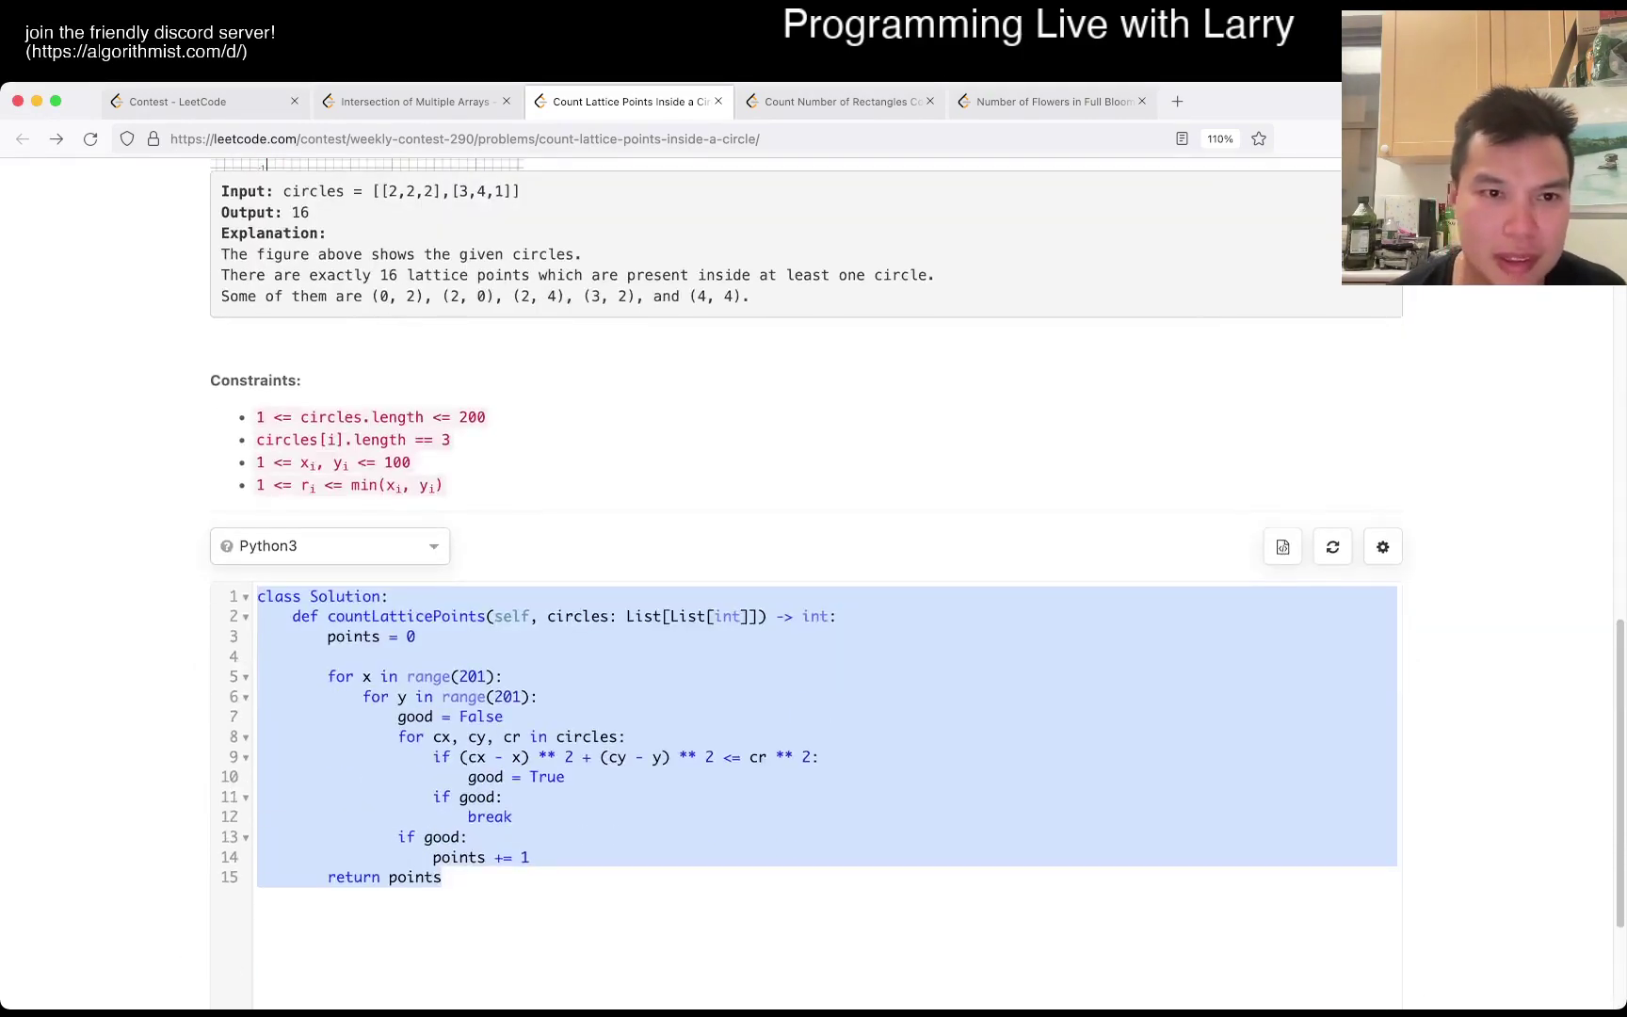
Replace the code with the C++ template and paste the Python solution below the class as a comment
{"action": "left_click", "coordinate": [327, 339]}
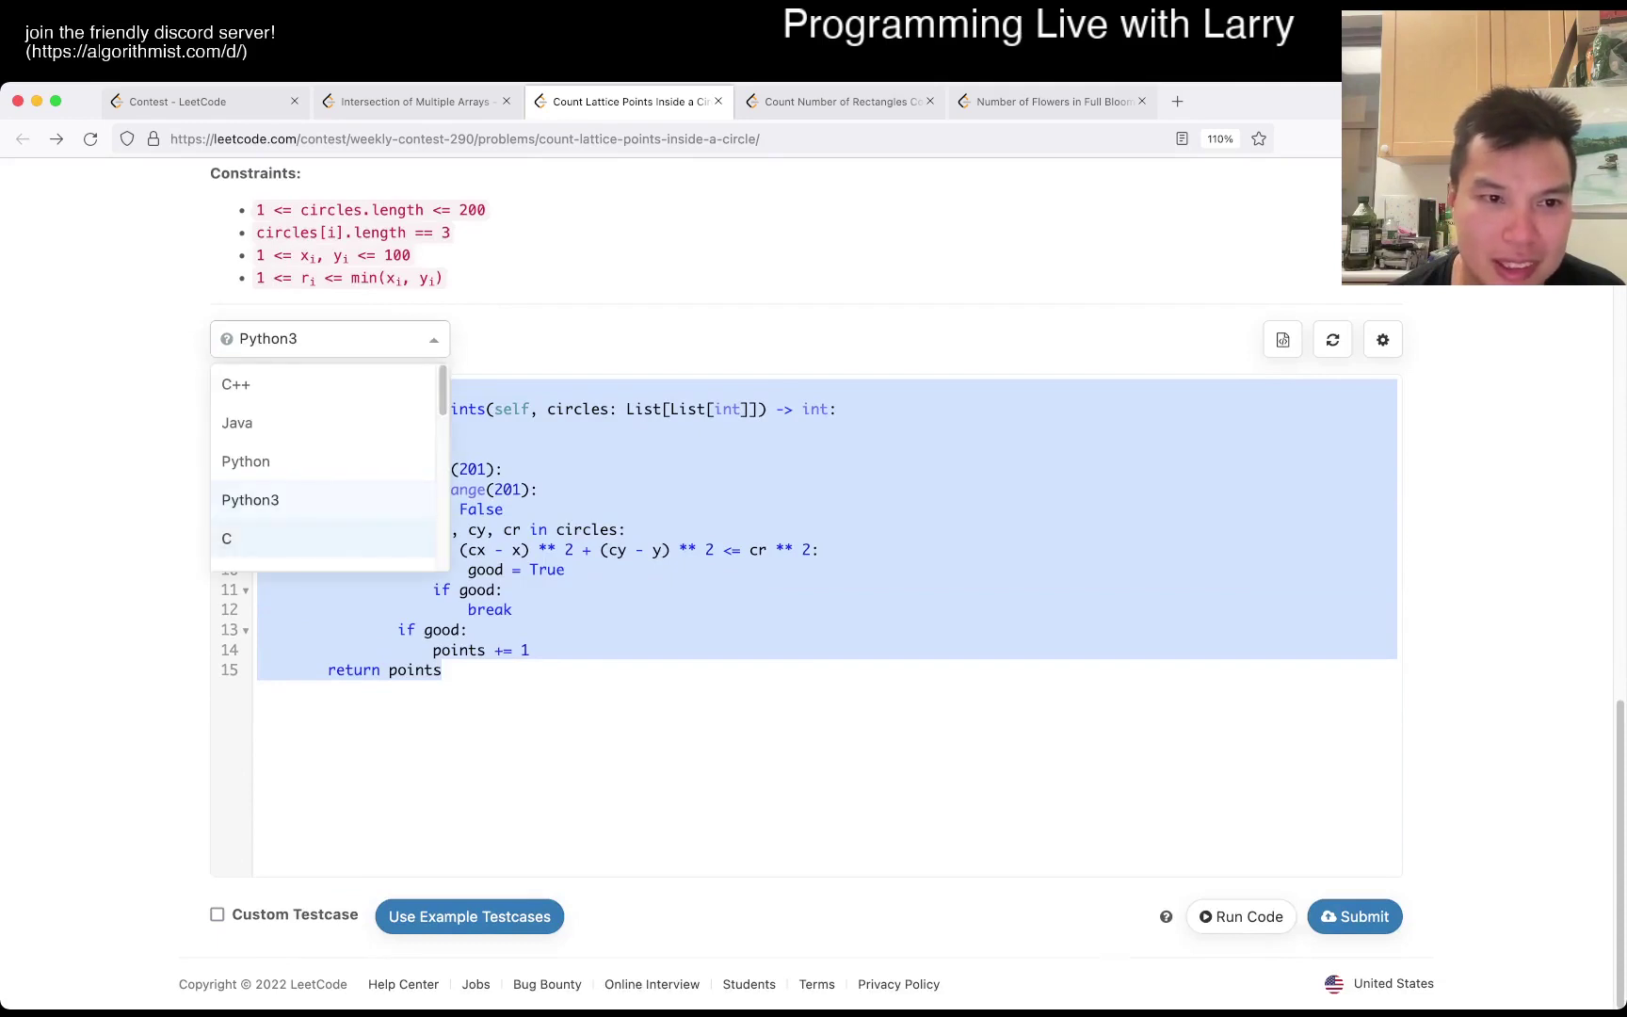
{"action": "left_click", "coordinate": [235, 384]}
{"action": "left_click", "coordinate": [827, 489]}
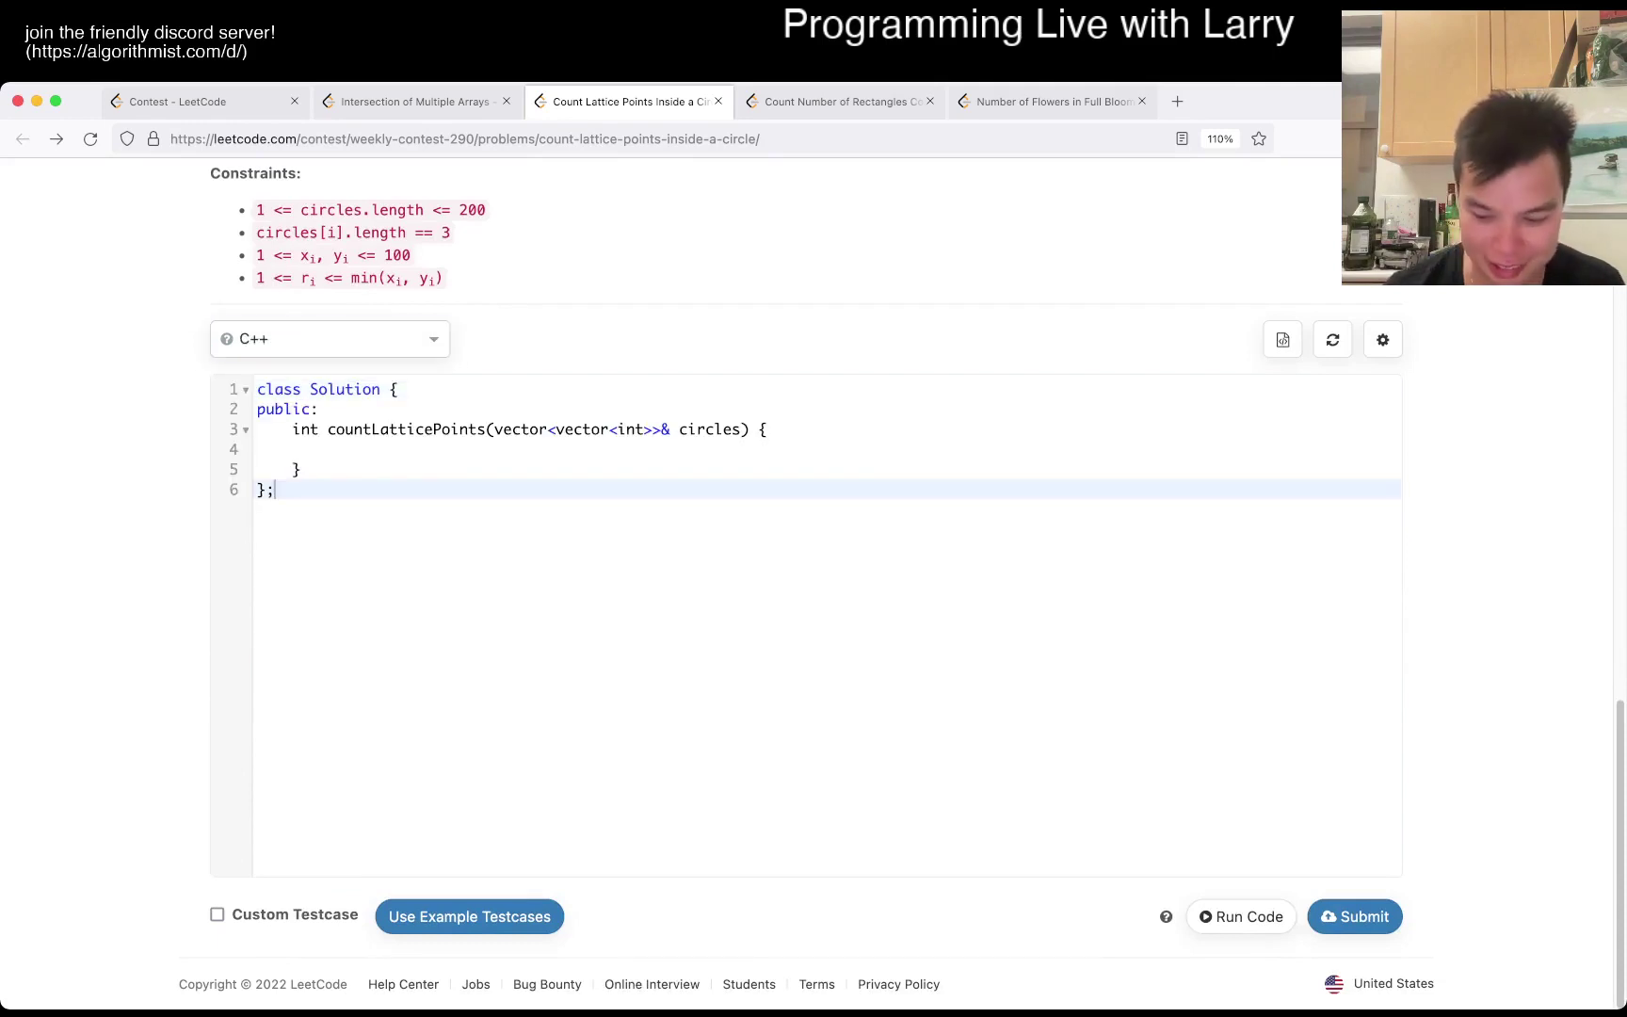
{"action": "key", "text": "Return"}
{"action": "key", "text": "Return"}
{"action": "key", "text": "Return"}
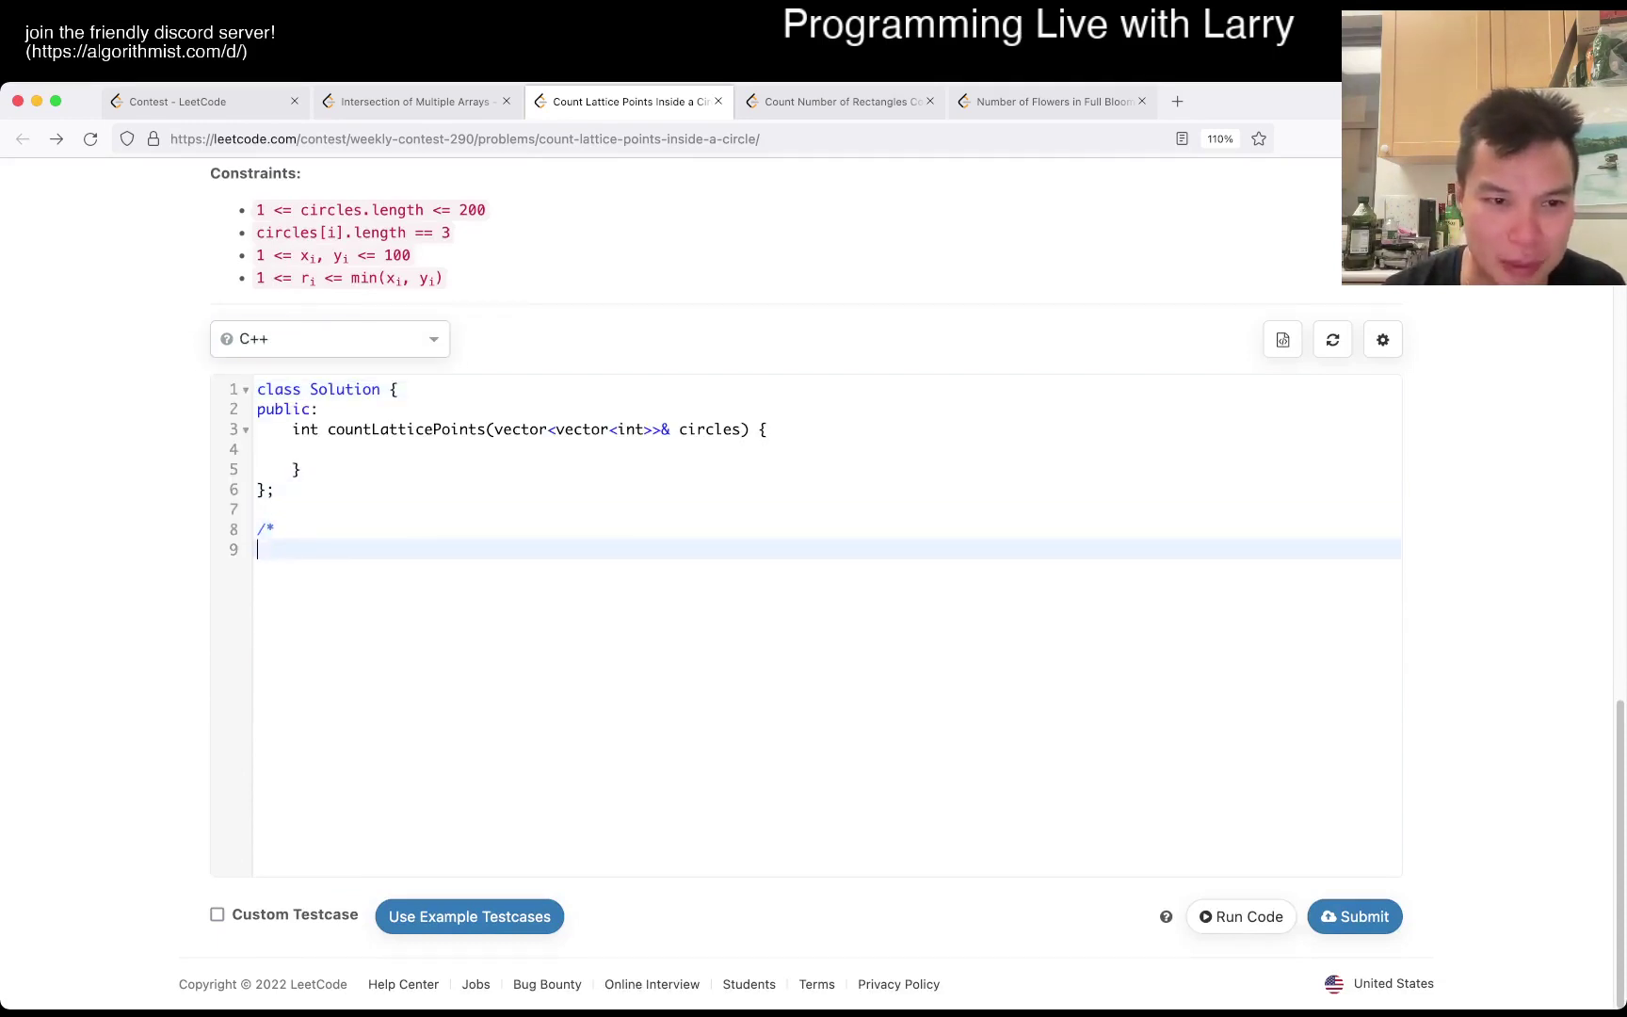
{"action": "key", "text": "ctrl+v"}
{"action": "type", "text": "*/"}
Start the function body with the x loop, the points counter and the good flag declaration
{"action": "left_click", "coordinate": [826, 449]}
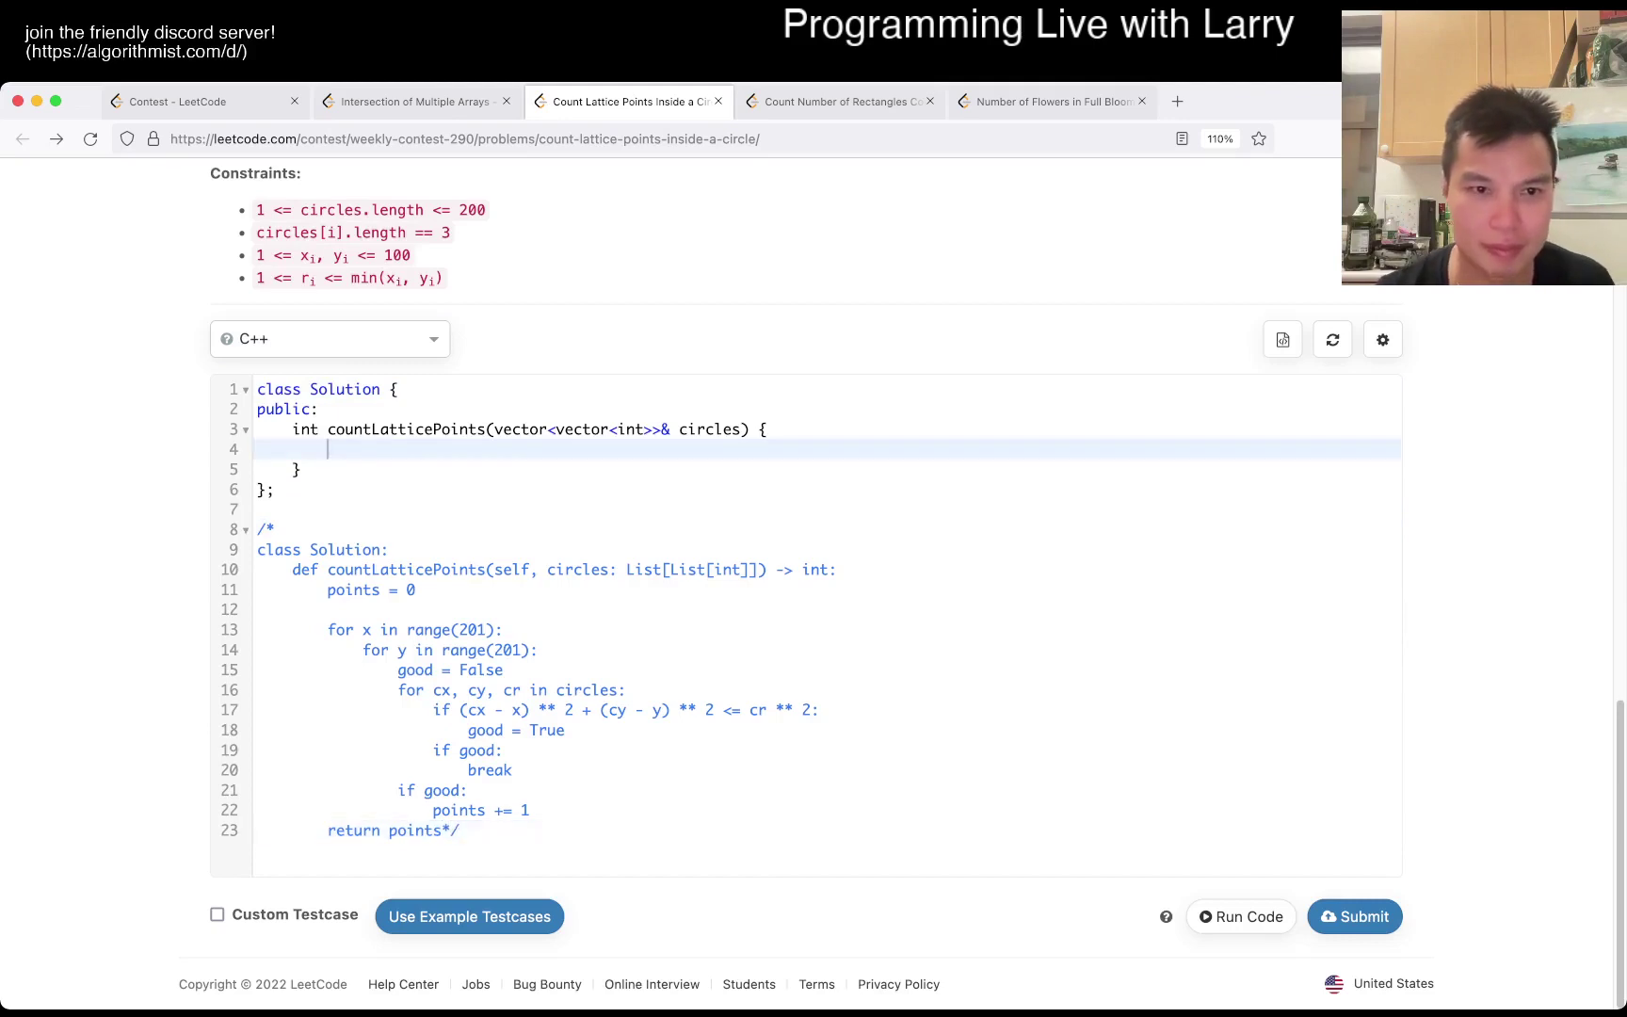
{"action": "type", "text": "for (int x = 0"}
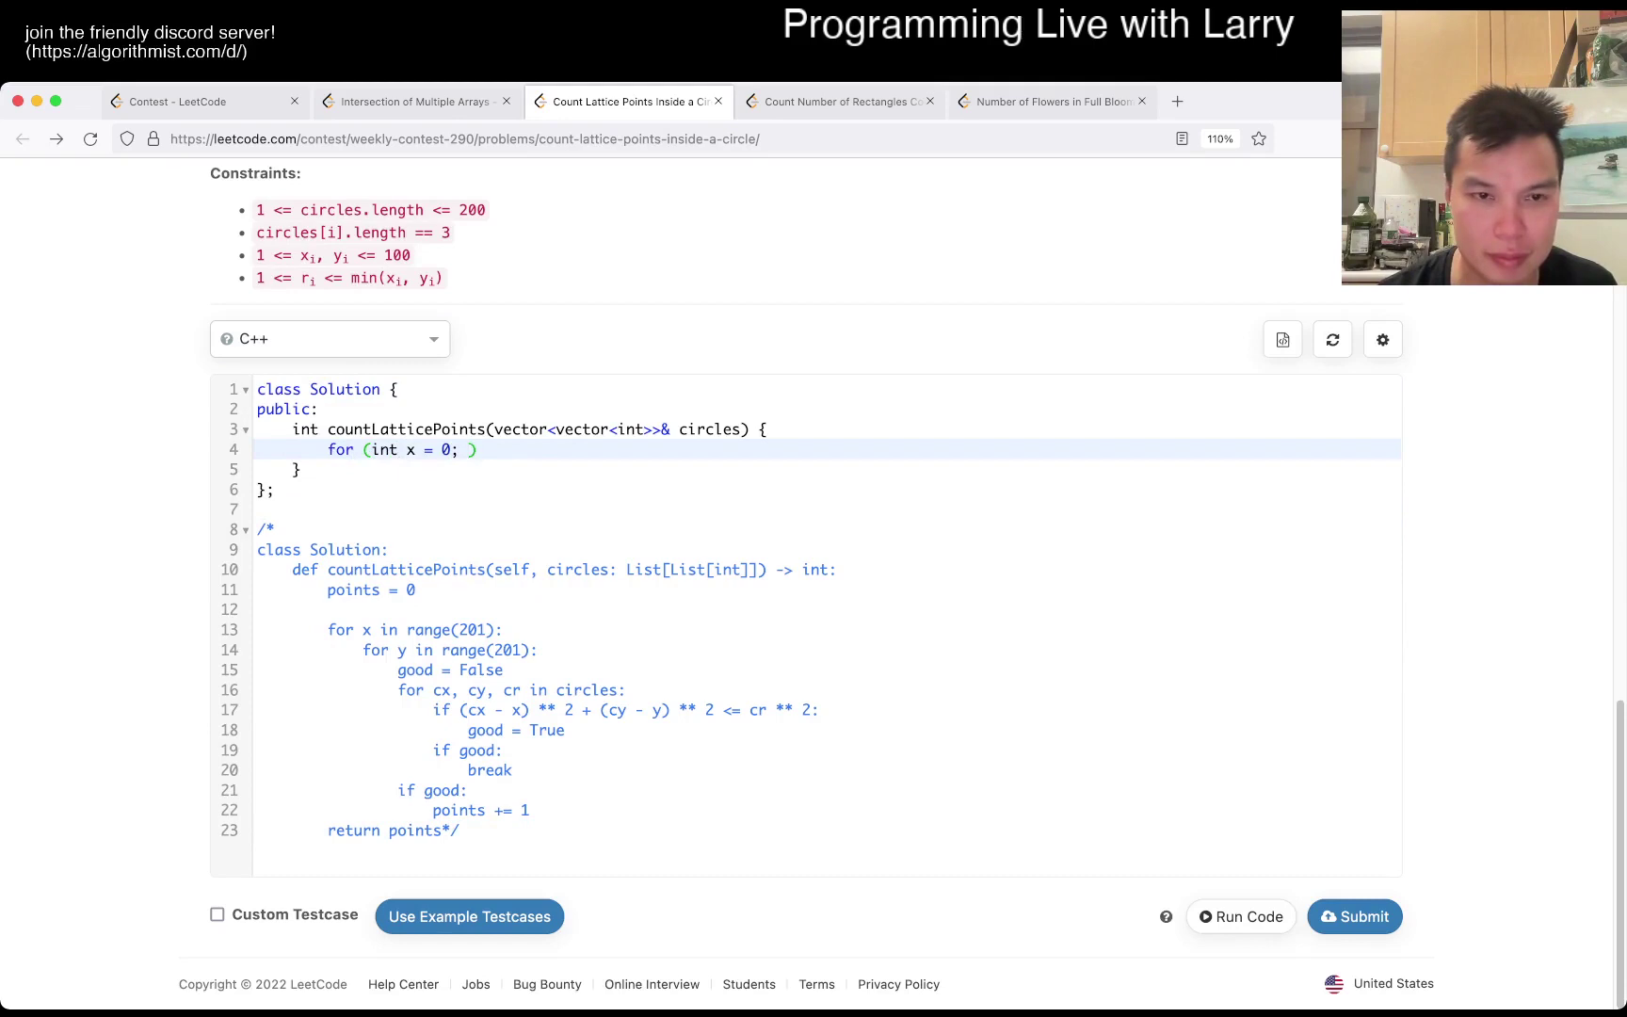
{"action": "type", "text": "= 201"}
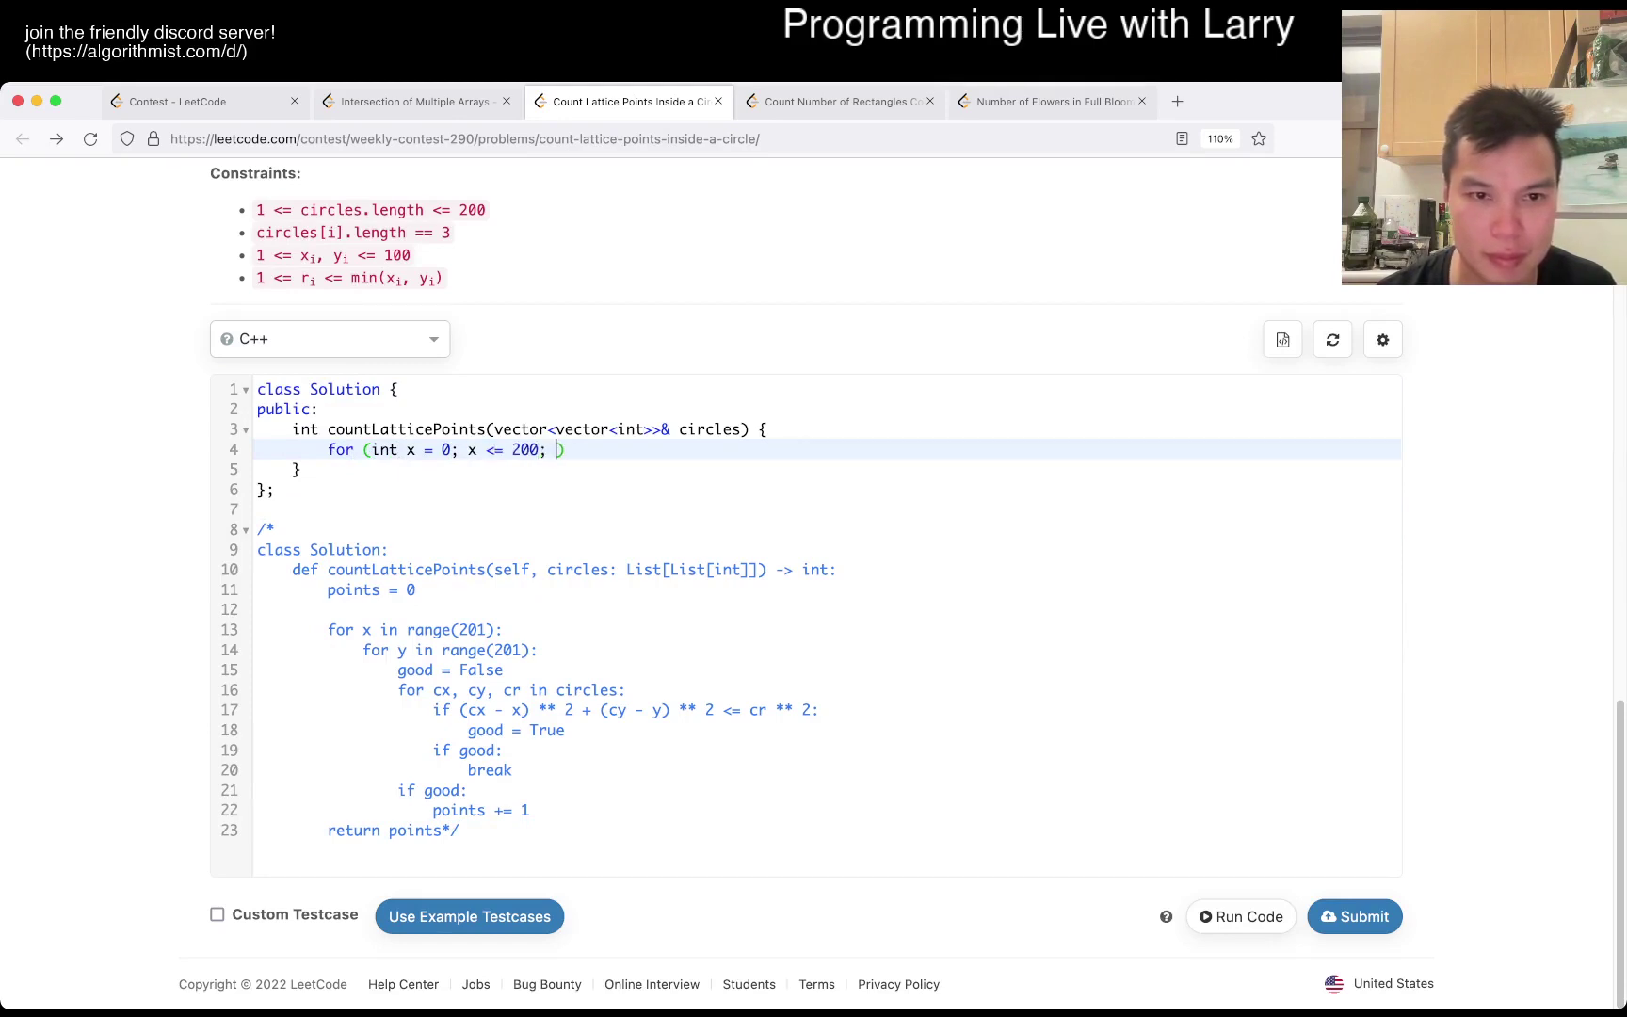
{"action": "type", "text": "{"}
{"action": "key", "text": "Return"}
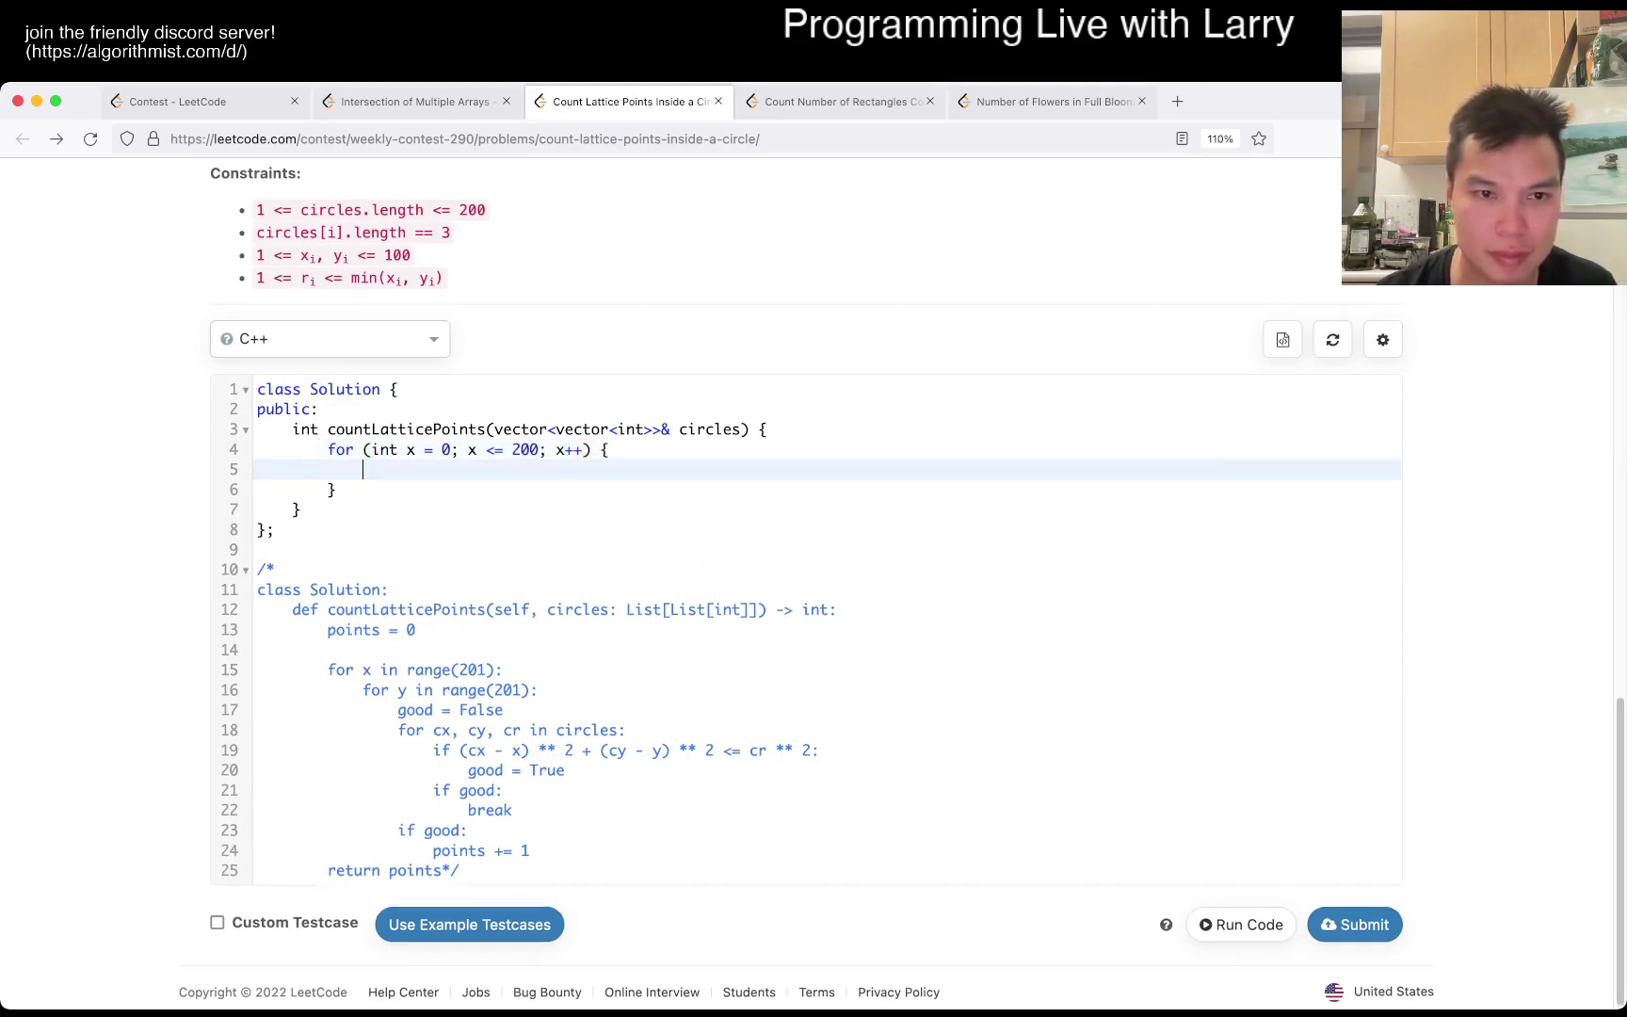
{"action": "key", "text": "Up"}
{"action": "key", "text": "Up"}
{"action": "key", "text": "End"}
{"action": "key", "text": "Return"}
{"action": "type", "text": "int p"}
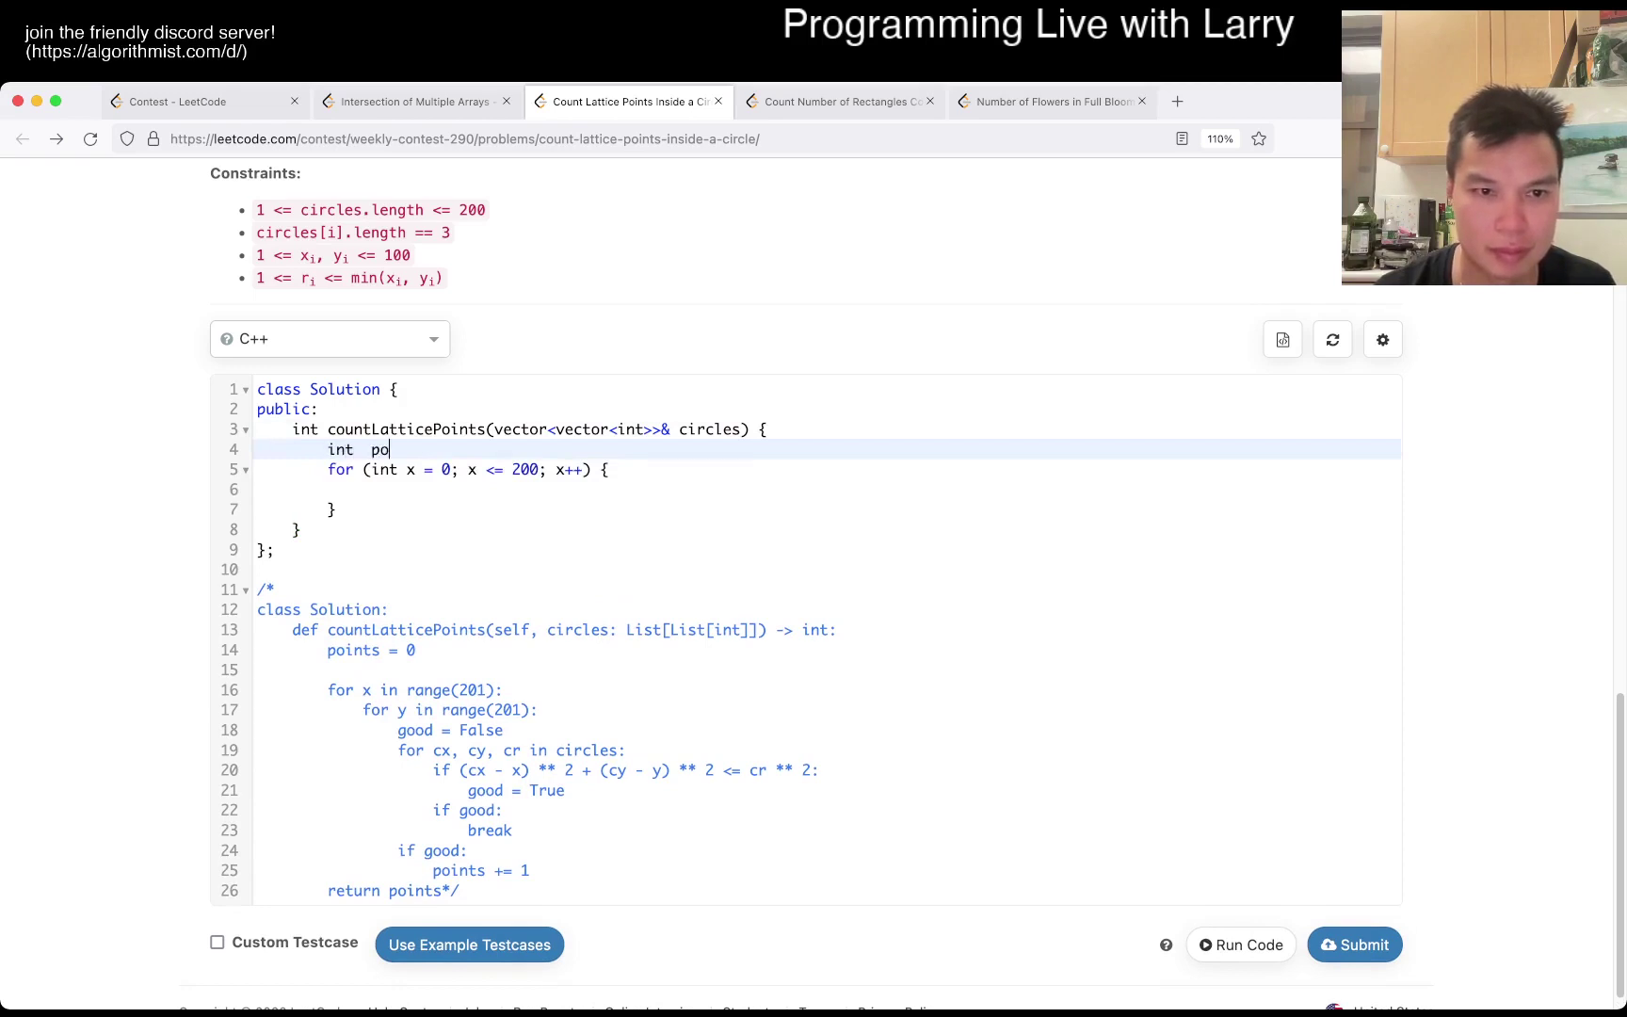
{"action": "type", "text": "oints = 0;"}
{"action": "key", "text": "Return"}
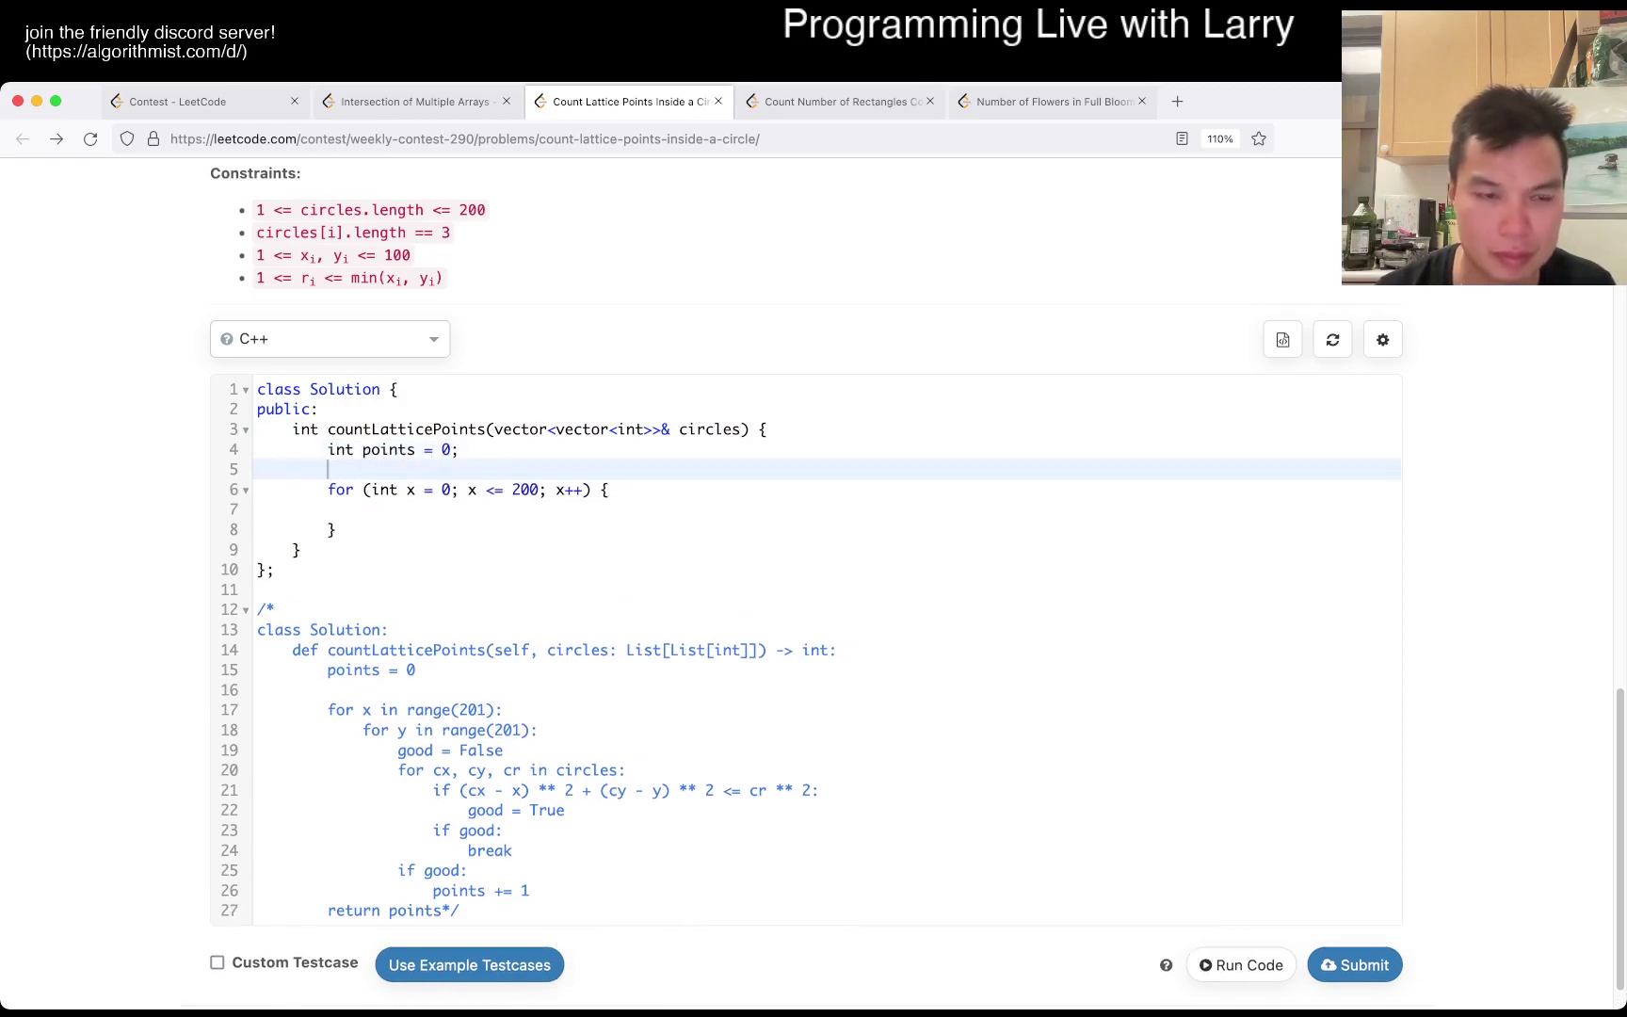
{"action": "type", "text": "bool good = "}
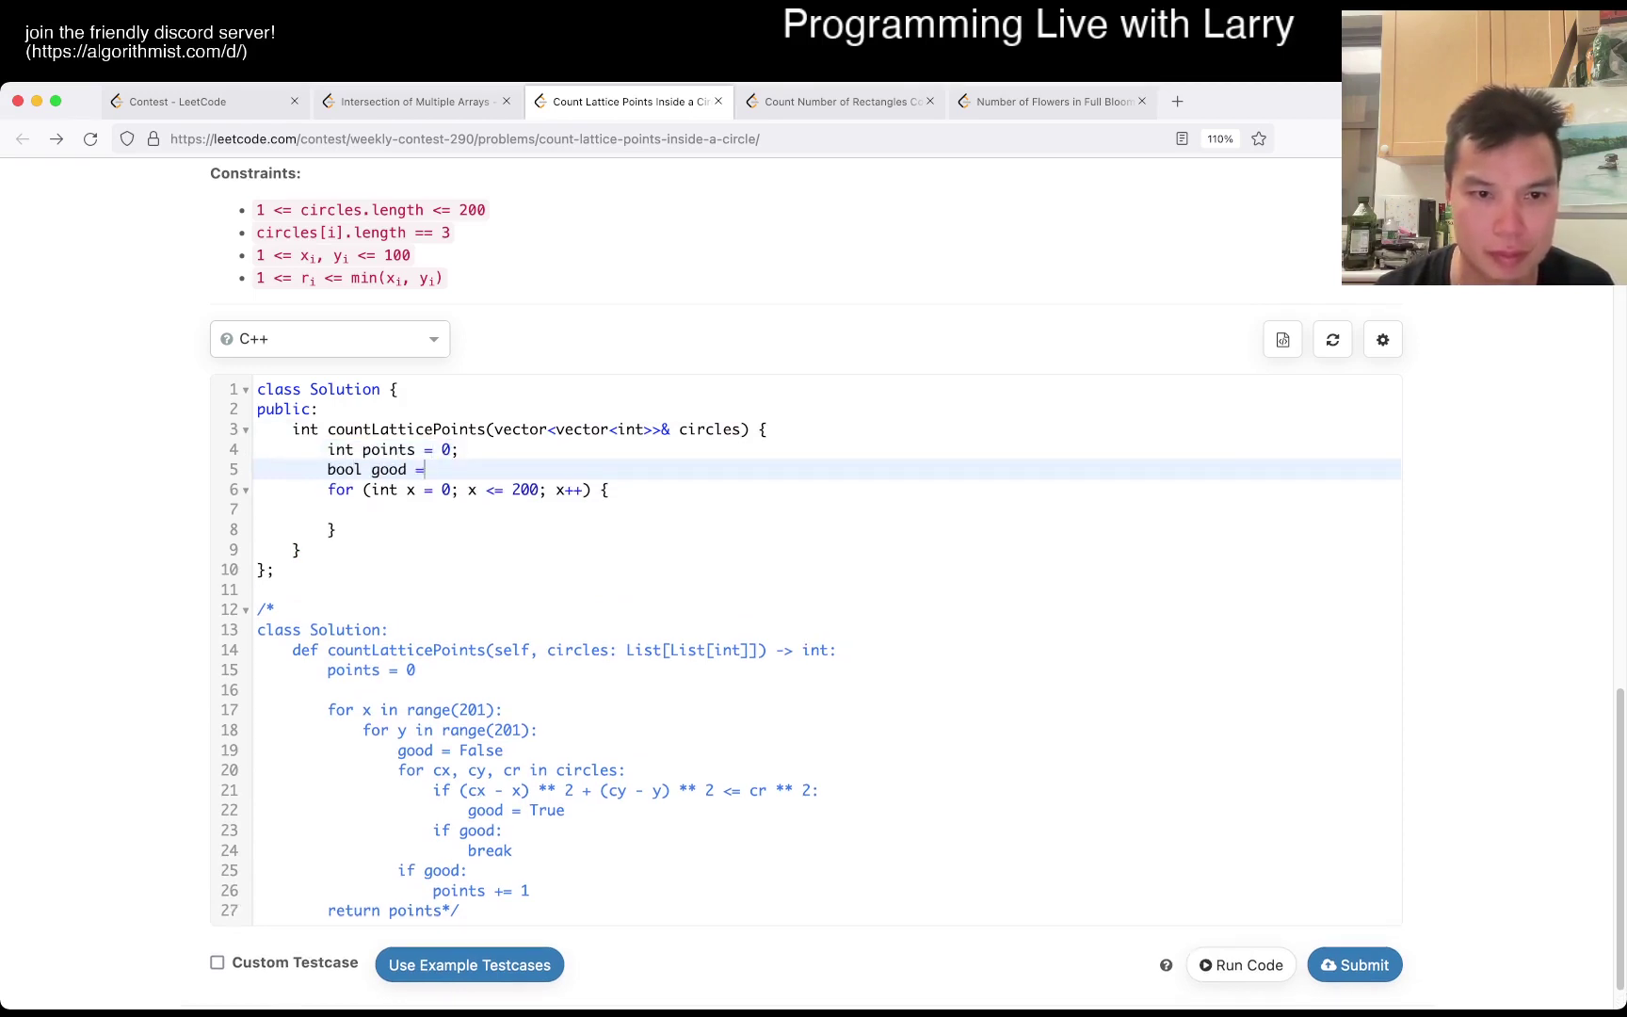
{"action": "type", "text": "false;"}
{"action": "key", "text": "Return"}
{"action": "key", "text": "Down"}
{"action": "key", "text": "End"}
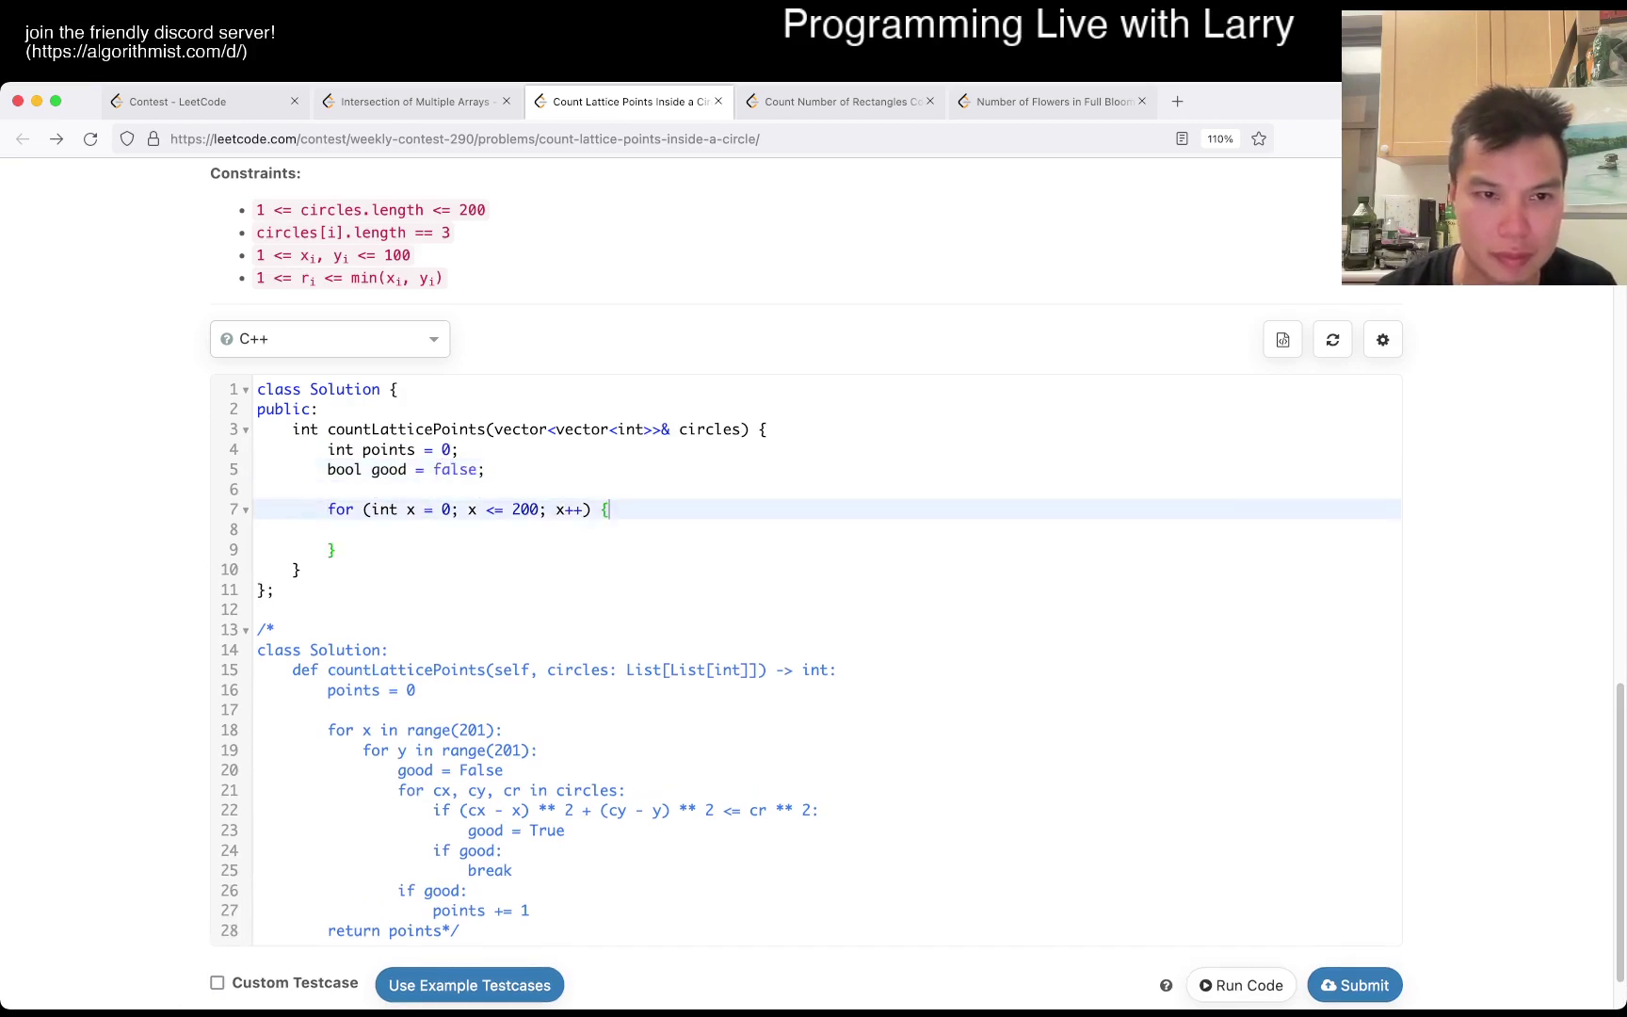
{"action": "key", "text": "Return"}
{"action": "type", "text": "for (int y "}
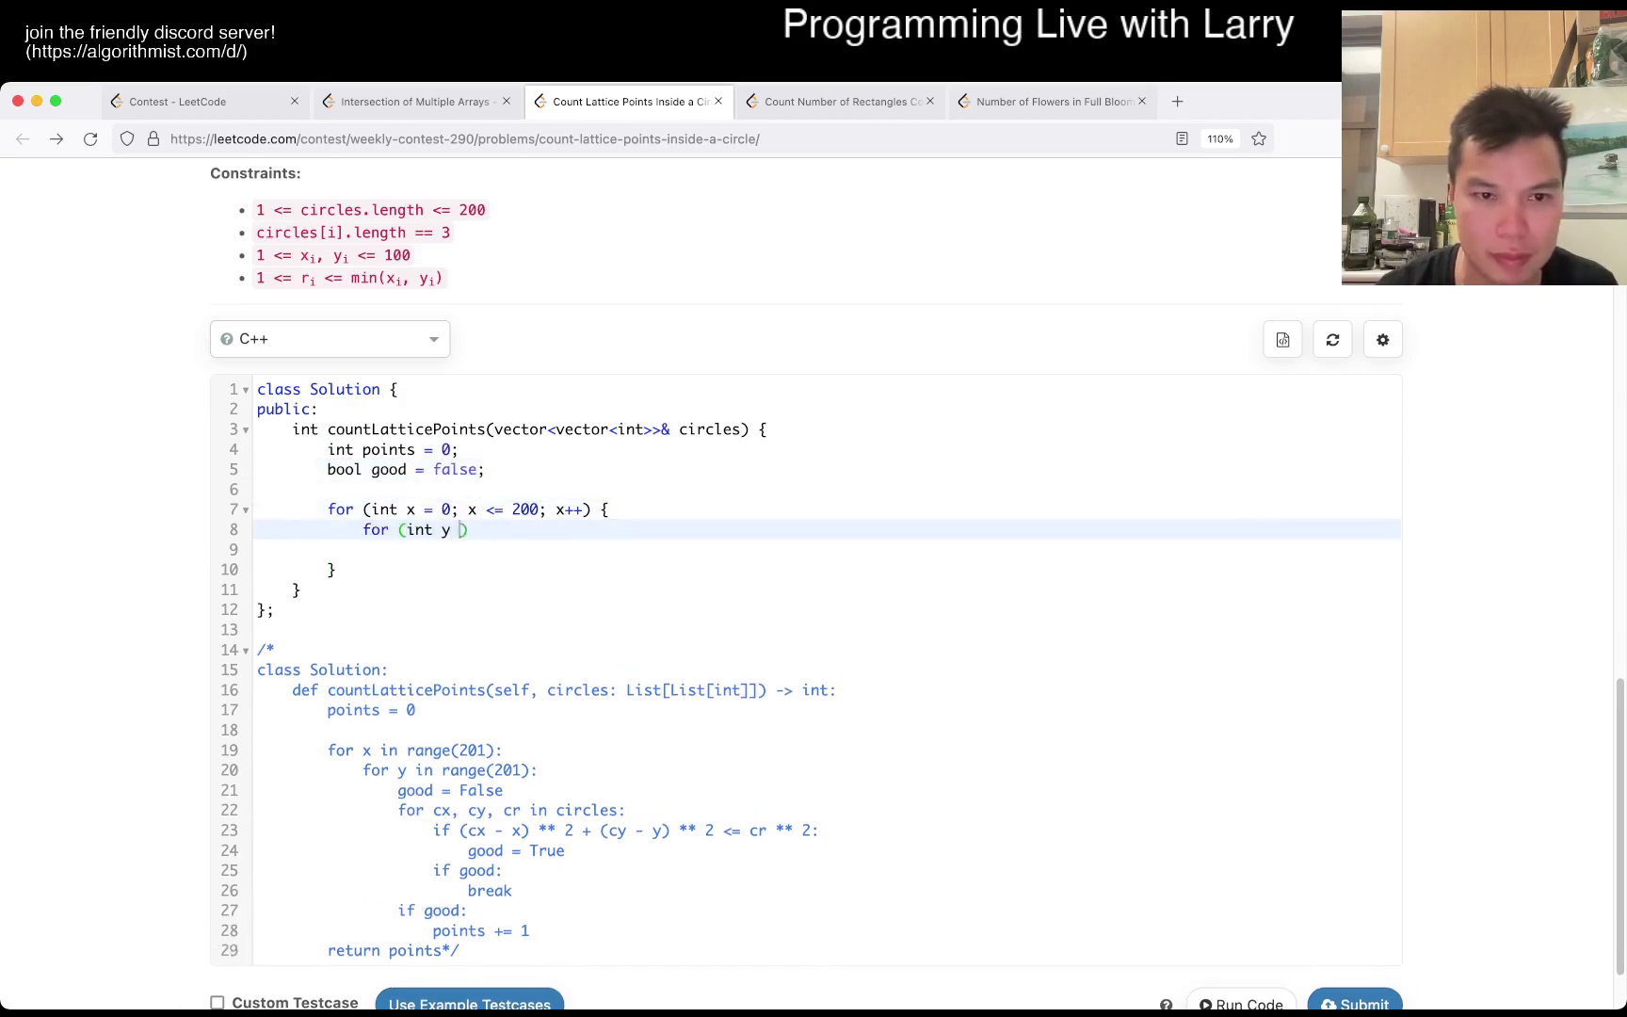
{"action": "type", "text": "= 0; y <= 20;; y++"}
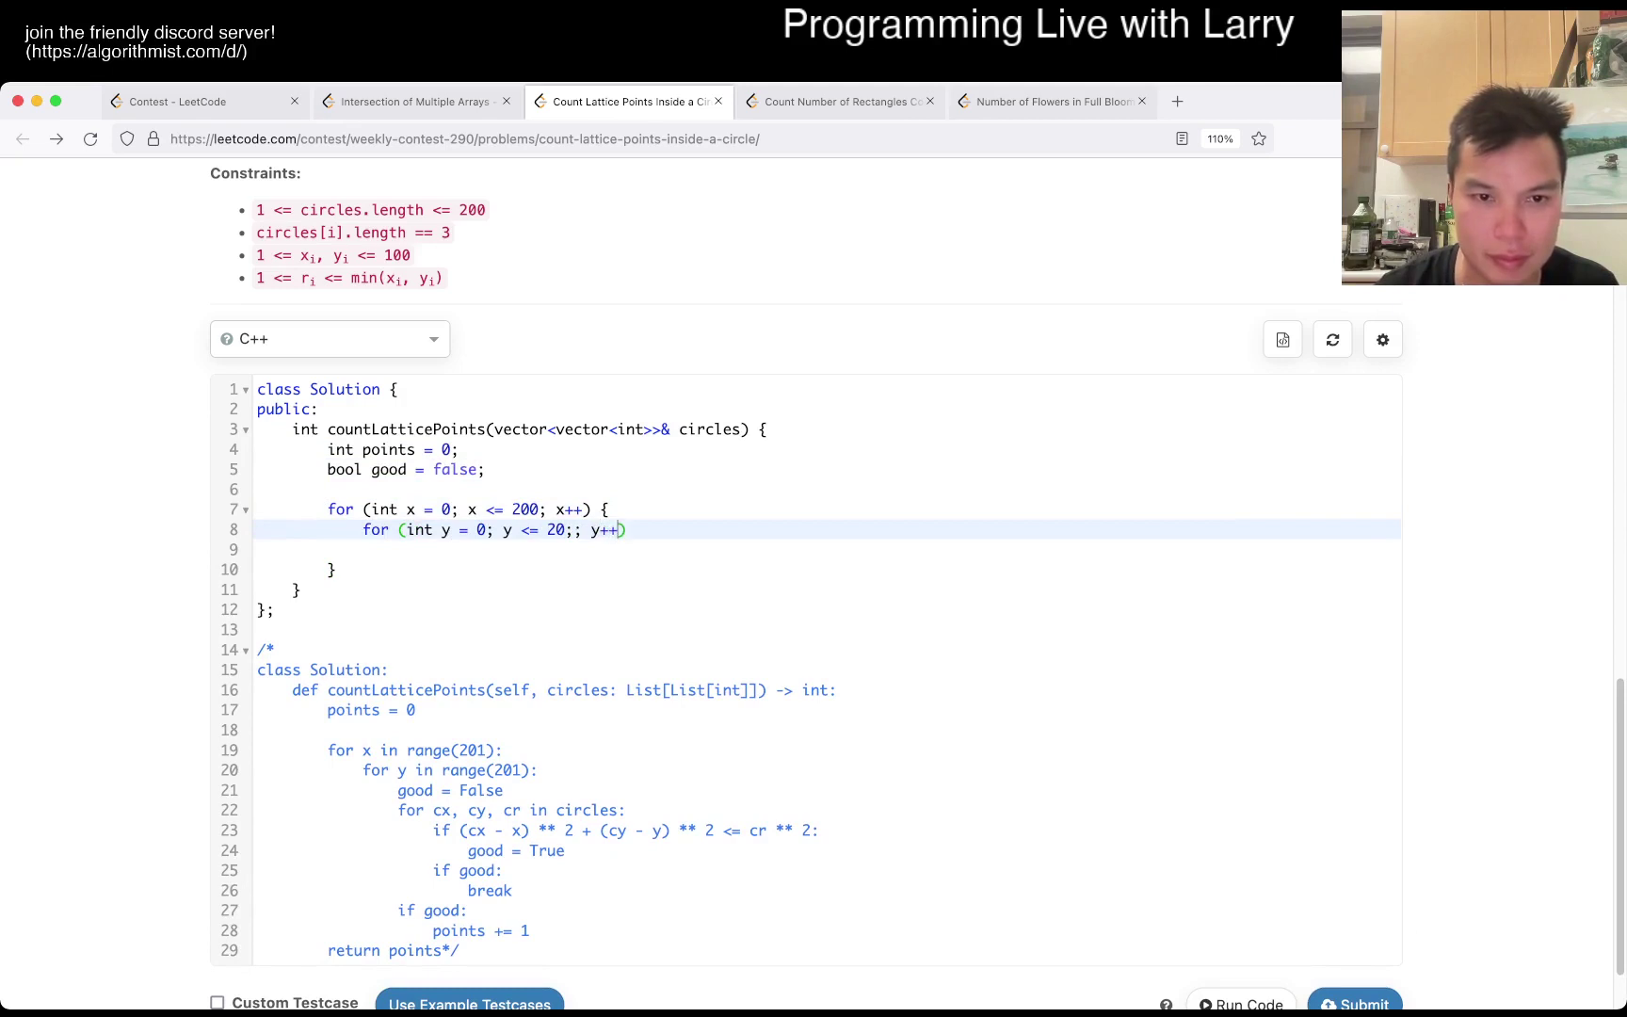
Add the y loop, fix the misspelled 'false', and open the loop over circles
{"action": "key", "text": "BackSpace"}
{"action": "key", "text": "BackSpace"}
{"action": "key", "text": "BackSpace"}
{"action": "type", "text": "+) {"}
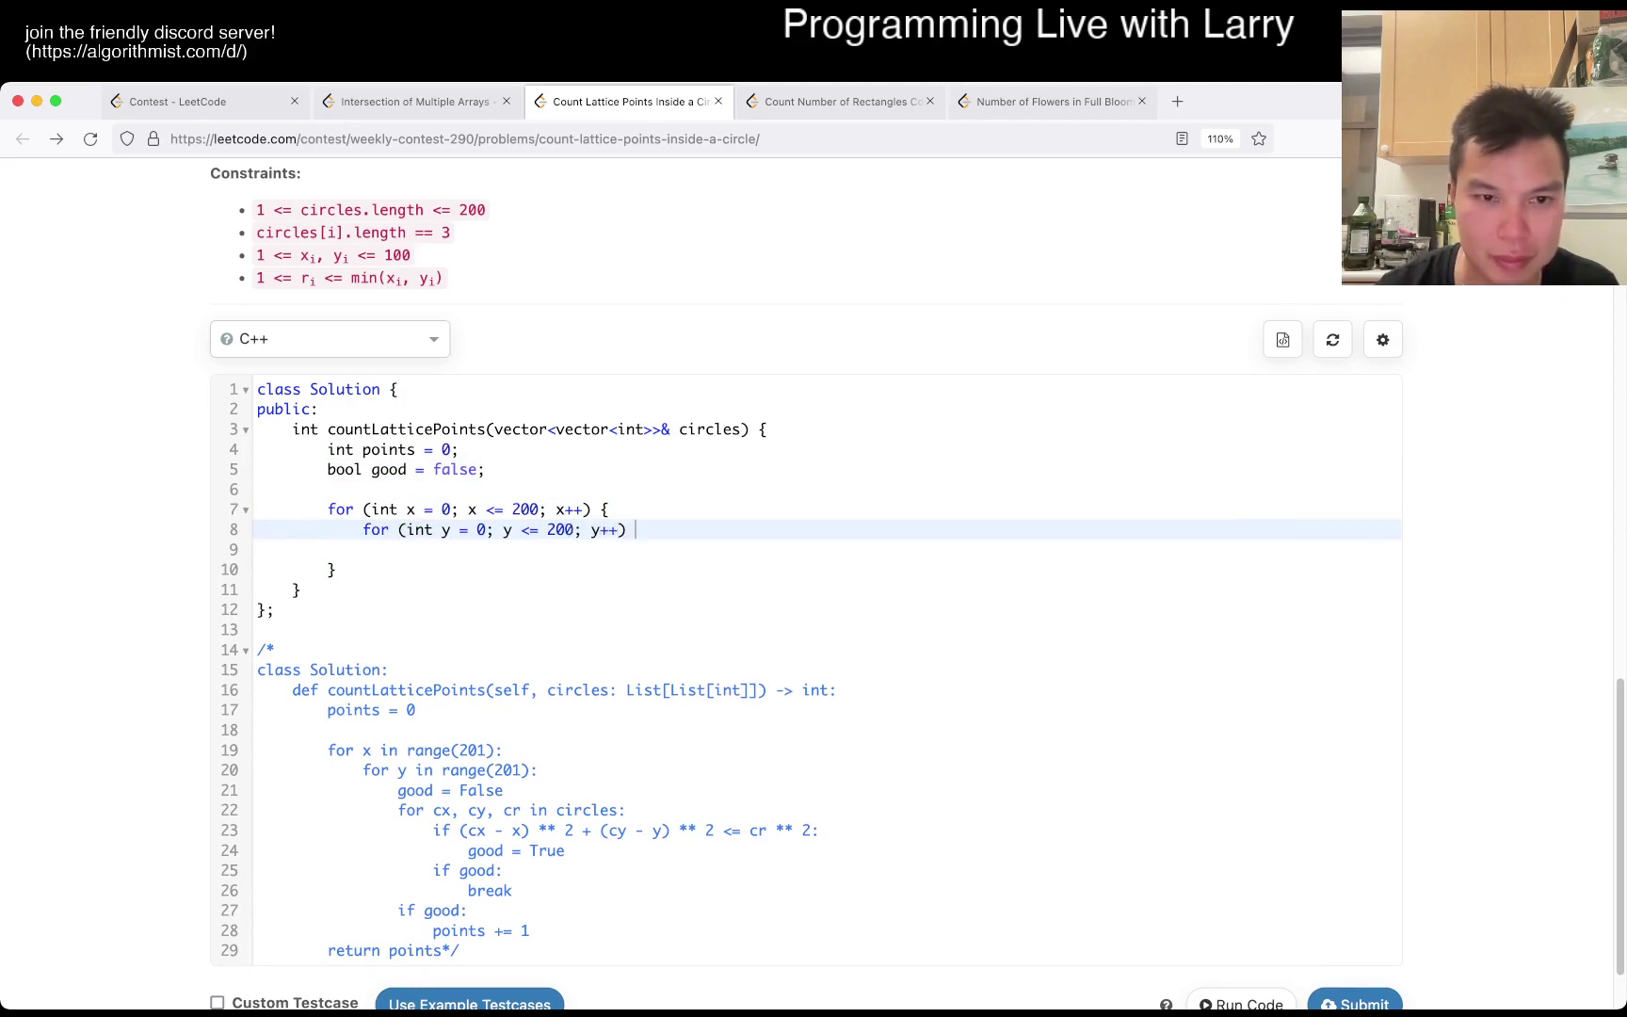
{"action": "key", "text": "Return"}
{"action": "type", "text": "g"}
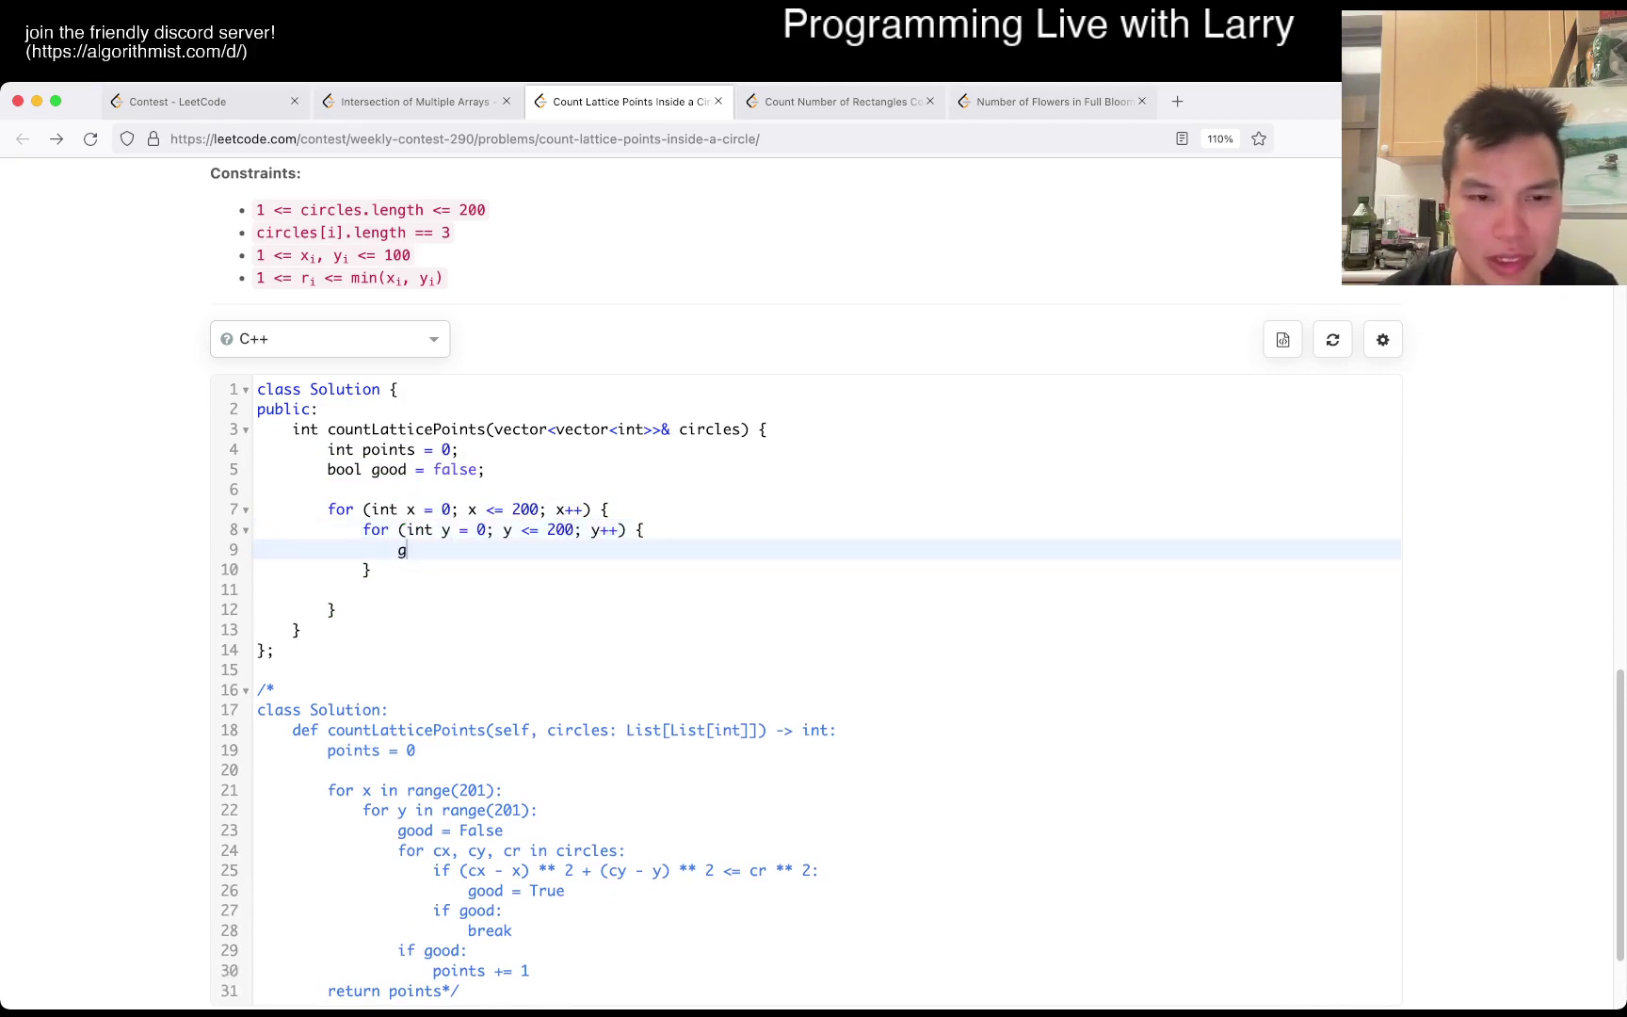
{"action": "type", "text": "ood"}
{"action": "key", "text": "BackSpace"}
{"action": "key", "text": "BackSpace"}
{"action": "key", "text": "BackSpace"}
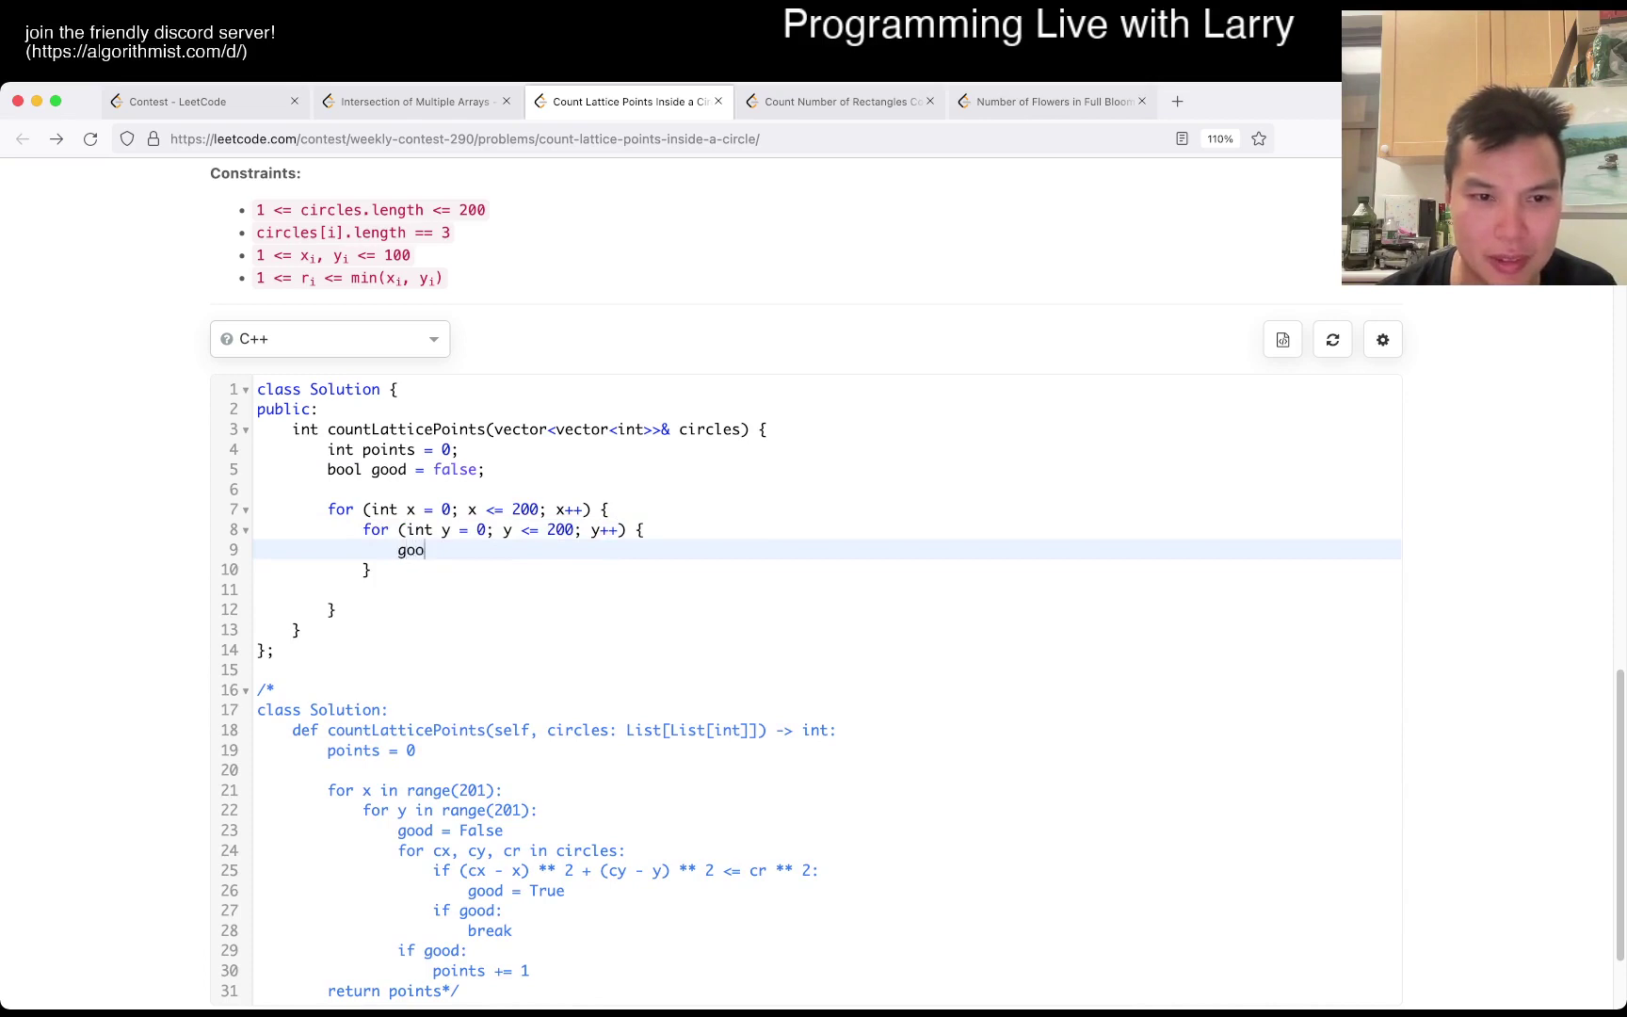
{"action": "type", "text": "se;"}
{"action": "key", "text": "Return"}
{"action": "key", "text": "BackSpace"}
{"action": "key", "text": "BackSpace"}
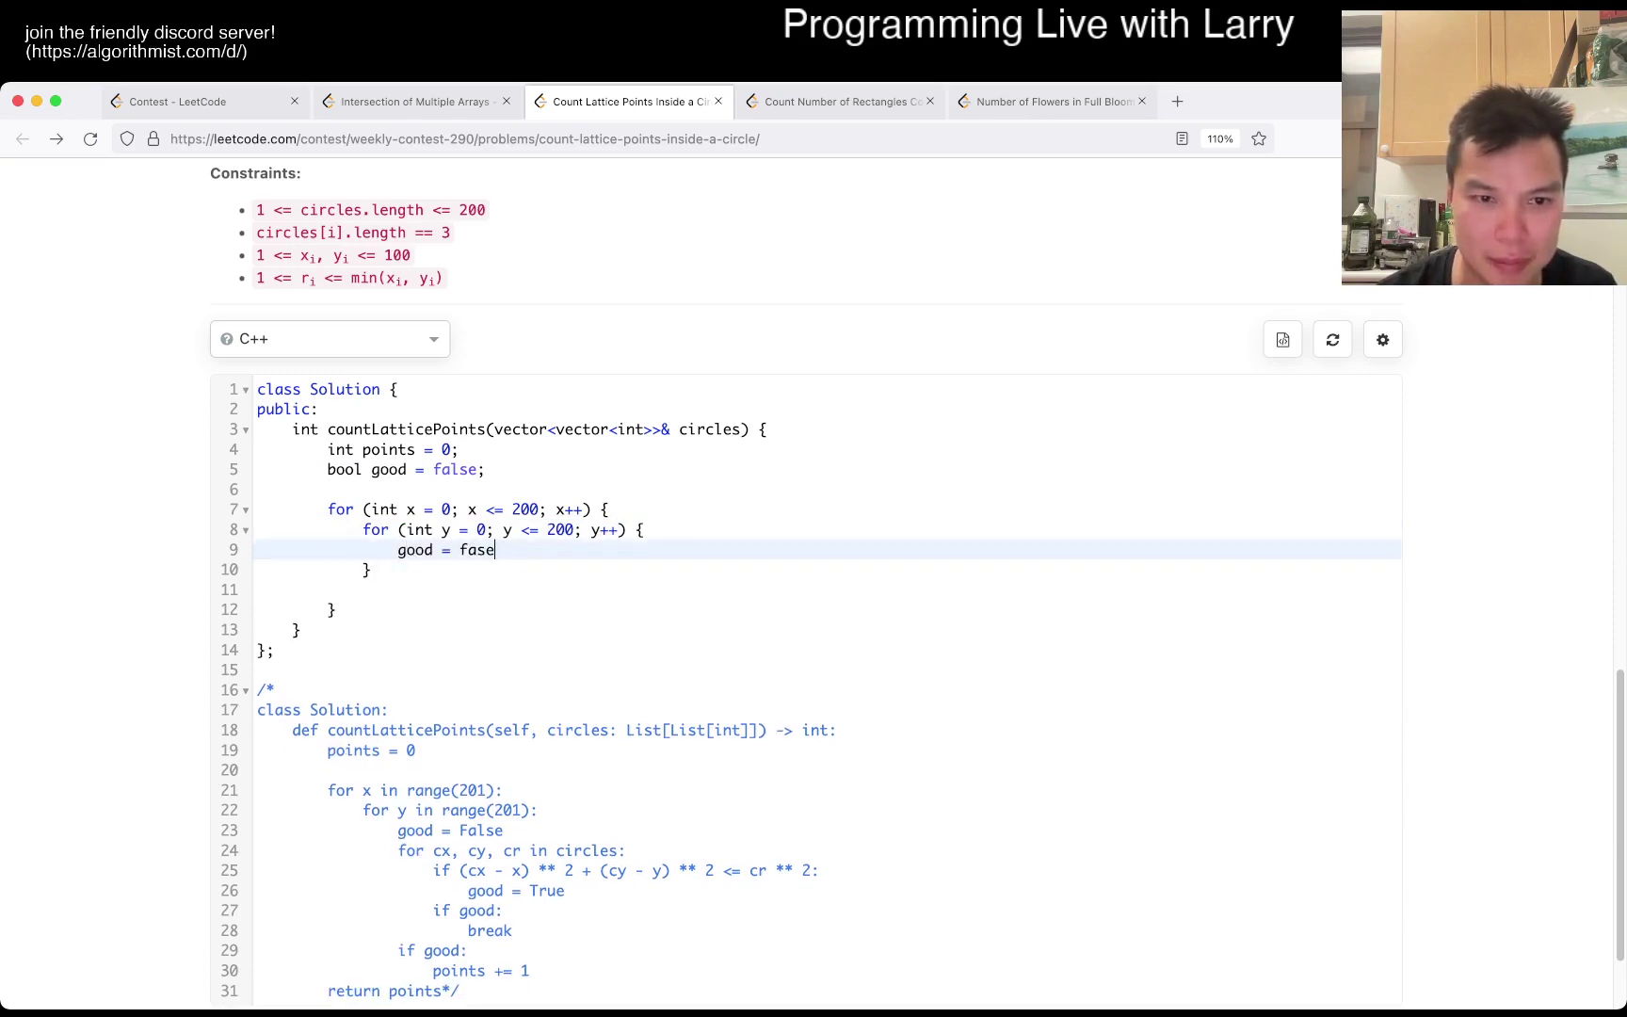
{"action": "type", "text": "lse;"}
{"action": "key", "text": "Return"}
{"action": "key", "text": "Return"}
{"action": "type", "text": "for (int "}
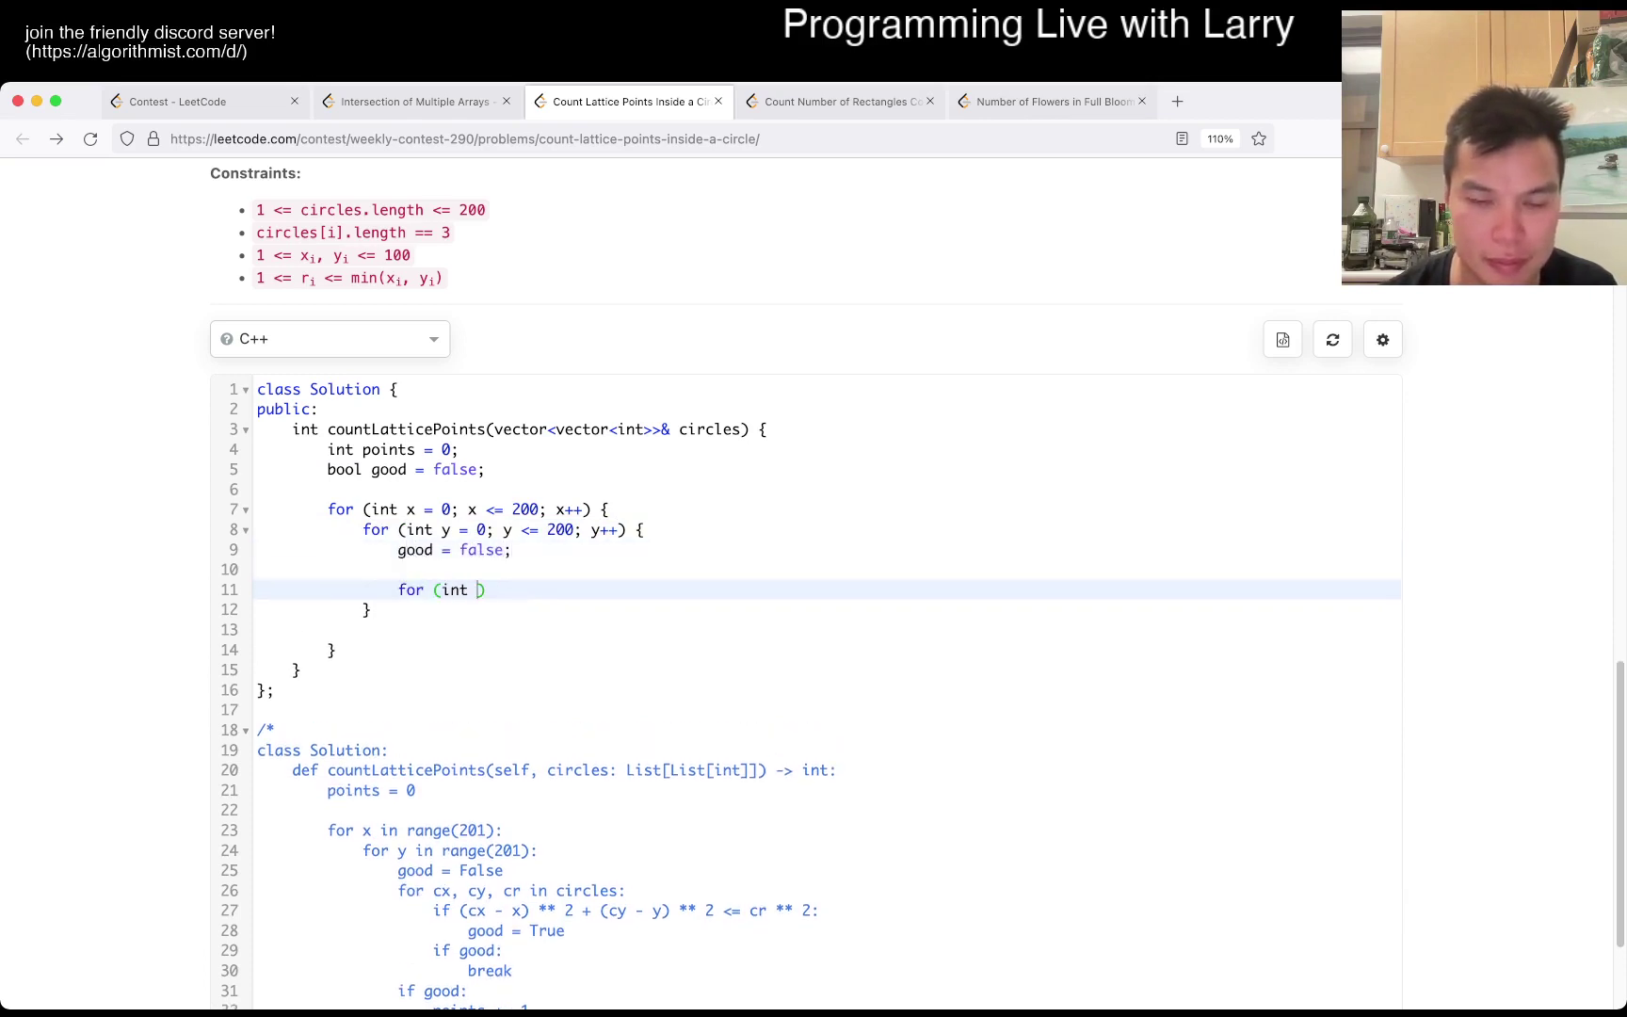
{"action": "type", "text": "i = 0"}
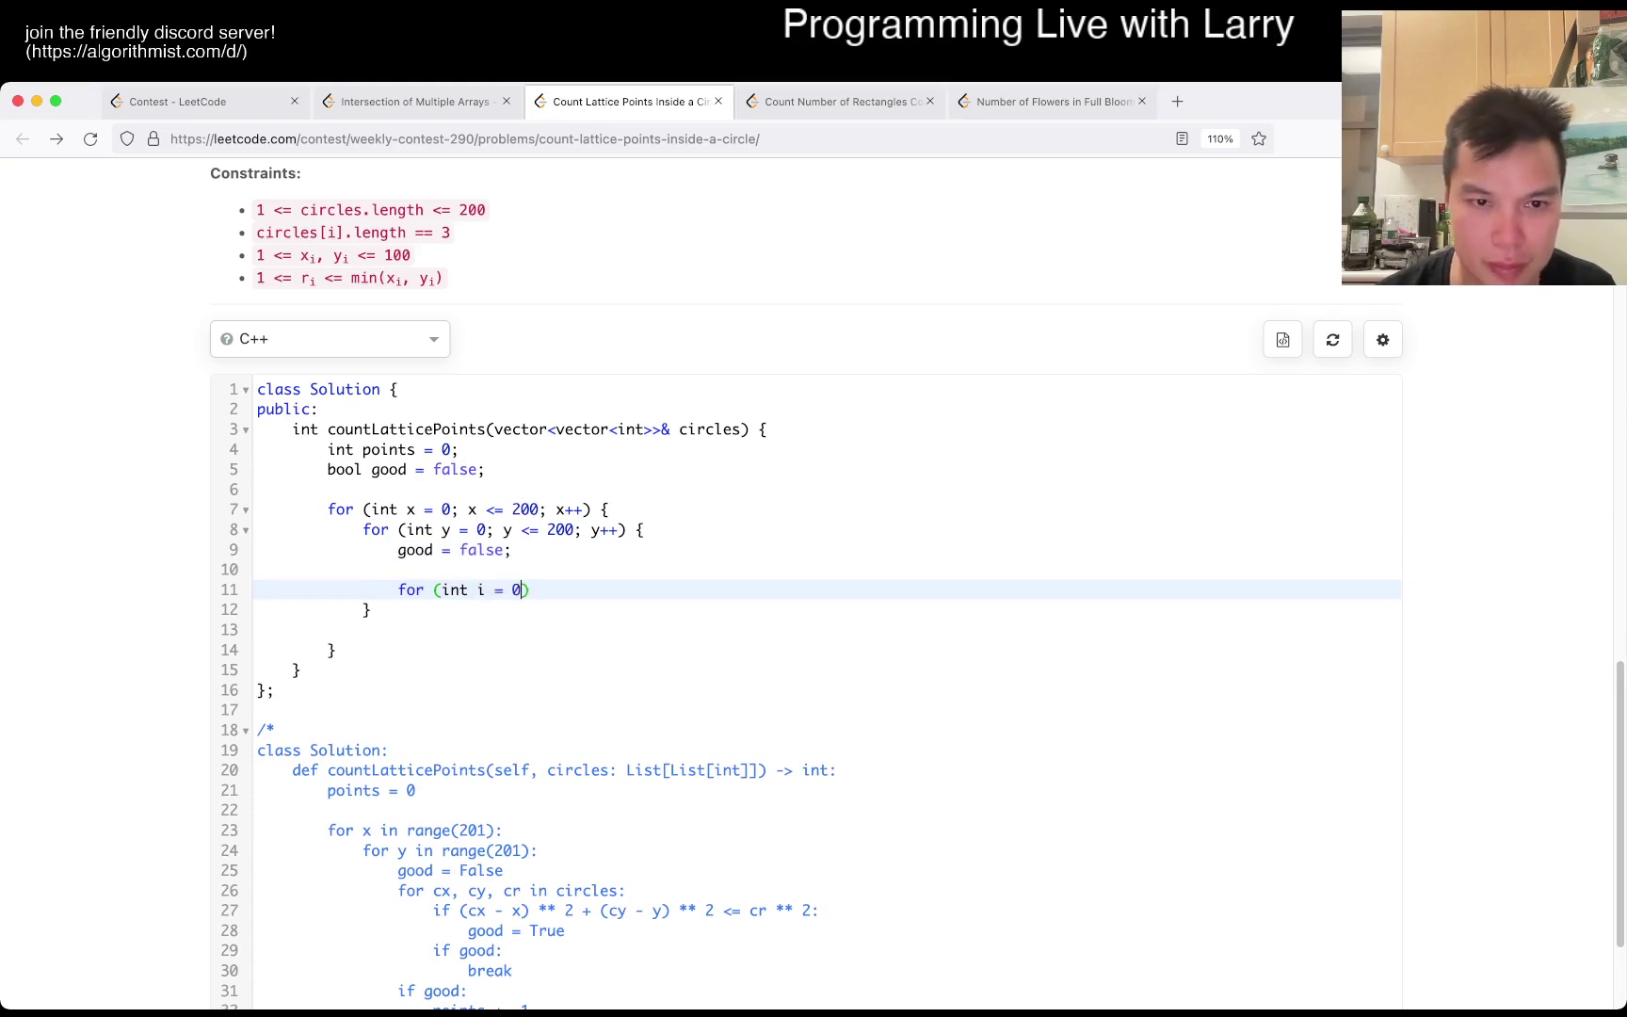
{"action": "type", "text": "; i < "}
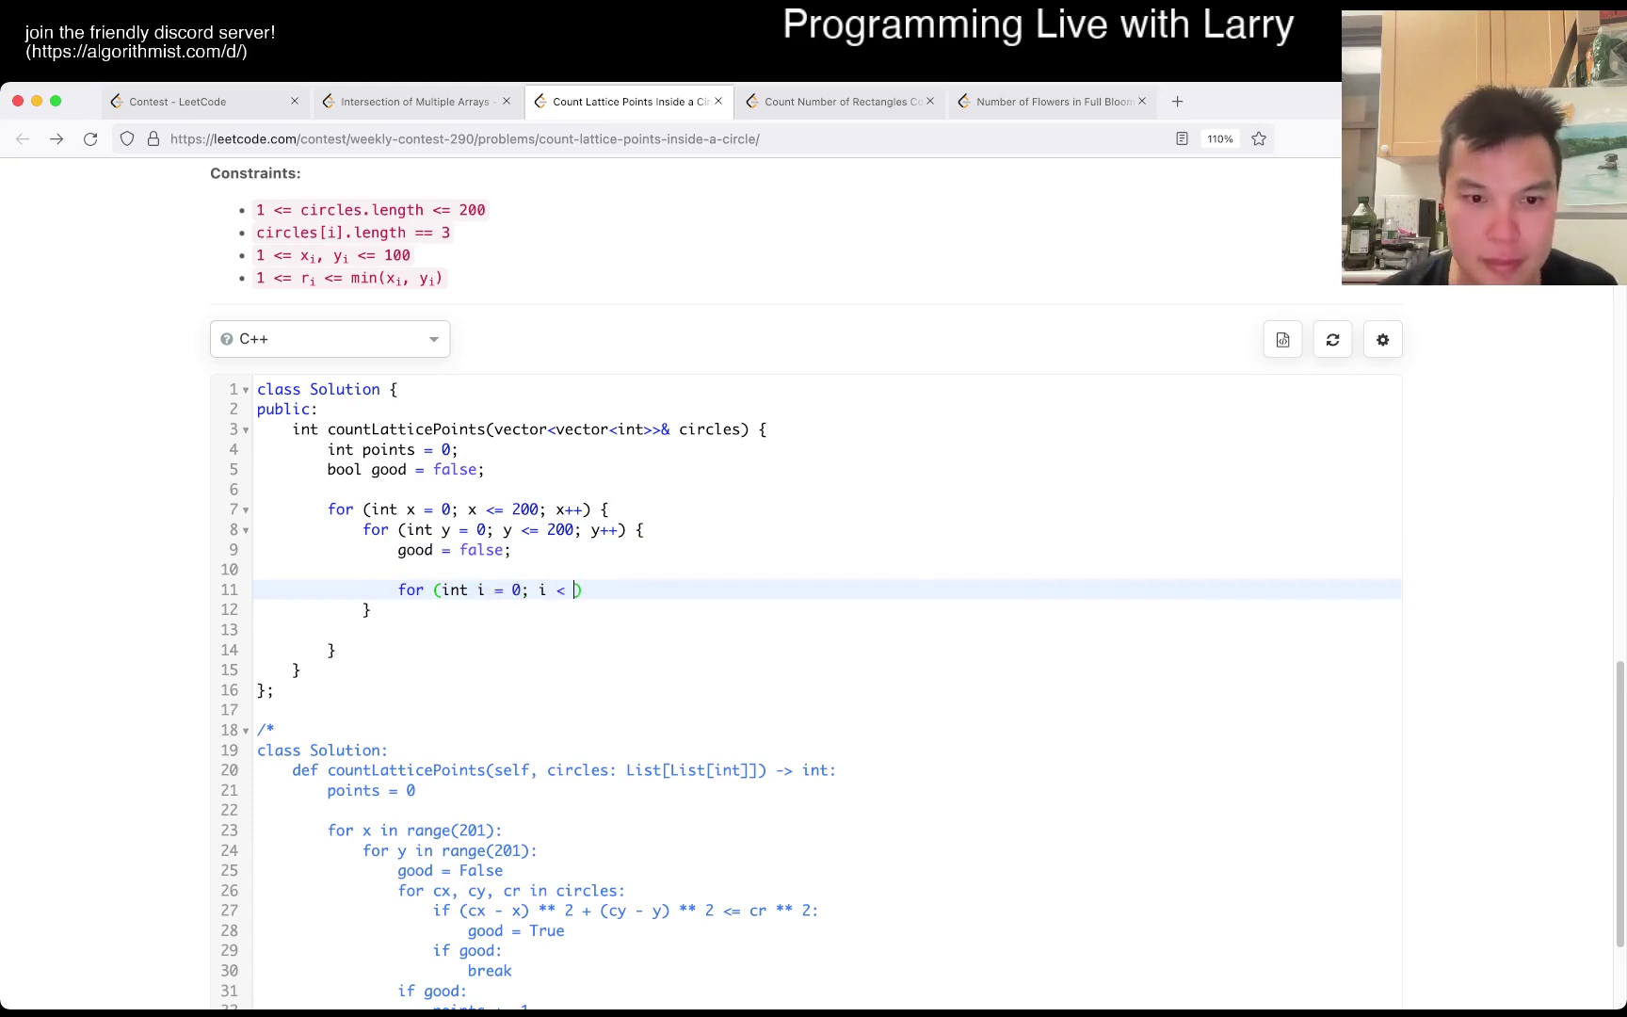
{"action": "type", "text": "circle"}
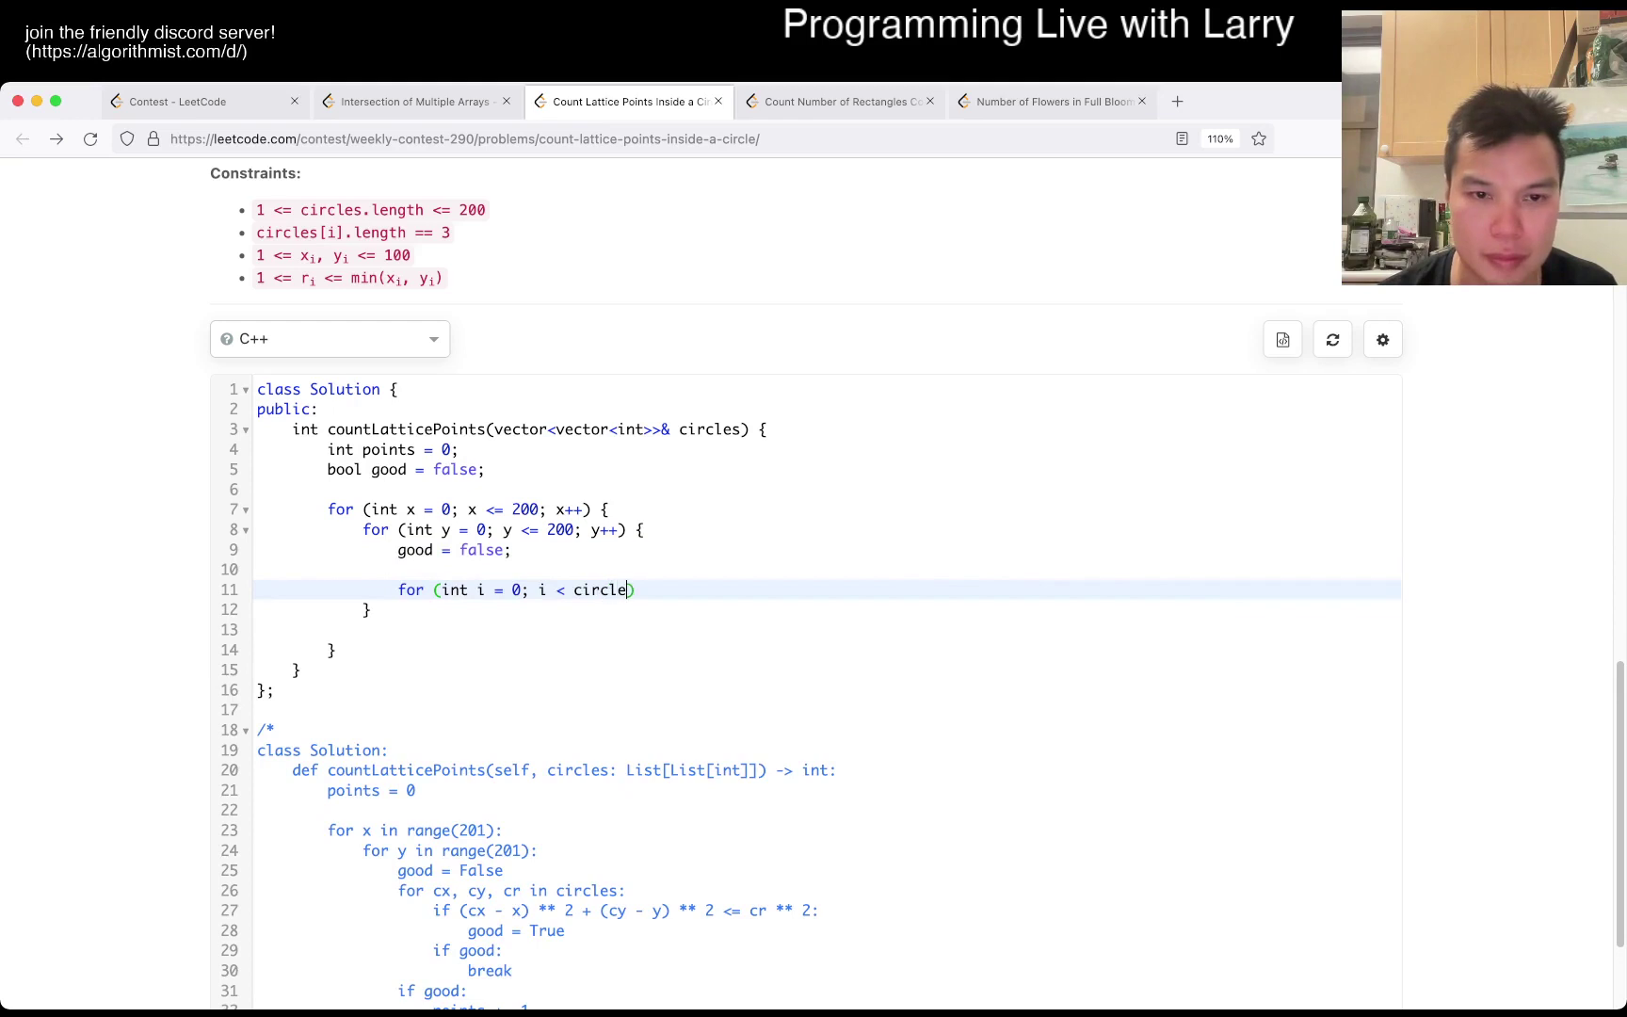
{"action": "type", "text": "s.size(); i++) {"}
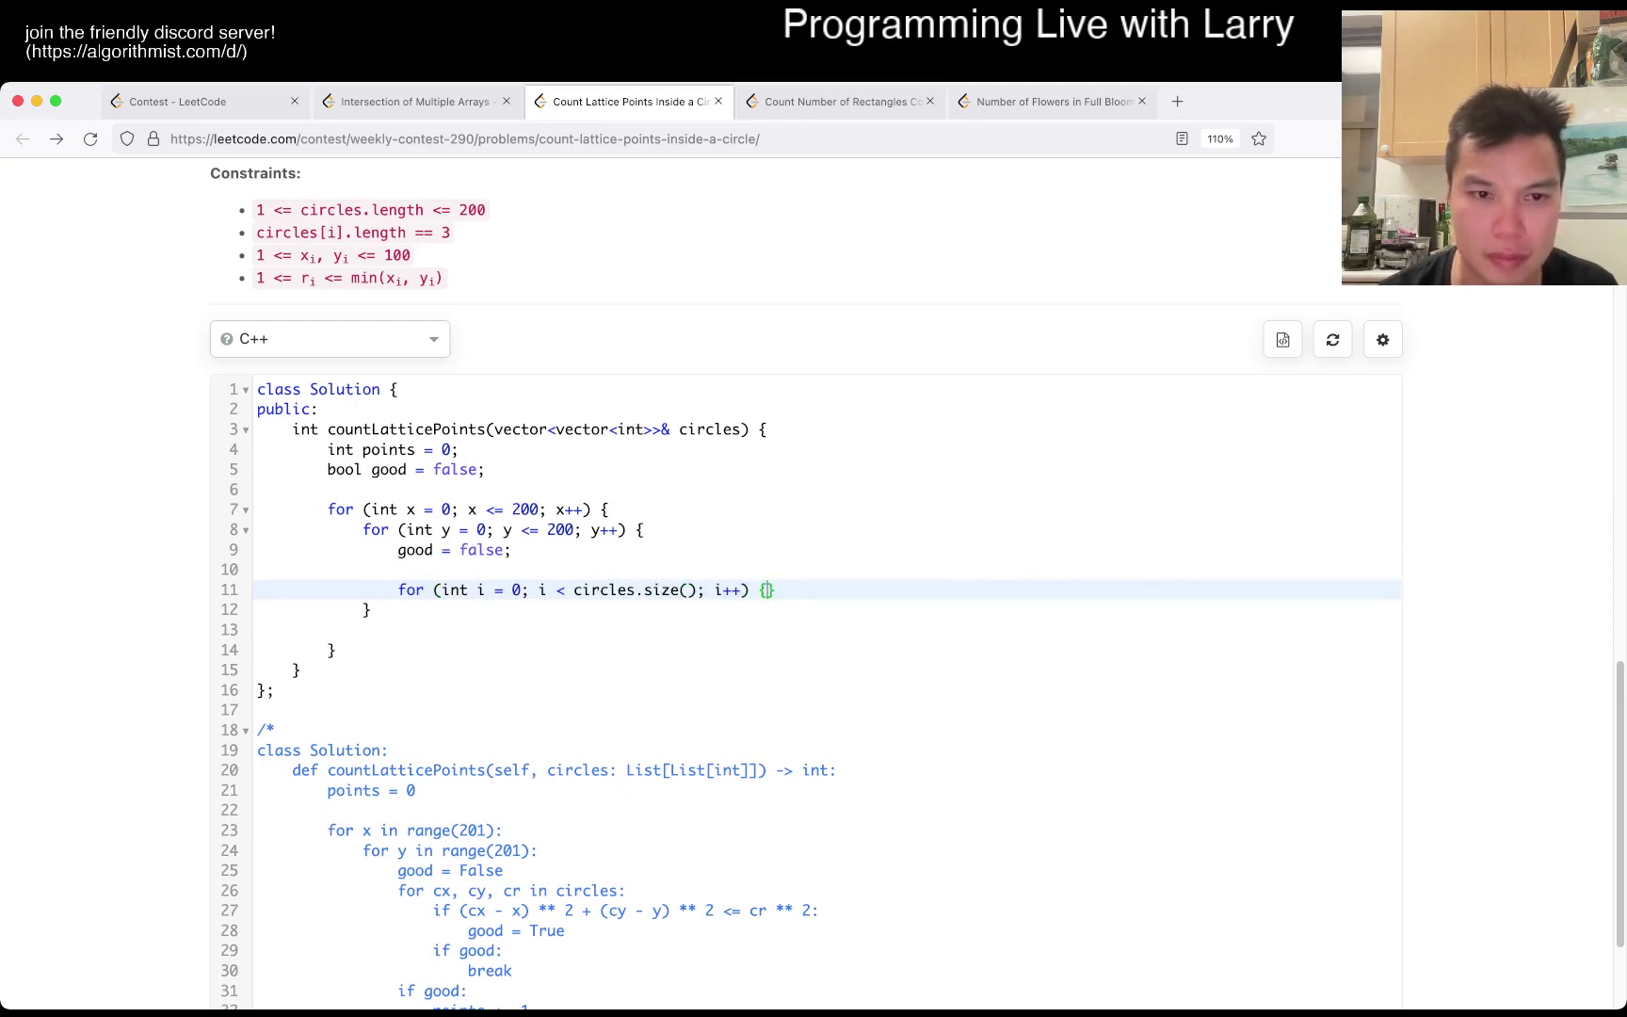
{"action": "key", "text": "Return"}
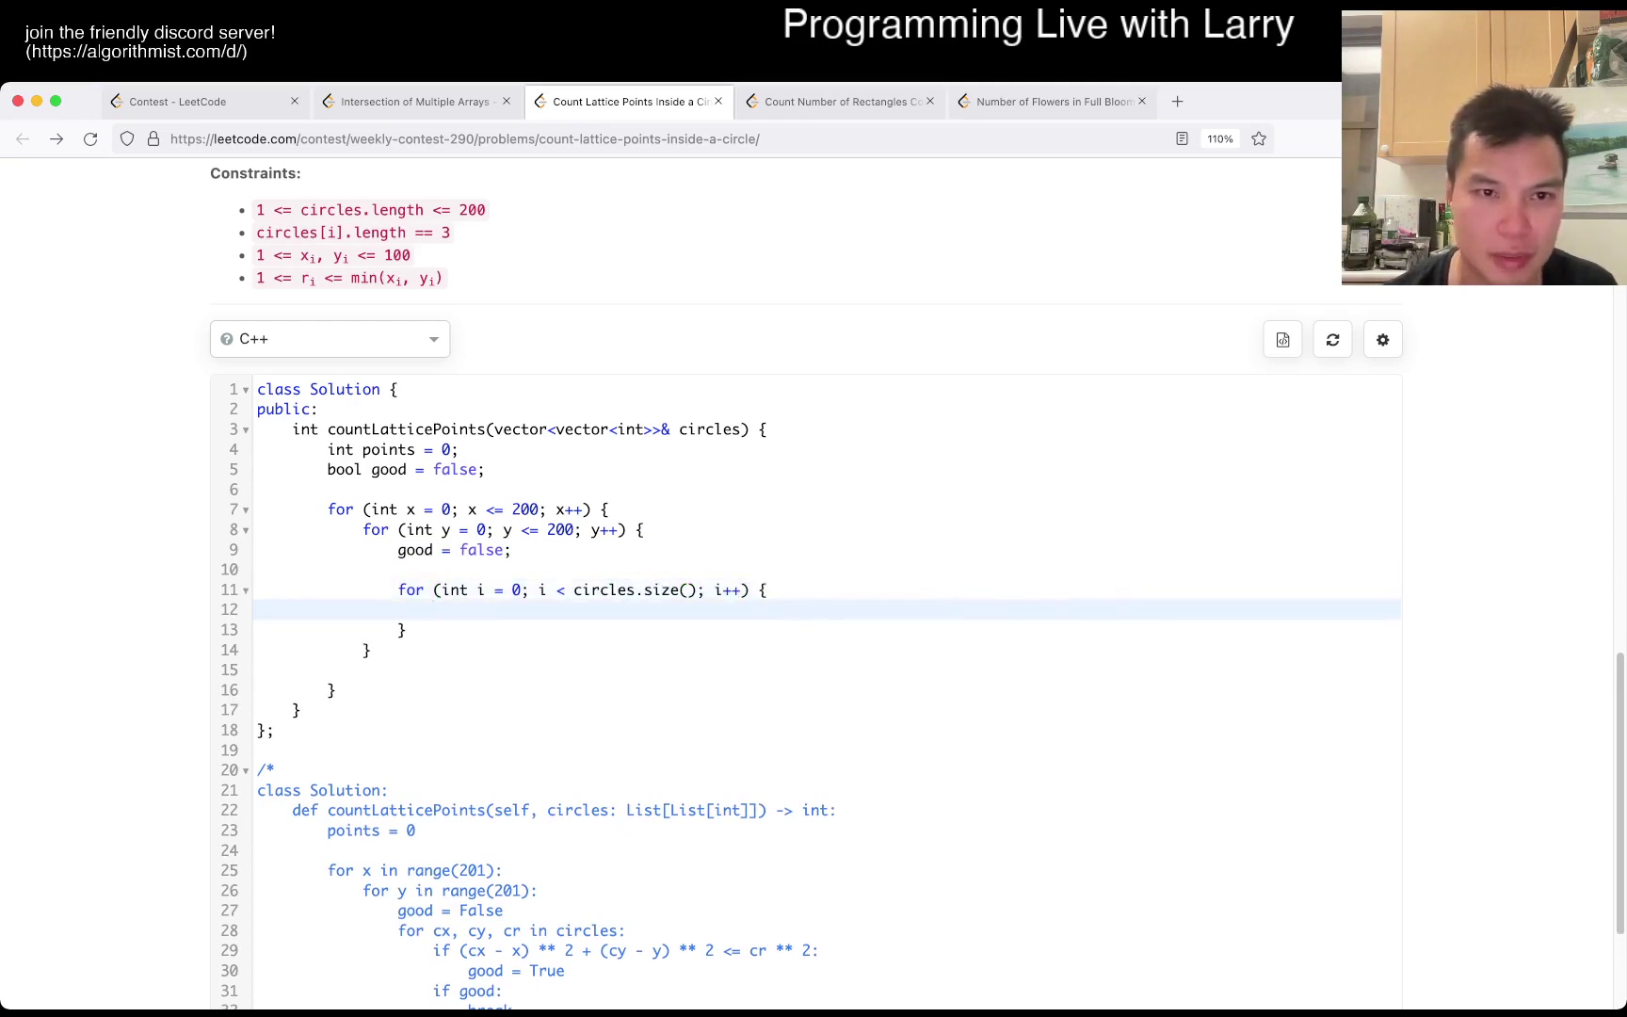
{"action": "scroll", "coordinate": [813, 572], "scroll_direction": "down", "scroll_amount": 2}
{"action": "type", "text": "if ("}
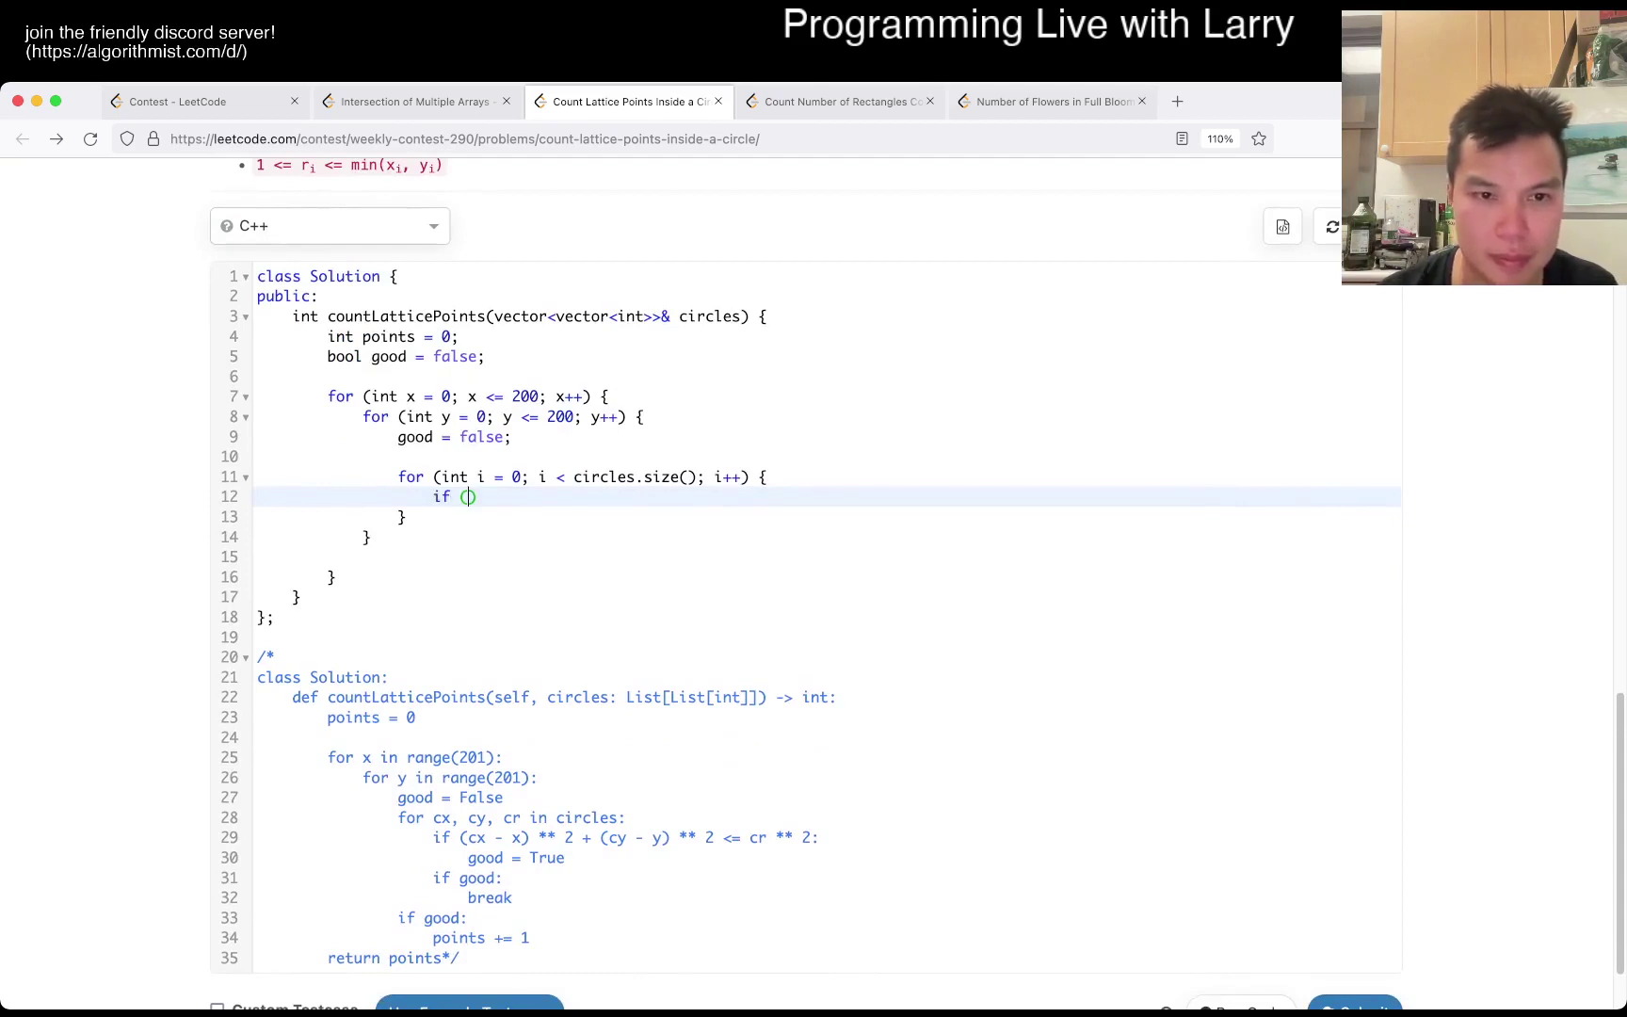
{"action": "type", "text": "(x"}
Write the squared (x - circles[i][0]) term of the if condition
{"action": "key", "text": "Up"}
{"action": "key", "text": "End"}
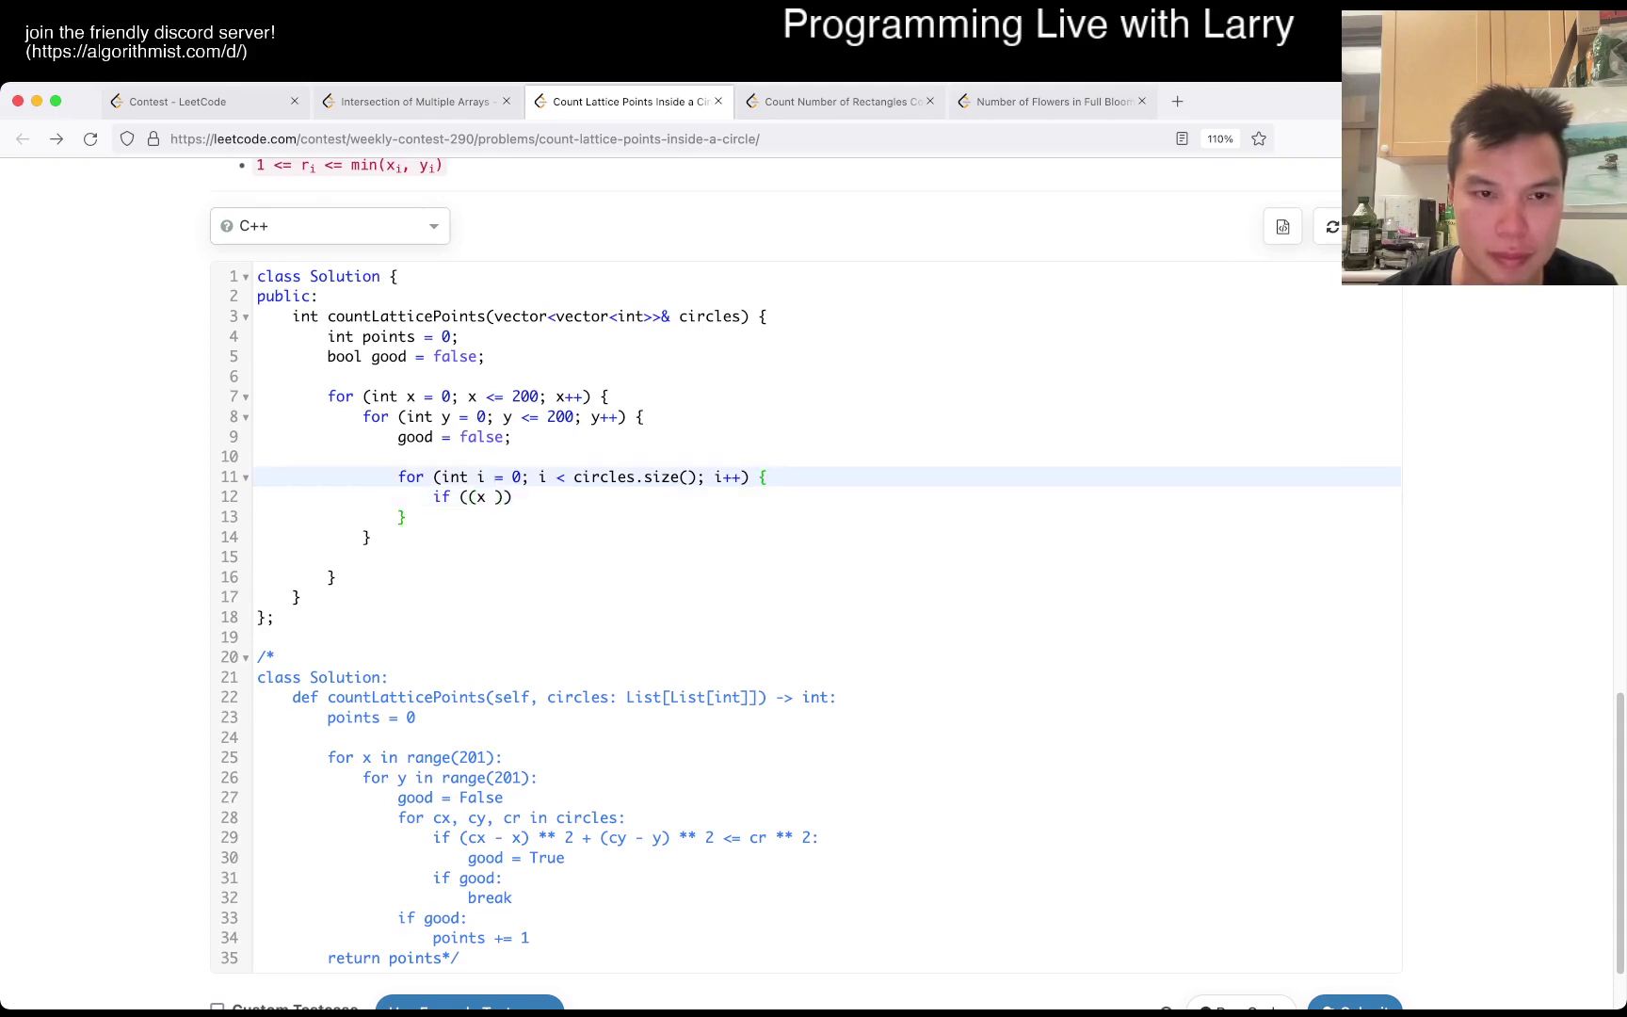
{"action": "key", "text": "Down"}
{"action": "type", "text": "- circle"}
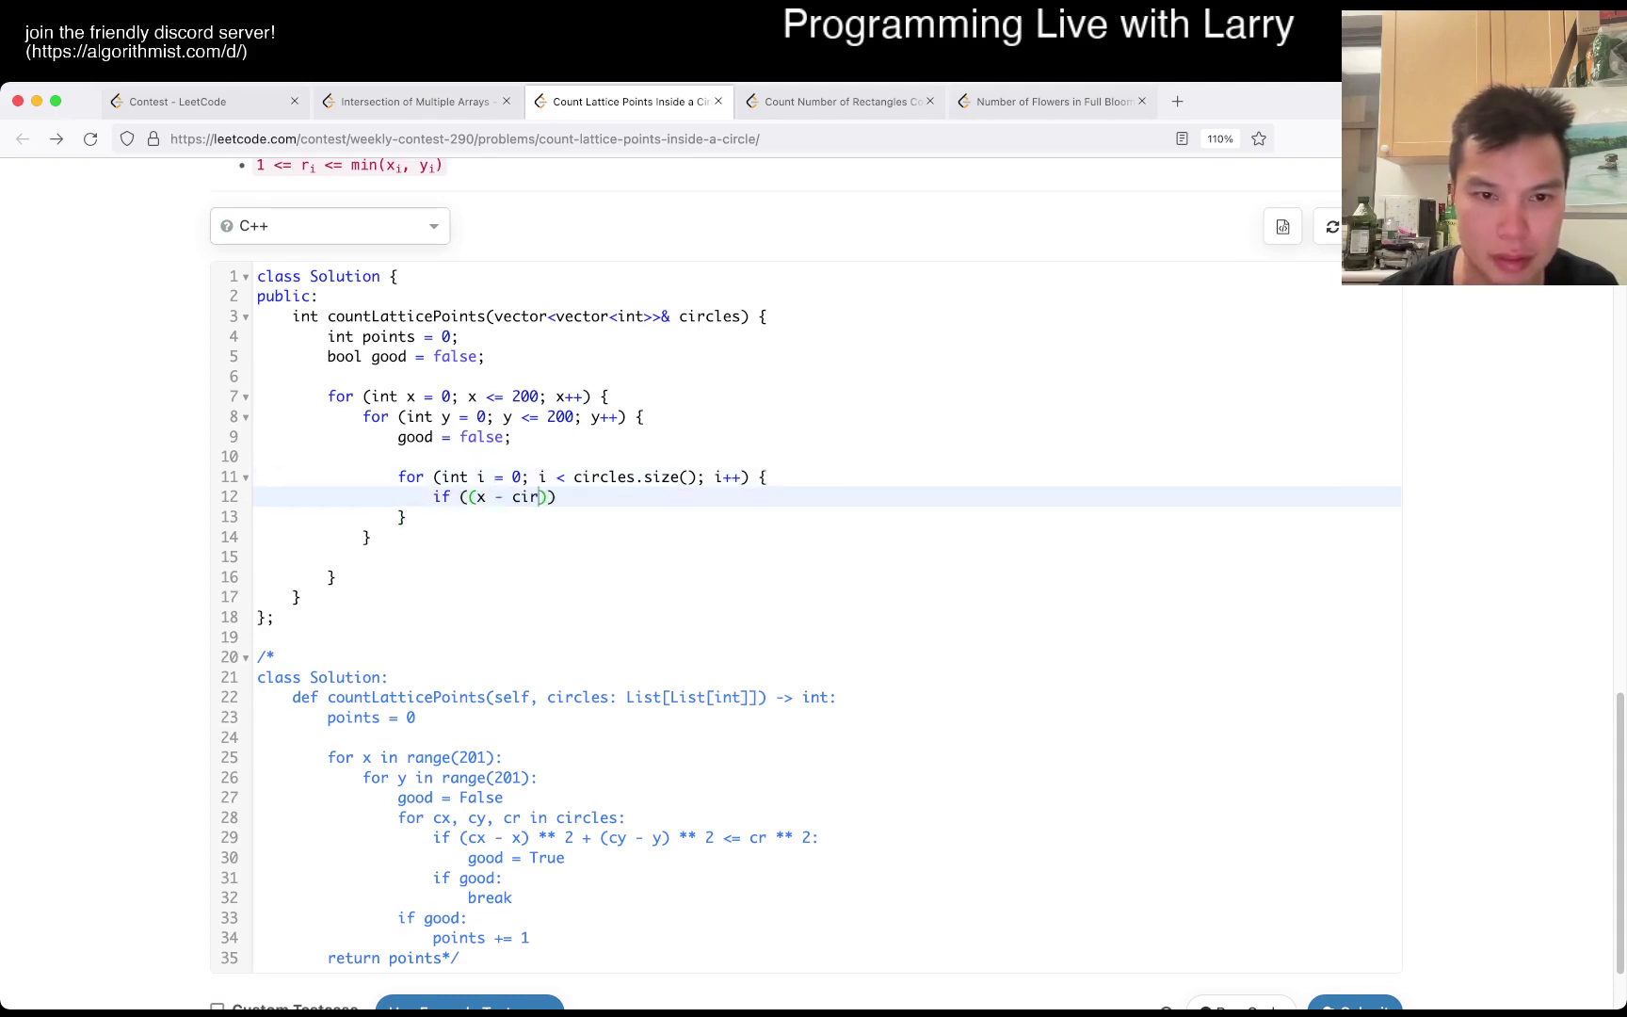
{"action": "type", "text": "s[i]"}
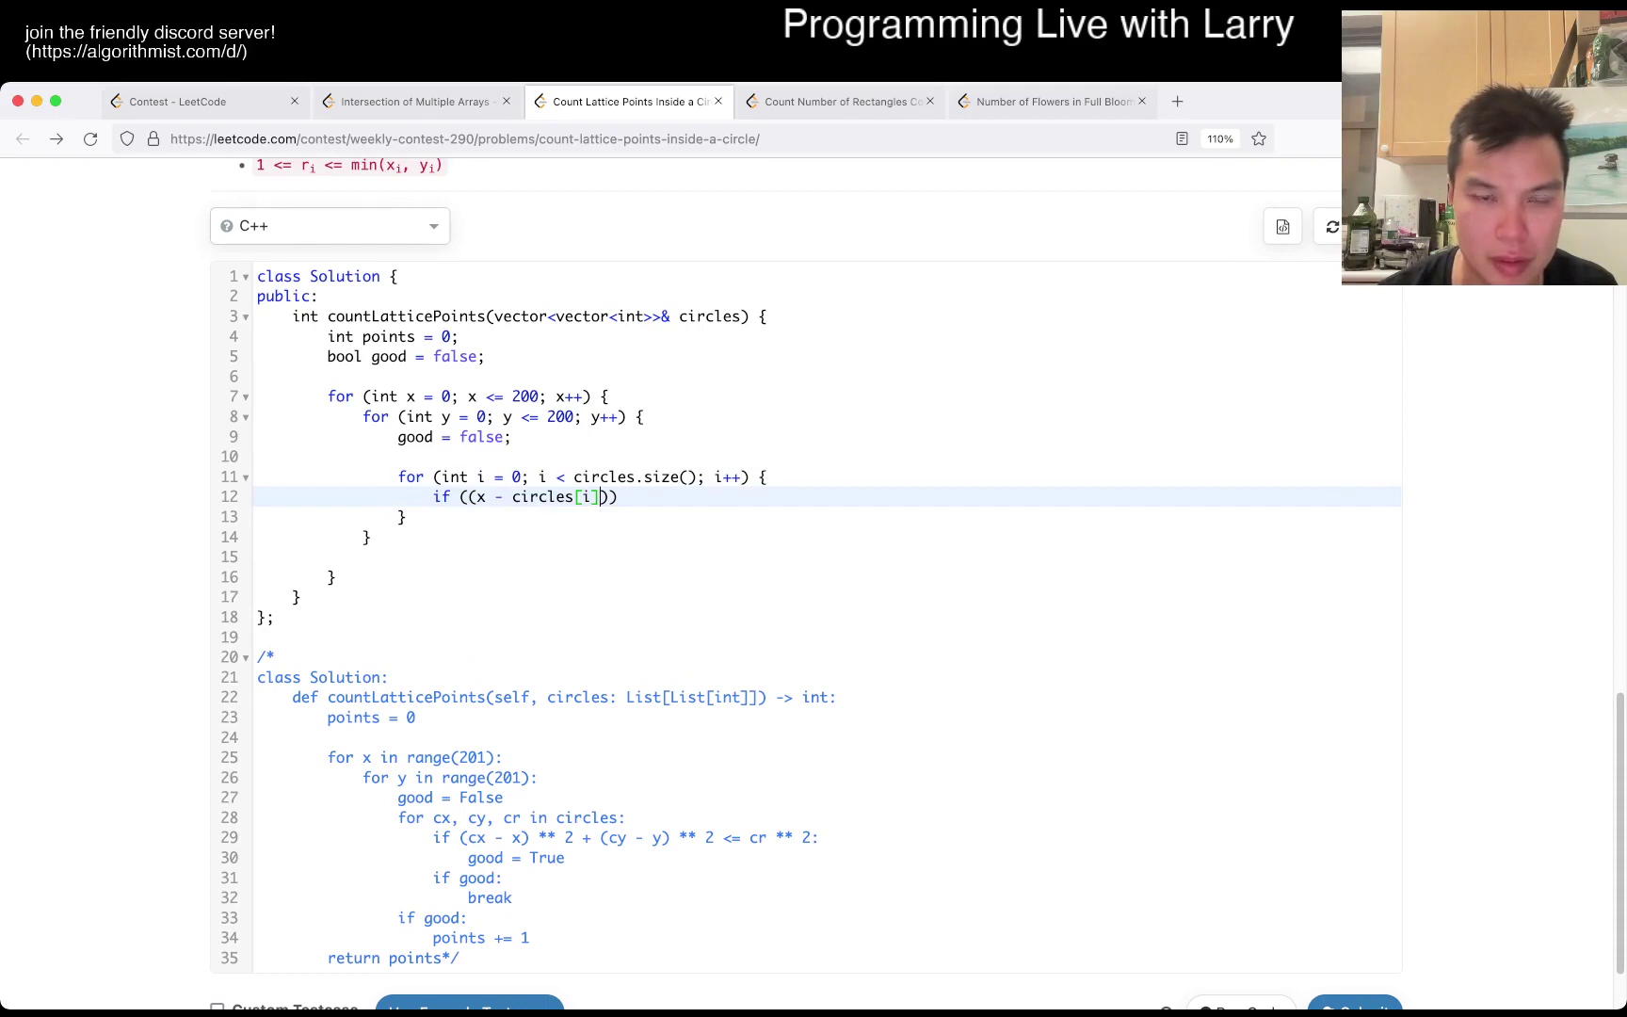
{"action": "type", "text": "[]0"}
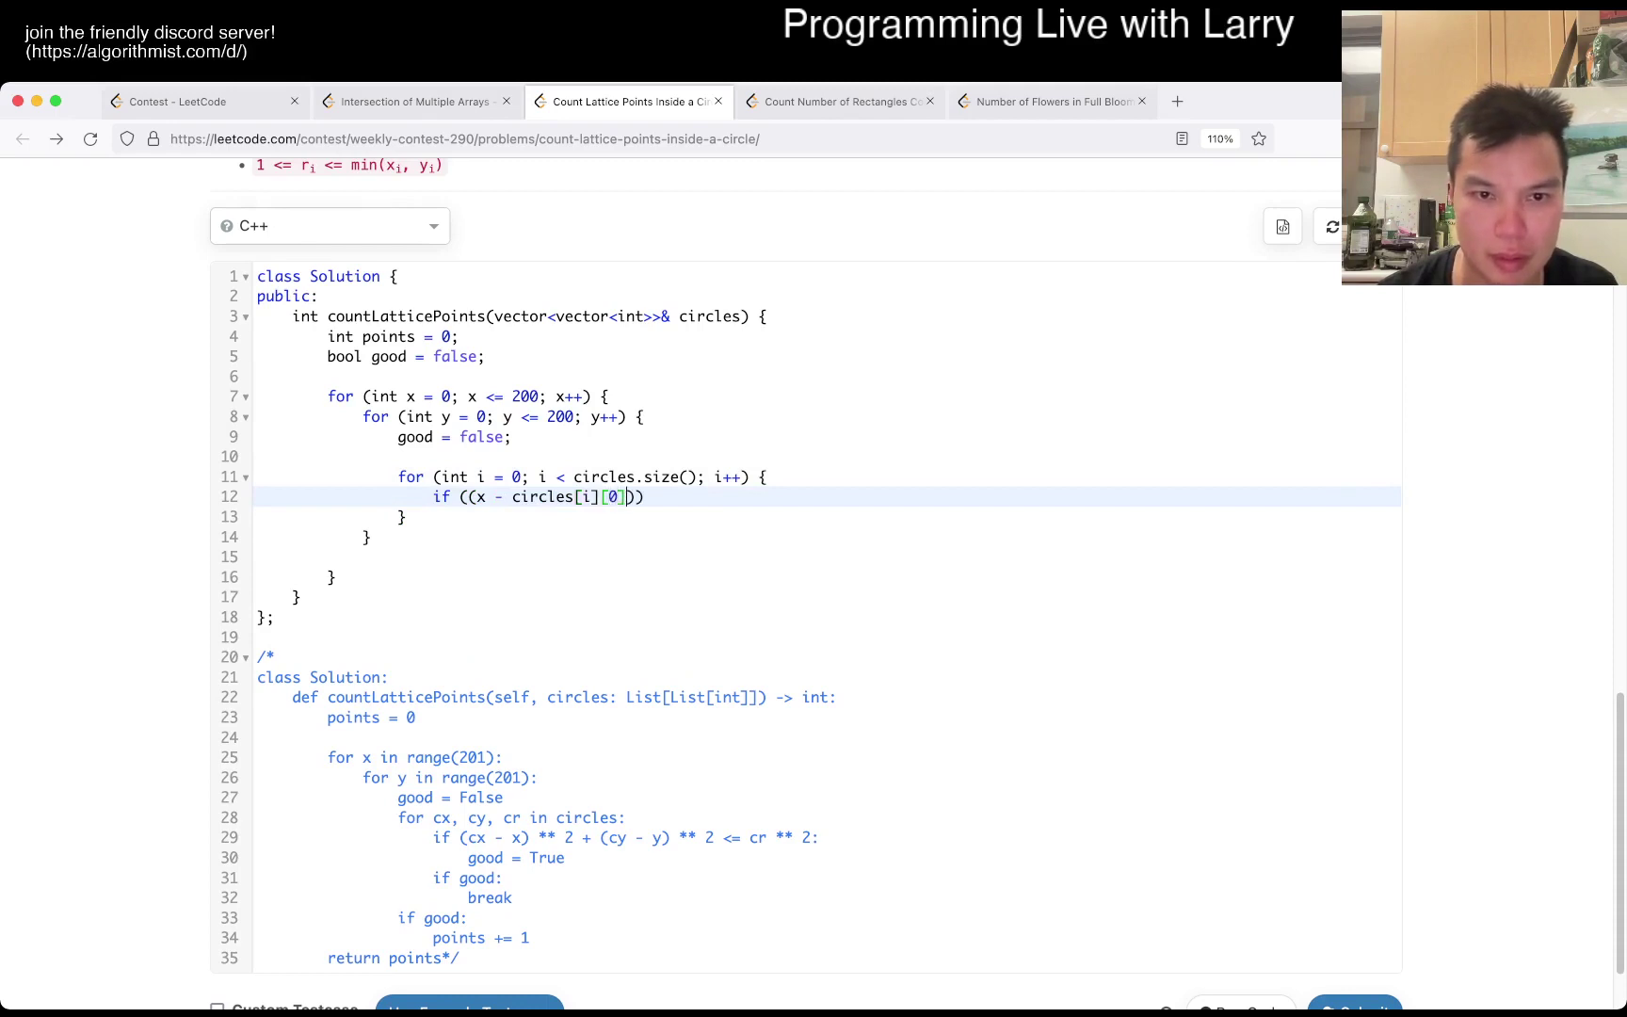
{"action": "key", "text": "Right"}
{"action": "key", "text": "Right"}
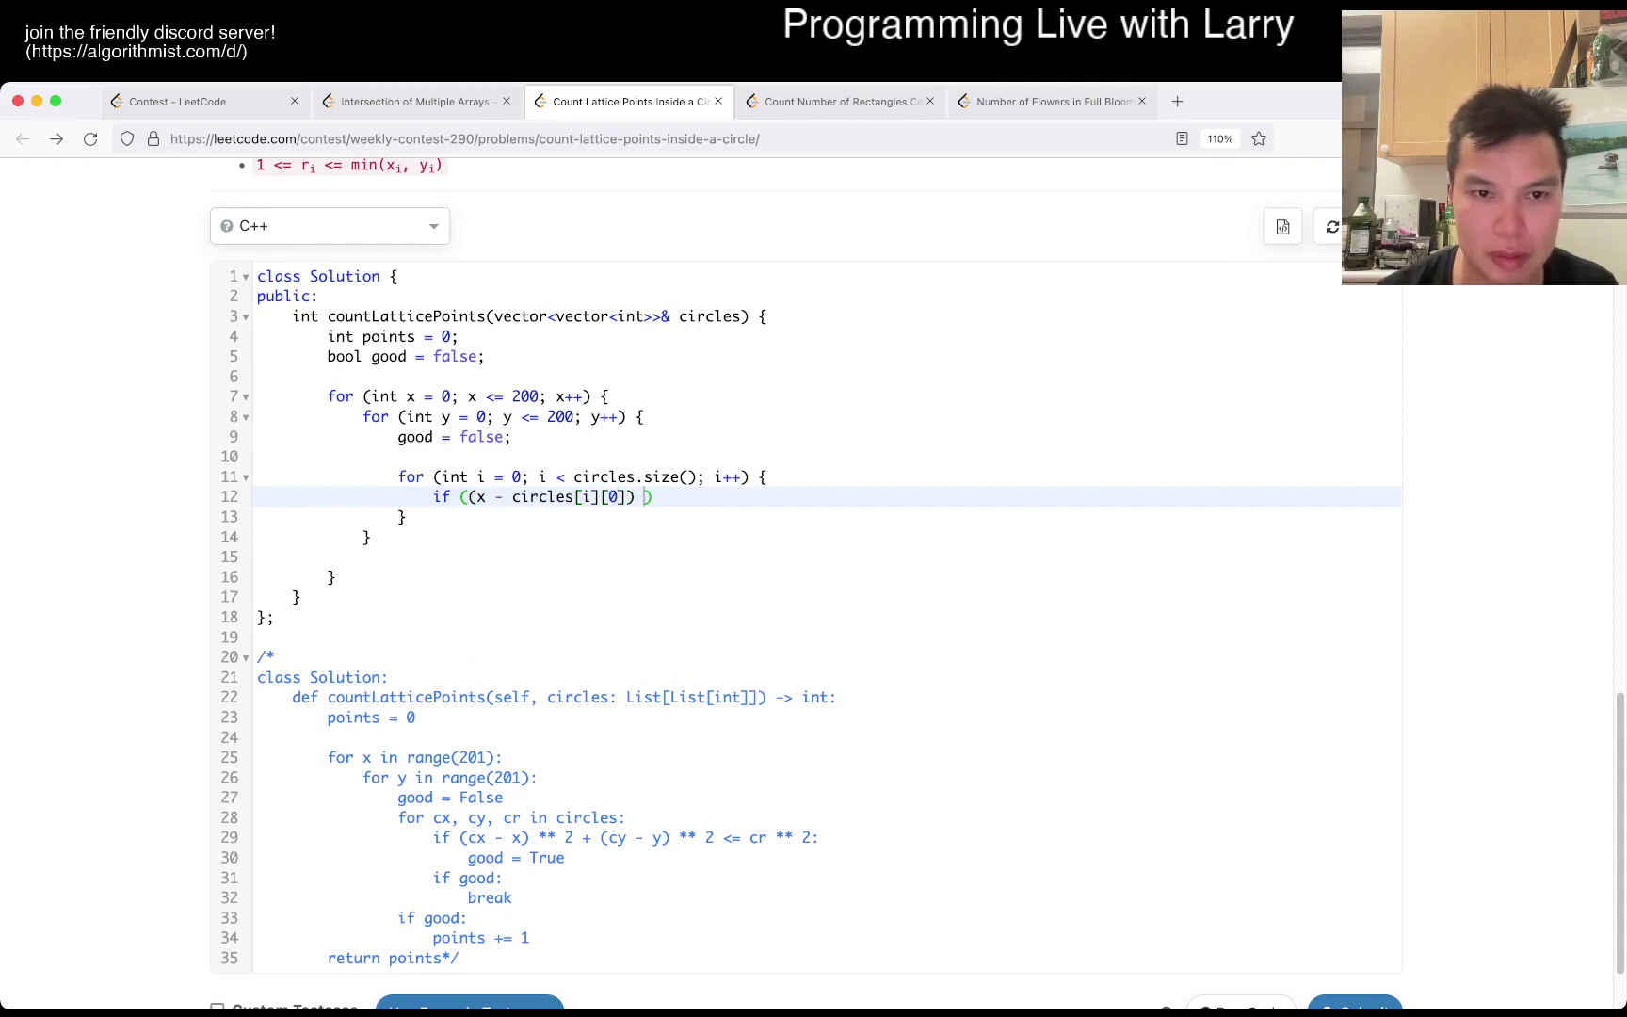
{"action": "key", "text": "shift+Home"}
{"action": "key", "text": "shift+Right"}
{"action": "key", "text": "shift+Right"}
{"action": "key", "text": "shift+Right"}
{"action": "key", "text": "shift+Right"}
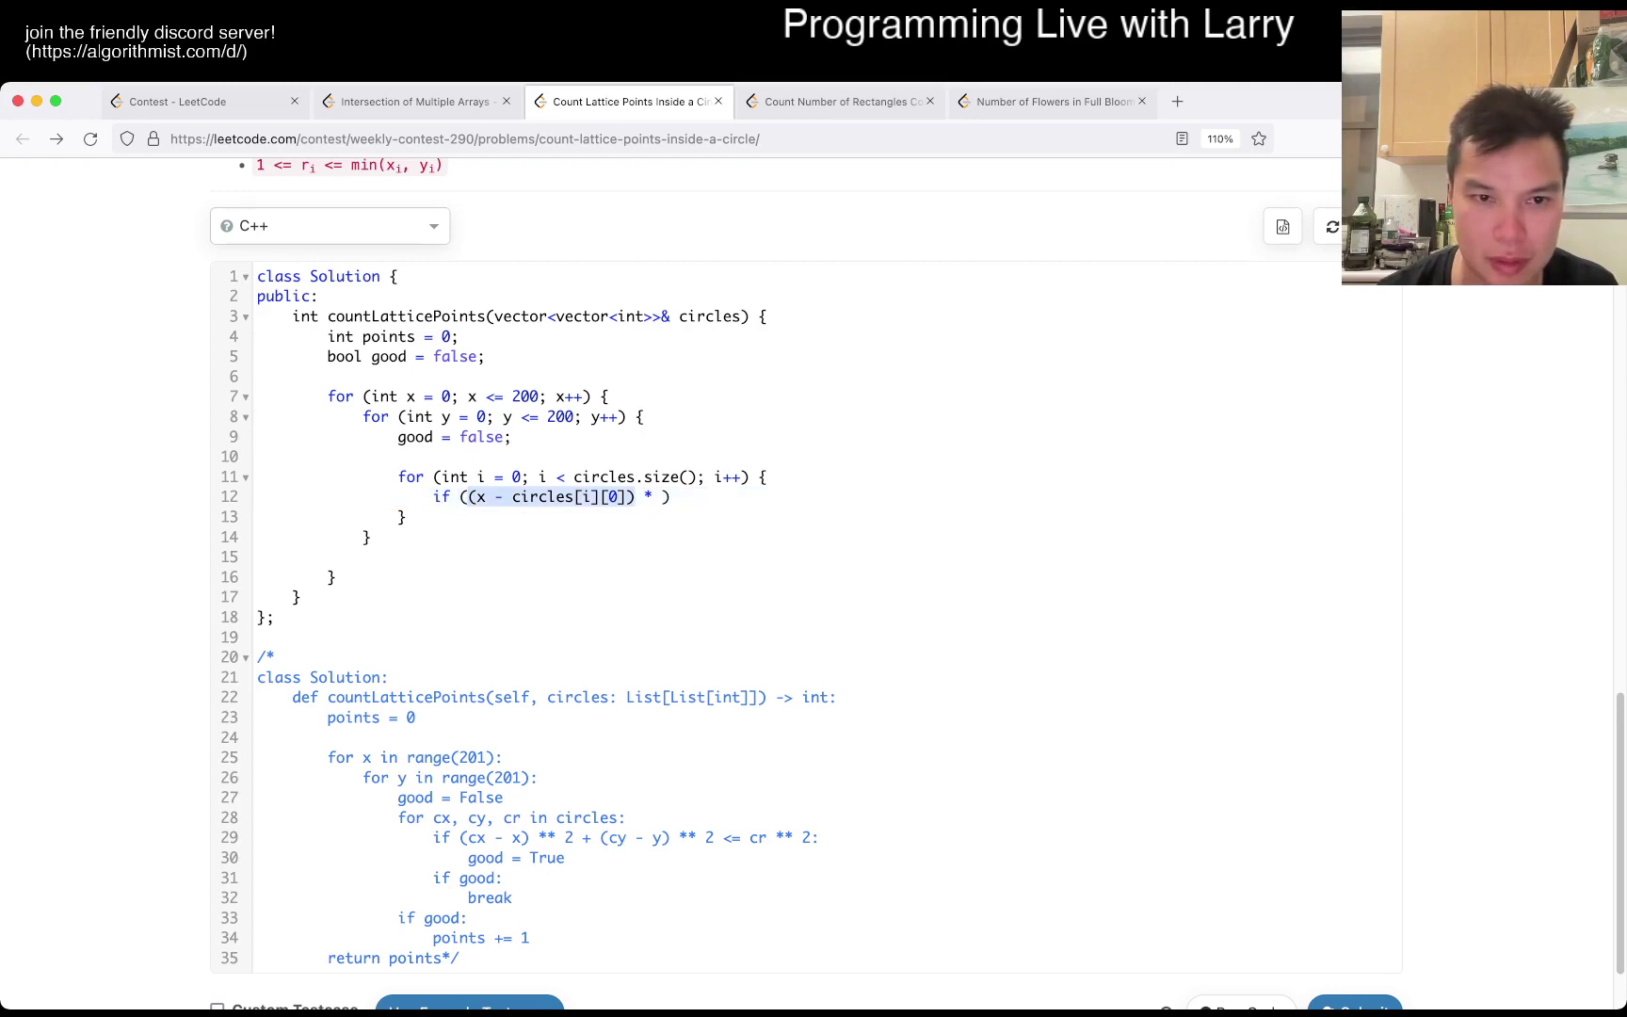
{"action": "key", "text": "ctrl+c"}
{"action": "key", "text": "End"}
{"action": "key", "text": "Left"}
{"action": "key", "text": "ctrl+v"}
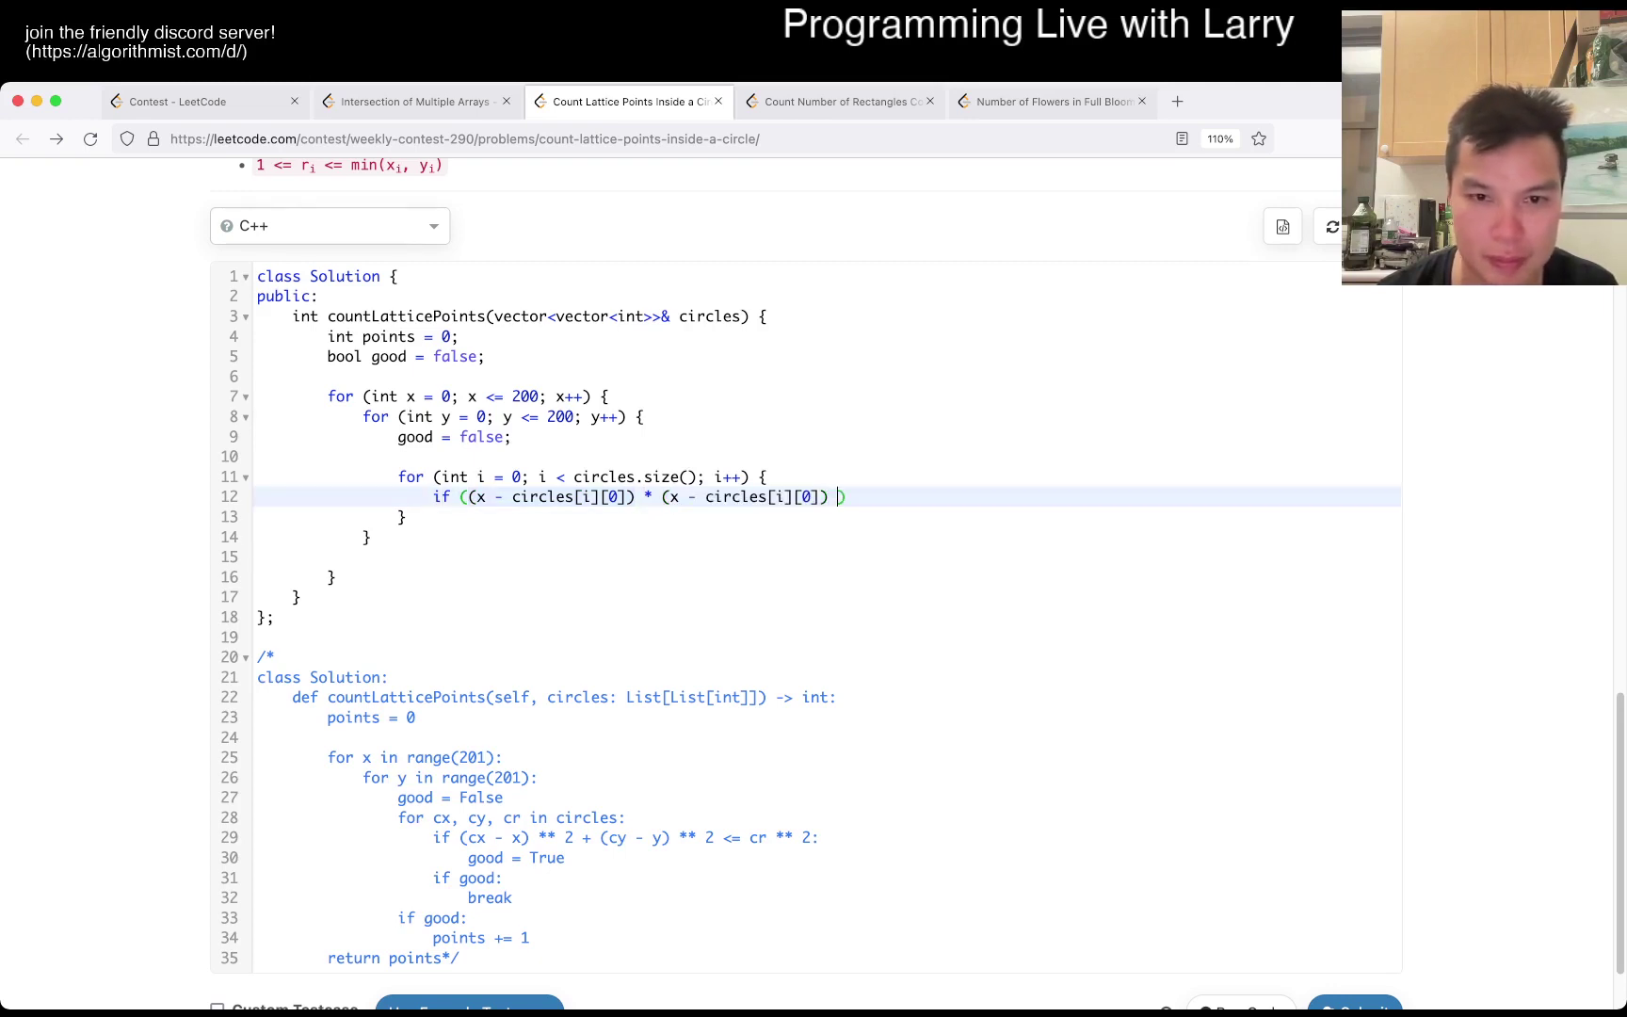
{"action": "type", "text": "(y - circ"}
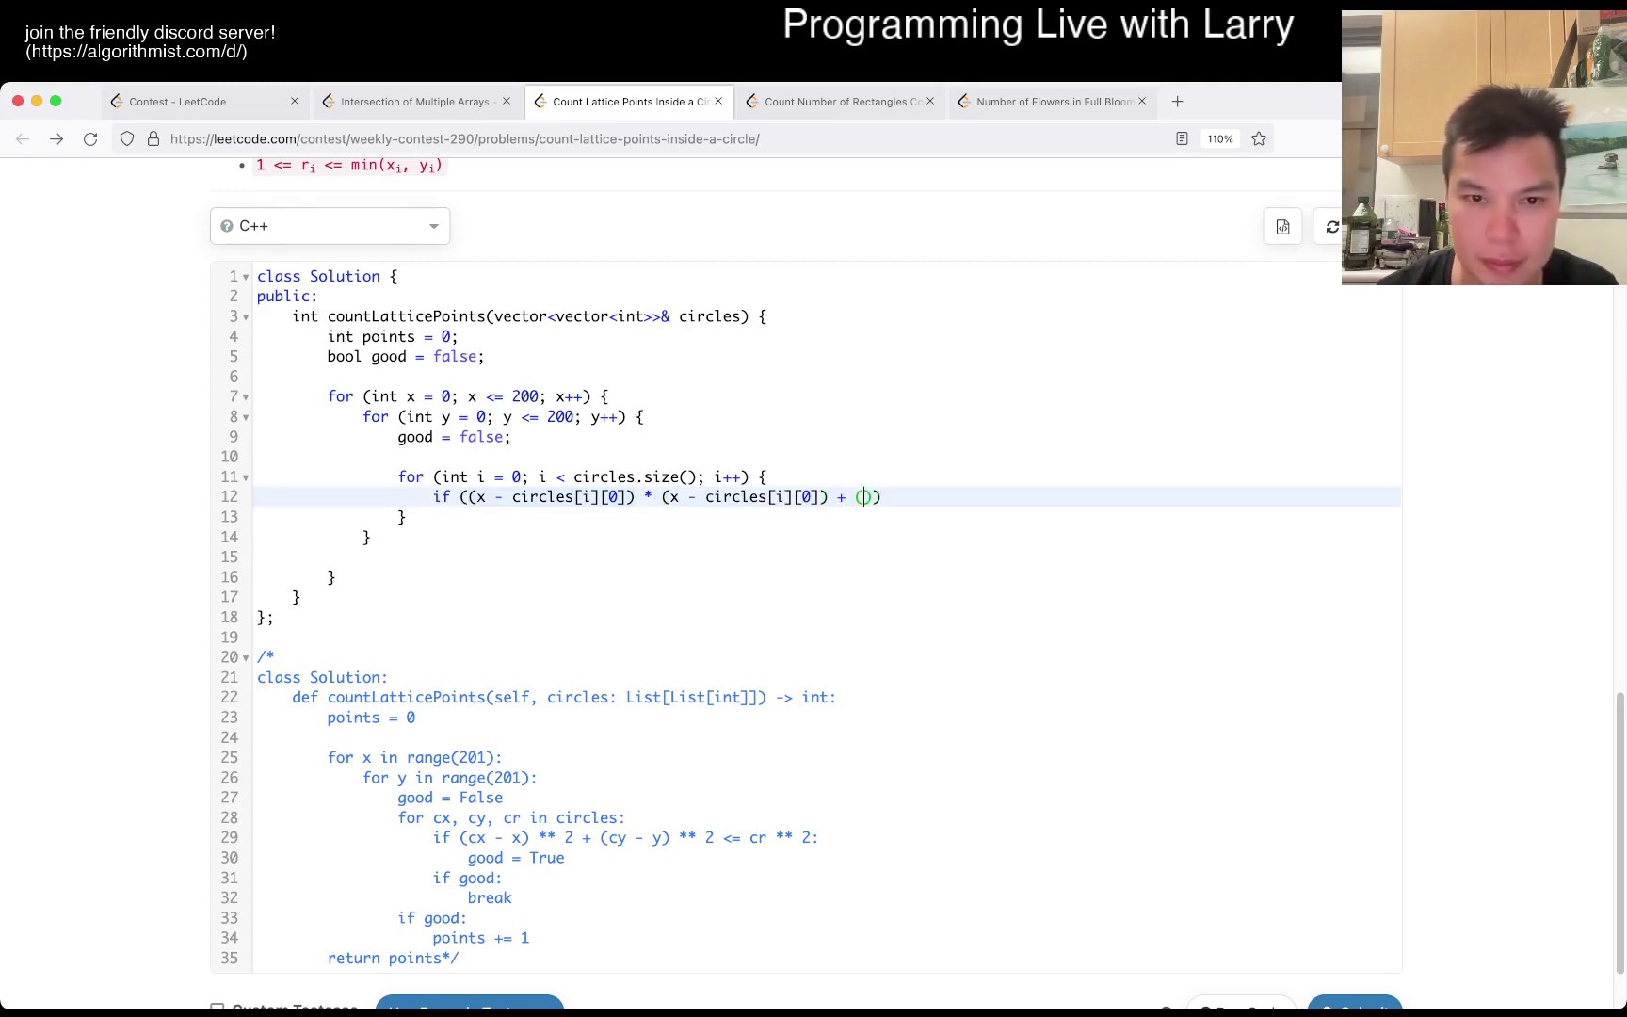
{"action": "type", "text": "les[i"}
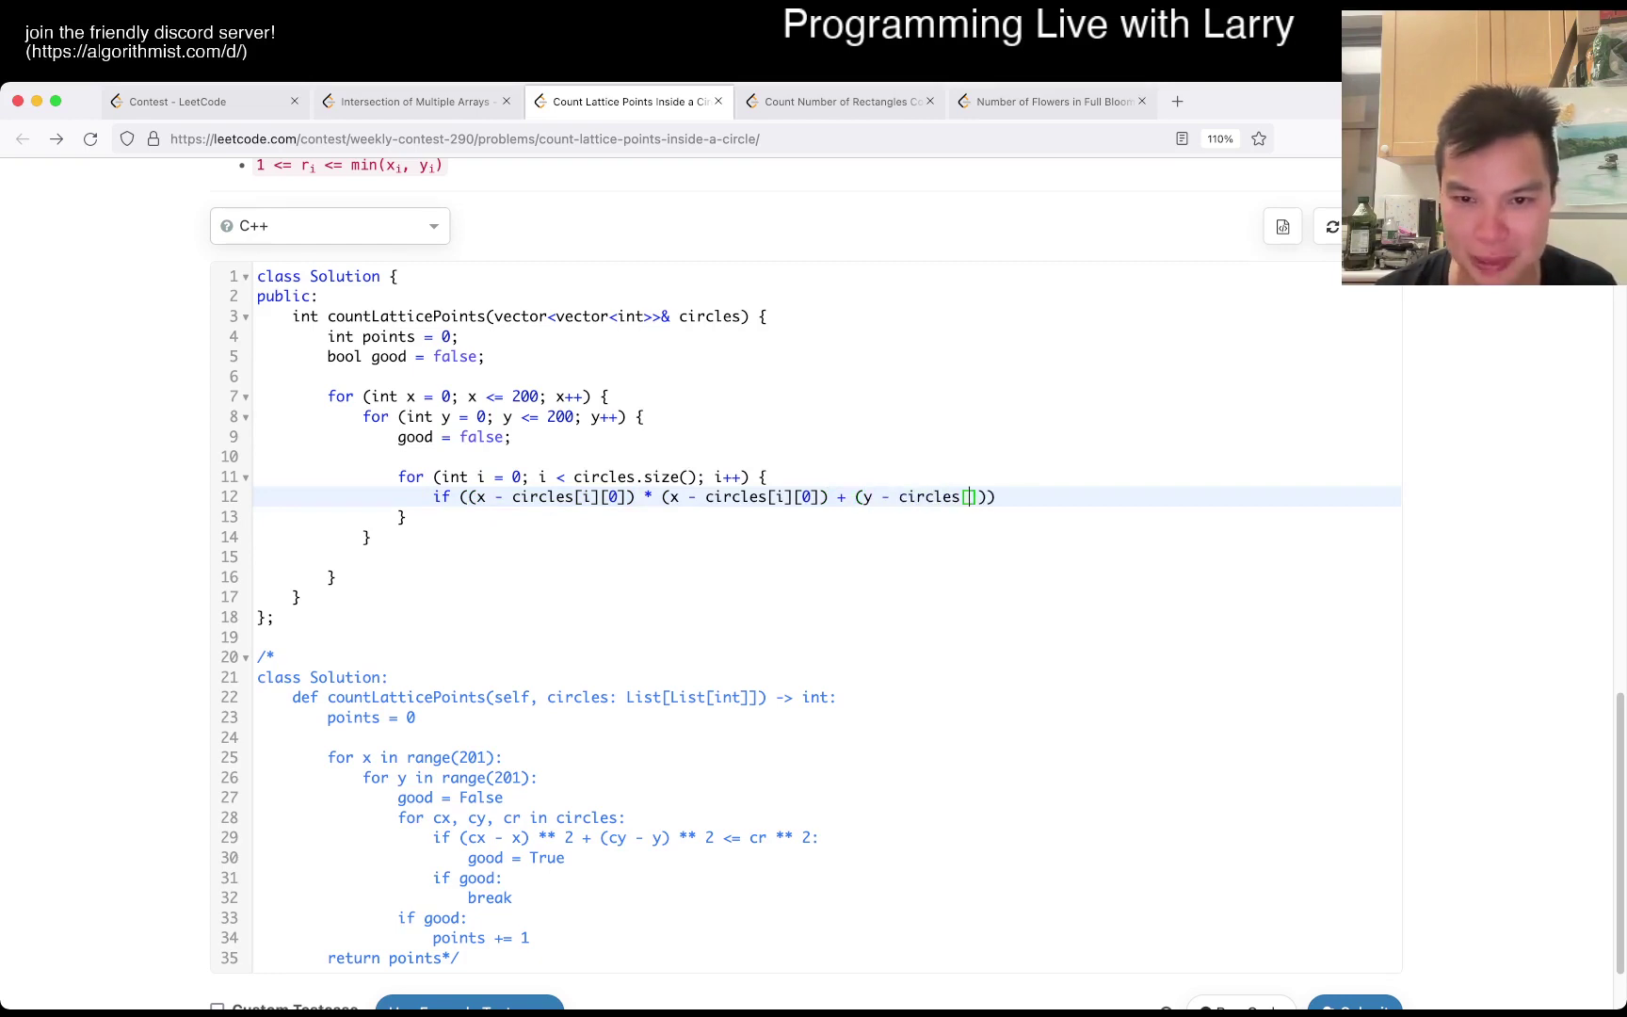
{"action": "type", "text": "][1])"}
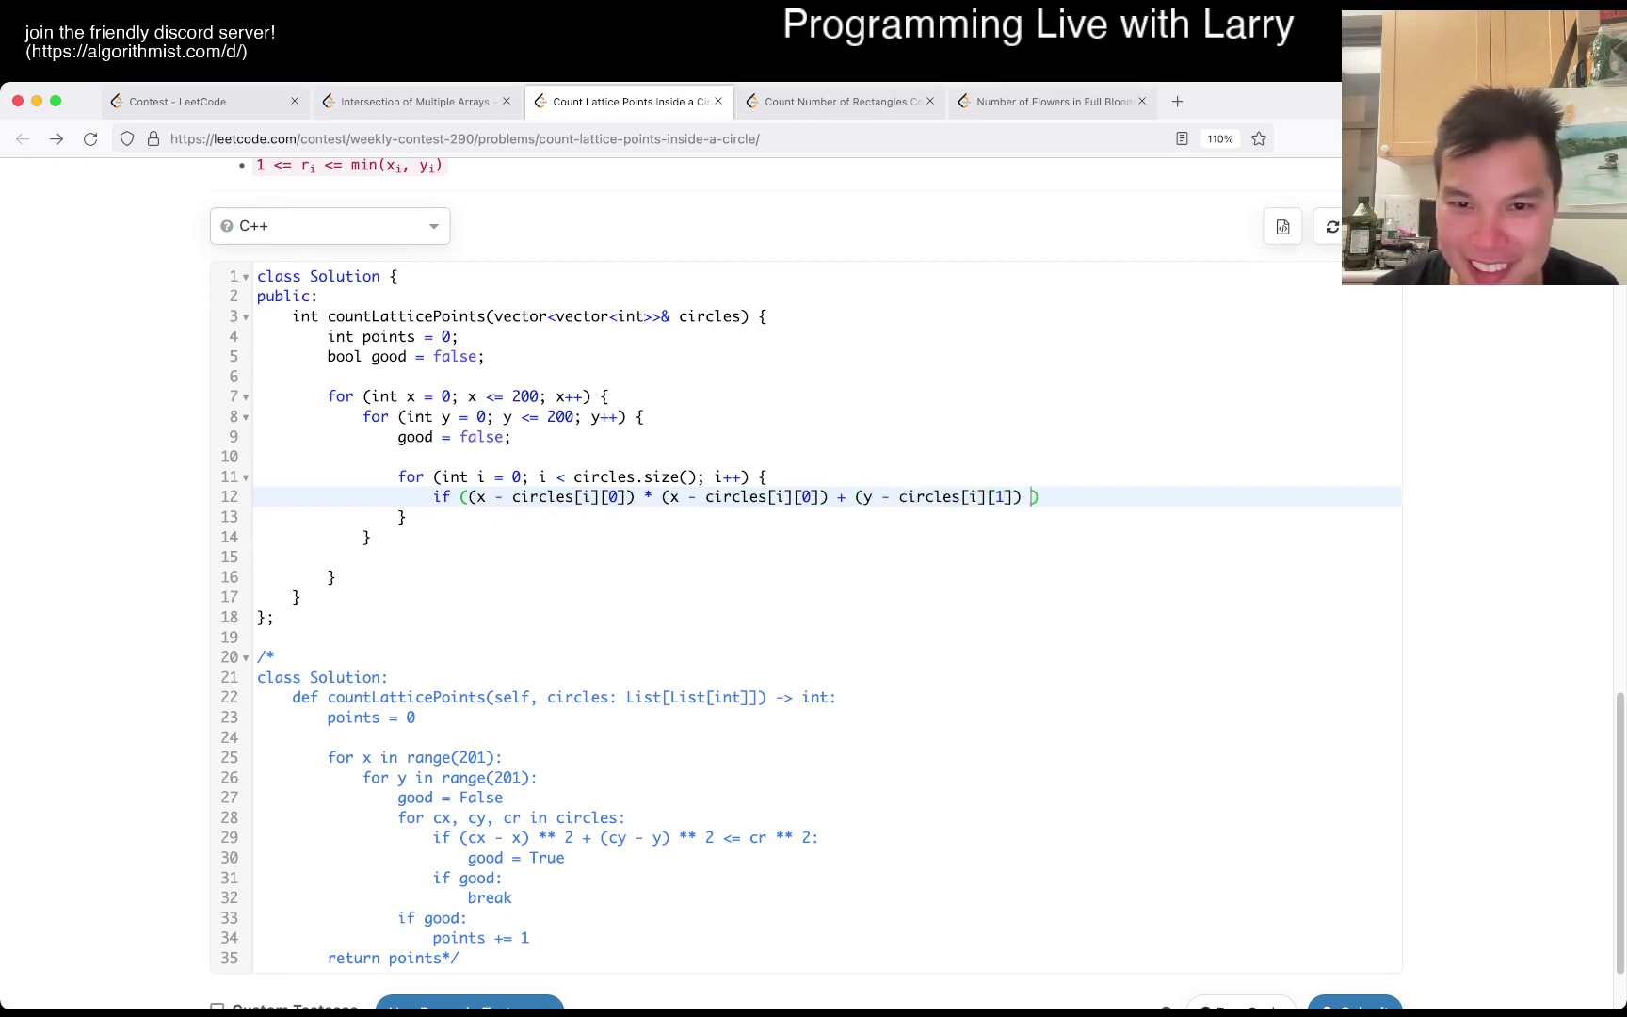
Square the (y - circles[i][1]) term, compare against the squared radius, and open the if block
{"action": "key", "text": "shift+Left"}
{"action": "key", "text": "shift+Left"}
{"action": "key", "text": "ctrl+shift+Left"}
{"action": "key", "text": "ctrl+shift+Left"}
{"action": "key", "text": "ctrl+shift+Left"}
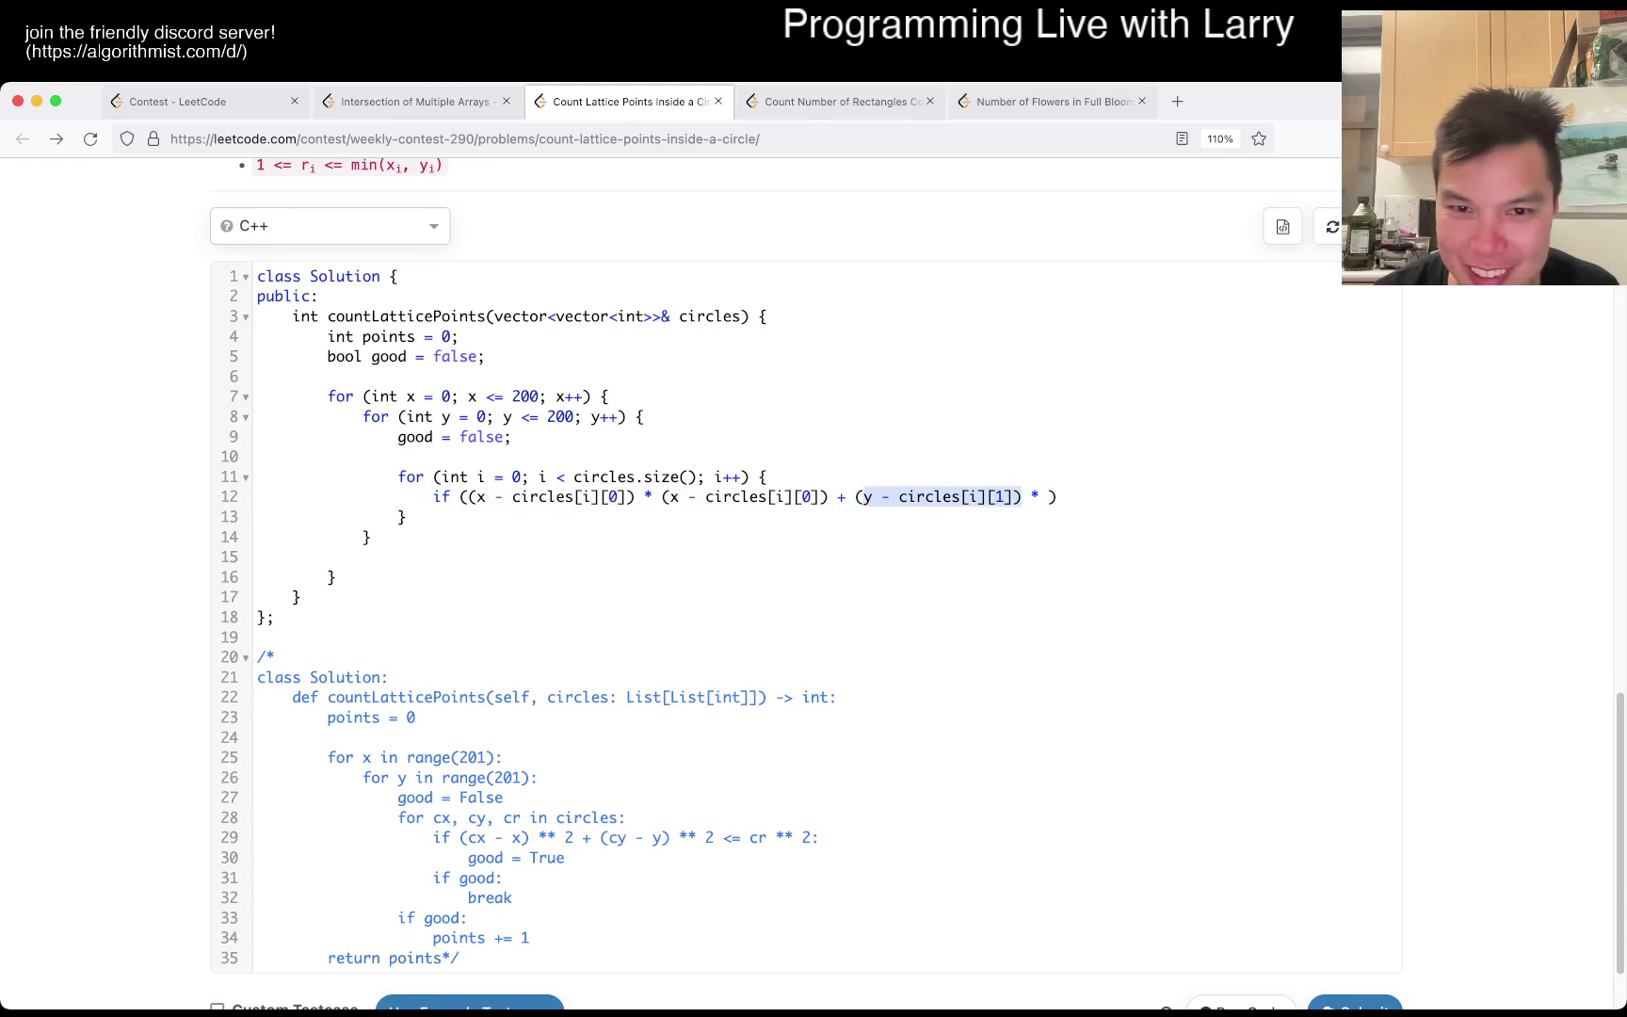
{"action": "key", "text": "ctrl+c"}
{"action": "key", "text": "Right"}
{"action": "key", "text": "ctrl+v"}
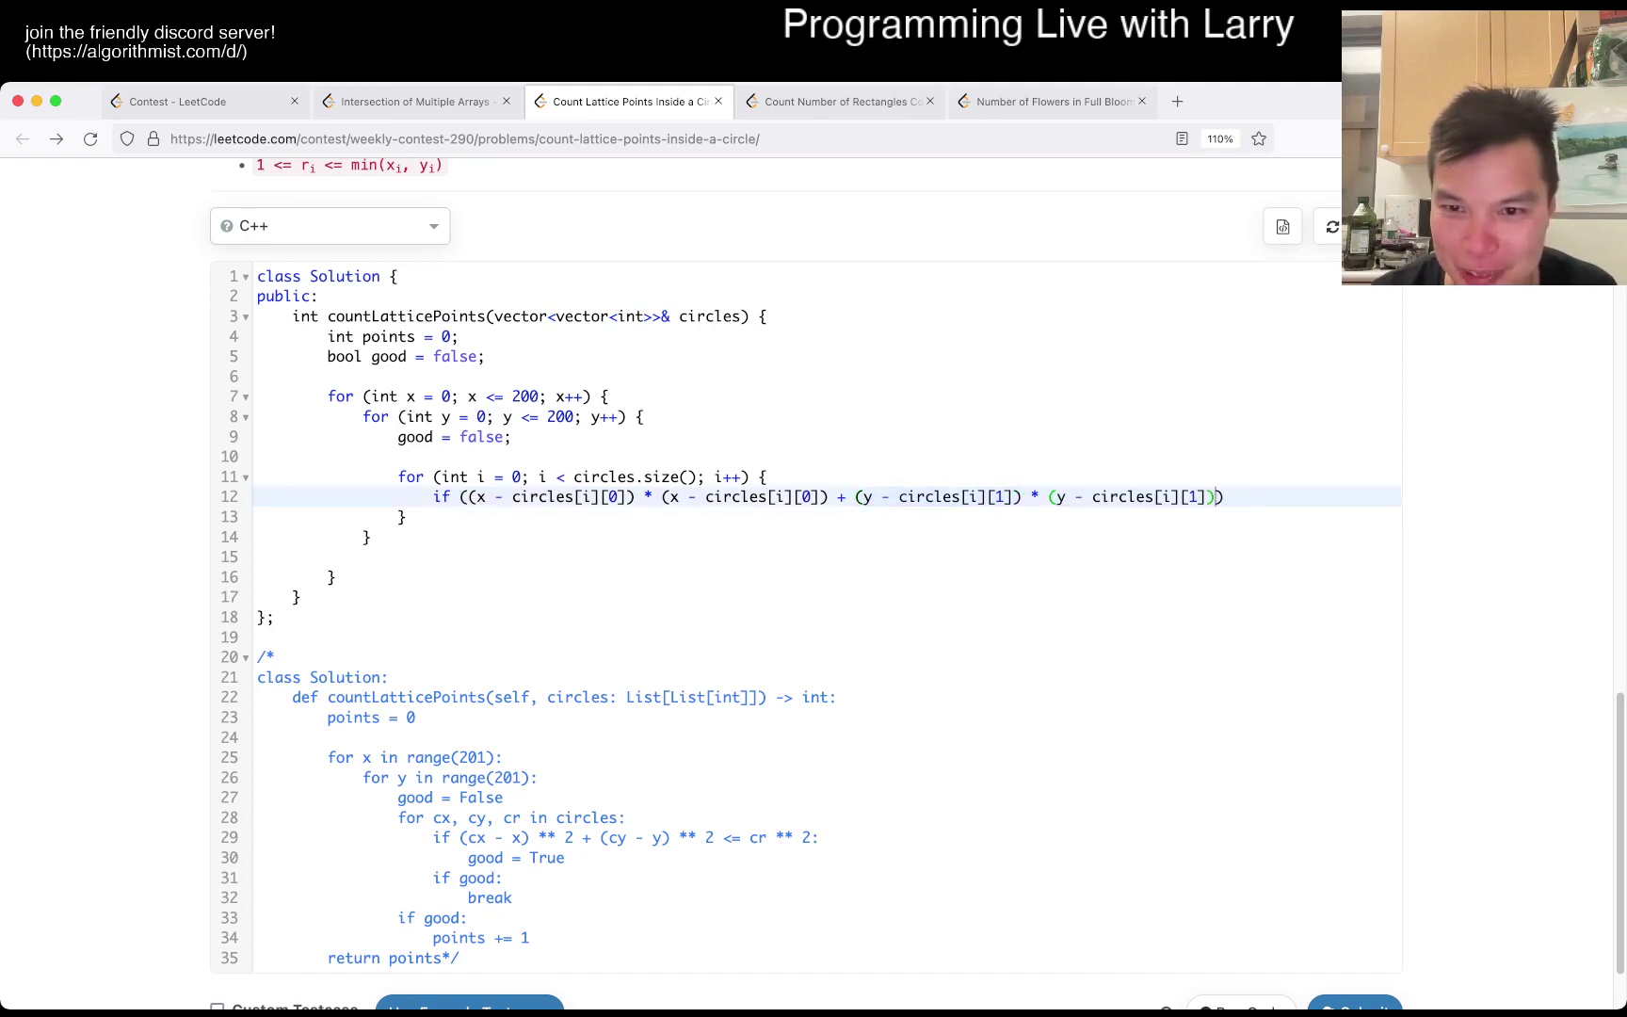
{"action": "type", "text": "<= circl"}
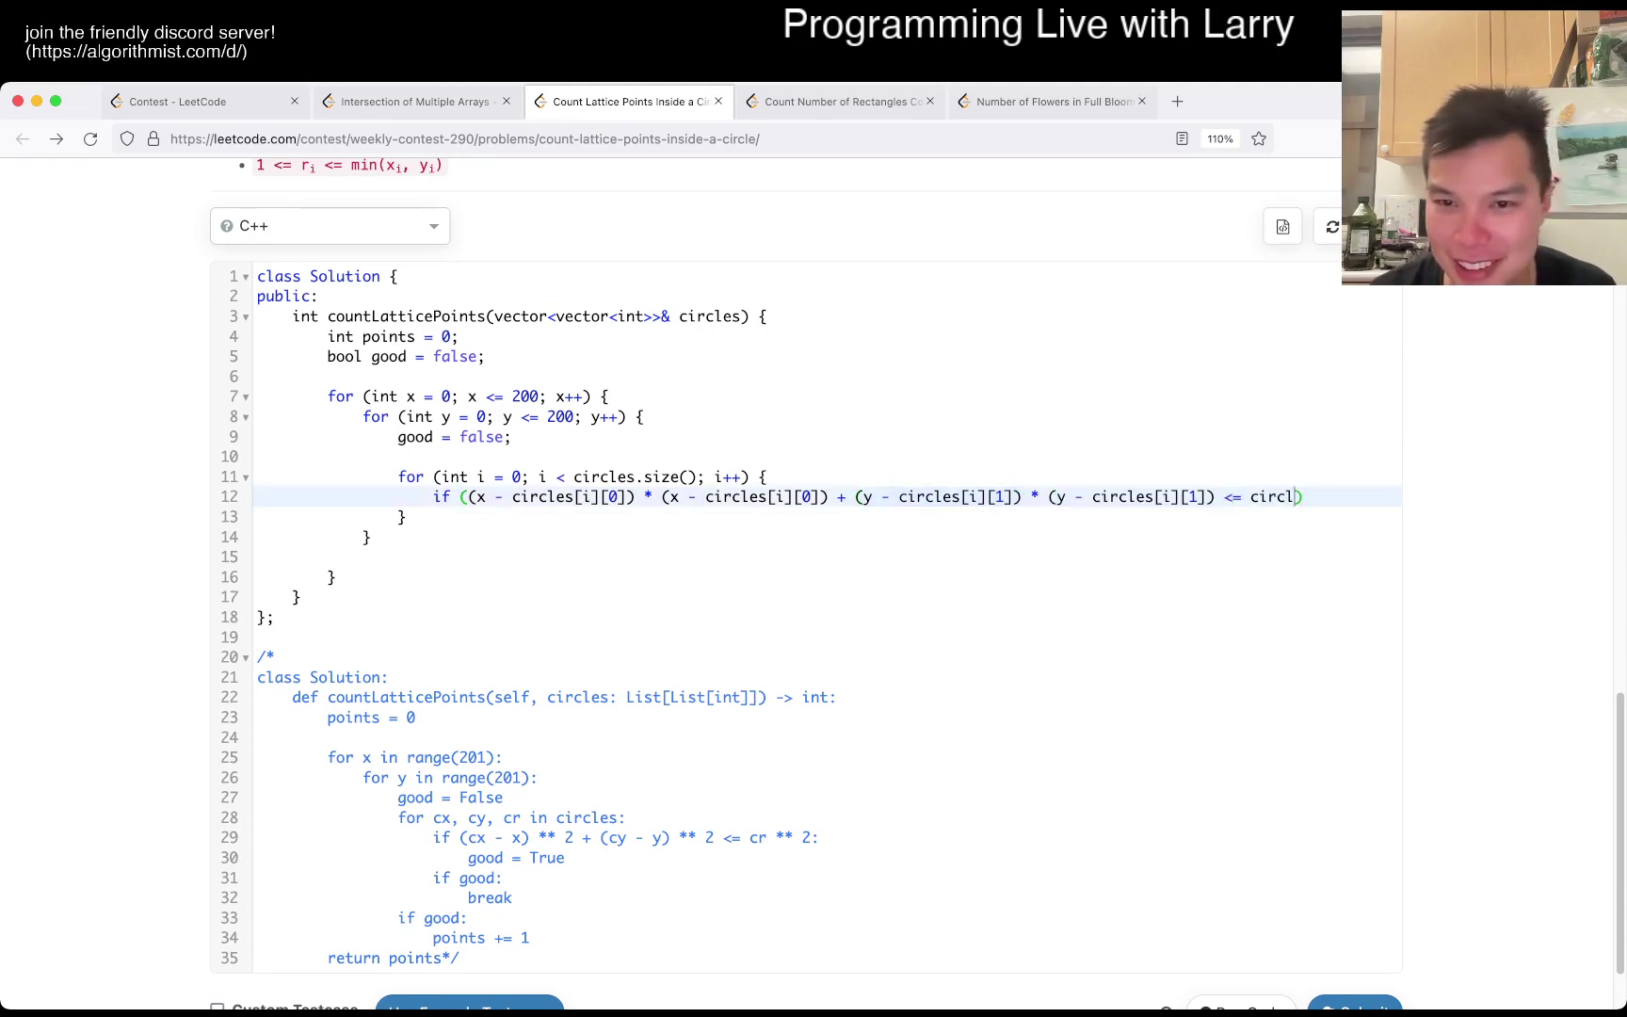
{"action": "type", "text": "es[i"}
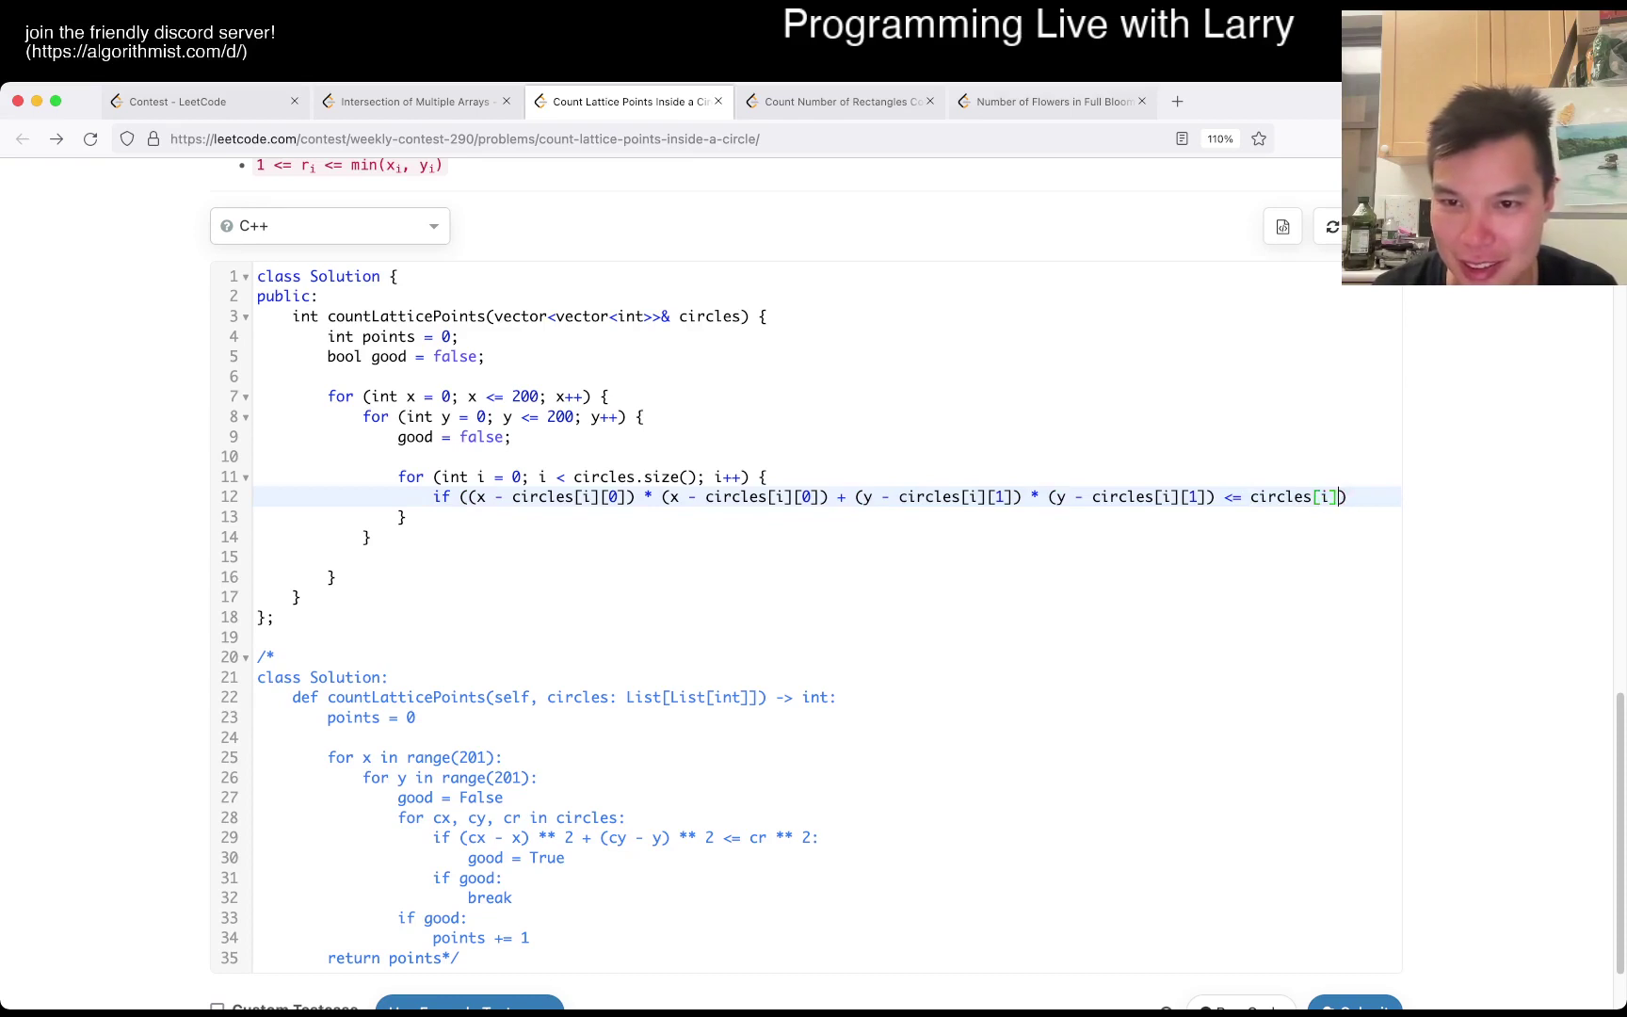
{"action": "type", "text": "][2] * circl"}
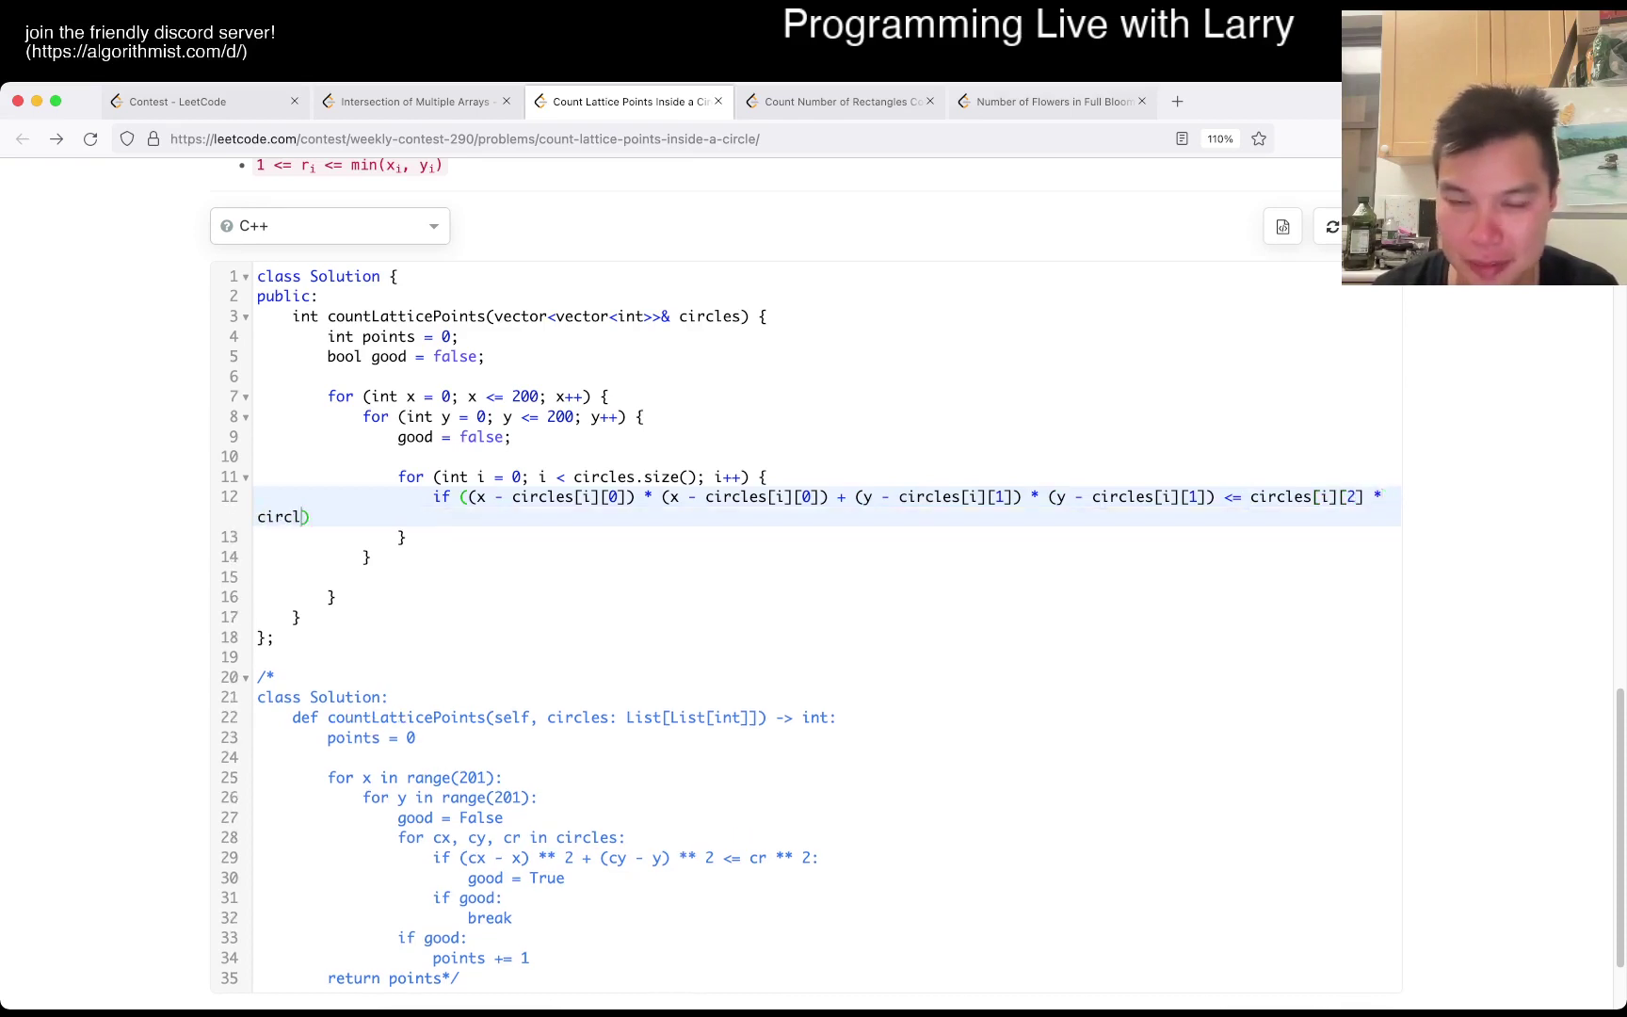
{"action": "type", "text": "es[i][2"}
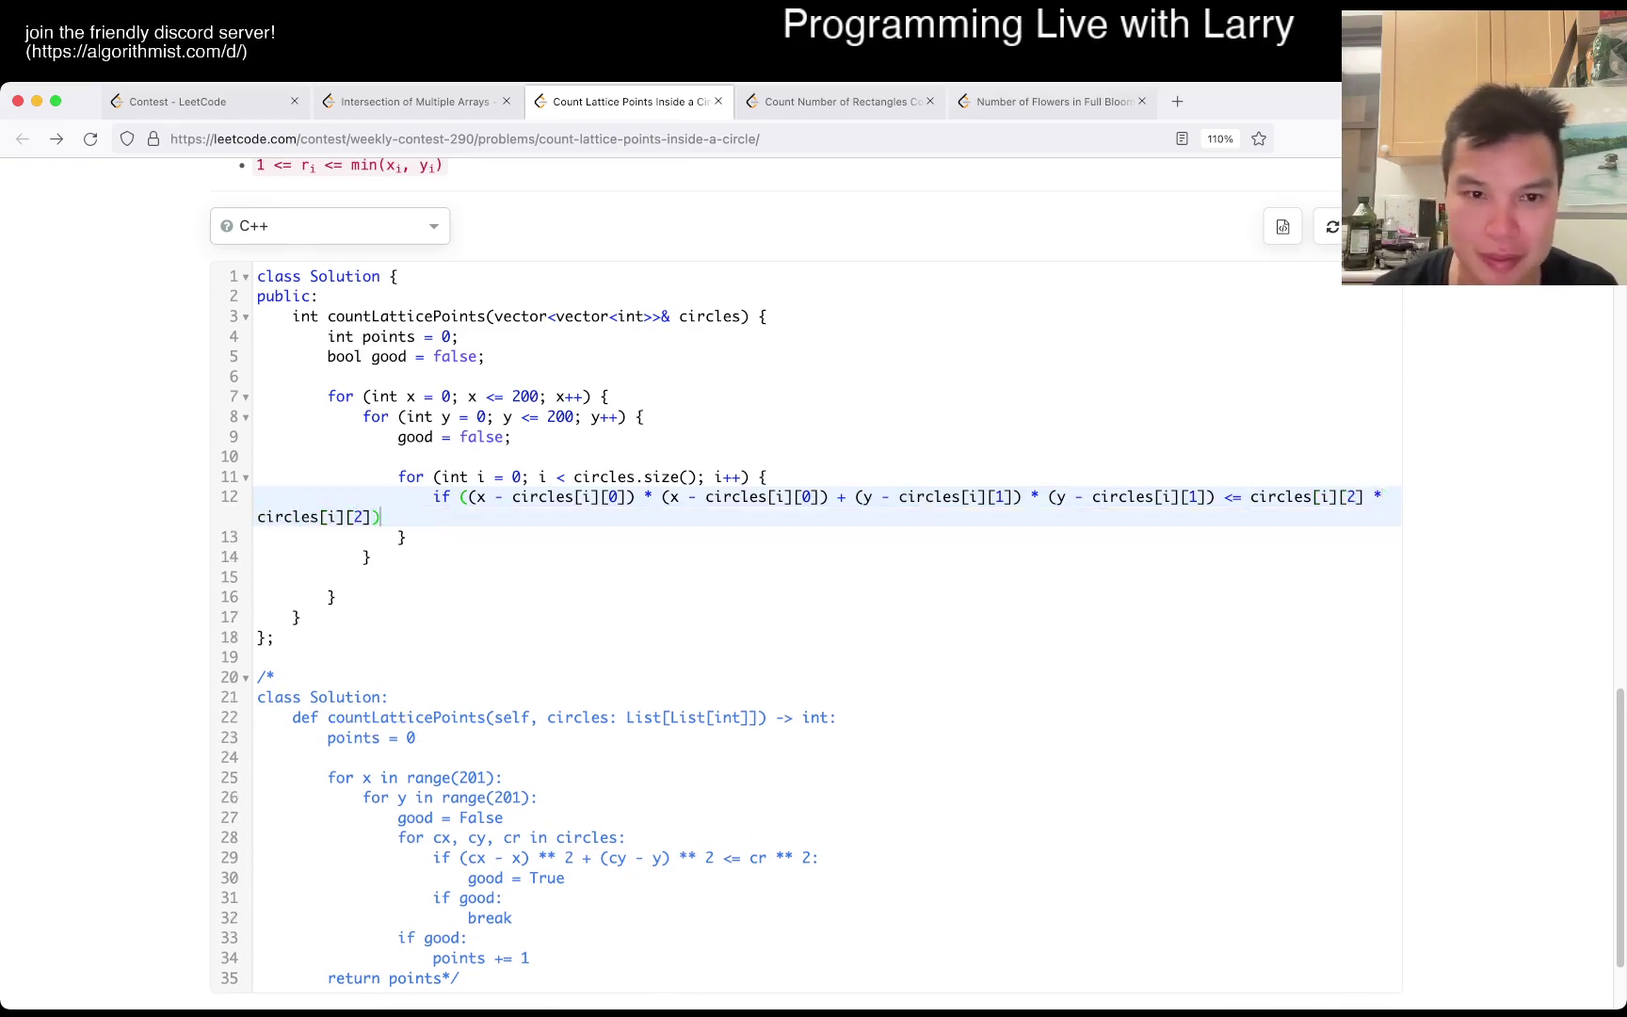
{"action": "key", "text": "Return"}
{"action": "type", "text": "good ="}
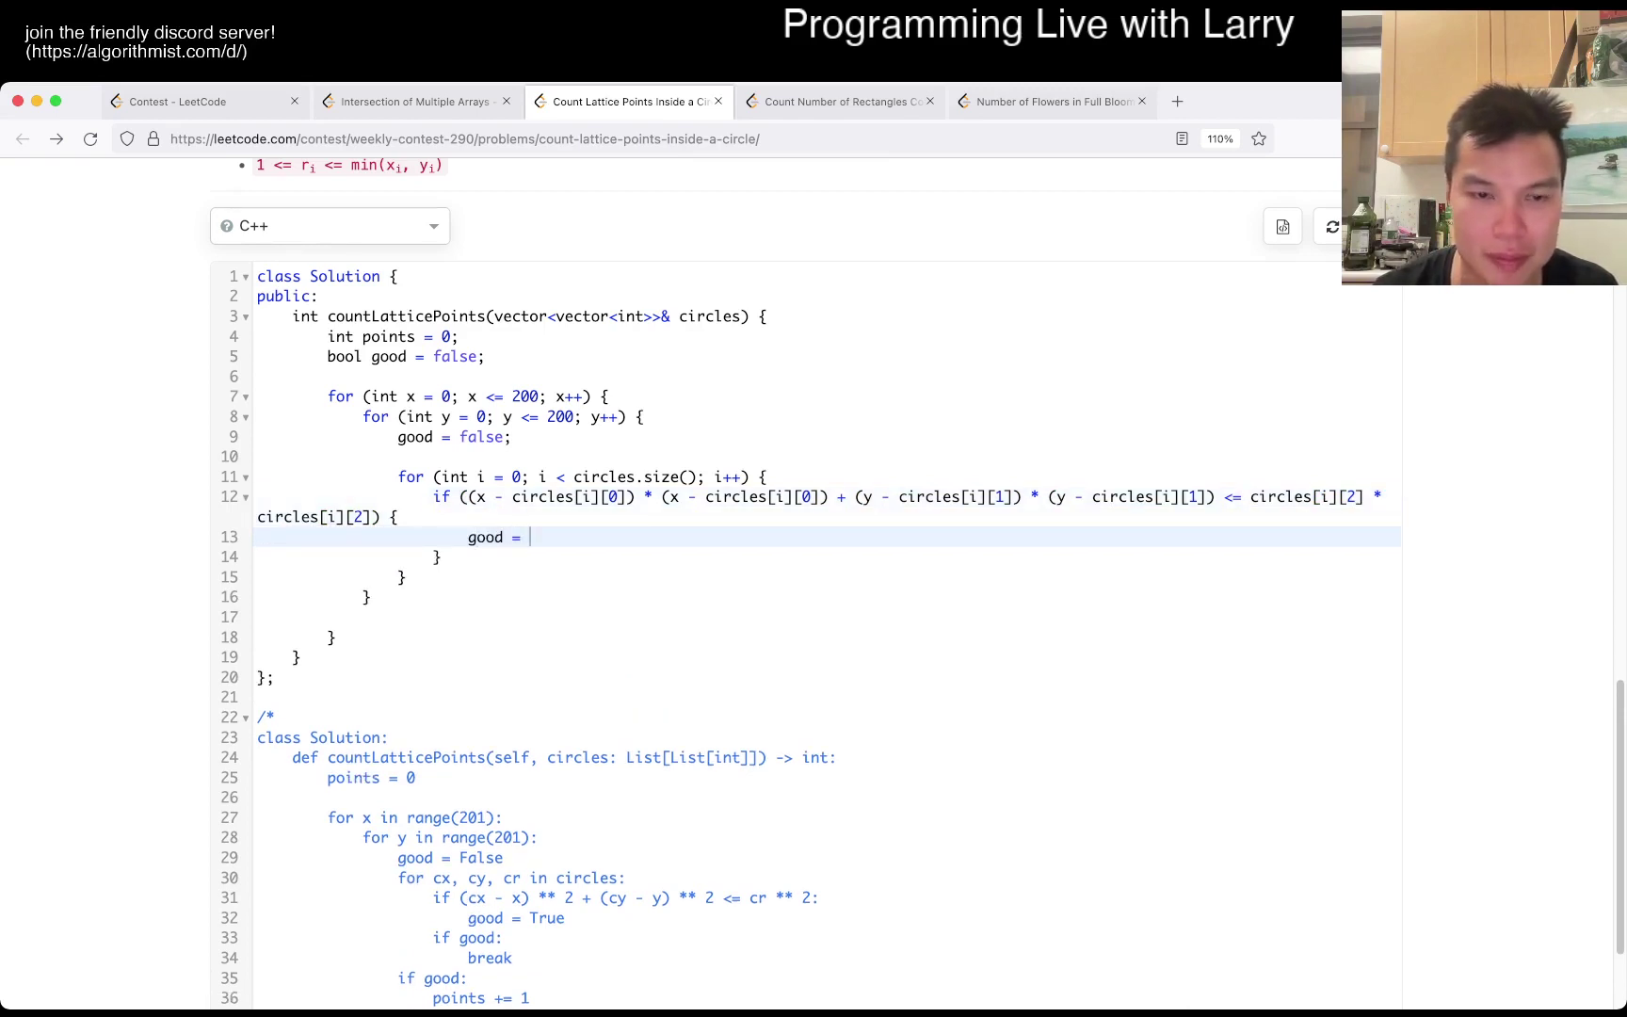
{"action": "type", "text": "true;"}
Add good = true, && !good in the loop condition, if (good) points++, and return points
{"action": "key", "text": "Up"}
{"action": "key", "text": "Up"}
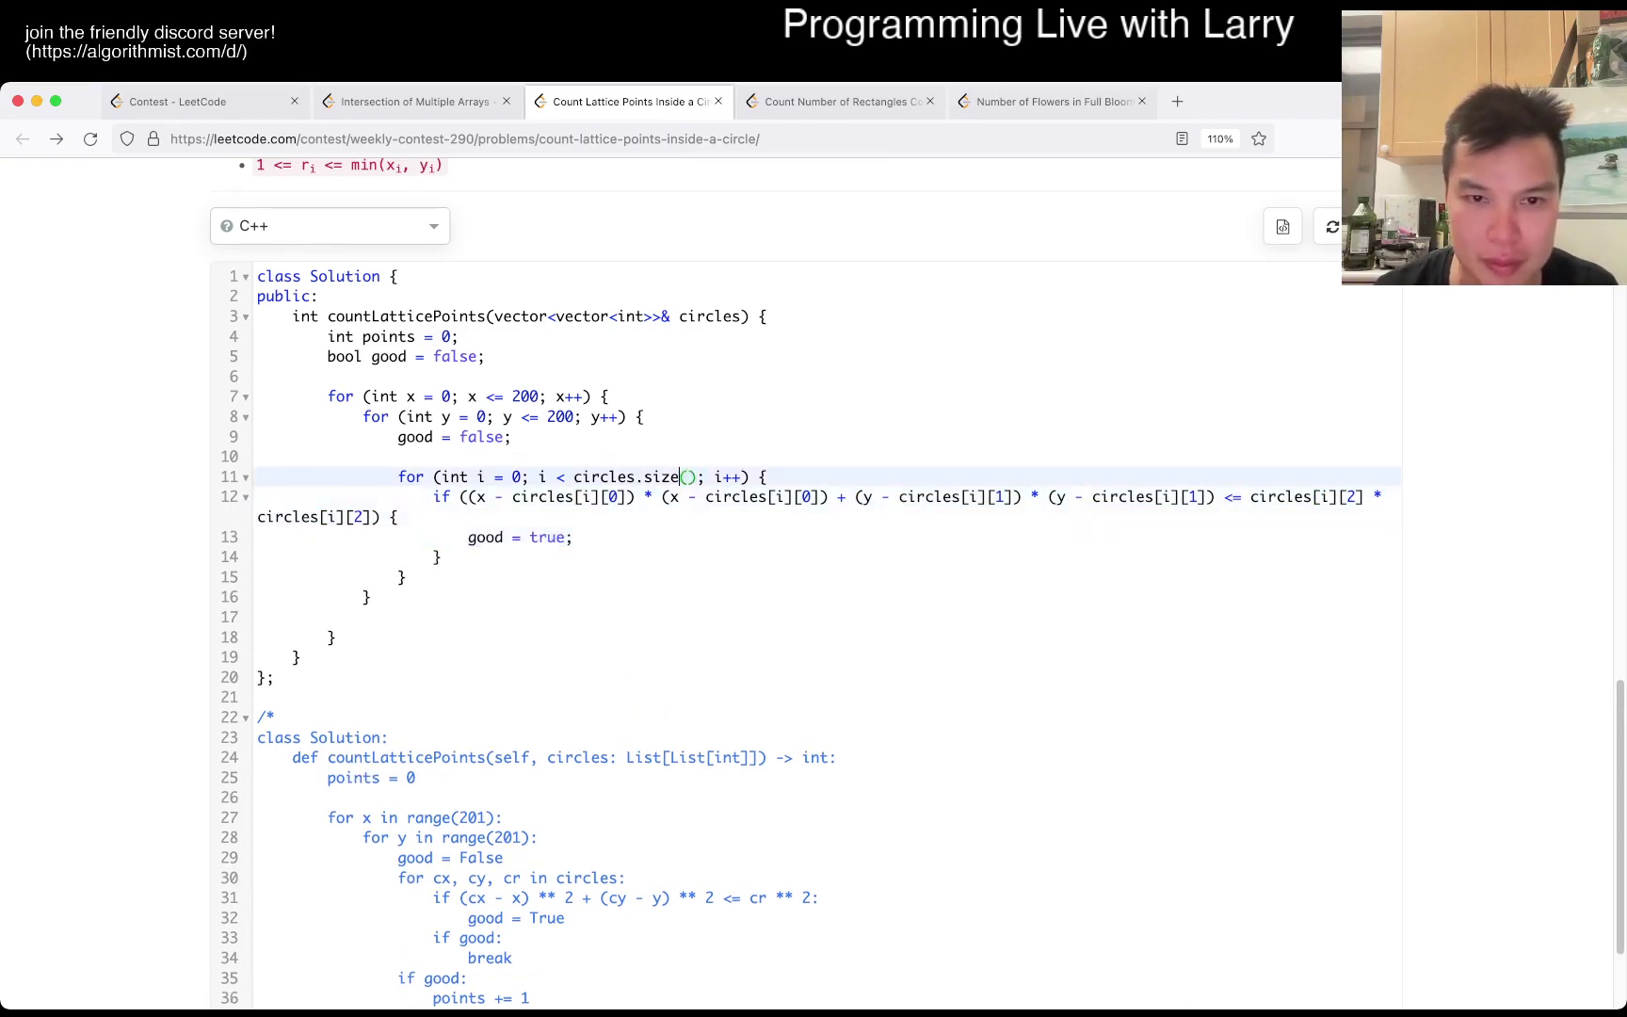
{"action": "type", "text": "&& !good"}
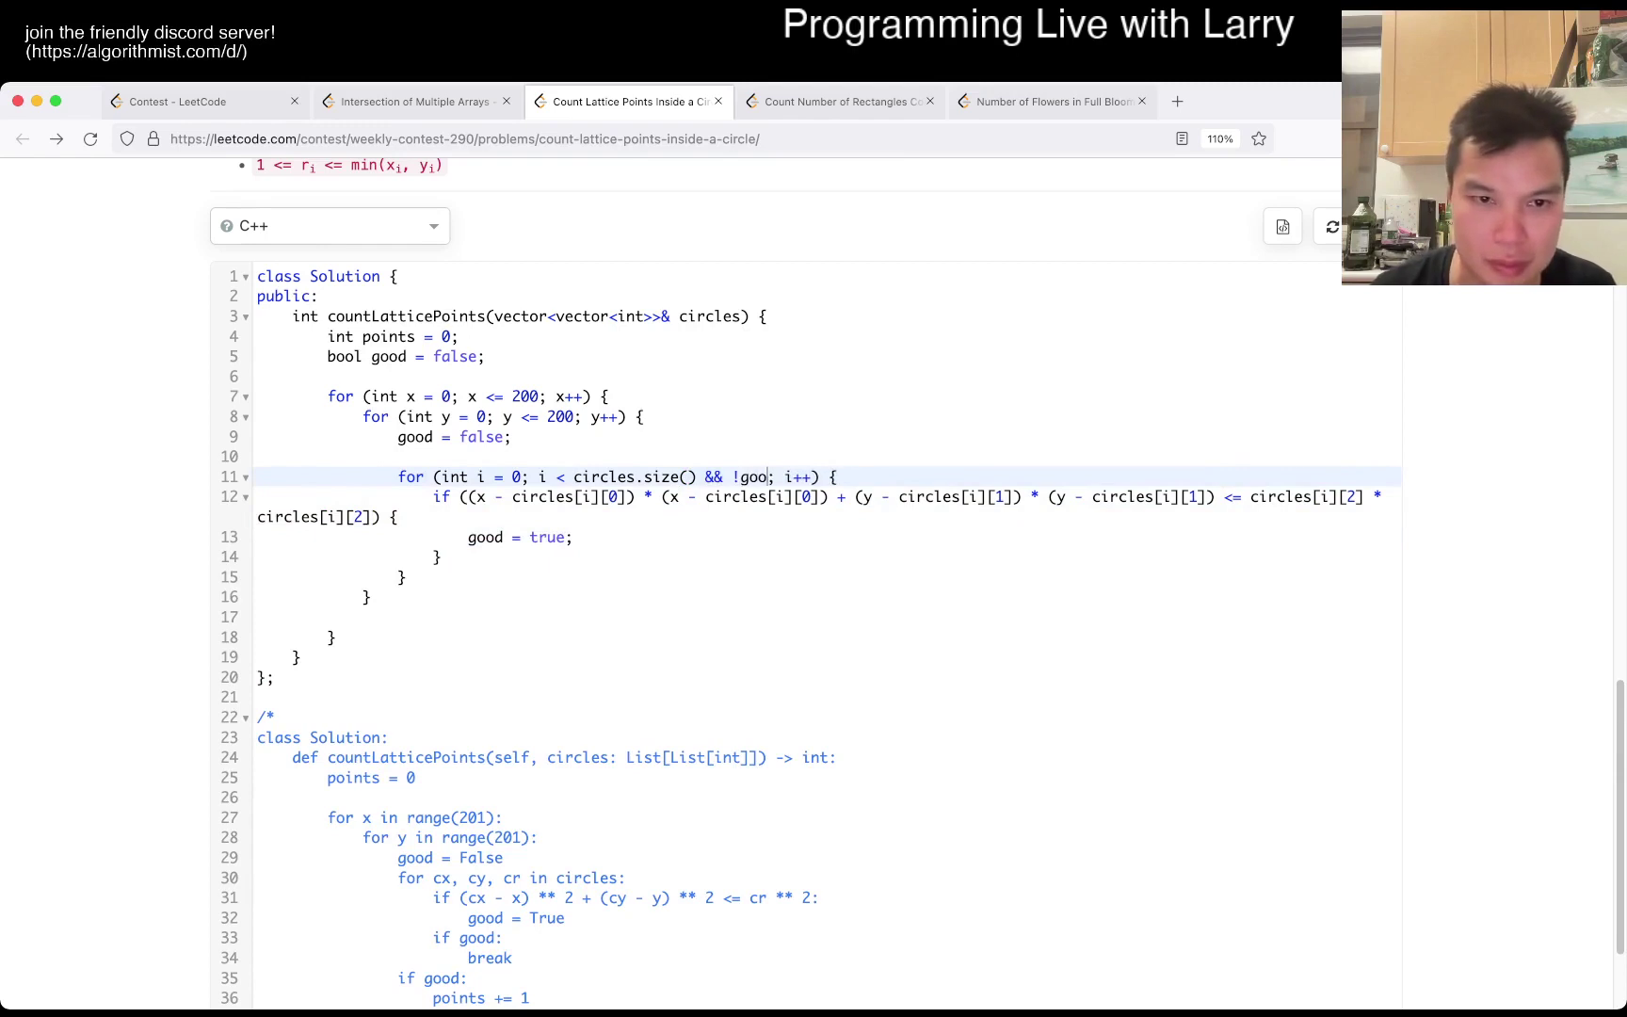
{"action": "key", "text": "Down"}
{"action": "key", "text": "Down"}
{"action": "key", "text": "Down"}
{"action": "key", "text": "Down"}
{"action": "key", "text": "Return"}
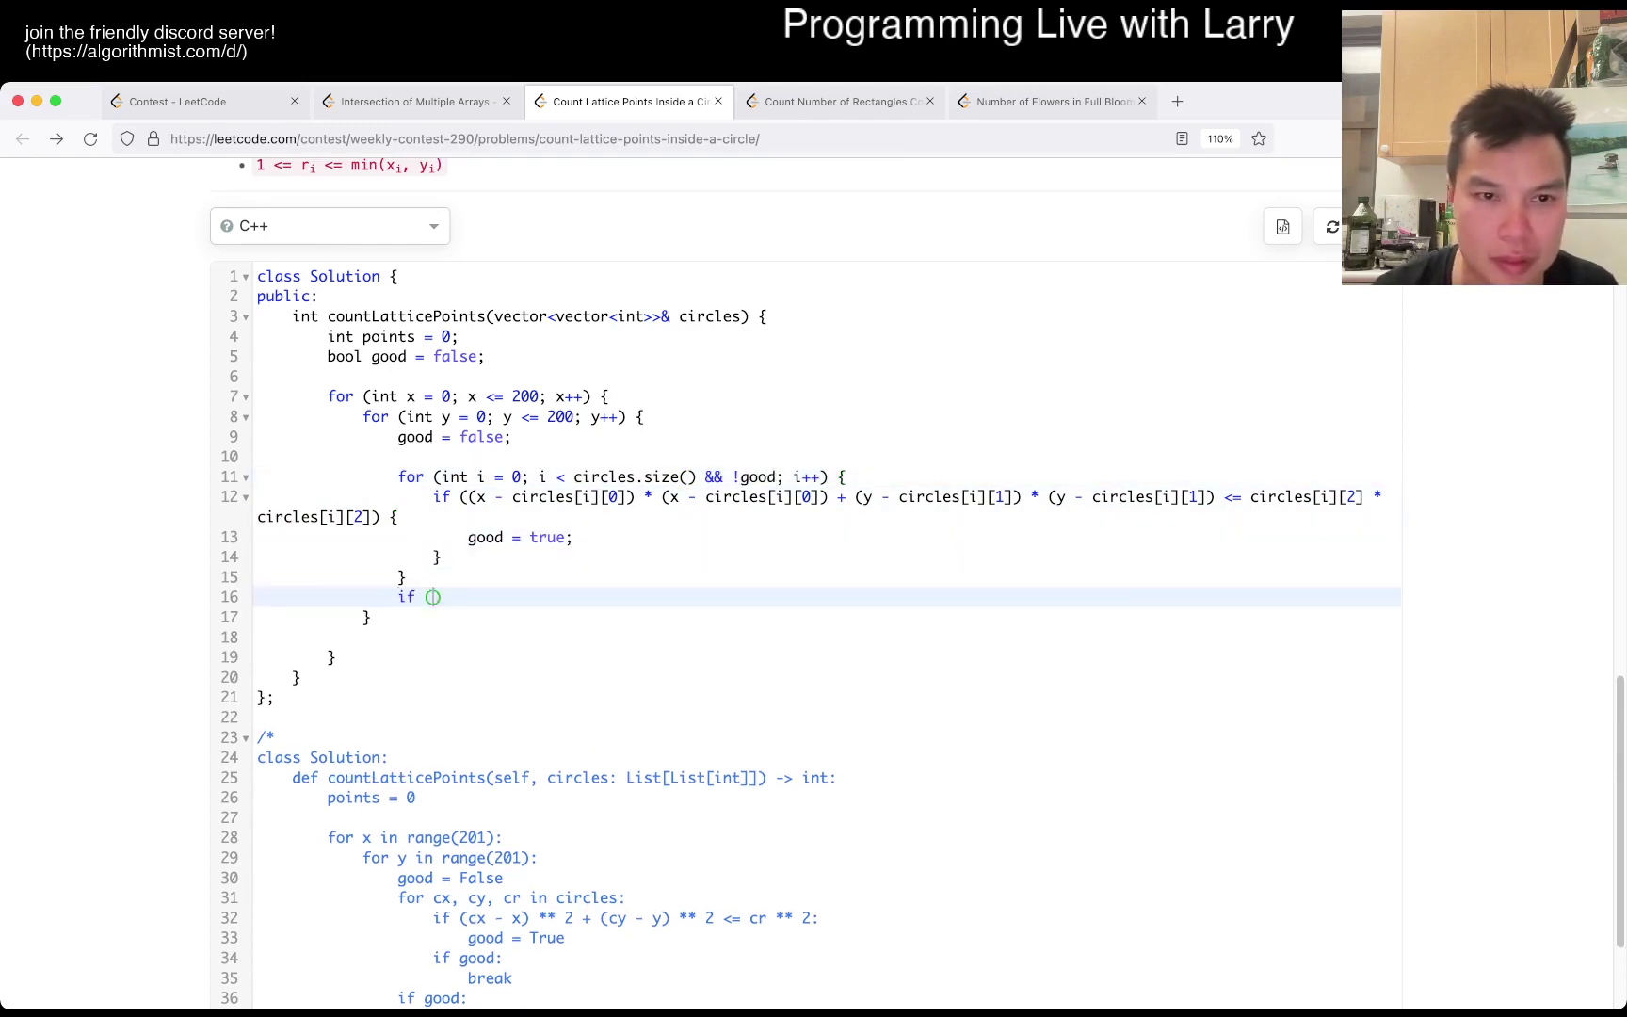
{"action": "type", "text": "good)"}
{"action": "key", "text": "Return"}
{"action": "type", "text": "points+"}
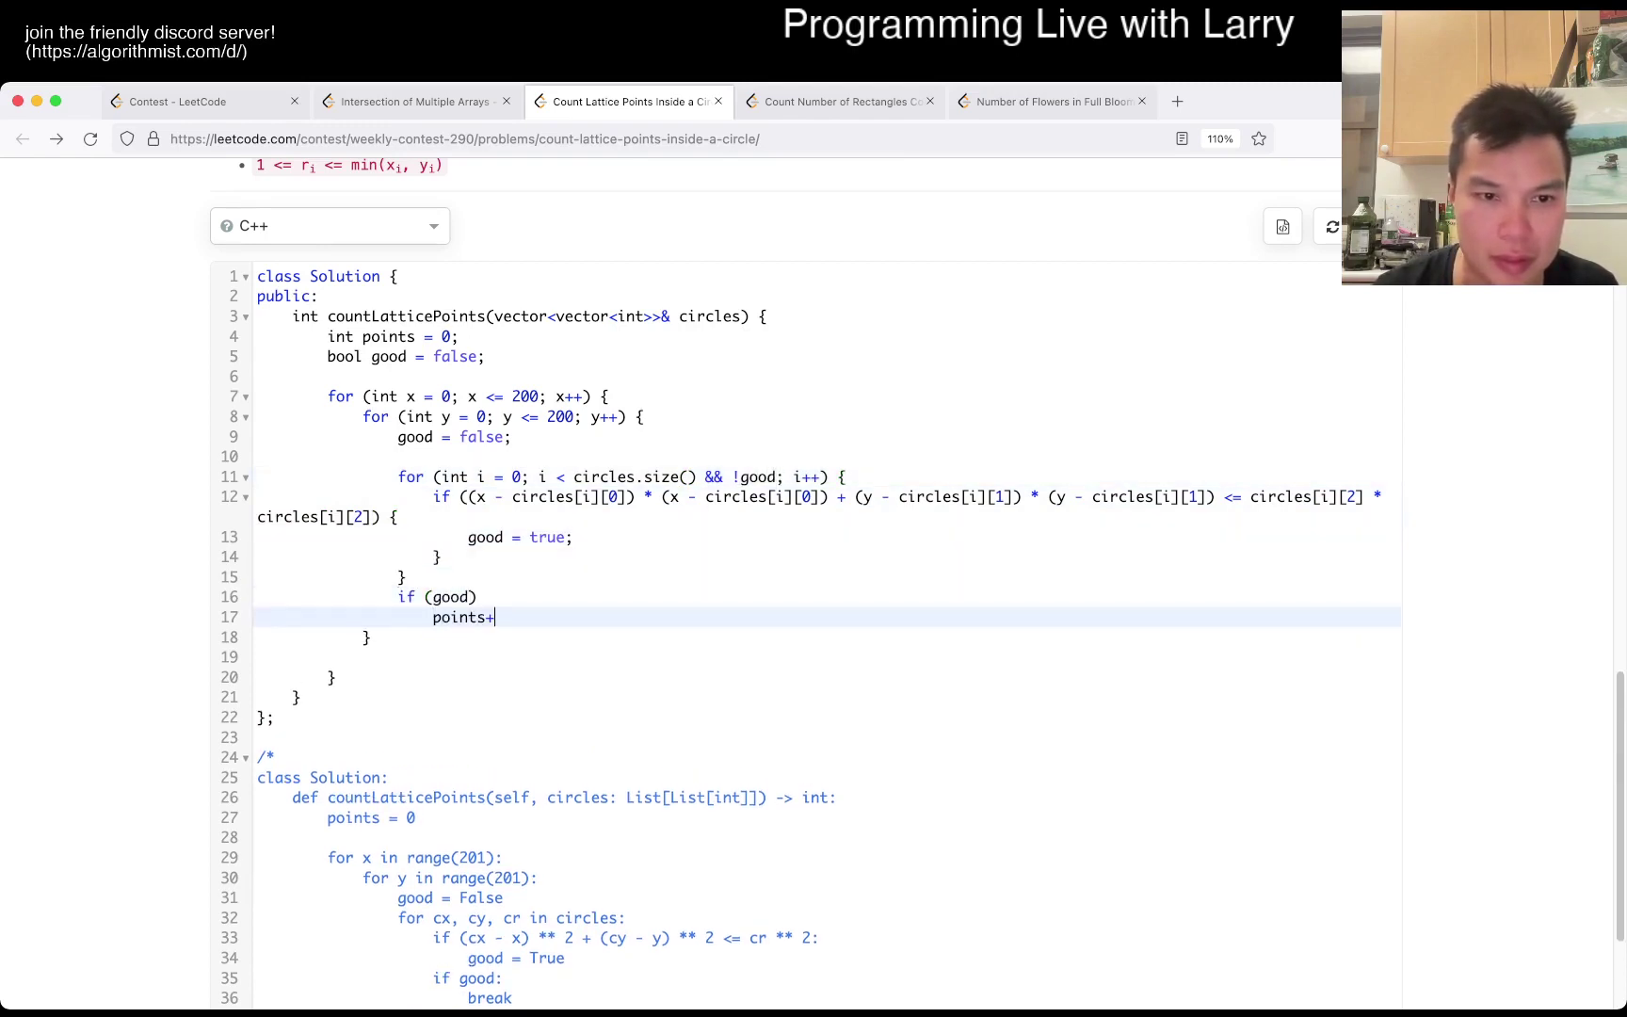
{"action": "key", "text": "Down"}
{"action": "key", "text": "Down"}
{"action": "key", "text": "Down"}
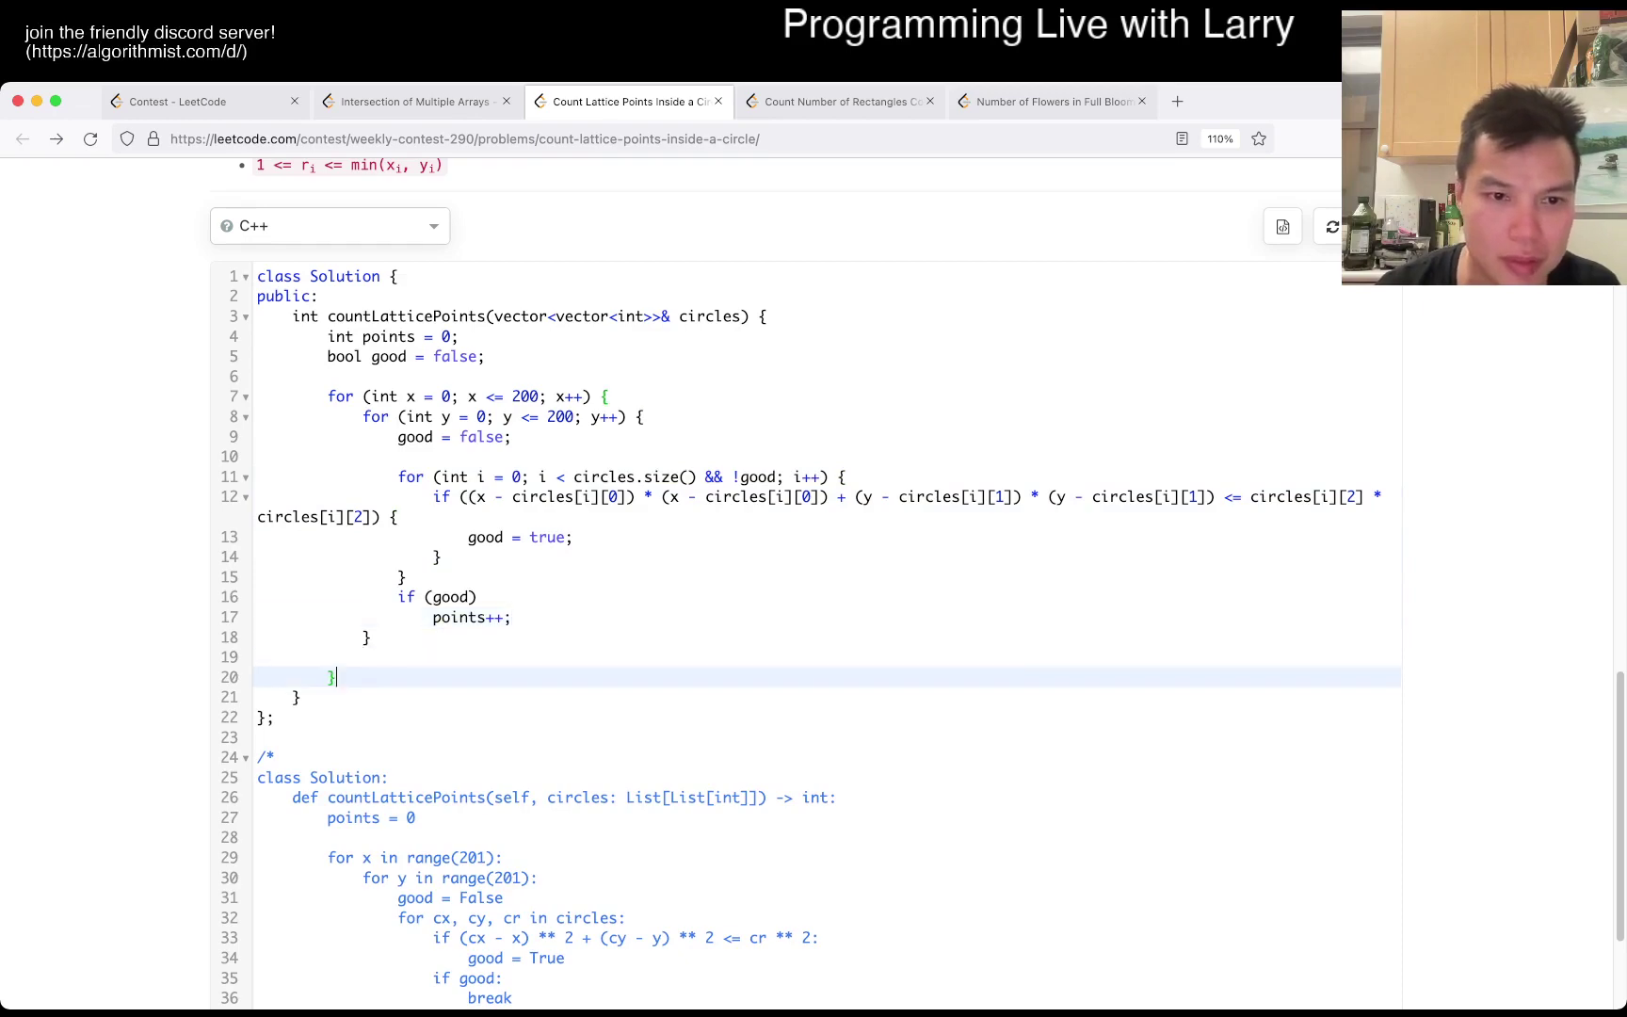
{"action": "key", "text": "Return"}
{"action": "type", "text": "retur points"}
{"action": "key", "text": "BackSpace"}
{"action": "key", "text": "BackSpace"}
{"action": "key", "text": "BackSpace"}
{"action": "type", "text": "n poin"}
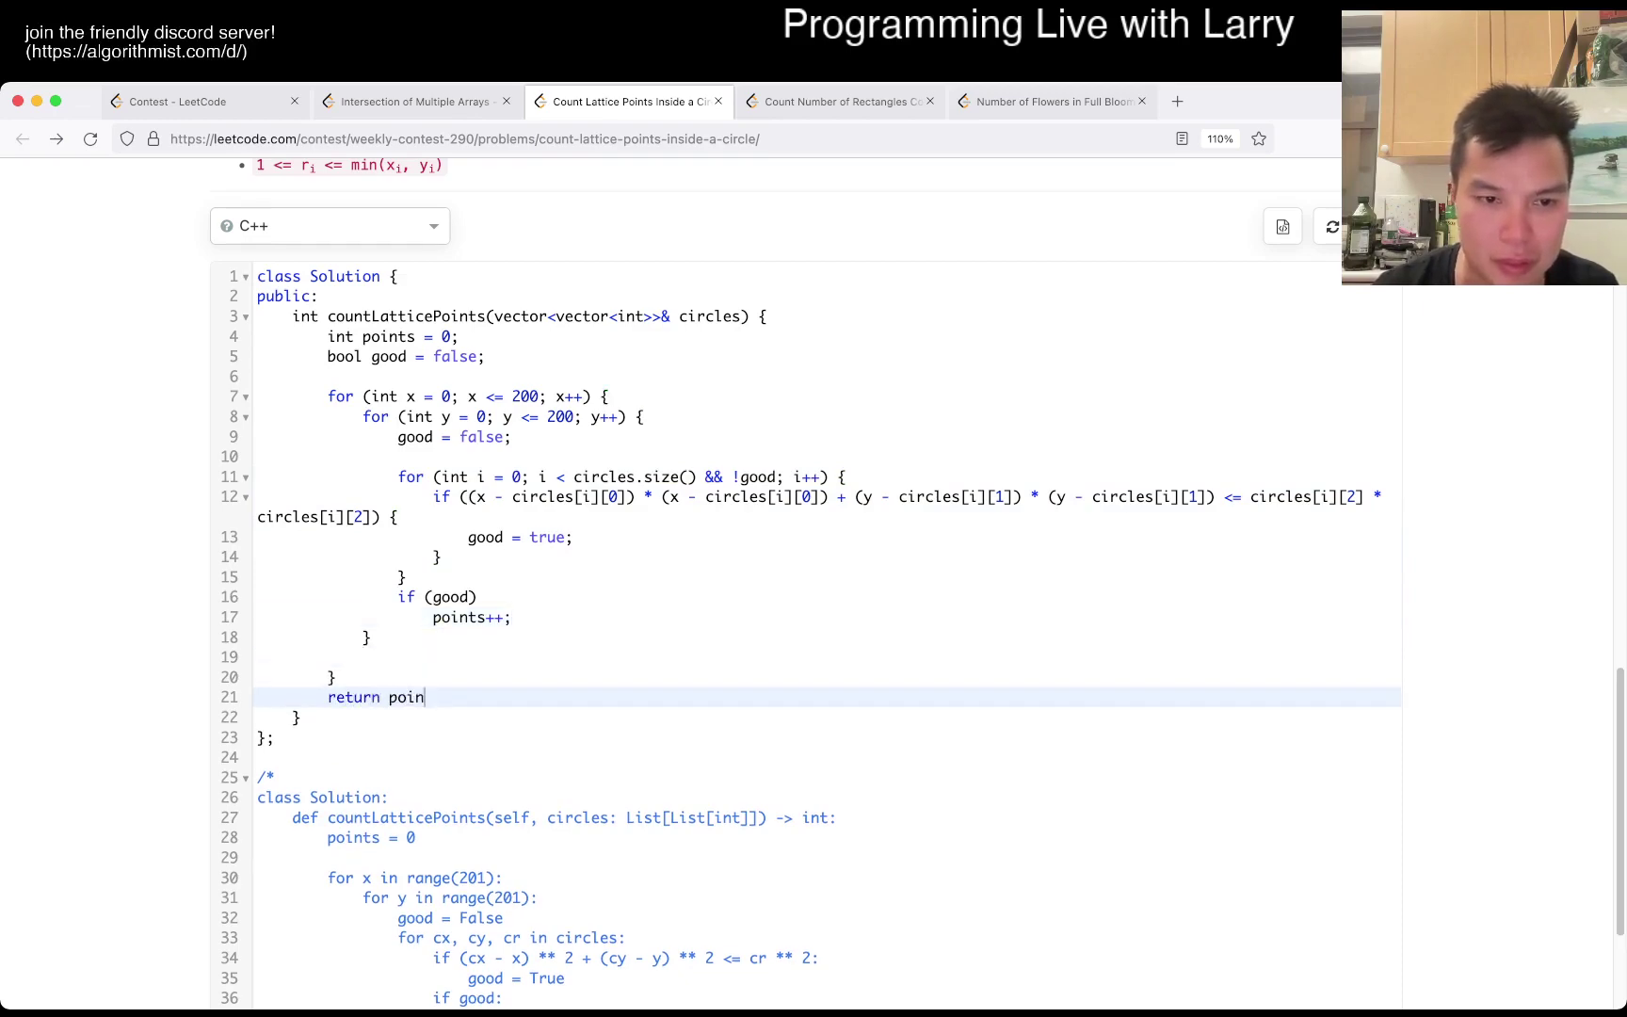
{"action": "scroll", "coordinate": [826, 572], "scroll_direction": "down", "scroll_amount": 3}
Run countLatticePoints on both custom testcases (5 and 16), submit it for Accepted, then close the problem
{"action": "left_click", "coordinate": [217, 916]}
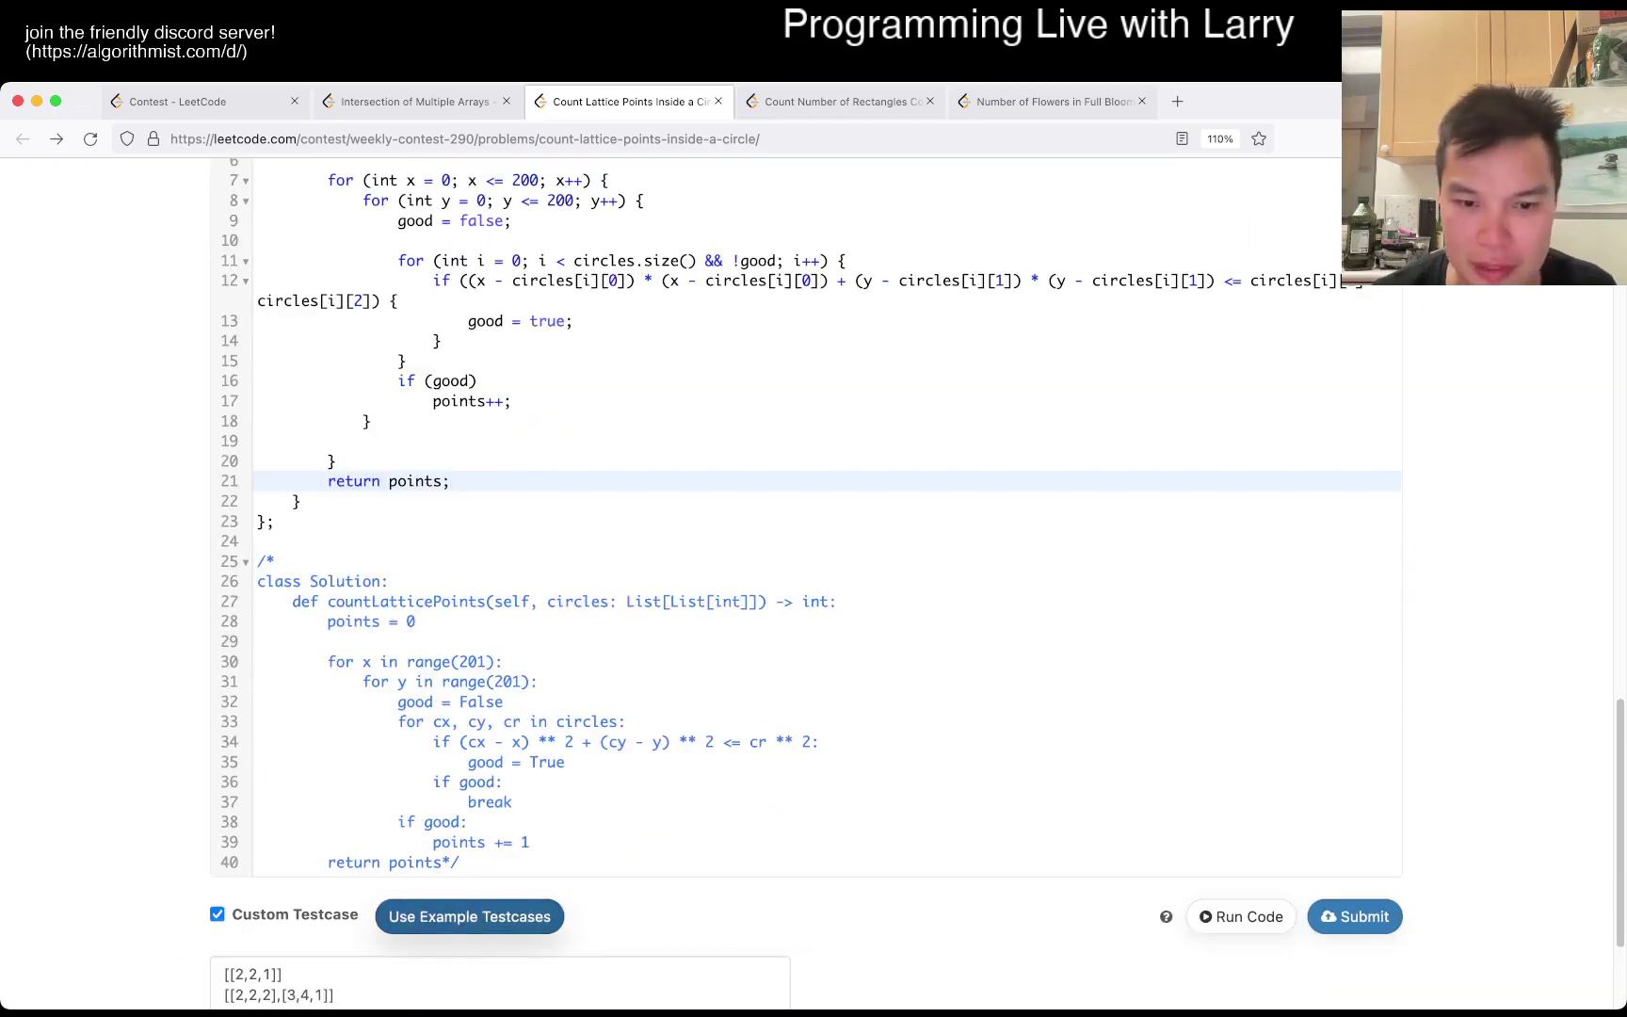
{"action": "left_click", "coordinate": [1241, 916]}
{"action": "scroll", "coordinate": [826, 508], "scroll_direction": "down", "scroll_amount": 2}
{"action": "scroll", "coordinate": [827, 572], "scroll_direction": "down", "scroll_amount": 5}
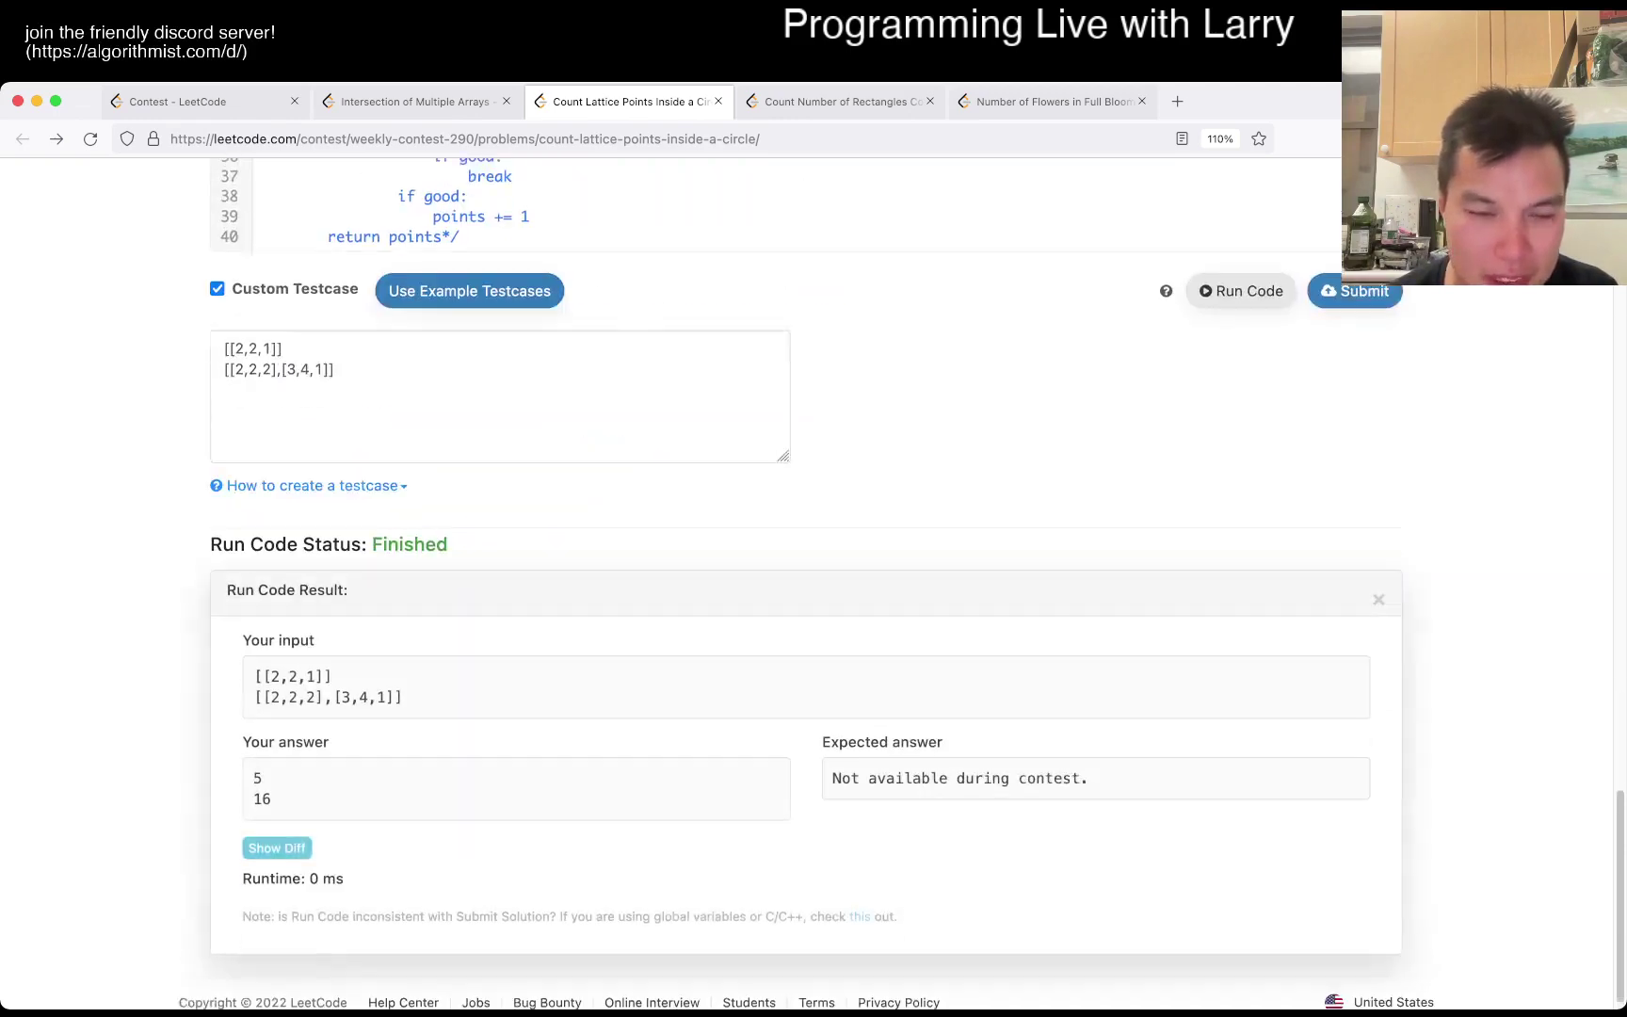
{"action": "scroll", "coordinate": [825, 573], "scroll_direction": "up", "scroll_amount": 2}
{"action": "left_click", "coordinate": [1355, 386]}
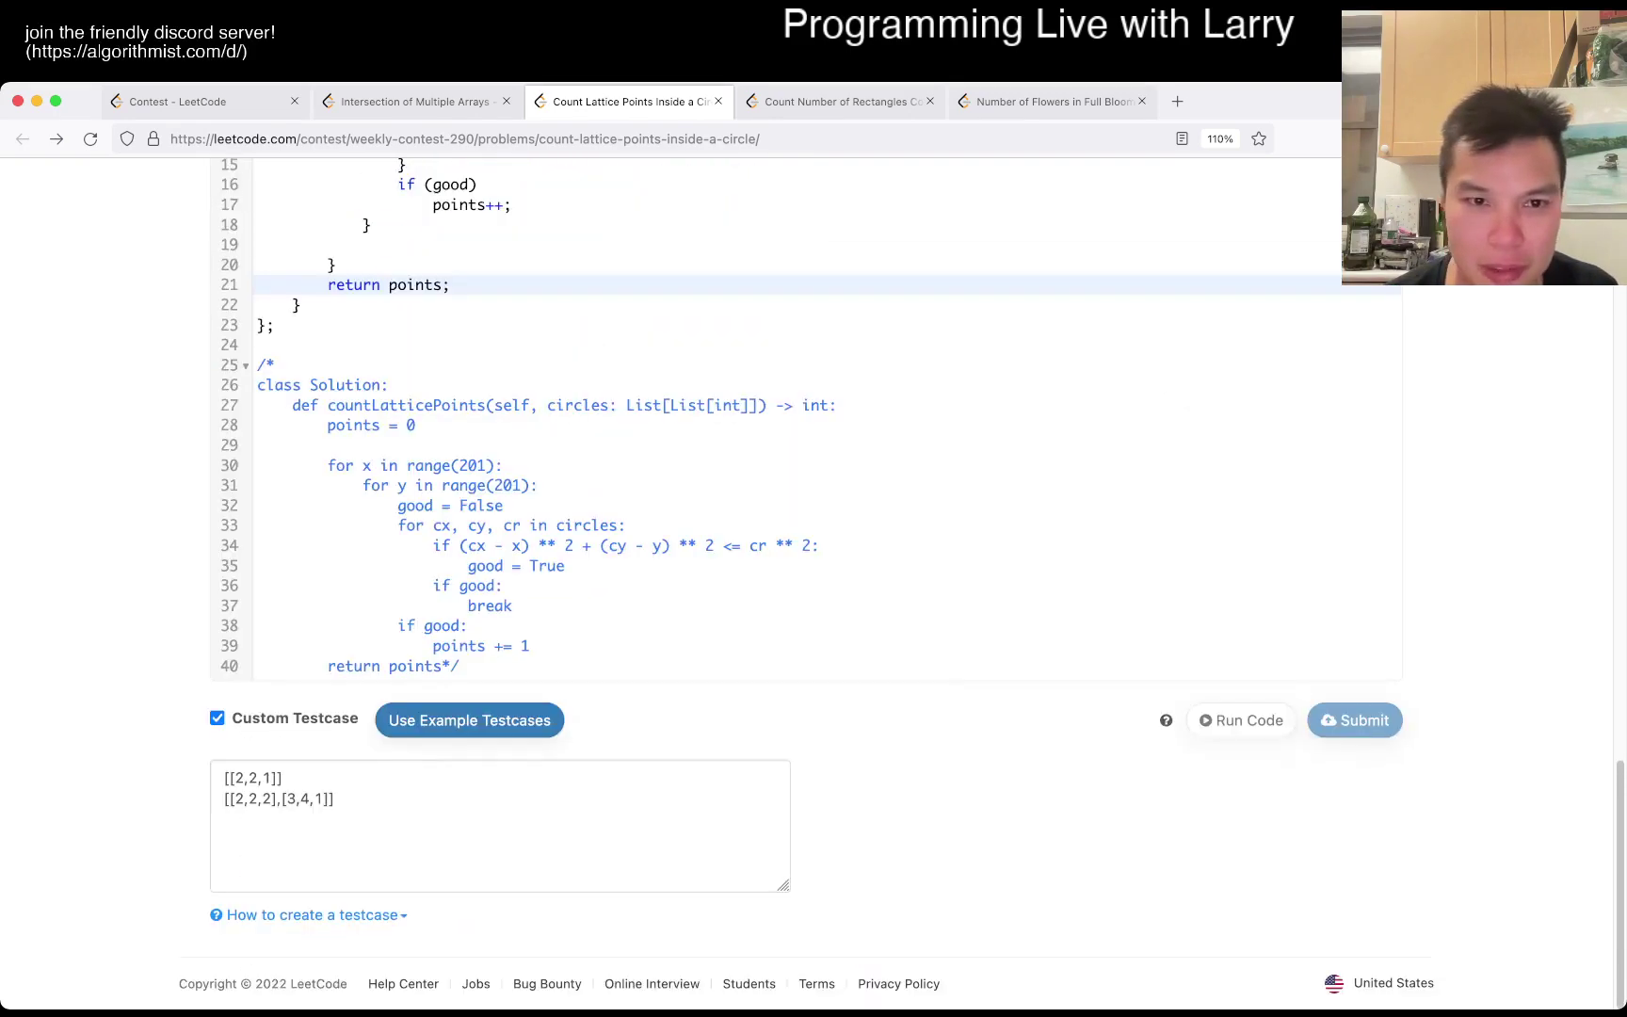
{"action": "scroll", "coordinate": [826, 572], "scroll_direction": "down", "scroll_amount": 1}
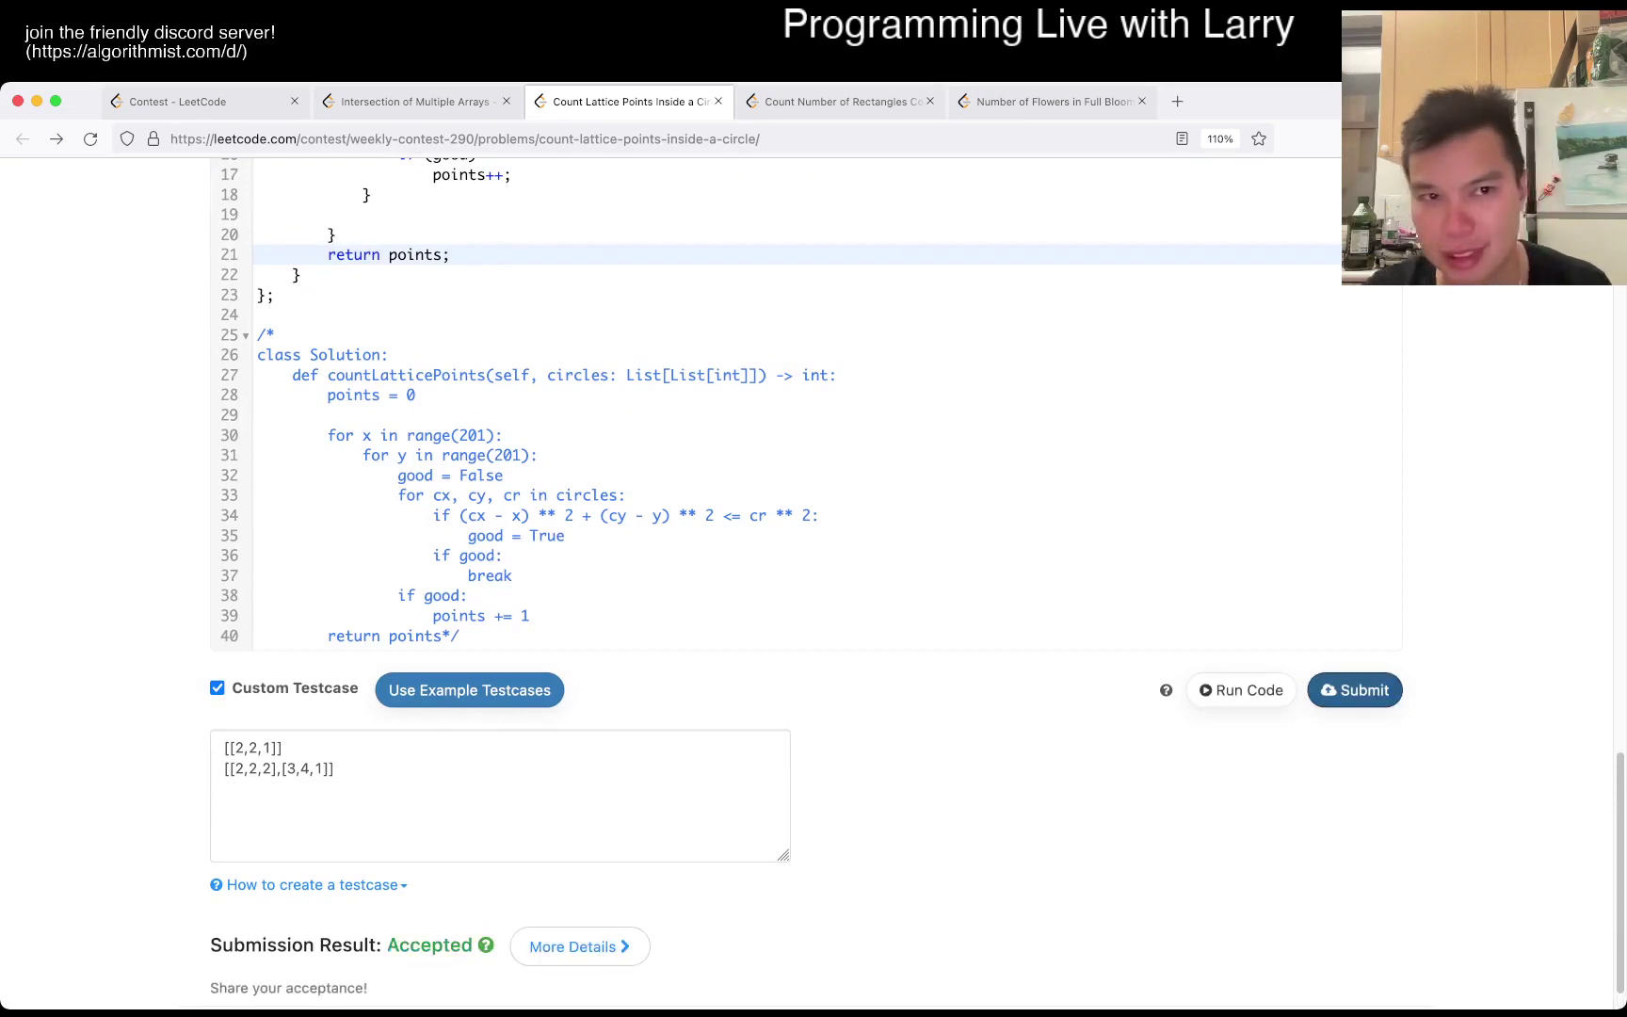
{"action": "key", "text": "ctrl+w"}
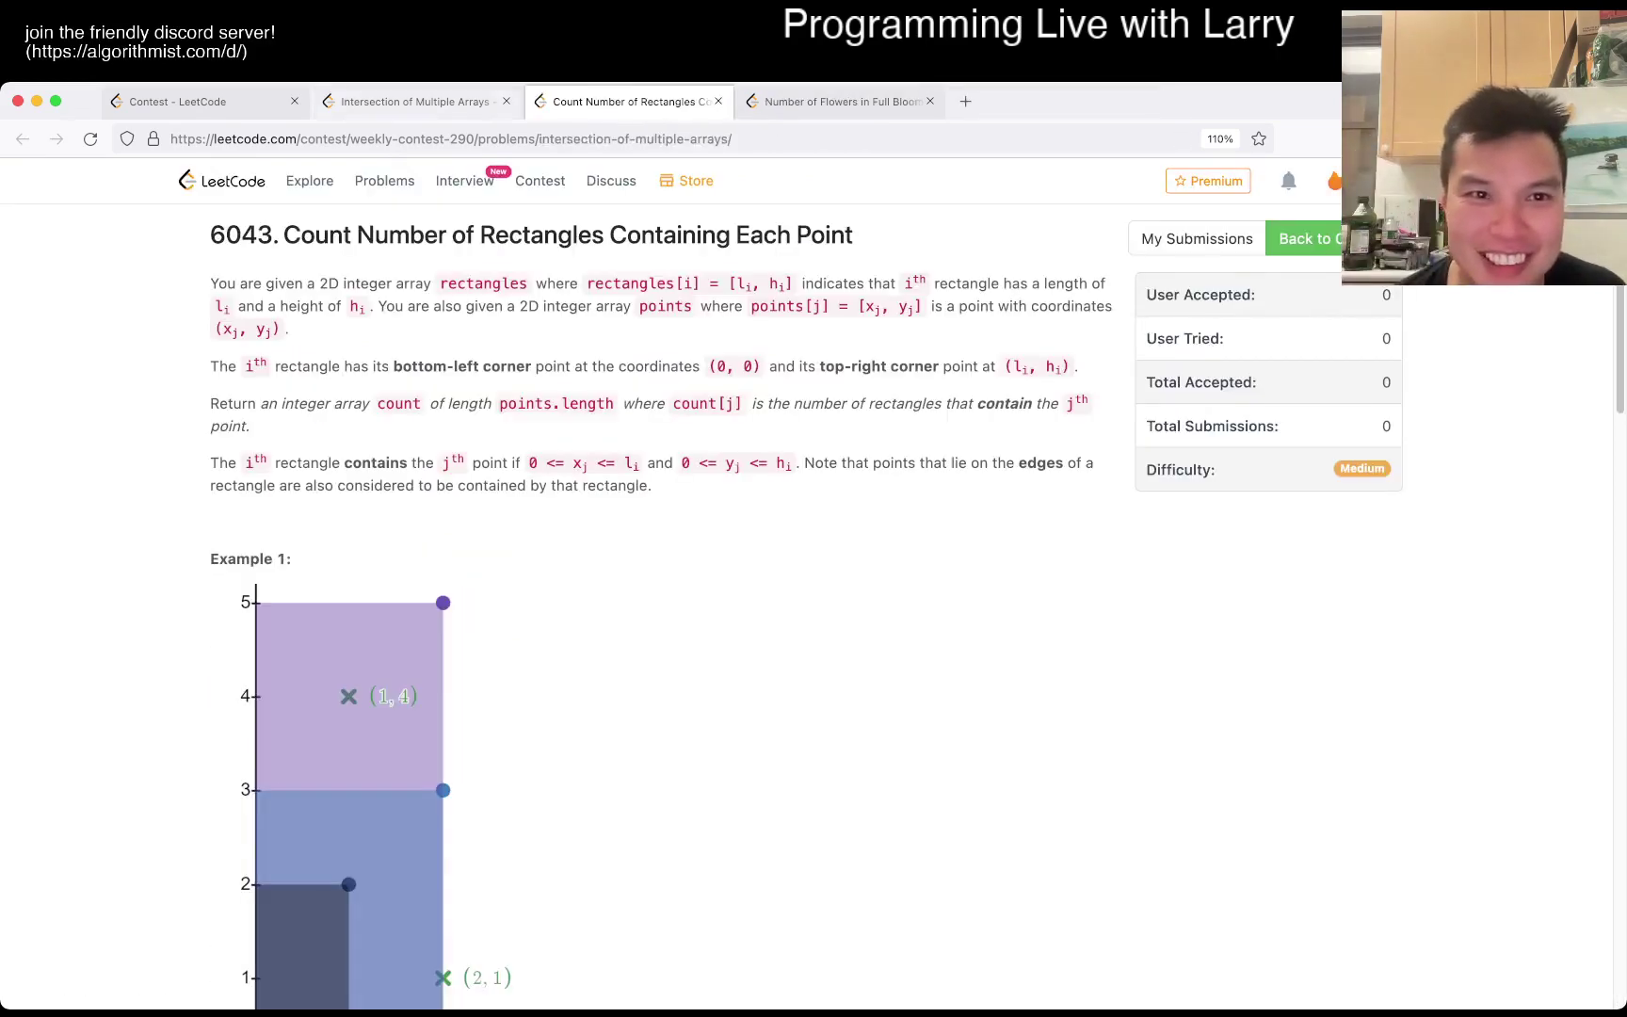
Switch back to the Weekly Contest 290 ranking tab, showing rank 247 of 12855
{"action": "key", "text": "ctrl+shift+Tab"}
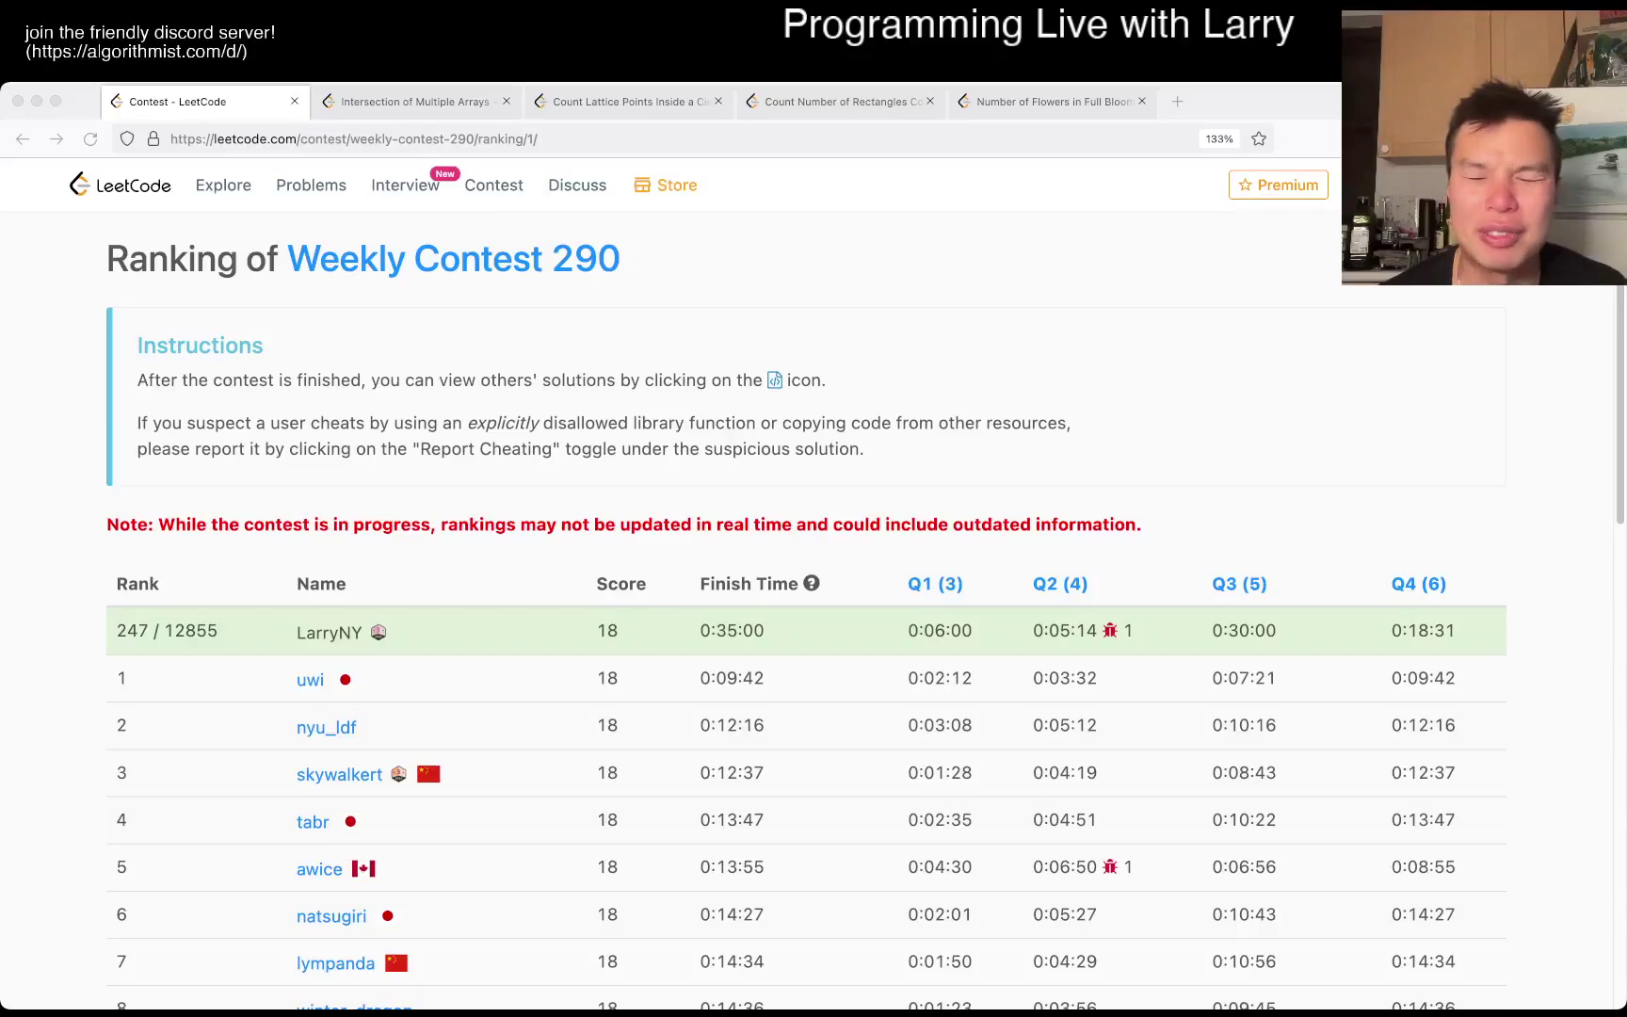